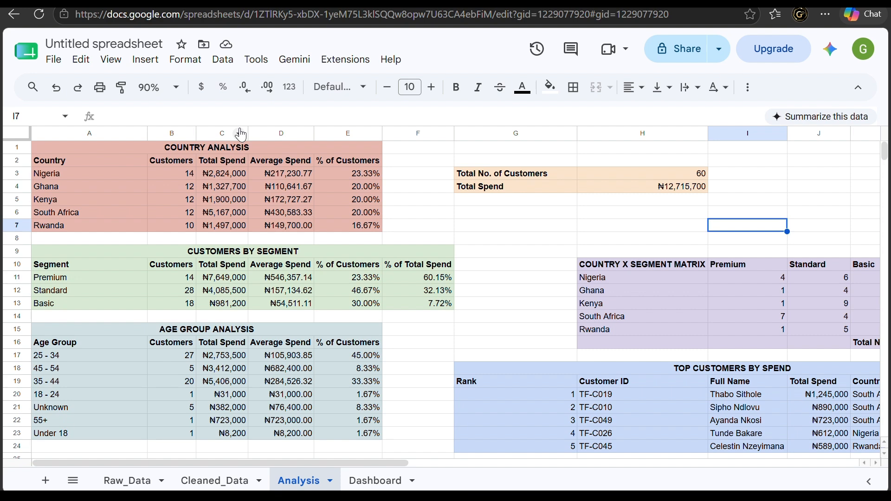
Review the finished Dashboard sheet, from the summary figures through all five charts to the insight notes beneath them.
{"action": "left_click", "coordinate": [373, 482]}
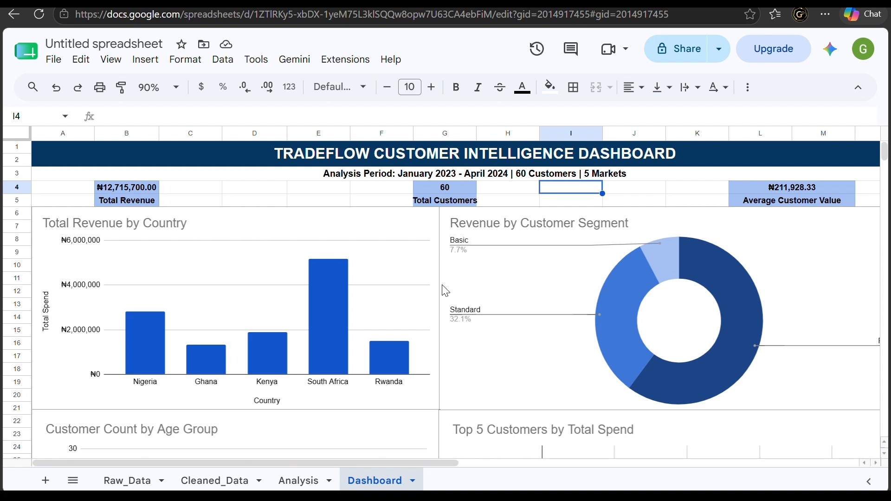
{"action": "scroll", "coordinate": [444, 290], "scroll_direction": "down", "scroll_amount": 1}
{"action": "scroll", "coordinate": [444, 290], "scroll_direction": "up", "scroll_amount": 1}
{"action": "scroll", "coordinate": [445, 291], "scroll_direction": "down", "scroll_amount": 5}
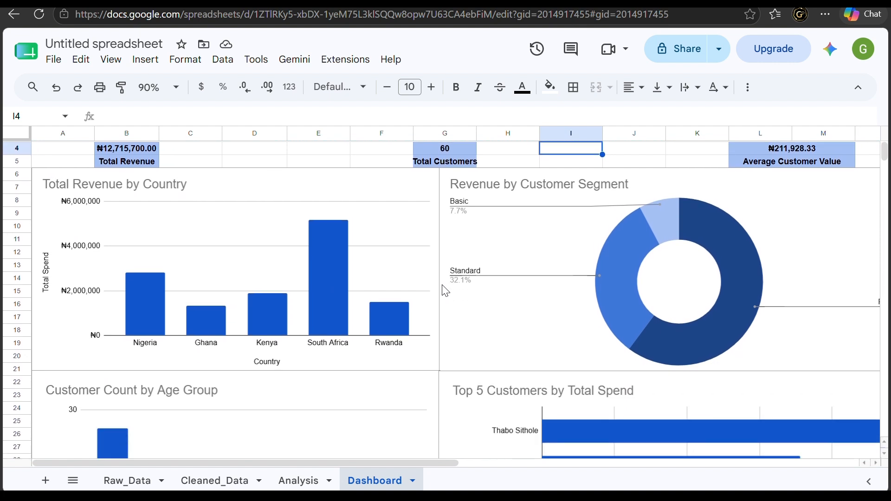
{"action": "scroll", "coordinate": [445, 291], "scroll_direction": "down", "scroll_amount": 8}
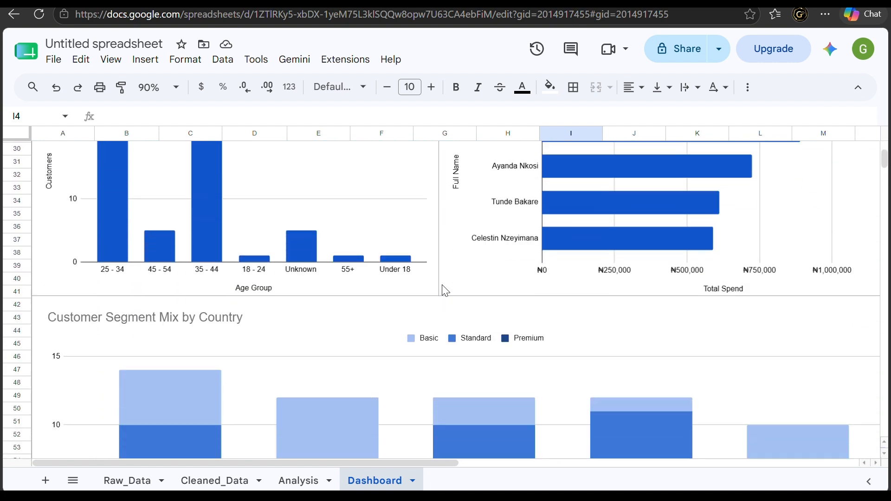
{"action": "scroll", "coordinate": [445, 291], "scroll_direction": "down", "scroll_amount": 2}
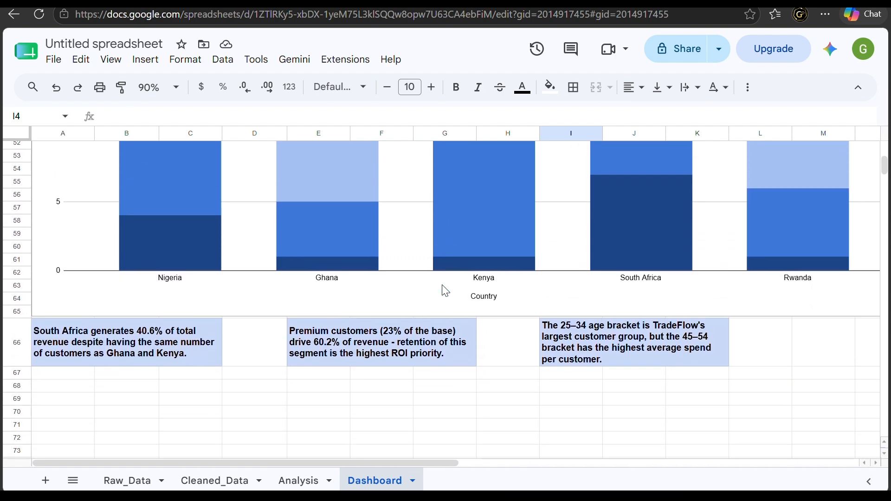
{"action": "scroll", "coordinate": [445, 291], "scroll_direction": "up", "scroll_amount": 1}
{"action": "scroll", "coordinate": [443, 287], "scroll_direction": "up", "scroll_amount": 15}
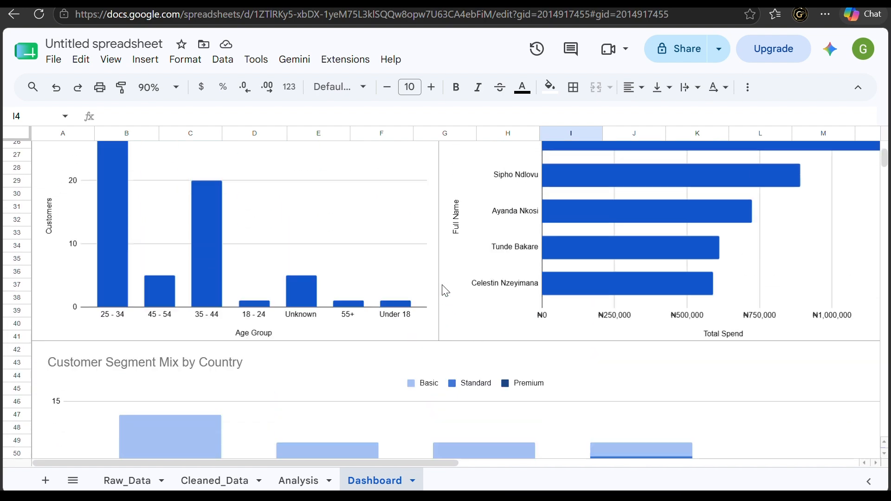
{"action": "scroll", "coordinate": [445, 291], "scroll_direction": "right", "scroll_amount": 4}
{"action": "scroll", "coordinate": [445, 291], "scroll_direction": "left", "scroll_amount": 3}
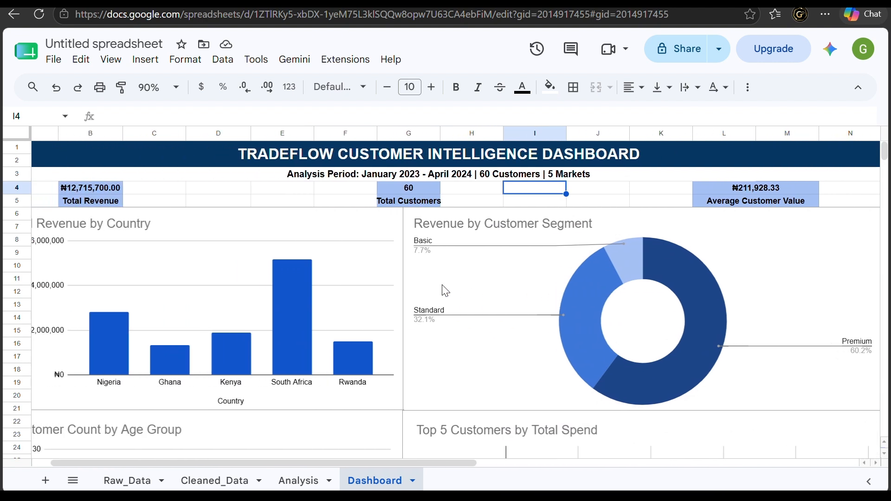
{"action": "scroll", "coordinate": [445, 291], "scroll_direction": "left", "scroll_amount": 2}
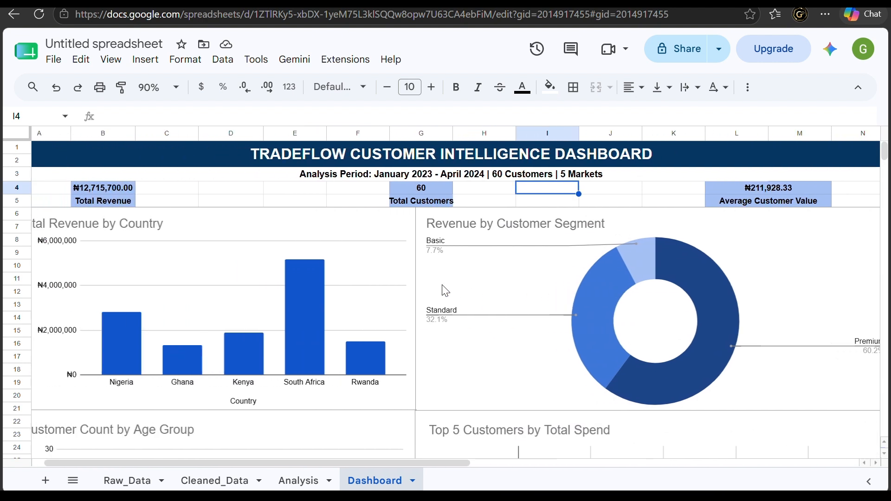
{"action": "scroll", "coordinate": [445, 291], "scroll_direction": "down", "scroll_amount": 4}
{"action": "scroll", "coordinate": [445, 290], "scroll_direction": "down", "scroll_amount": 1}
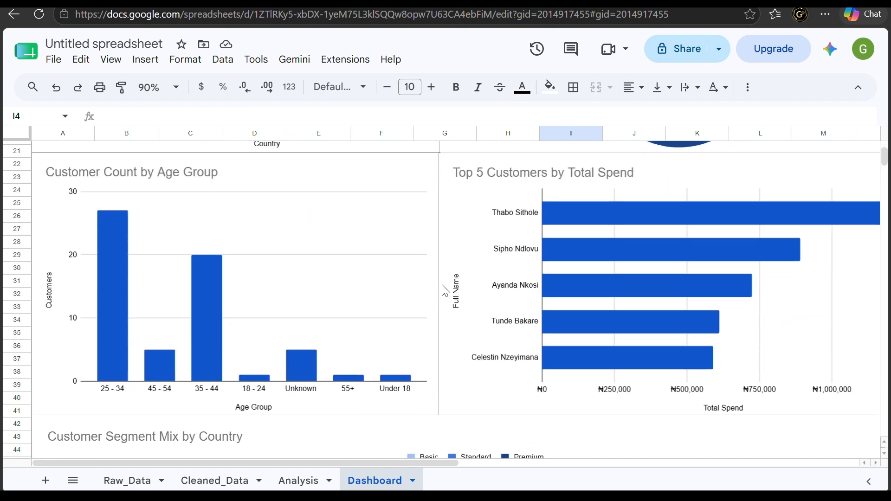
Compare the Analysis sheet with the Dashboard and examine the revenue by country and revenue by customer segment charts.
{"action": "left_click", "coordinate": [290, 483]}
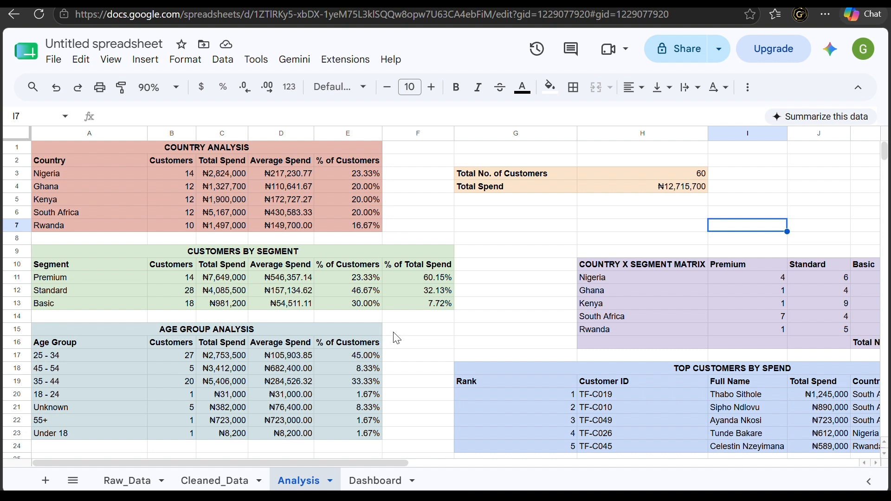
{"action": "left_click", "coordinate": [391, 483]}
{"action": "scroll", "coordinate": [359, 409], "scroll_direction": "up", "scroll_amount": 6}
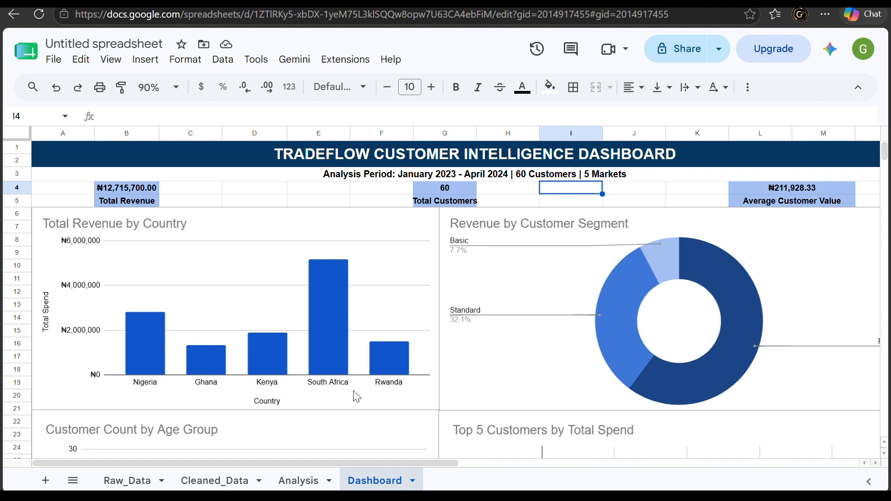
{"action": "left_click", "coordinate": [265, 224]}
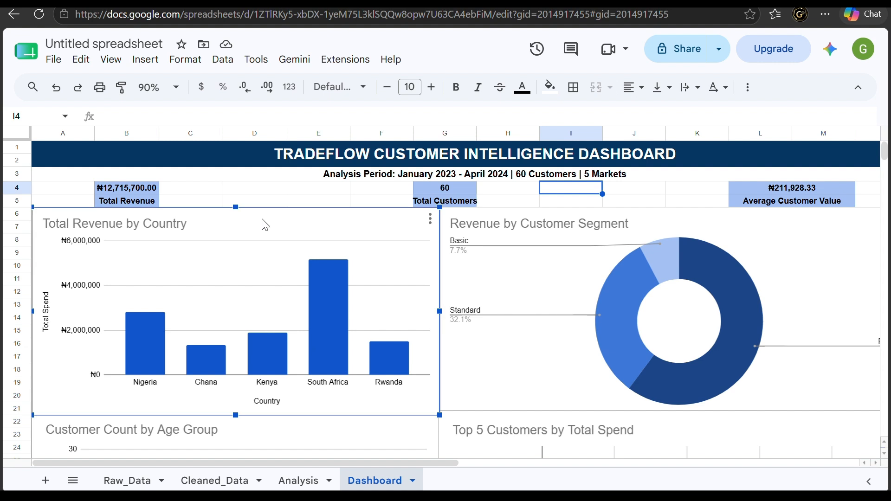
{"action": "scroll", "coordinate": [265, 224], "scroll_direction": "down", "scroll_amount": 10}
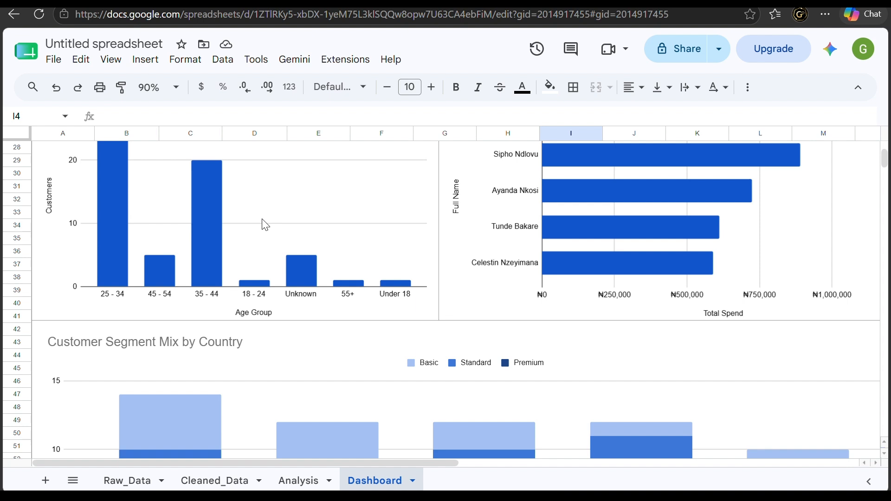
{"action": "scroll", "coordinate": [262, 220], "scroll_direction": "up", "scroll_amount": 10}
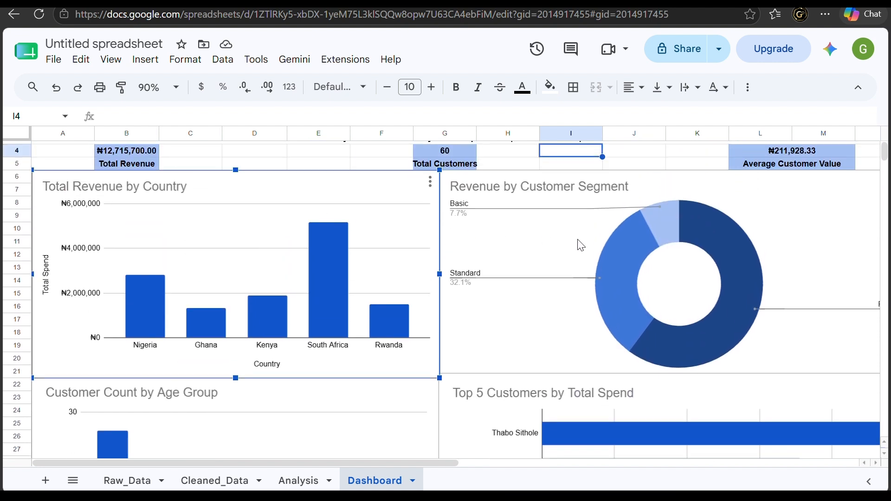
{"action": "left_click", "coordinate": [714, 250]}
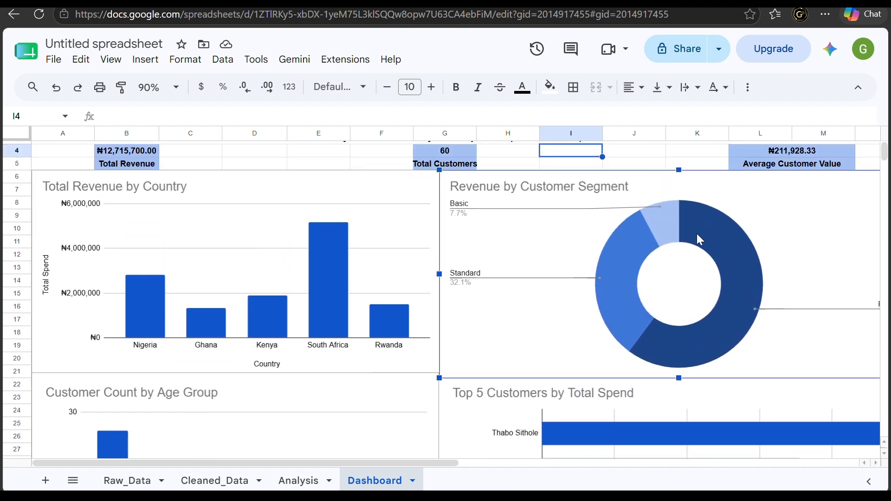
{"action": "mouse_move", "coordinate": [736, 247]}
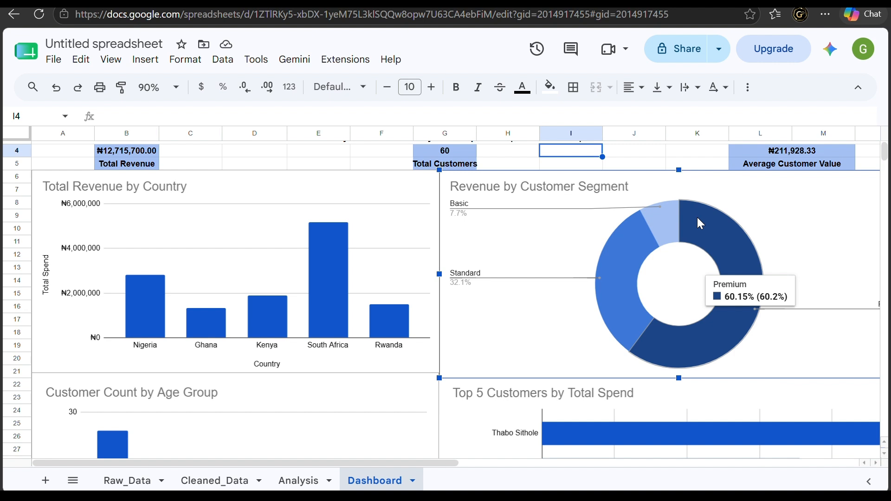
Delete the existing Dashboard sheet from the spreadsheet.
{"action": "scroll", "coordinate": [697, 219], "scroll_direction": "up", "scroll_amount": 2}
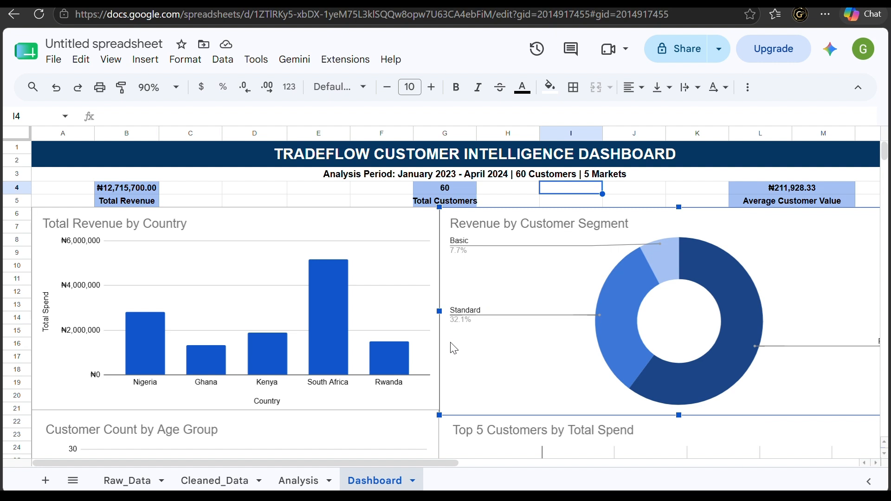
{"action": "right_click", "coordinate": [384, 478]}
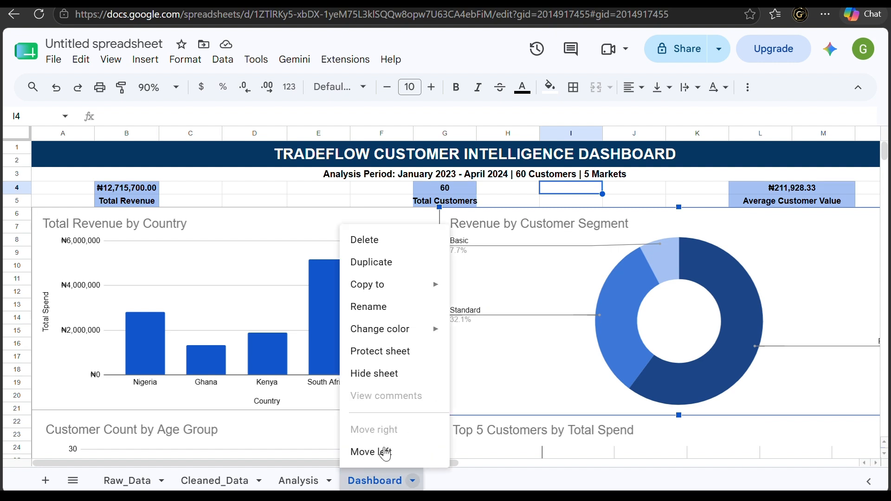
{"action": "left_click", "coordinate": [385, 241]}
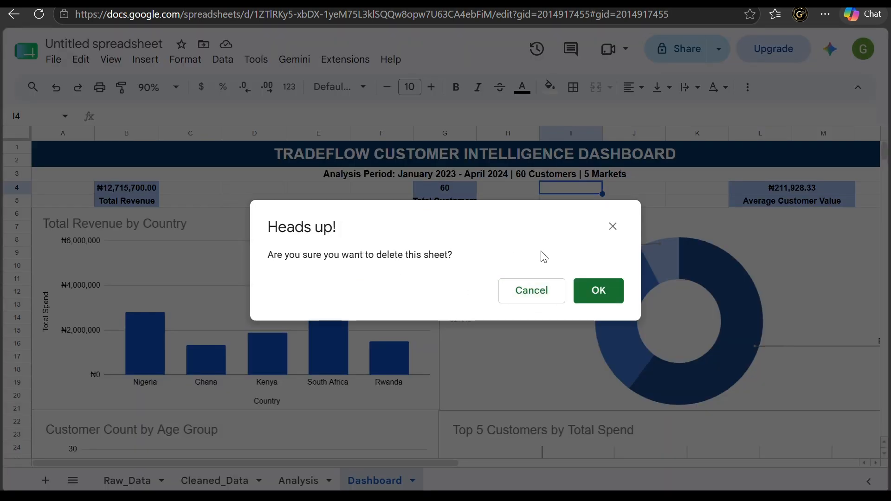
{"action": "left_click", "coordinate": [594, 299]}
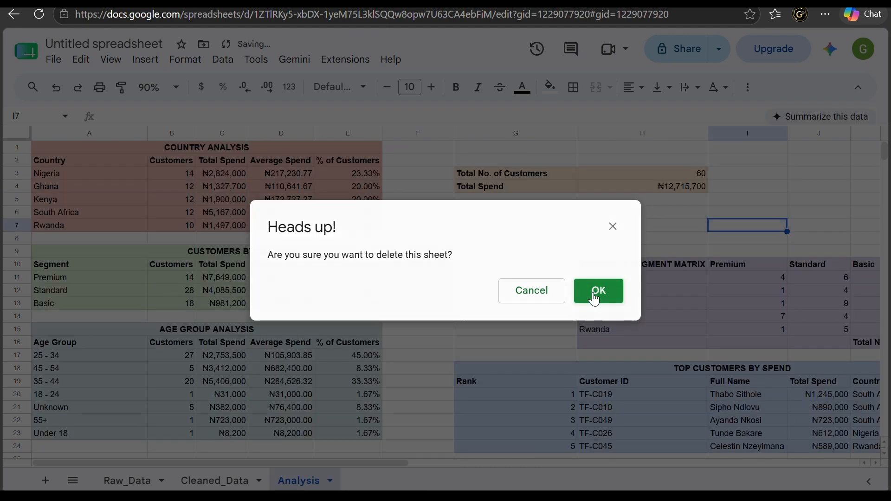
Delete all five charts below the tables on the Analysis sheet.
{"action": "scroll", "coordinate": [432, 403], "scroll_direction": "down", "scroll_amount": 5}
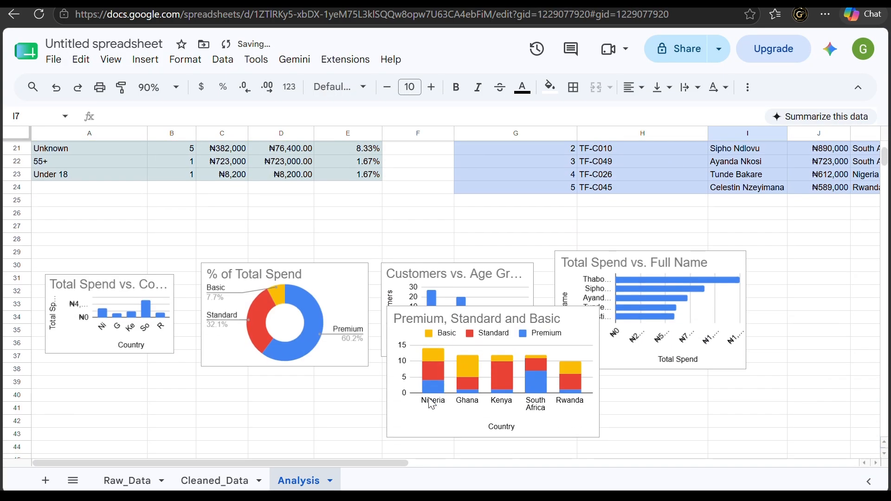
{"action": "left_click", "coordinate": [124, 291]}
{"action": "key", "text": "Delete"}
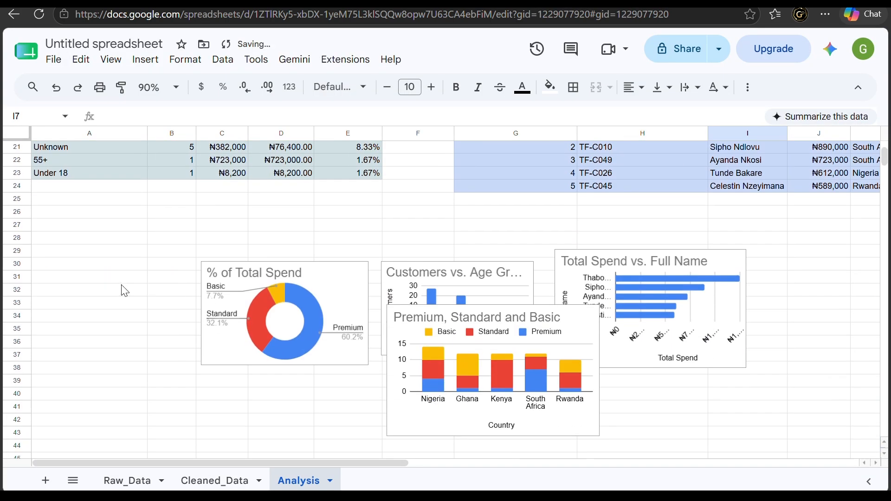
{"action": "left_click", "coordinate": [334, 306]}
{"action": "key", "text": "Delete"}
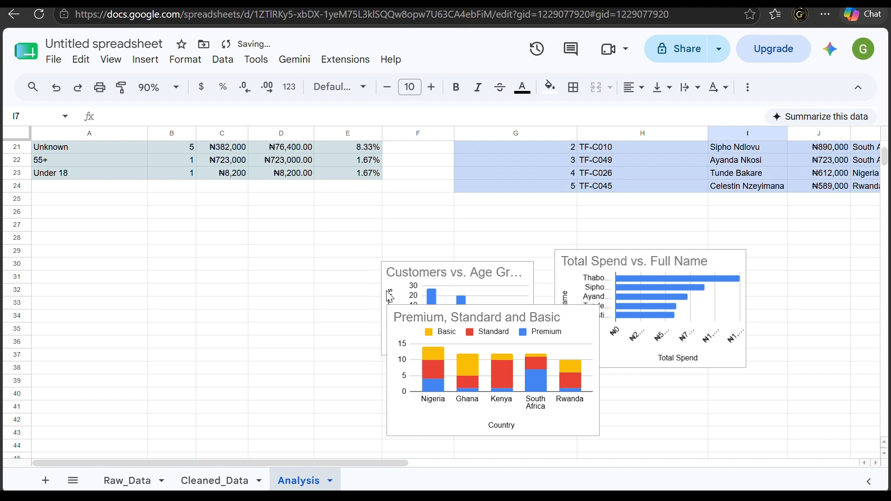
{"action": "left_click", "coordinate": [523, 333]}
{"action": "key", "text": "Delete"}
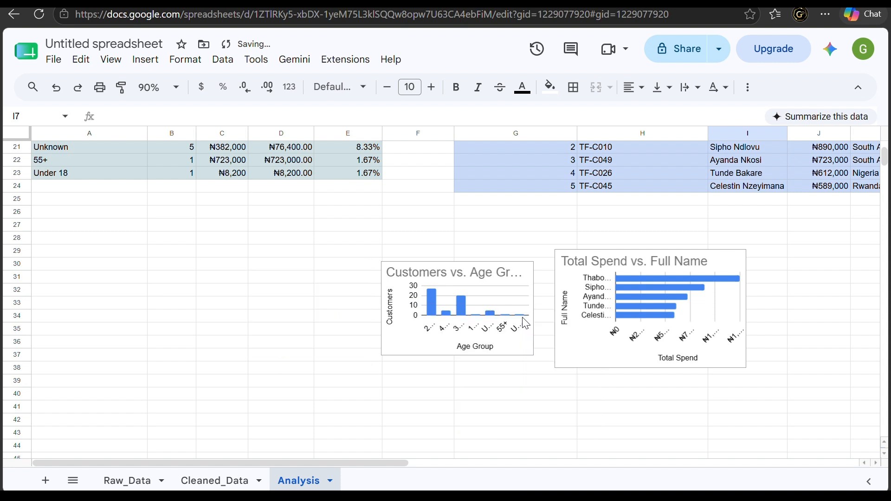
{"action": "left_click", "coordinate": [526, 282]}
{"action": "key", "text": "Delete"}
{"action": "left_click", "coordinate": [652, 280]}
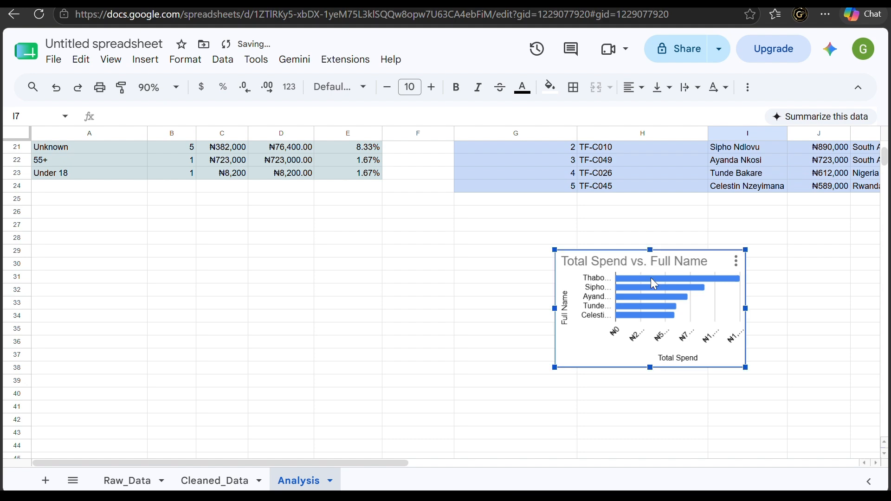
{"action": "key", "text": "Delete"}
{"action": "left_click", "coordinate": [486, 306]}
Review the country, segment, age group, country-by-segment and top customers tables on the Analysis sheet.
{"action": "scroll", "coordinate": [472, 315], "scroll_direction": "up", "scroll_amount": 5}
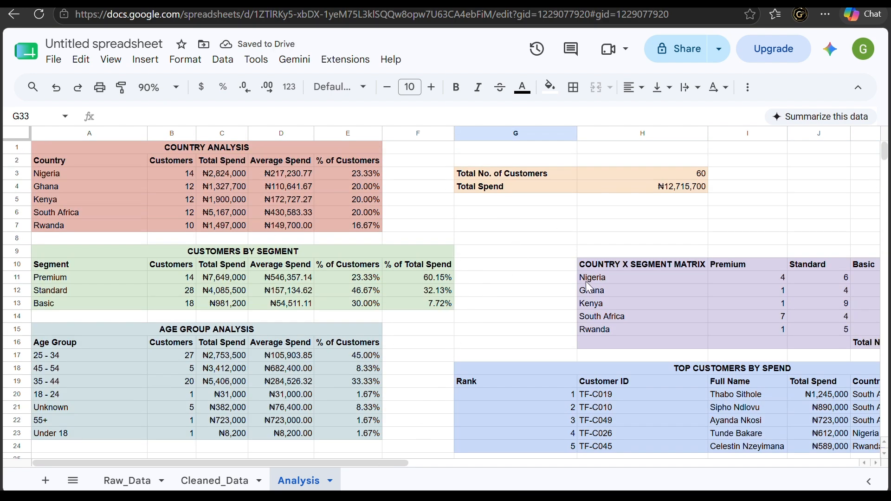
{"action": "scroll", "coordinate": [710, 239], "scroll_direction": "right", "scroll_amount": 4}
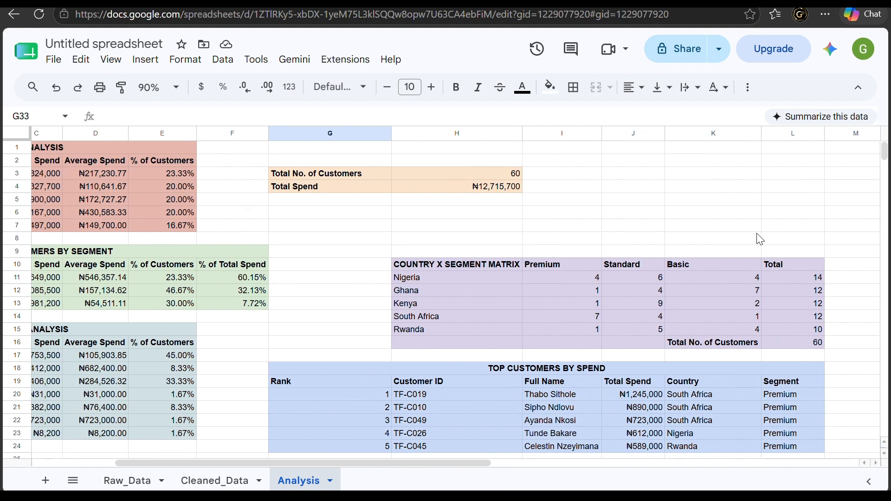
{"action": "scroll", "coordinate": [761, 240], "scroll_direction": "left", "scroll_amount": 4}
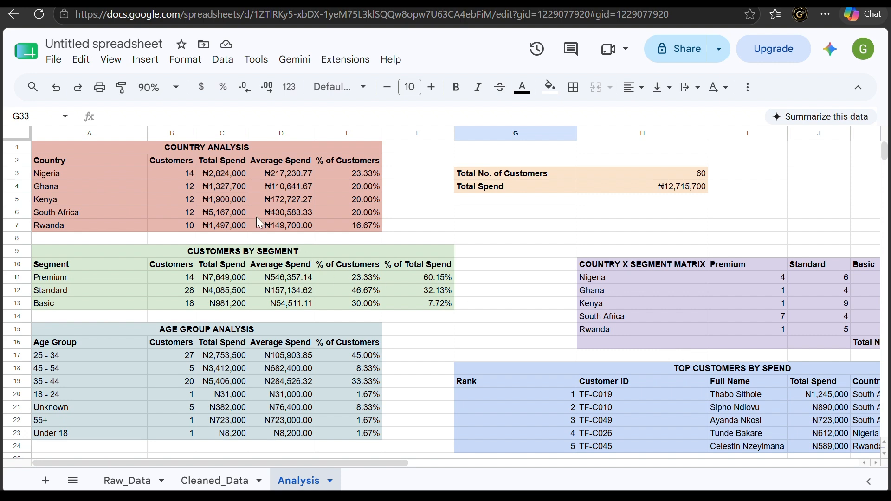
{"action": "left_click", "coordinate": [241, 201]}
{"action": "left_click", "coordinate": [325, 252]}
{"action": "left_click", "coordinate": [622, 320]}
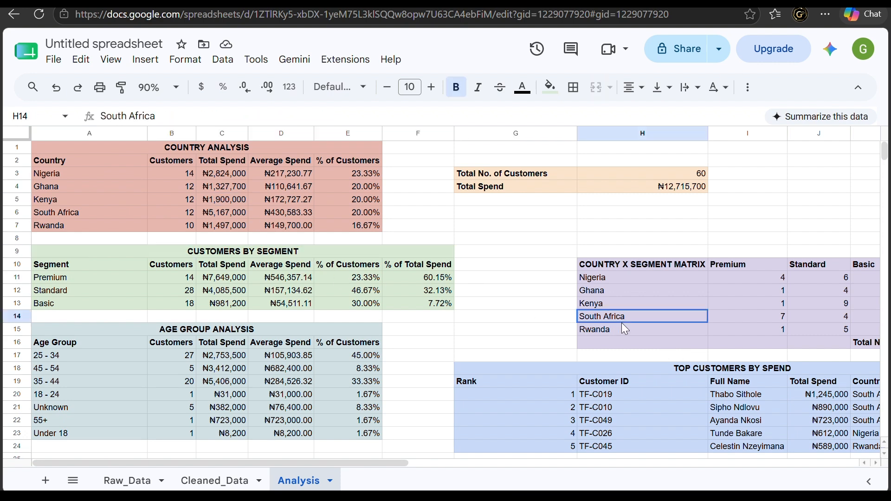
{"action": "left_click", "coordinate": [290, 420]}
{"action": "left_click", "coordinate": [506, 431]}
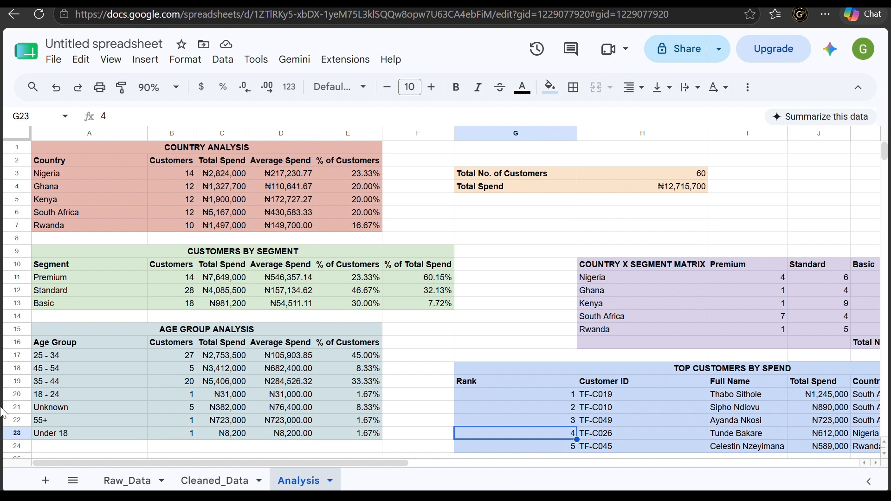
Add a new sheet to the spreadsheet and rename it Dashboard.
{"action": "left_click", "coordinate": [47, 485]}
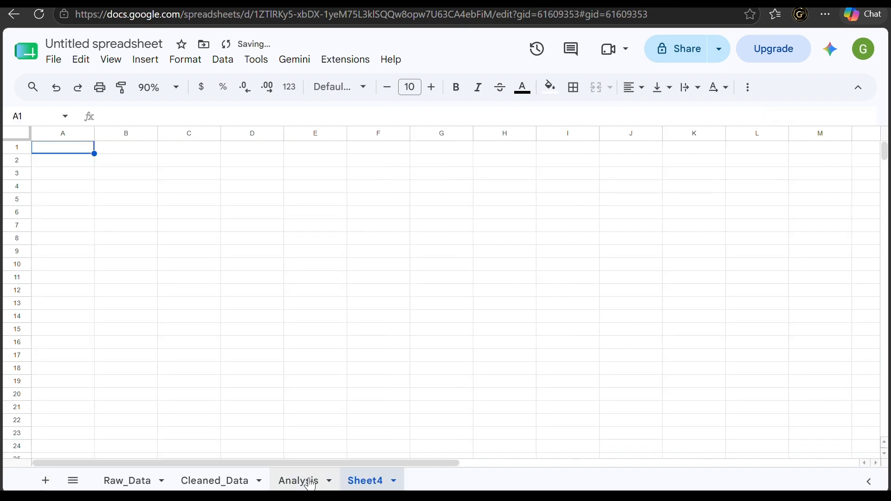
{"action": "left_click", "coordinate": [394, 481]}
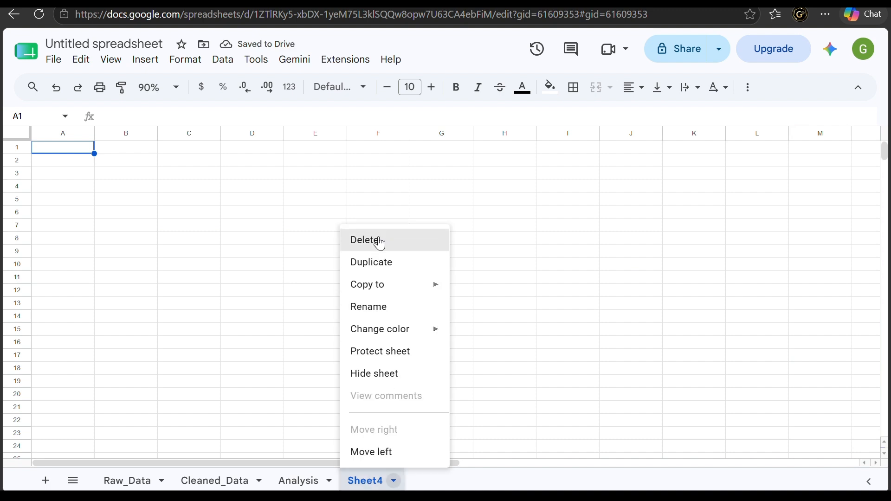
{"action": "left_click", "coordinate": [379, 310]}
{"action": "type", "text": "fA"}
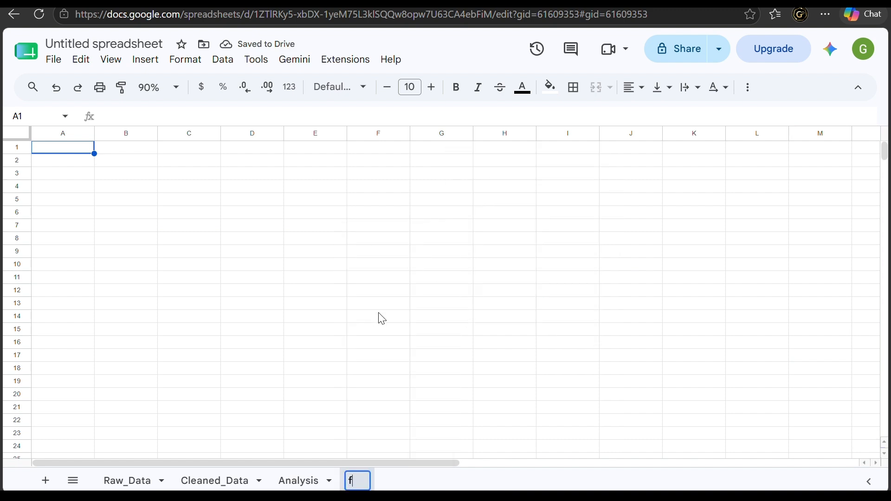
{"action": "key", "text": "BackSpace"}
{"action": "key", "text": "BackSpace"}
{"action": "type", "text": "dASHBOARD"}
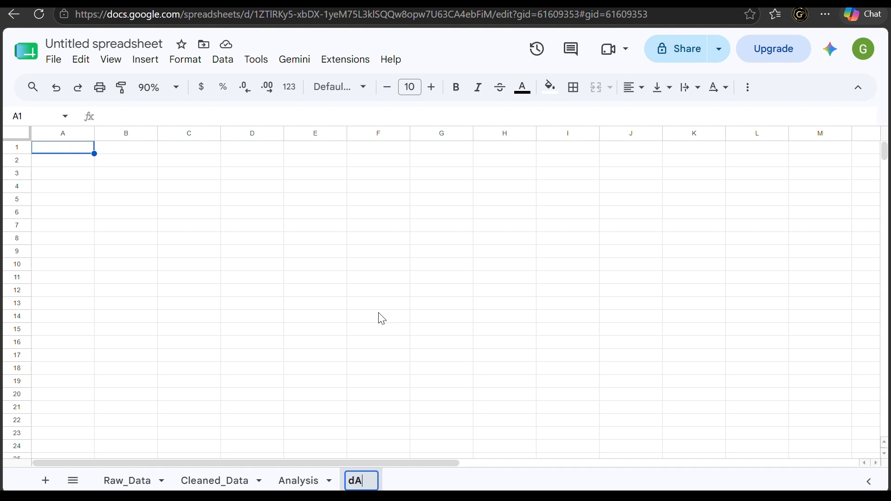
{"action": "key", "text": "BackSpace"}
{"action": "key", "text": "BackSpace"}
{"action": "key", "text": "BackSpace"}
{"action": "key", "text": "BackSpace"}
{"action": "key", "text": "BackSpace"}
{"action": "key", "text": "BackSpace"}
{"action": "key", "text": "BackSpace"}
{"action": "key", "text": "BackSpace"}
{"action": "key", "text": "BackSpace"}
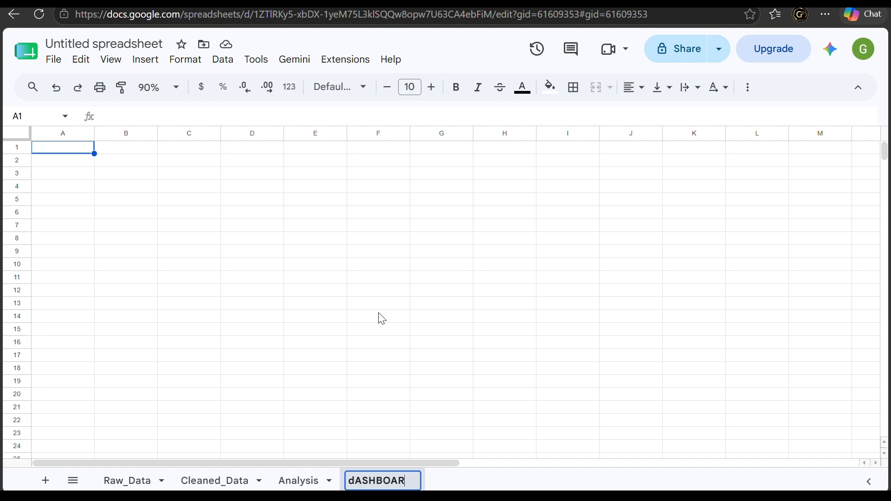
{"action": "type", "text": "Dashboard"}
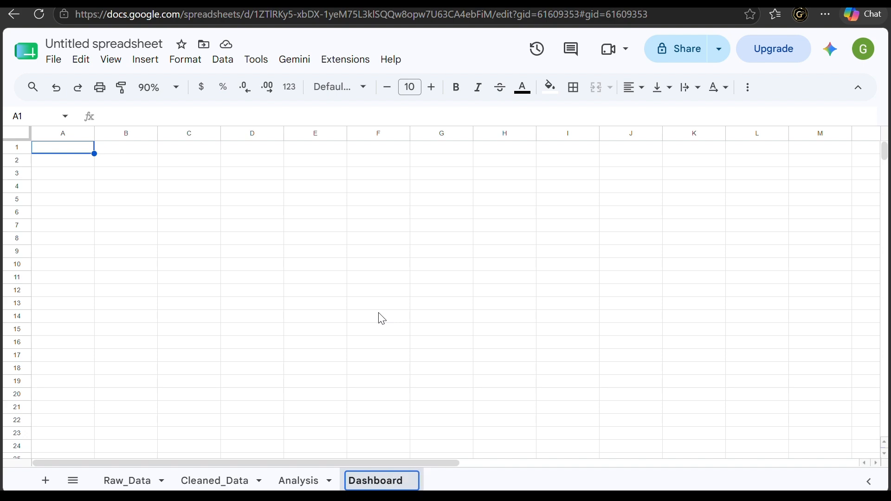
{"action": "key", "text": "Return"}
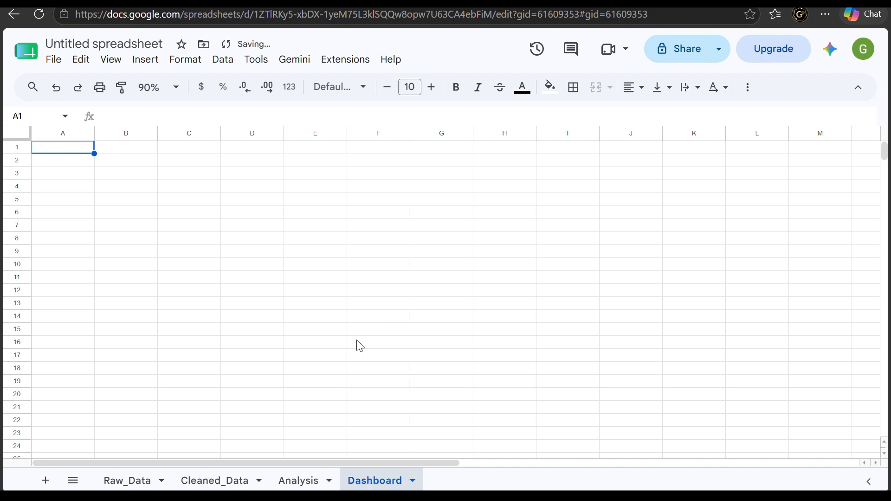
Insert a chart on the Analysis sheet from the Country and Total Spend columns of the country table, A2:A7 and C2:C7.
{"action": "left_click", "coordinate": [303, 481]}
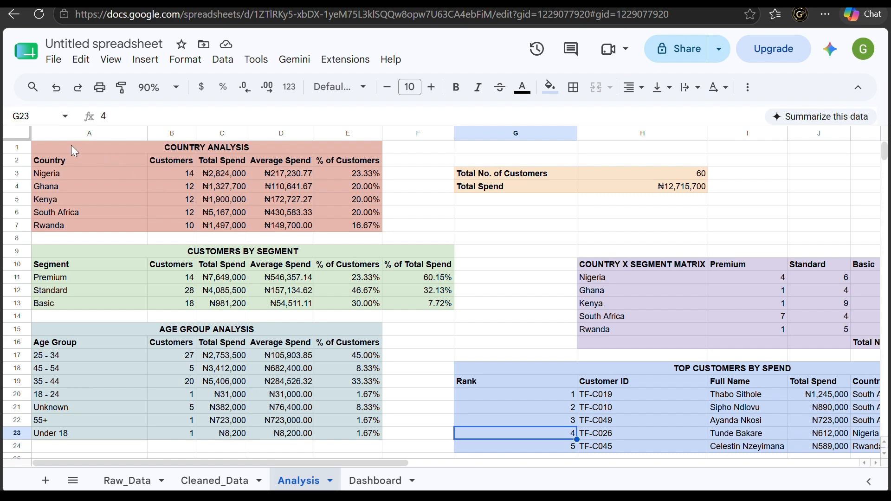
{"action": "left_click_drag", "start_coordinate": [48, 159], "coordinate": [349, 229]}
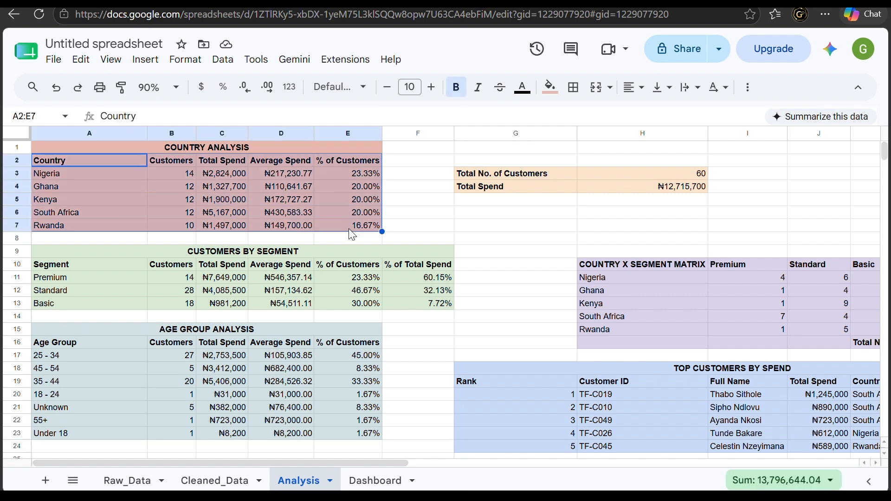
{"action": "left_click", "coordinate": [149, 177]}
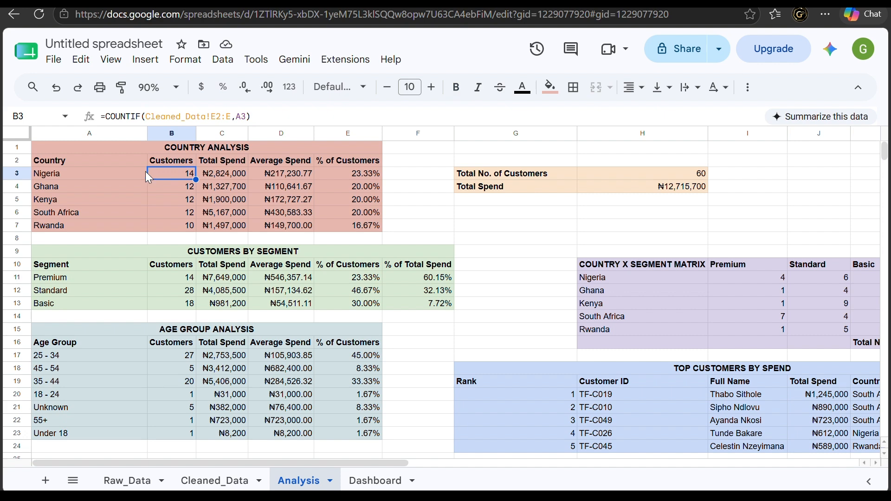
{"action": "left_click_drag", "start_coordinate": [108, 165], "coordinate": [103, 224]}
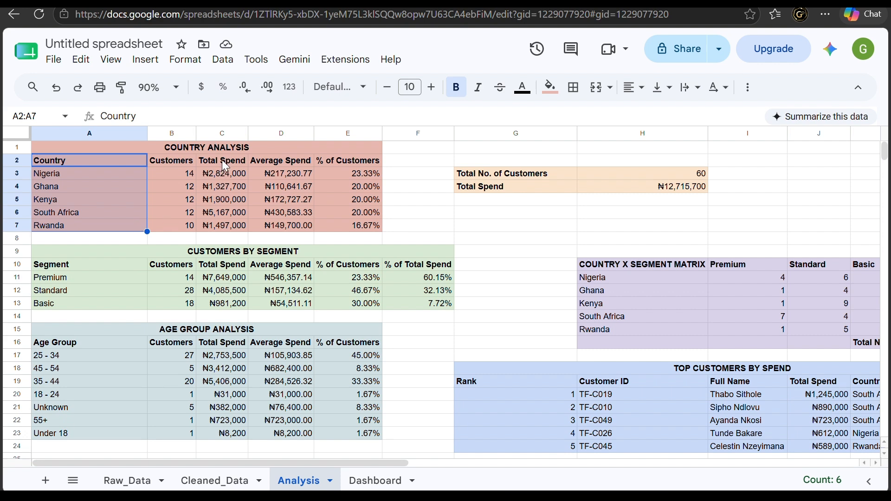
{"action": "left_click_drag", "start_coordinate": [222, 160], "coordinate": [227, 226]}
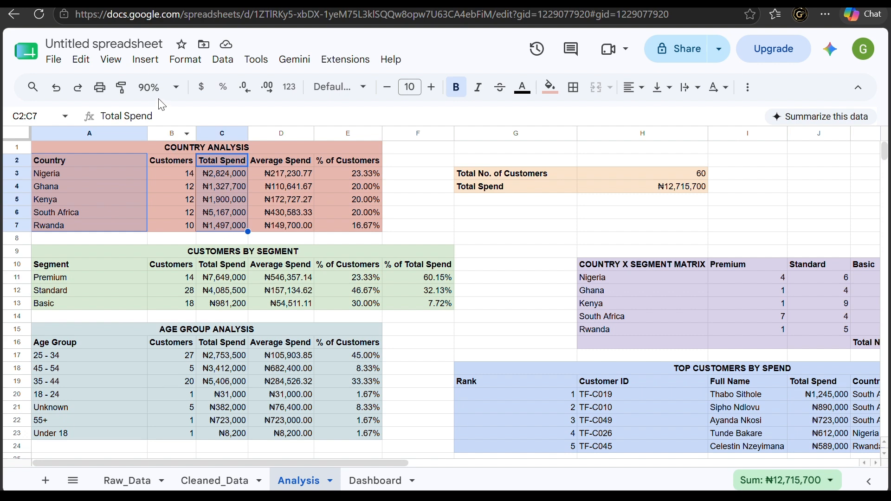
{"action": "left_click", "coordinate": [147, 61]}
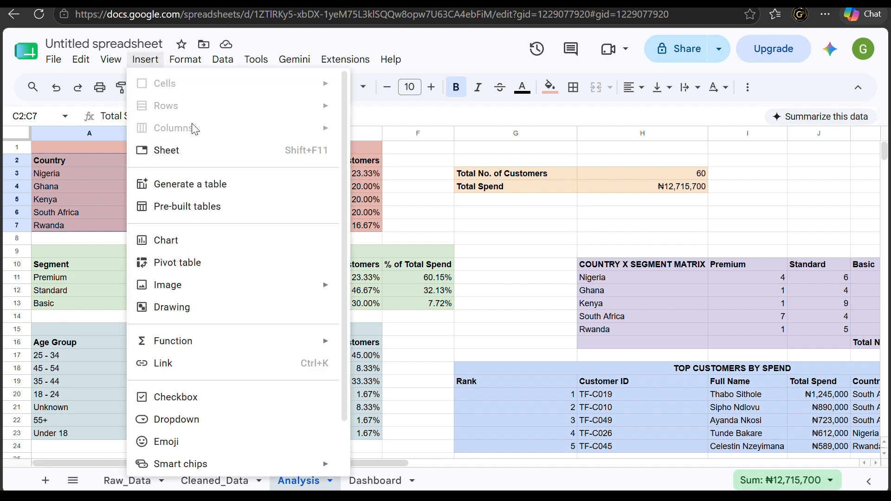
{"action": "left_click", "coordinate": [188, 252]}
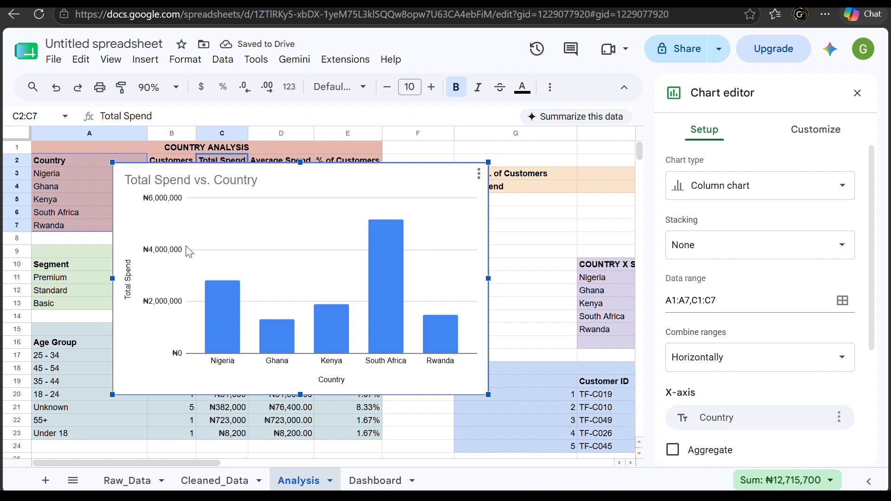
Change the country chart's title to "Total Revenue by Country".
{"action": "left_click", "coordinate": [250, 183]}
{"action": "left_click", "coordinate": [249, 180]}
{"action": "type", "text": "T"}
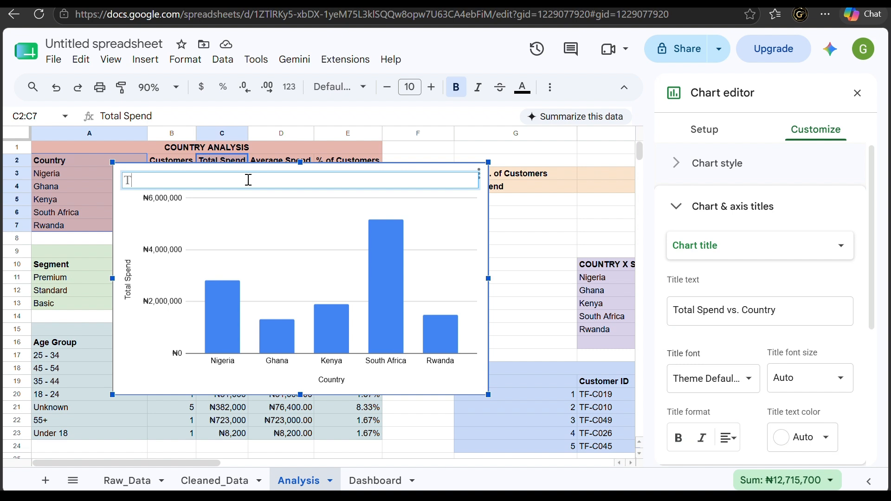
{"action": "type", "text": "otal Revenue by"}
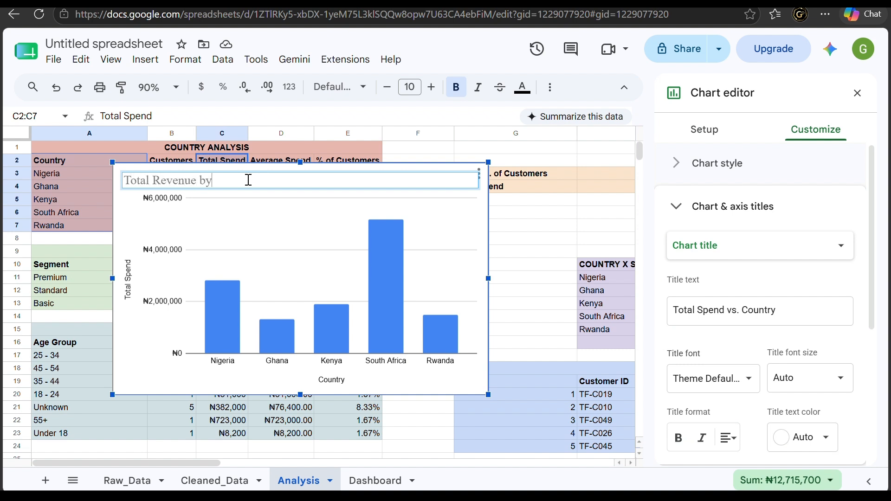
{"action": "type", "text": " Country"}
{"action": "left_click", "coordinate": [559, 219]}
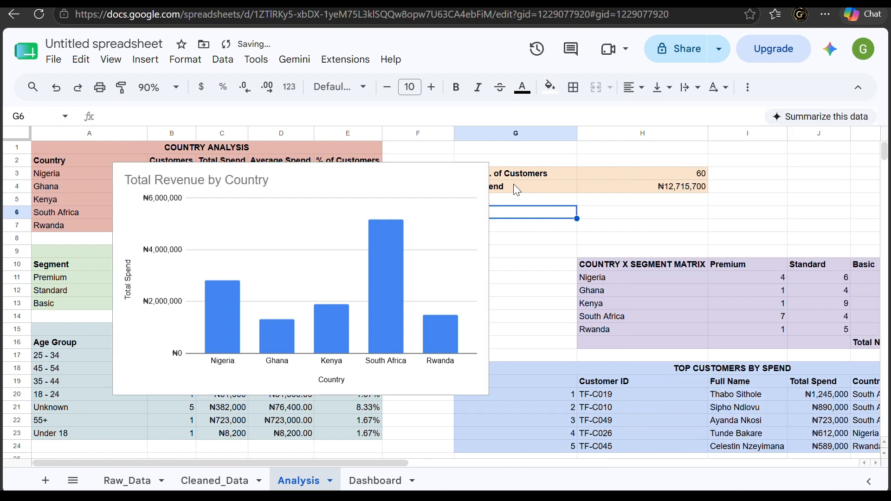
Shrink the Total Revenue by Country chart and move it below the age group table, to about rows 28 to 34.
{"action": "left_click", "coordinate": [471, 178]}
{"action": "left_click_drag", "start_coordinate": [489, 163], "coordinate": [166, 306]}
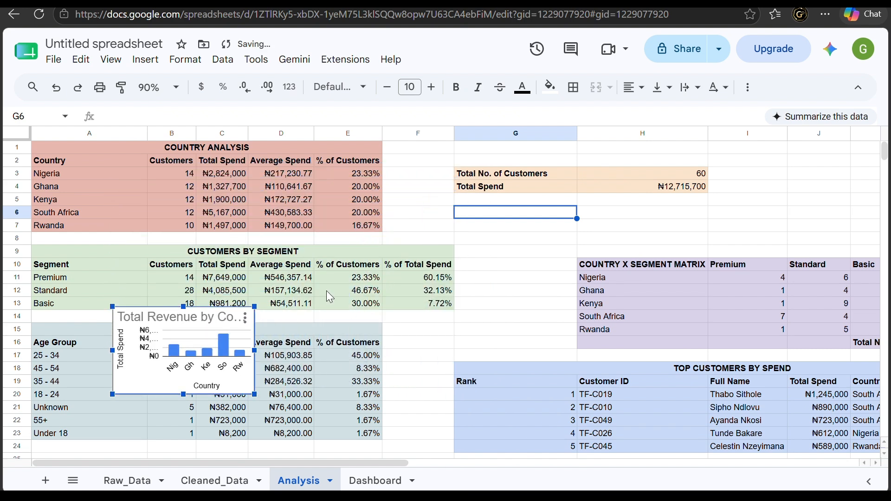
{"action": "scroll", "coordinate": [453, 266], "scroll_direction": "down", "scroll_amount": 5}
{"action": "left_click_drag", "start_coordinate": [181, 193], "coordinate": [114, 383]}
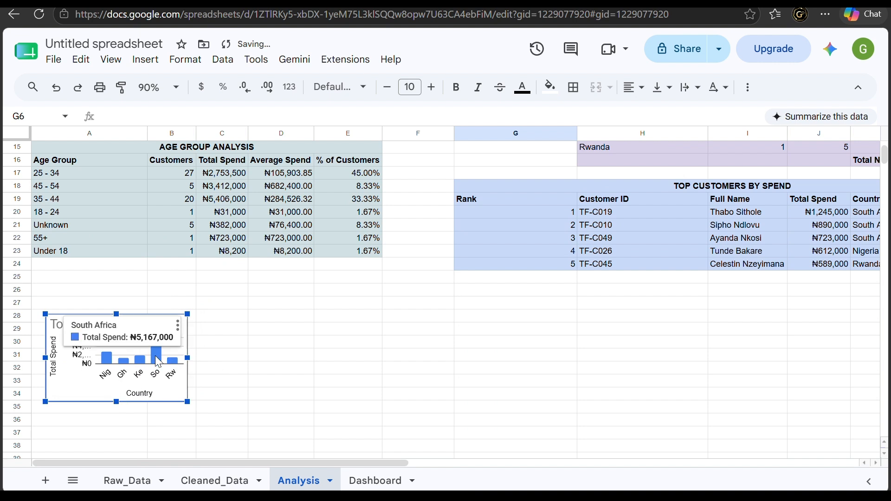
Copy the Total Revenue by Country chart from the Analysis sheet and paste it into the Dashboard sheet at cell E7.
{"action": "left_click", "coordinate": [161, 379]}
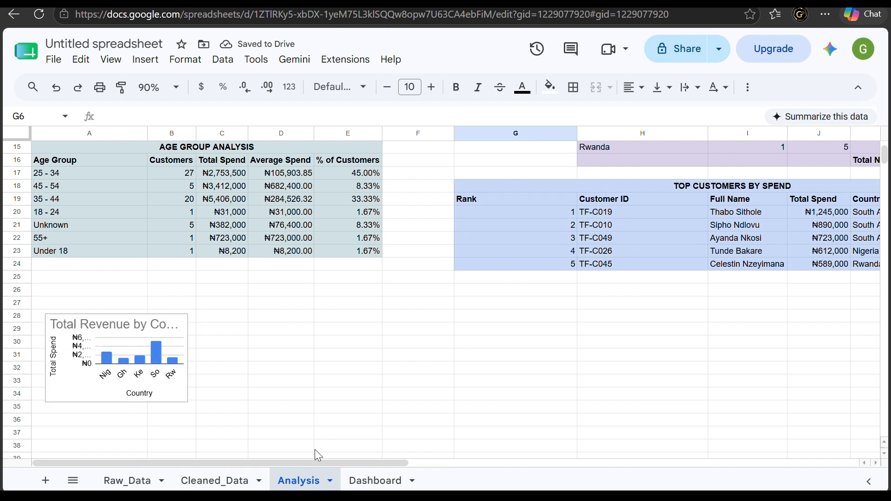
{"action": "left_click", "coordinate": [375, 481]}
{"action": "left_click", "coordinate": [289, 230]}
{"action": "key", "text": "ctrl+v"}
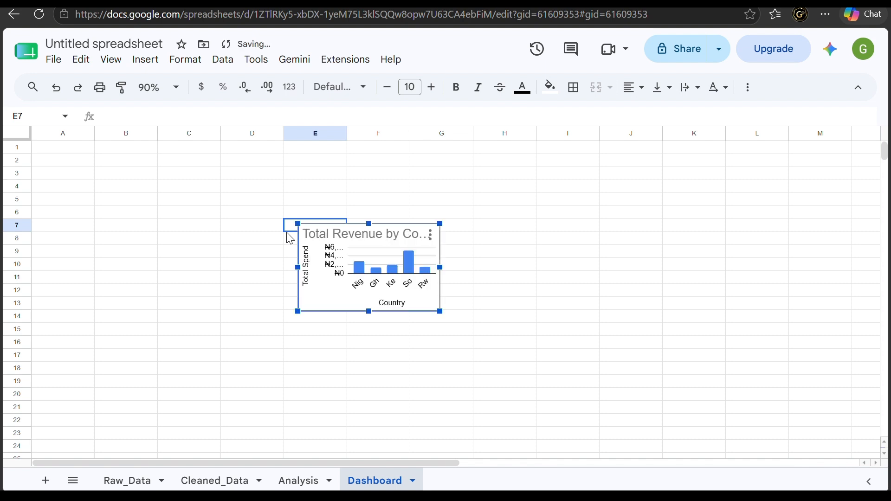
Move the pasted country chart to start in column A at row 7 and enlarge it to reach about column D, row 15.
{"action": "left_click", "coordinate": [387, 239]}
{"action": "left_click_drag", "start_coordinate": [386, 239], "coordinate": [138, 234]}
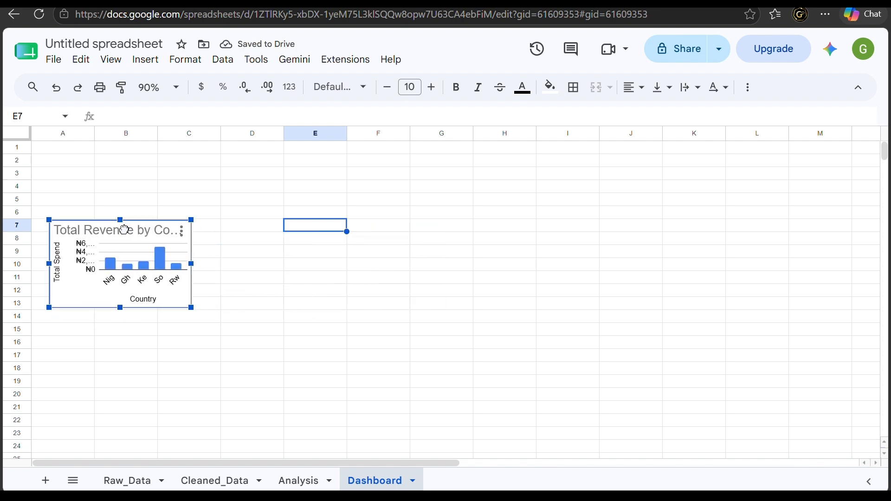
{"action": "left_click_drag", "start_coordinate": [192, 307], "coordinate": [241, 337]}
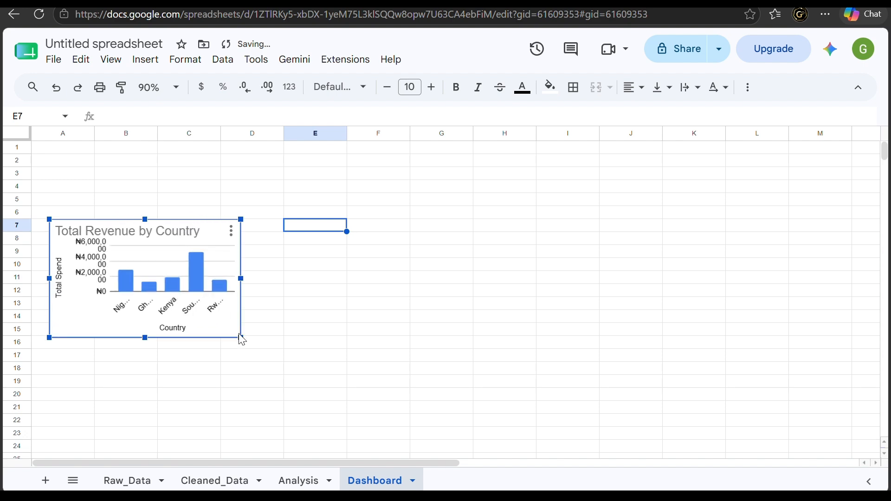
Insert a chart on the Analysis sheet from the Segment and Total Spend columns of the segment table, A10:A13 and C10:C13.
{"action": "left_click", "coordinate": [317, 479]}
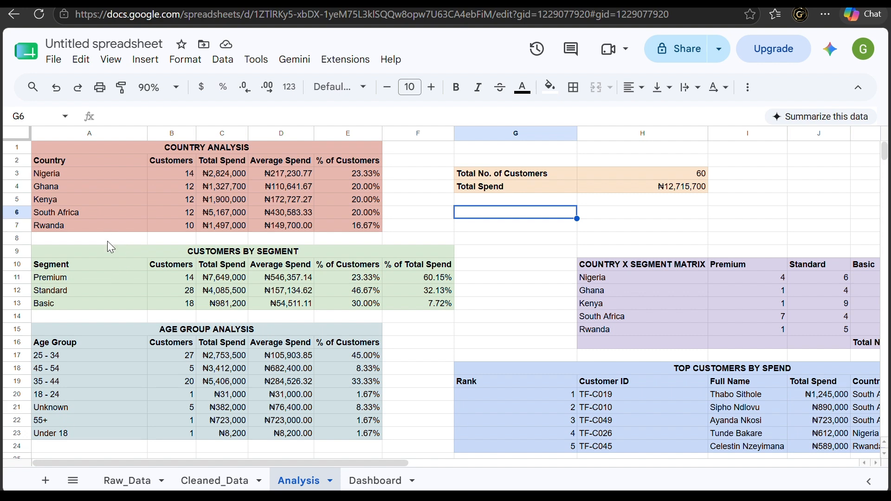
{"action": "left_click_drag", "start_coordinate": [104, 261], "coordinate": [102, 299]}
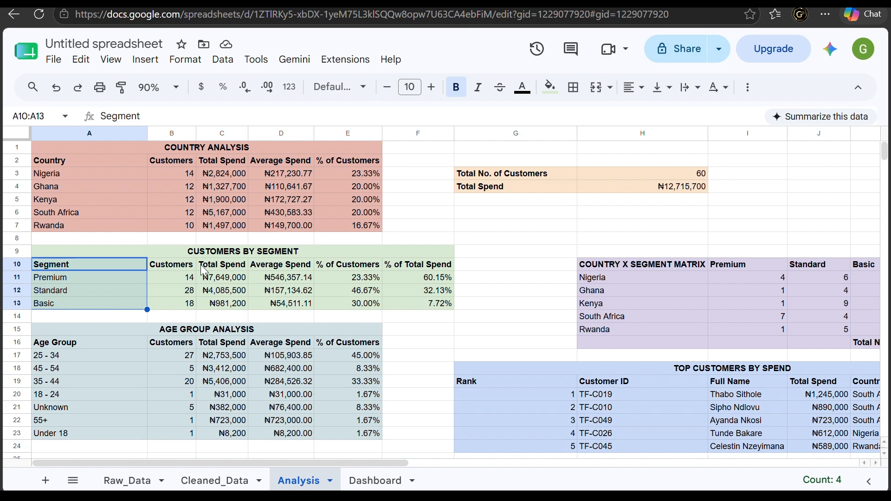
{"action": "left_click_drag", "start_coordinate": [204, 268], "coordinate": [207, 302]}
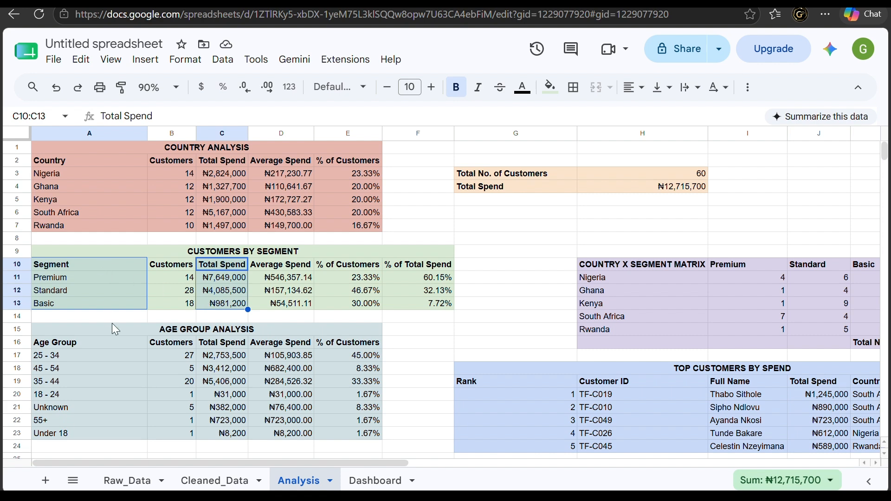
{"action": "left_click", "coordinate": [145, 60]}
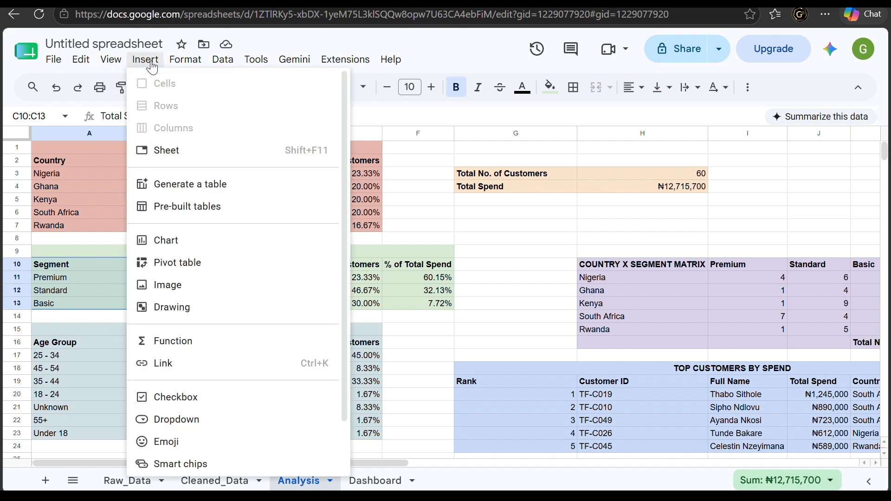
{"action": "left_click", "coordinate": [194, 250]}
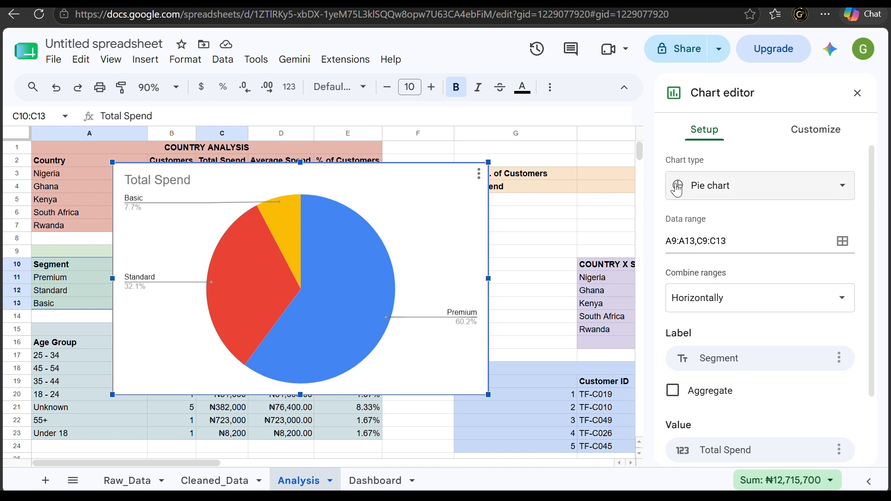
Change the segment chart's type to Doughnut chart.
{"action": "left_click", "coordinate": [771, 192]}
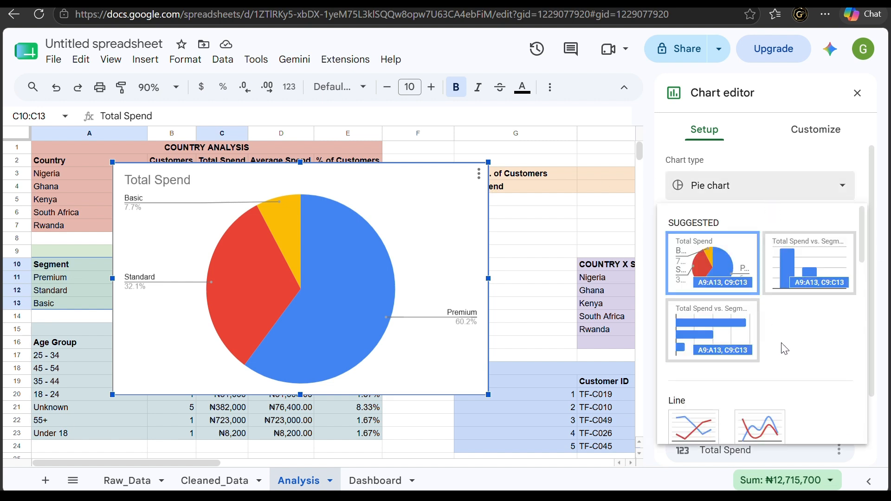
{"action": "scroll", "coordinate": [782, 348], "scroll_direction": "down", "scroll_amount": 8}
{"action": "scroll", "coordinate": [785, 350], "scroll_direction": "down", "scroll_amount": 1}
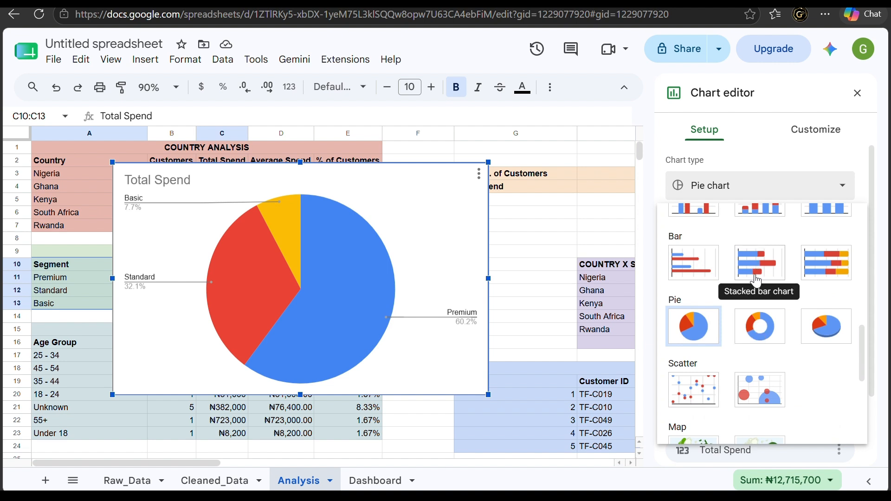
{"action": "scroll", "coordinate": [759, 334], "scroll_direction": "up", "scroll_amount": 8}
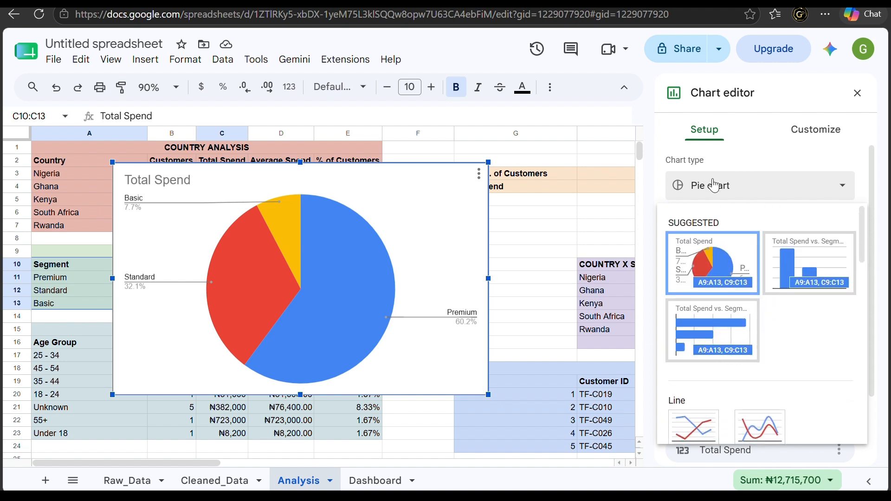
{"action": "left_click", "coordinate": [792, 189]}
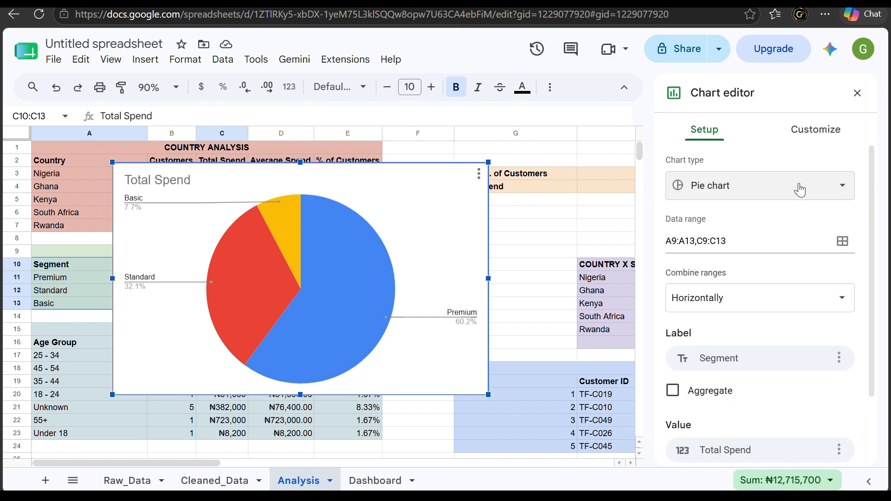
{"action": "left_click", "coordinate": [791, 189]}
{"action": "scroll", "coordinate": [771, 349], "scroll_direction": "down", "scroll_amount": 2}
{"action": "scroll", "coordinate": [771, 349], "scroll_direction": "down", "scroll_amount": 5}
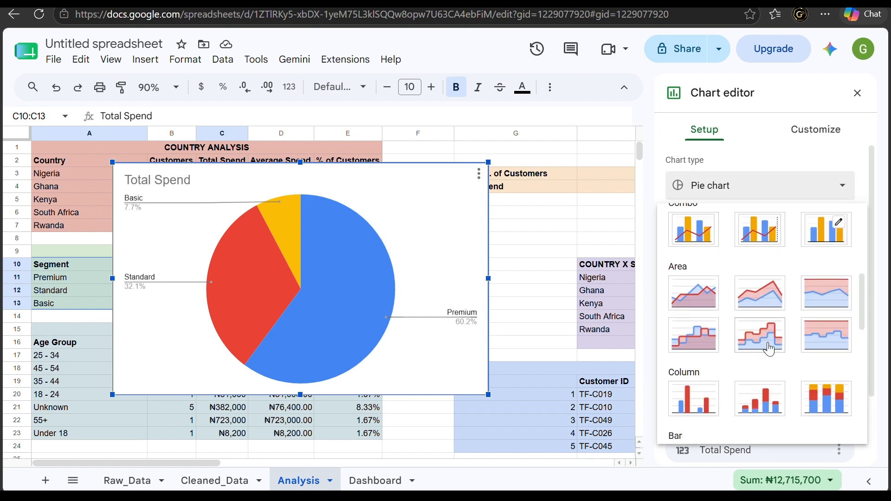
{"action": "scroll", "coordinate": [770, 349], "scroll_direction": "up", "scroll_amount": 10}
{"action": "scroll", "coordinate": [771, 349], "scroll_direction": "down", "scroll_amount": 5}
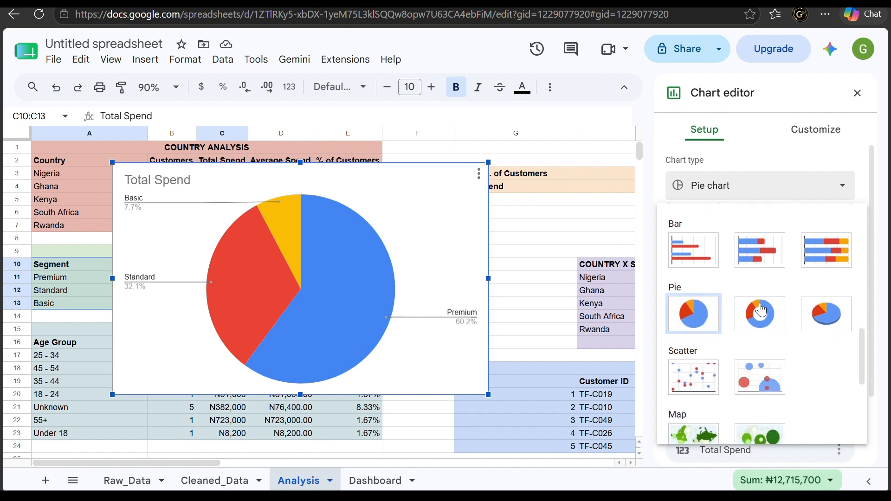
{"action": "left_click", "coordinate": [762, 310]}
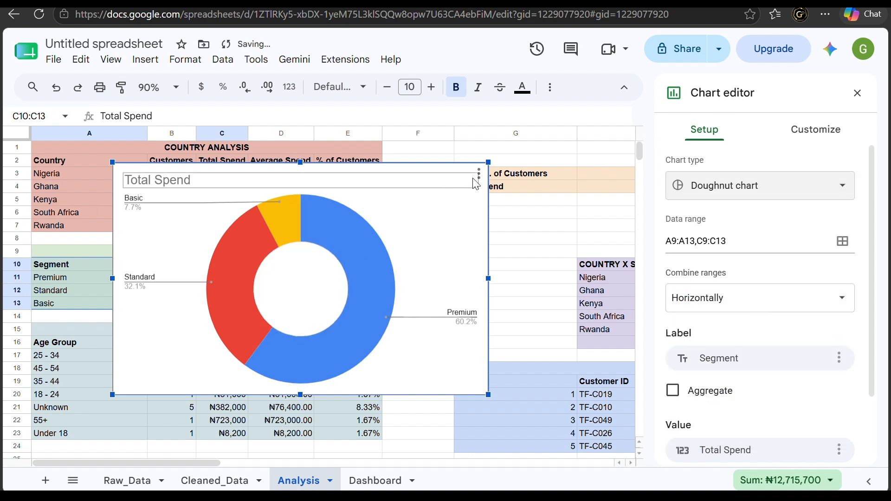
Change the segment doughnut chart's title to "Revenue by Customer Segment".
{"action": "double_click", "coordinate": [171, 183]}
{"action": "left_click", "coordinate": [172, 181]}
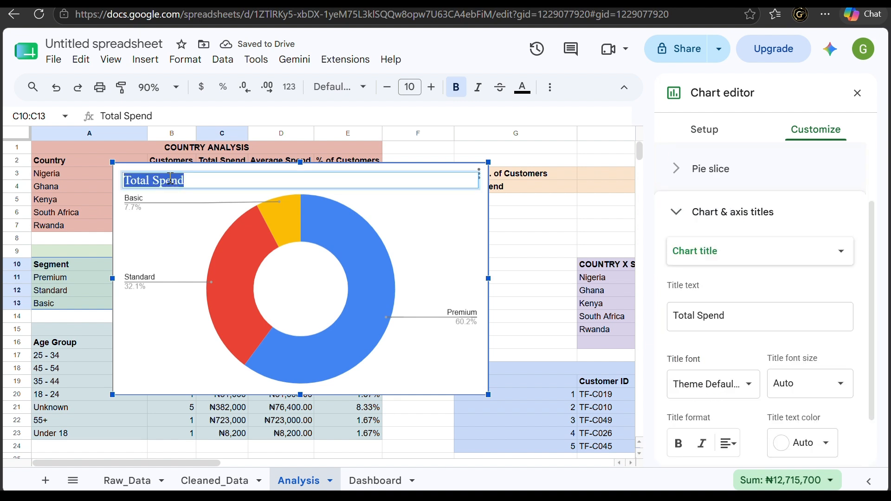
{"action": "type", "text": "R"}
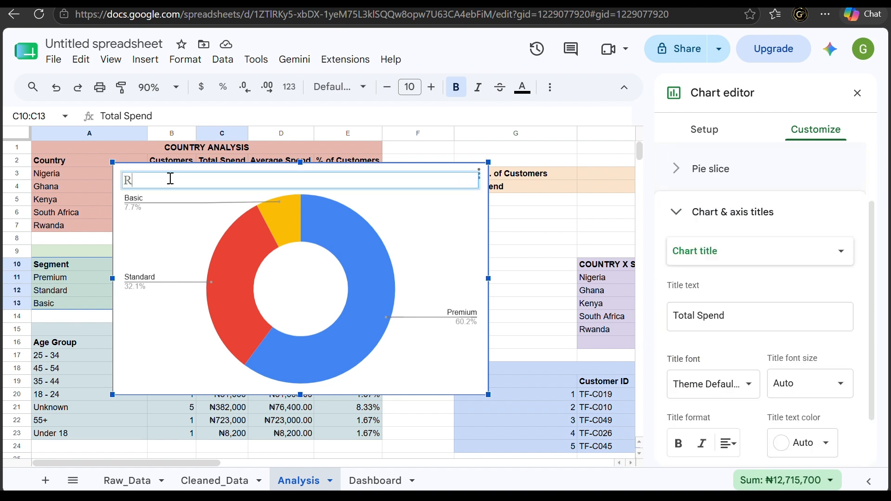
{"action": "type", "text": "evenue by Custome"}
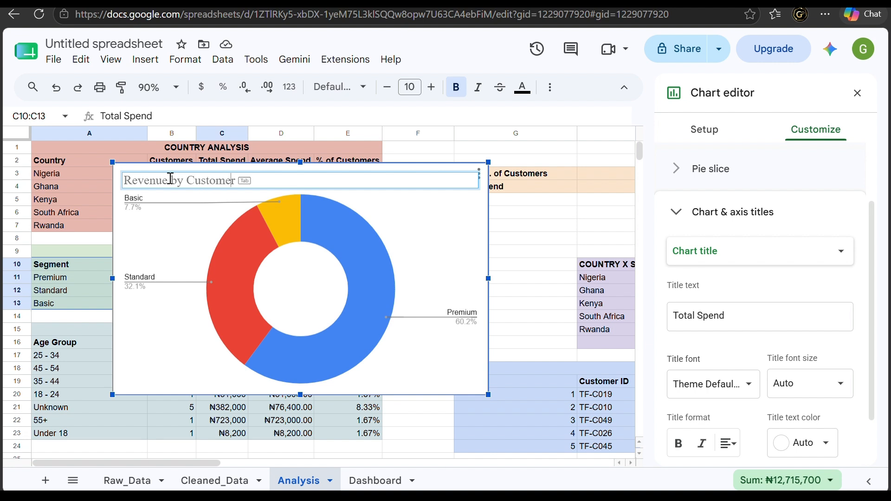
{"action": "type", "text": "r Segment"}
Shrink the segment doughnut chart and move it below the summary tables, beside the country chart, starting at about row 33.
{"action": "left_click_drag", "start_coordinate": [488, 162], "coordinate": [338, 249]}
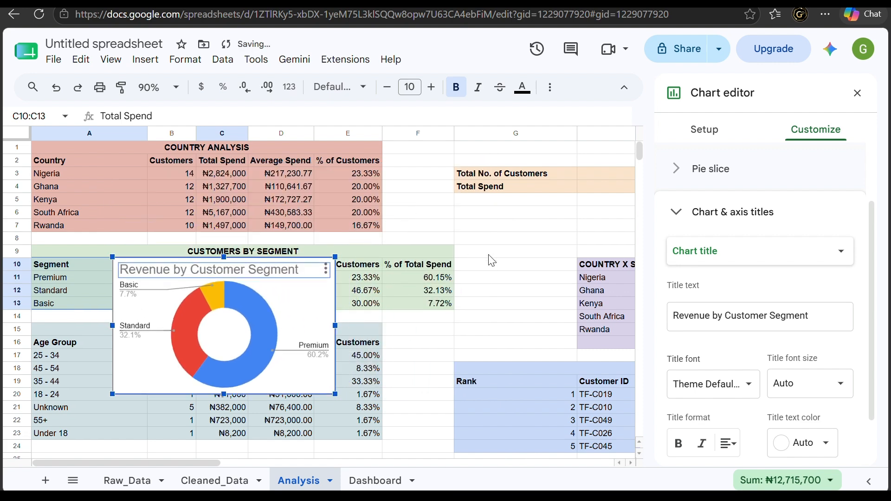
{"action": "scroll", "coordinate": [489, 255], "scroll_direction": "down", "scroll_amount": 5}
{"action": "left_click_drag", "start_coordinate": [298, 173], "coordinate": [380, 474]}
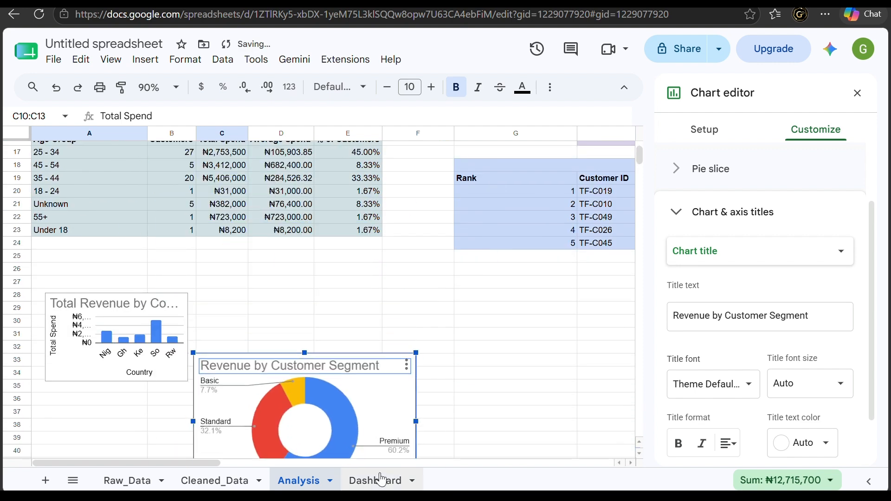
{"action": "left_click", "coordinate": [461, 411]}
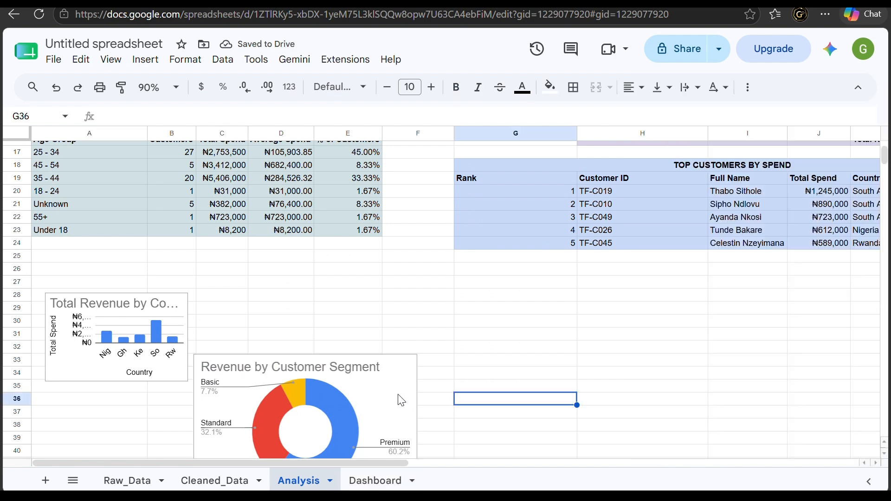
Copy the Revenue by Customer Segment chart to the Dashboard sheet and place it beside the country chart, from row 7 across columns D to G.
{"action": "scroll", "coordinate": [402, 400], "scroll_direction": "down", "scroll_amount": 1}
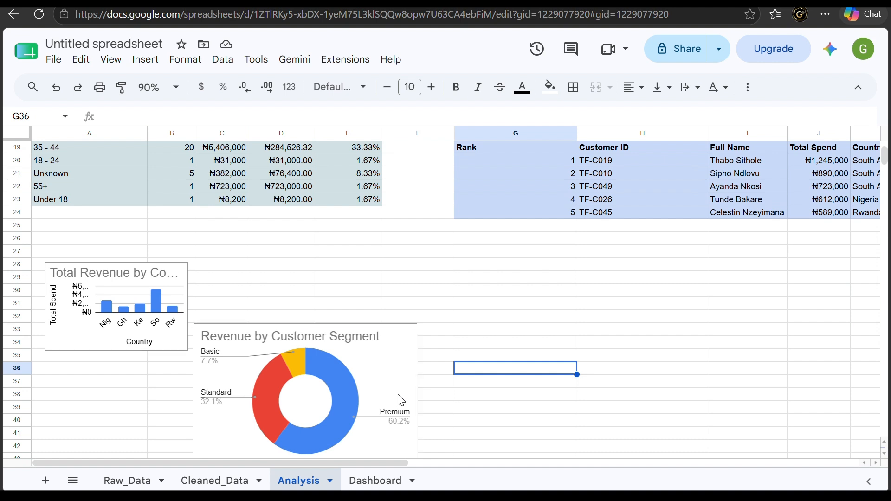
{"action": "left_click", "coordinate": [385, 481]}
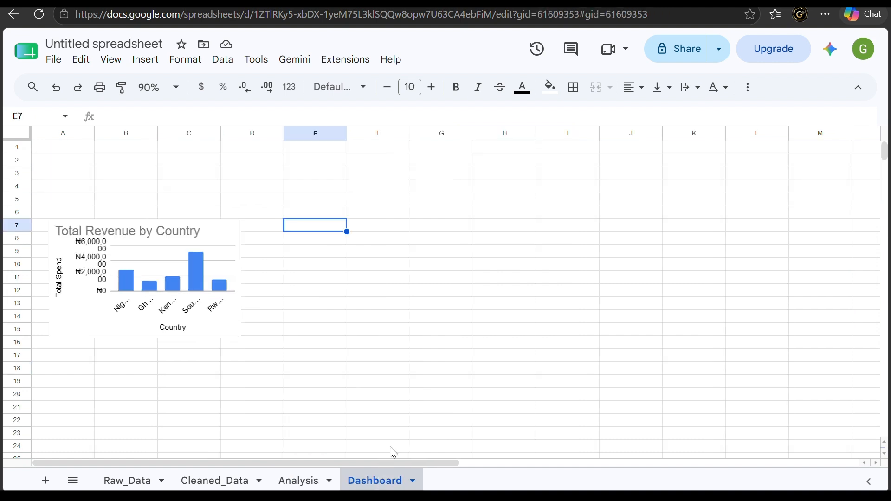
{"action": "key", "text": "ctrl+v"}
{"action": "scroll", "coordinate": [422, 365], "scroll_direction": "down", "scroll_amount": 1}
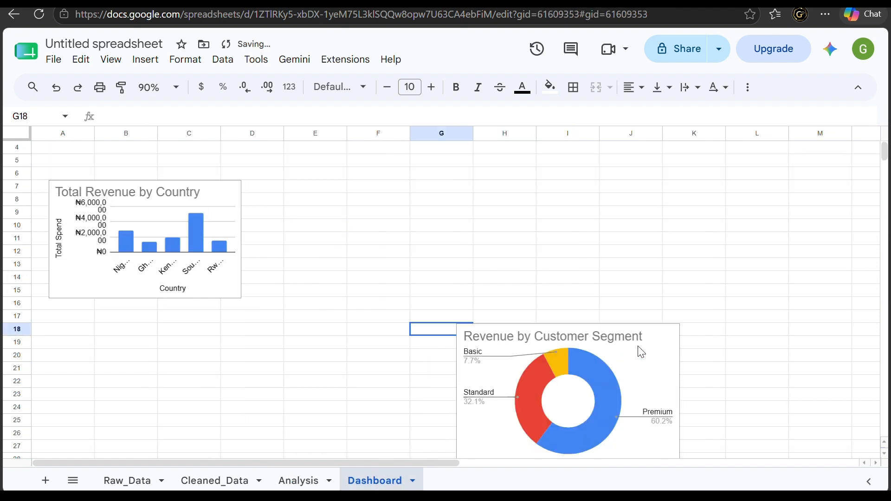
{"action": "left_click", "coordinate": [678, 418]}
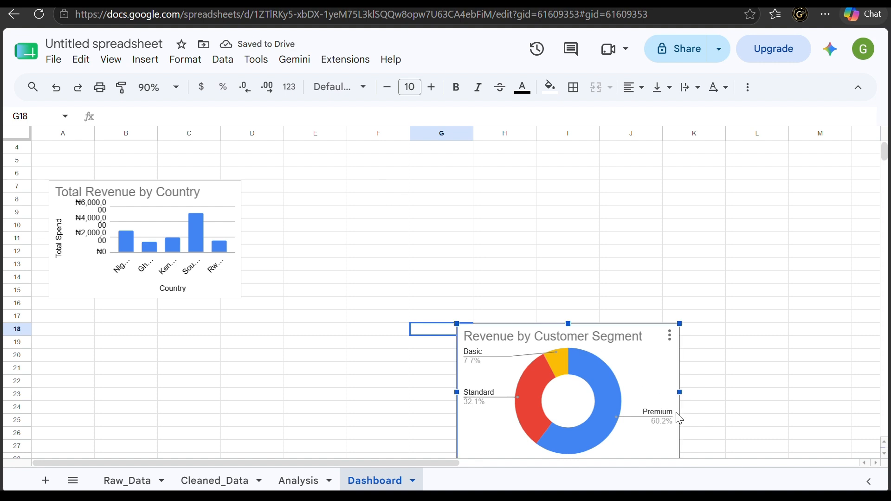
{"action": "left_click_drag", "start_coordinate": [655, 365], "coordinate": [447, 220]}
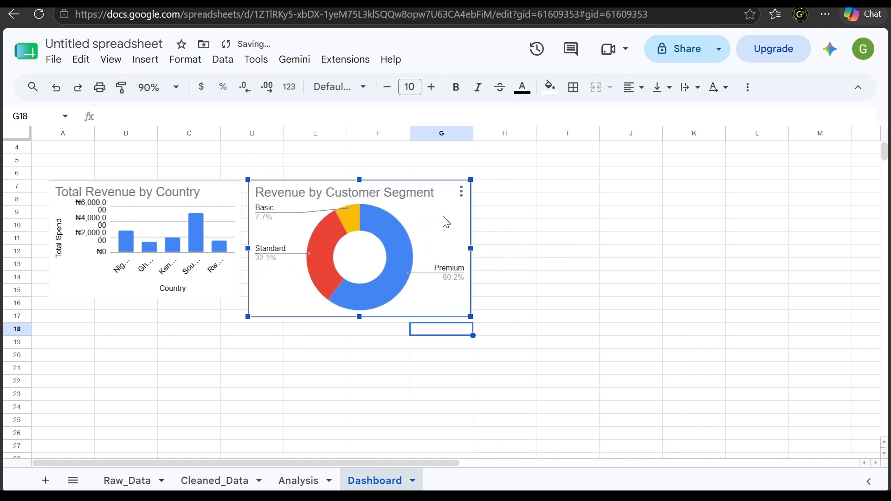
{"action": "scroll", "coordinate": [587, 247], "scroll_direction": "up", "scroll_amount": 1}
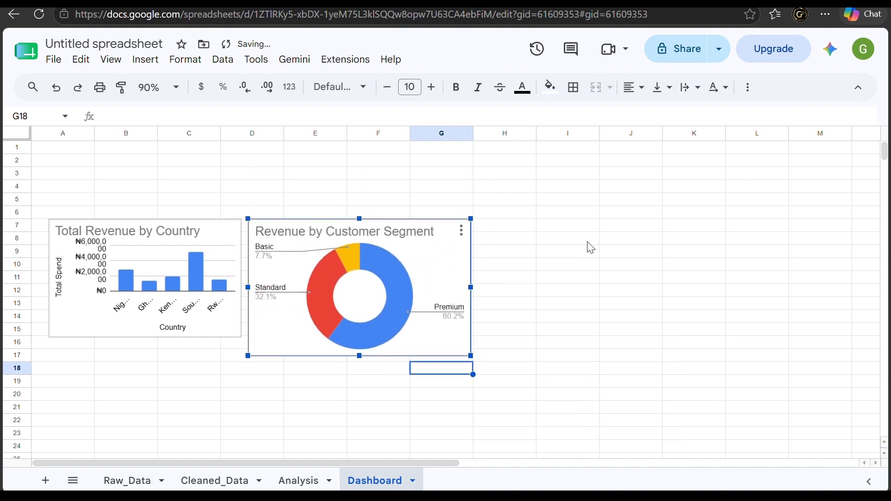
Insert a chart on the Analysis sheet from the age group table's Age Group and Customers columns, A16:A23 and B16:B23.
{"action": "left_click", "coordinate": [297, 481]}
{"action": "scroll", "coordinate": [462, 263], "scroll_direction": "up", "scroll_amount": 5}
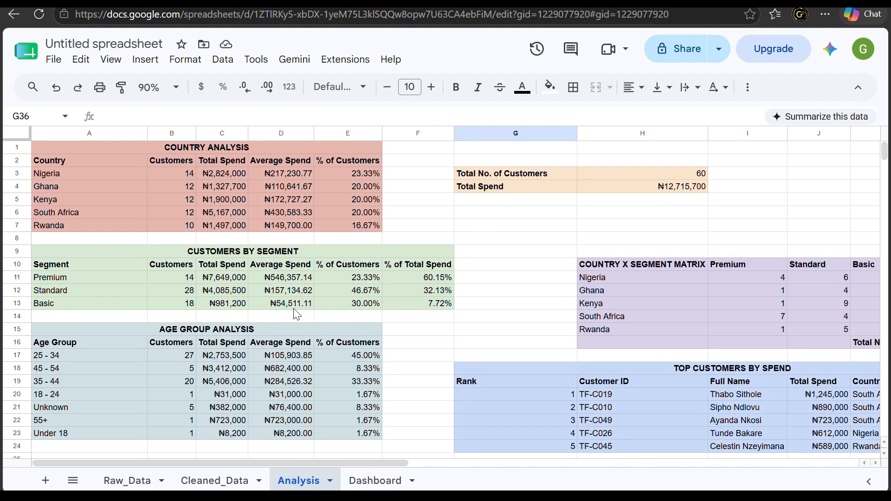
{"action": "scroll", "coordinate": [204, 334], "scroll_direction": "down", "scroll_amount": 2}
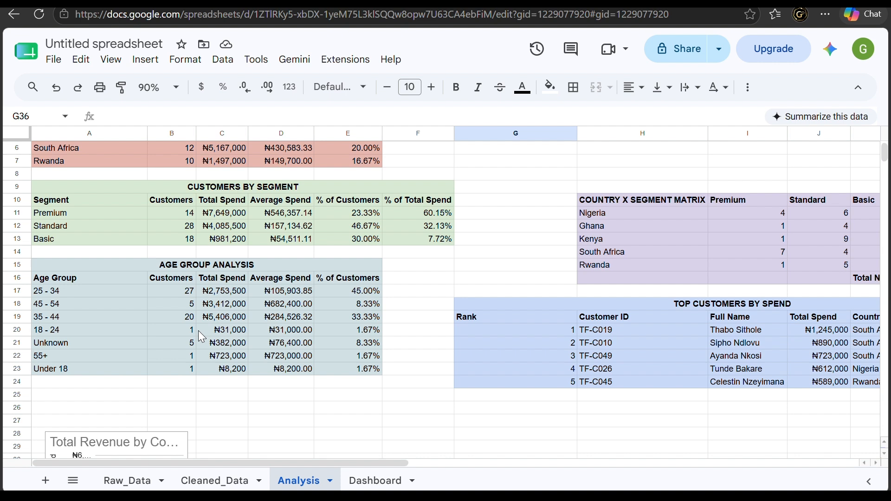
{"action": "left_click", "coordinate": [107, 281]}
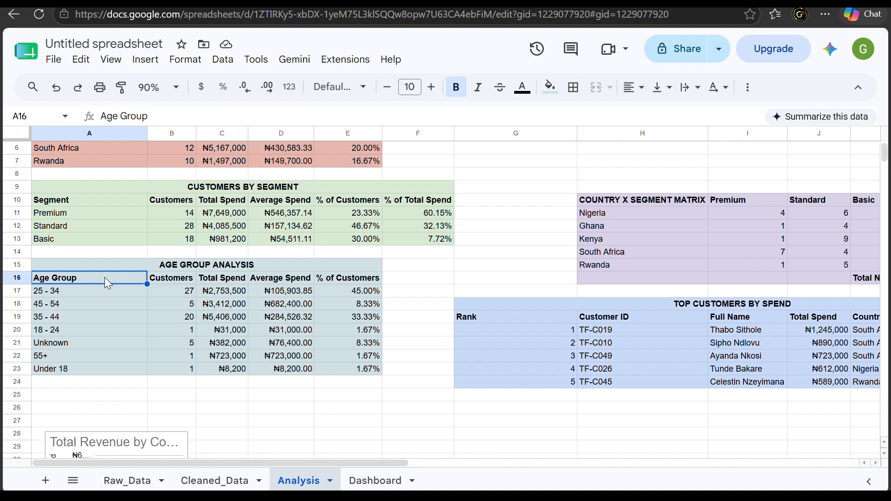
{"action": "left_click_drag", "start_coordinate": [104, 277], "coordinate": [103, 369]}
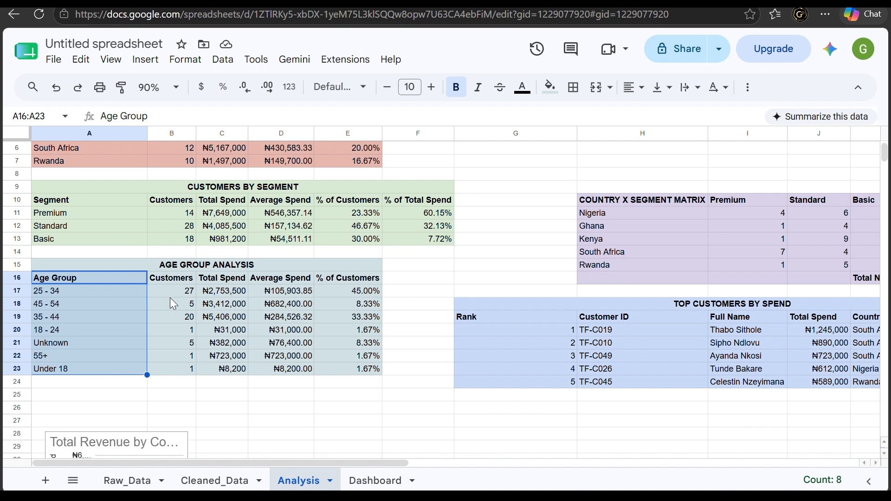
{"action": "left_click_drag", "start_coordinate": [188, 277], "coordinate": [190, 378]}
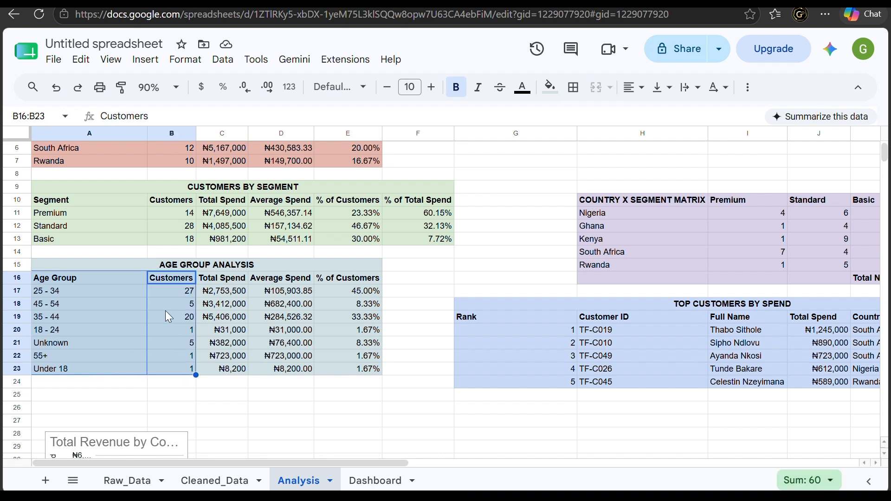
{"action": "left_click", "coordinate": [145, 59]}
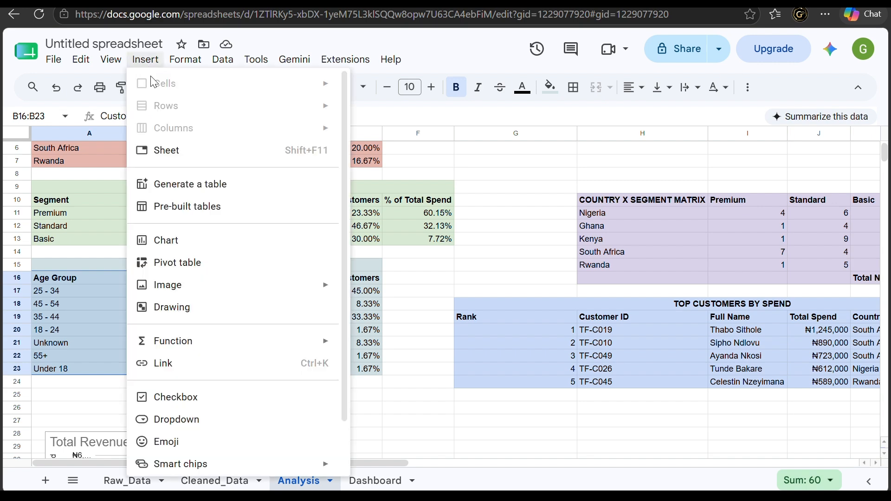
{"action": "left_click", "coordinate": [191, 241]}
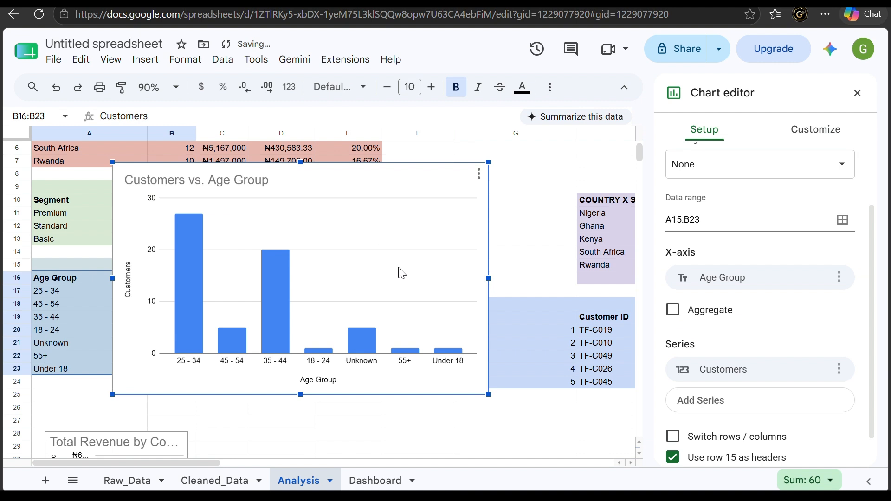
Change the age group chart's title to "Customer Count by Age Group".
{"action": "double_click", "coordinate": [269, 180]}
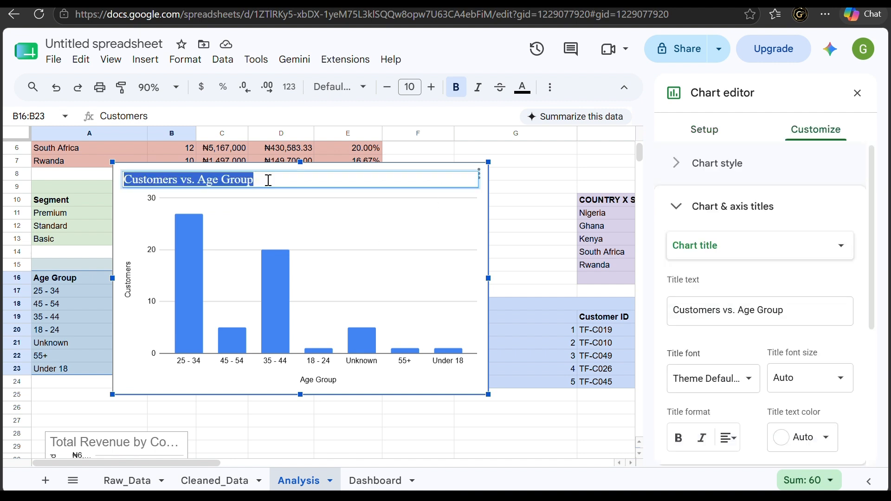
{"action": "type", "text": "Co"}
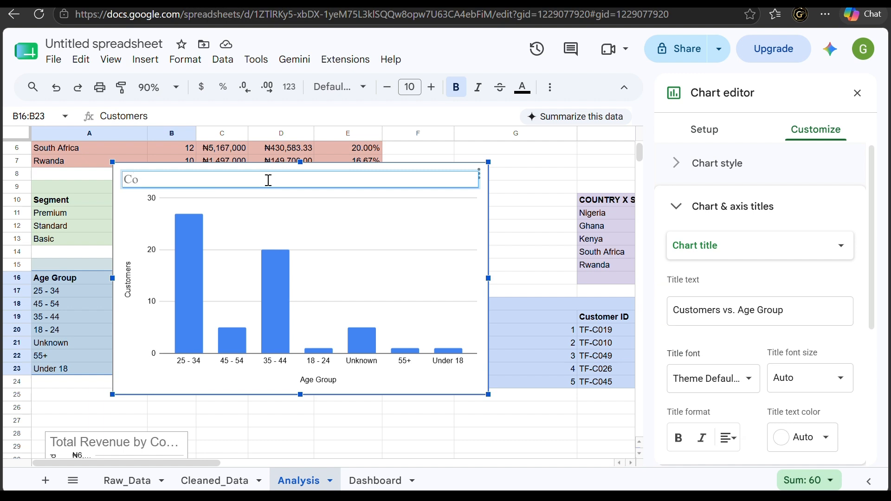
{"action": "key", "text": "BackSpace"}
{"action": "type", "text": "ustomer Count by Age "}
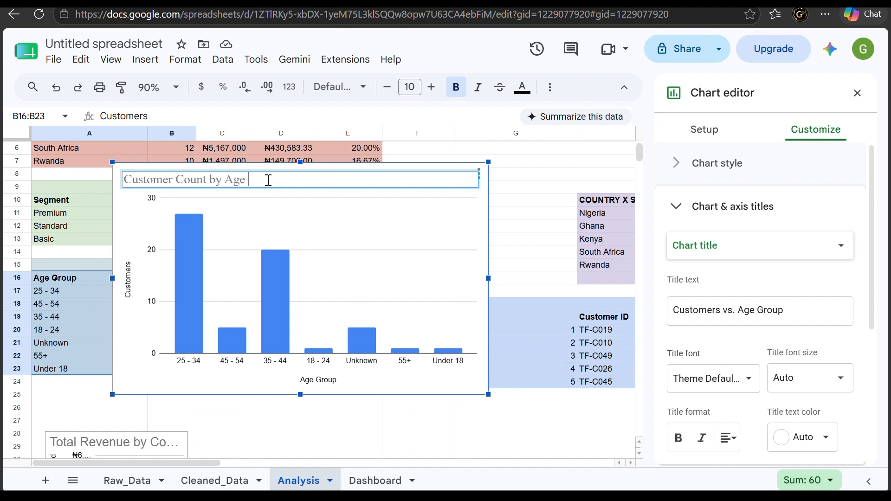
{"action": "type", "text": "Group"}
Shrink the age group chart and move it below the tables, beside the segment doughnut chart, starting at about column F, row 36.
{"action": "left_click", "coordinate": [488, 395]}
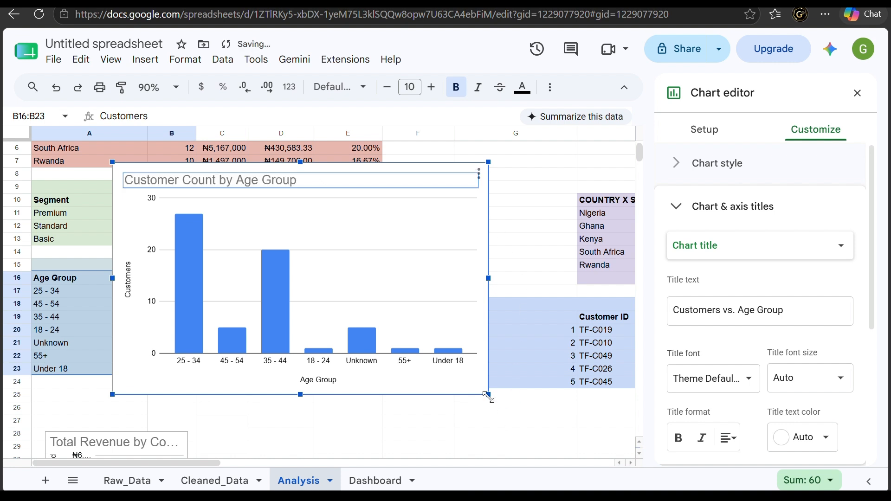
{"action": "left_click_drag", "start_coordinate": [488, 395], "coordinate": [316, 288]}
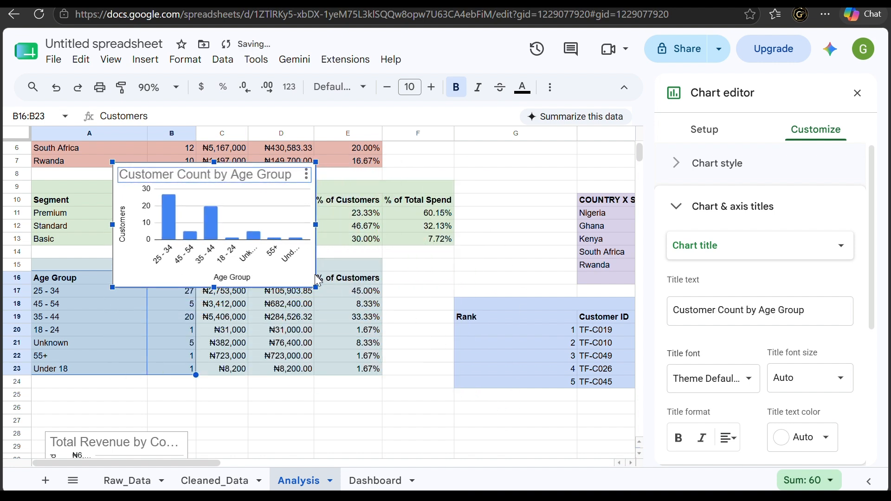
{"action": "left_click", "coordinate": [485, 178]}
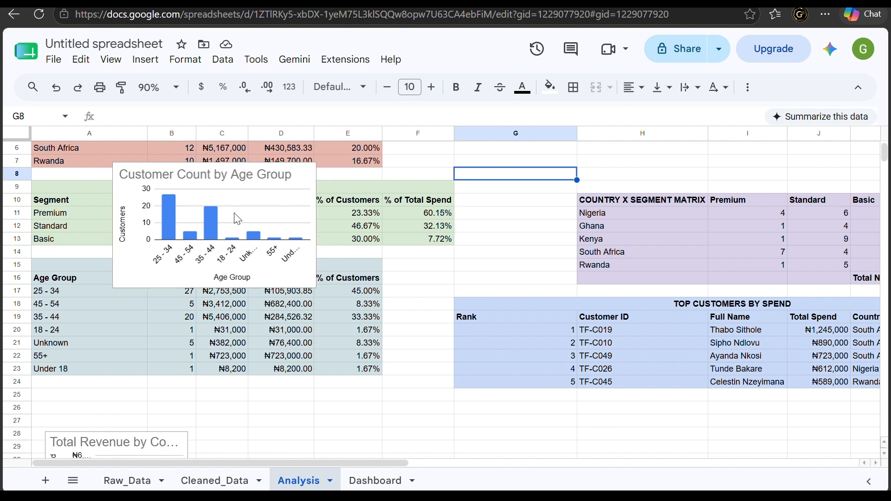
{"action": "left_click_drag", "start_coordinate": [281, 205], "coordinate": [571, 405]}
{"action": "scroll", "coordinate": [571, 404], "scroll_direction": "down", "scroll_amount": 1}
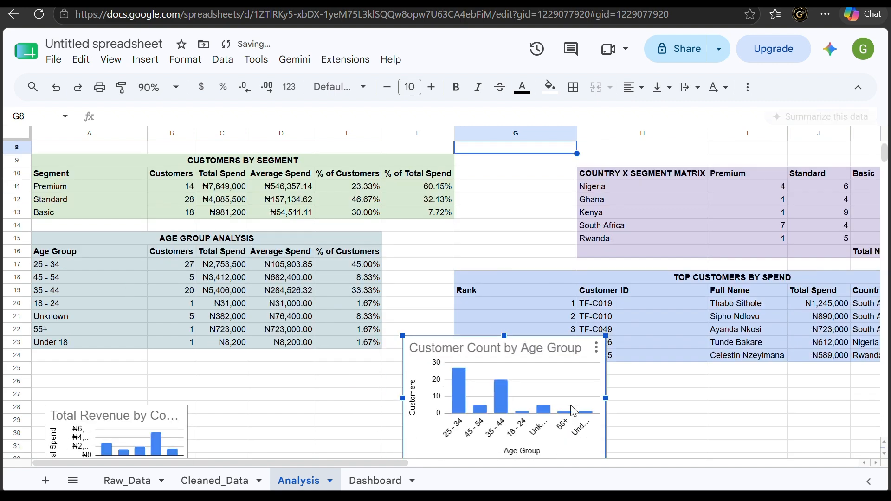
{"action": "scroll", "coordinate": [529, 292], "scroll_direction": "down", "scroll_amount": 5}
{"action": "left_click_drag", "start_coordinate": [540, 202], "coordinate": [562, 376]}
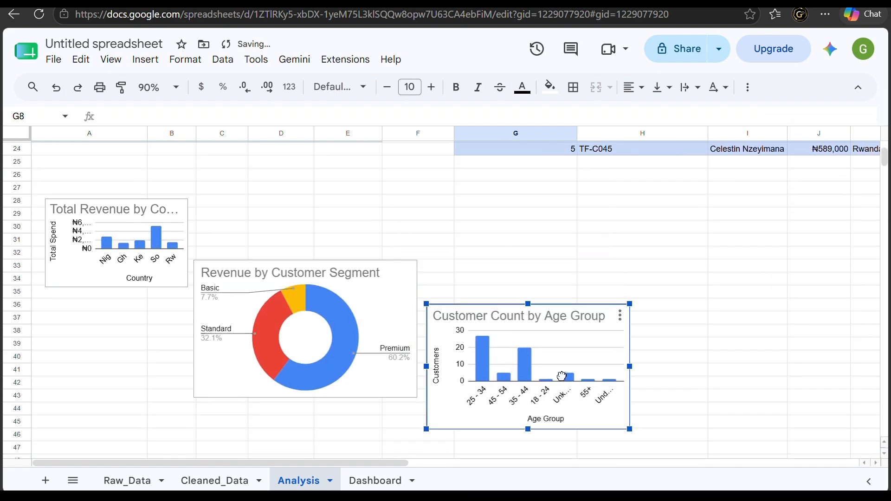
Paste the Customer Count by Age Group chart into the Dashboard sheet and place it beside the doughnut chart, from row 7 across columns H to K.
{"action": "left_click", "coordinate": [383, 483]}
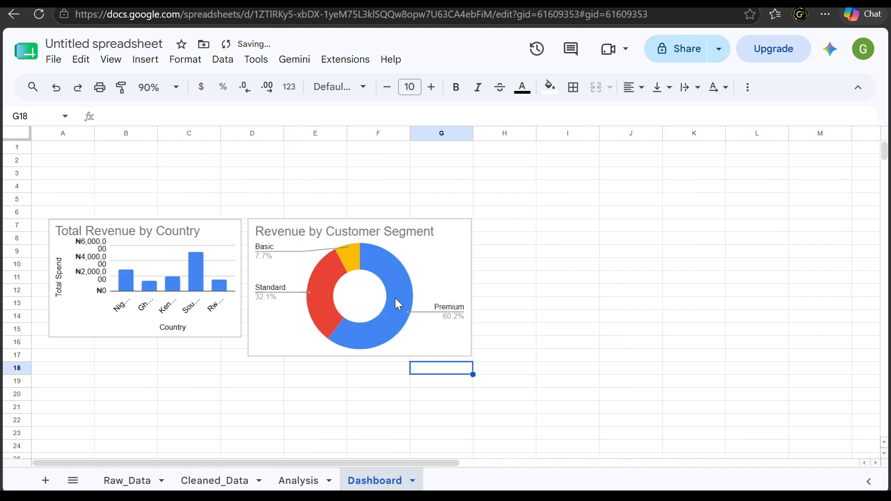
{"action": "left_click", "coordinate": [574, 279]}
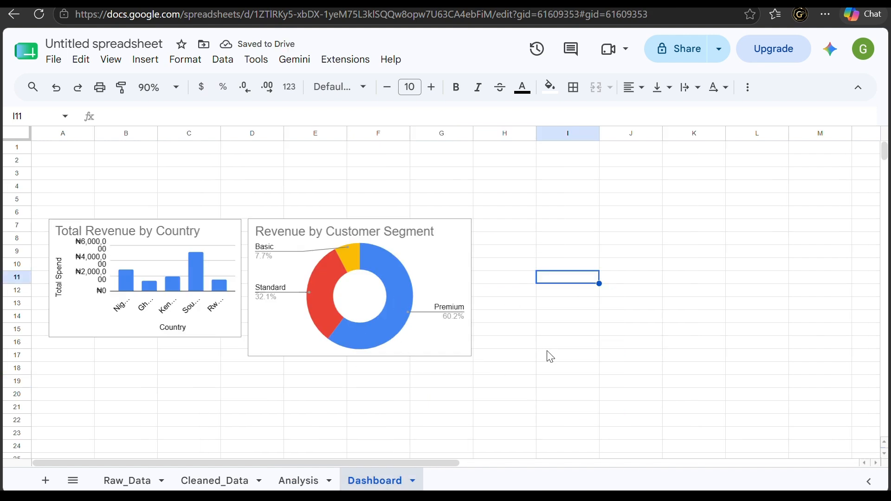
{"action": "key", "text": "ctrl+v"}
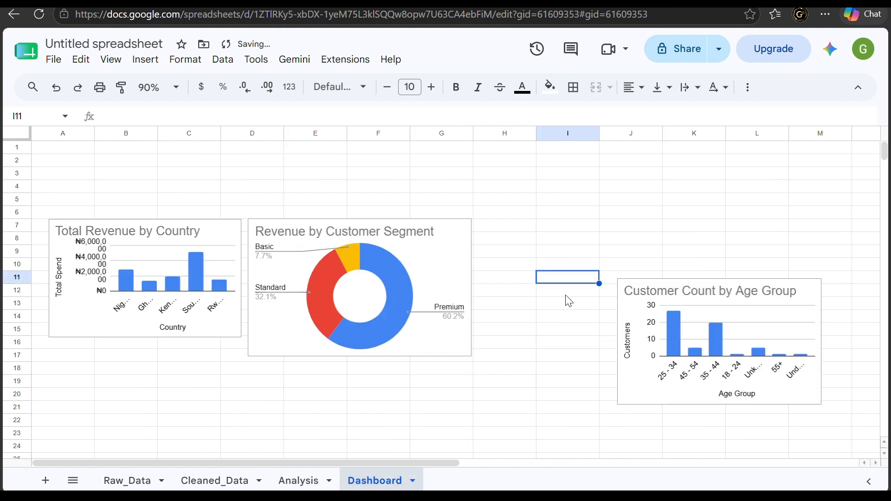
{"action": "left_click", "coordinate": [670, 291]}
{"action": "left_click_drag", "start_coordinate": [670, 292], "coordinate": [537, 231]}
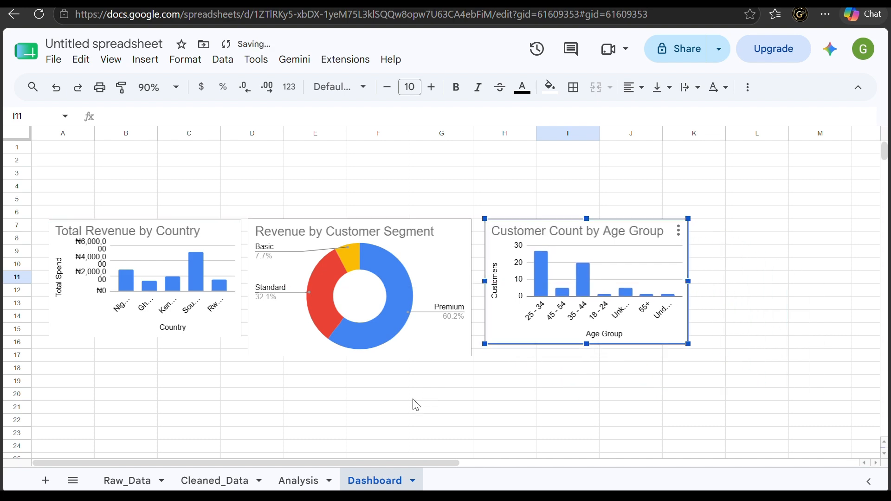
Go to the Top Customers by Spend table on the Analysis sheet.
{"action": "left_click", "coordinate": [293, 488]}
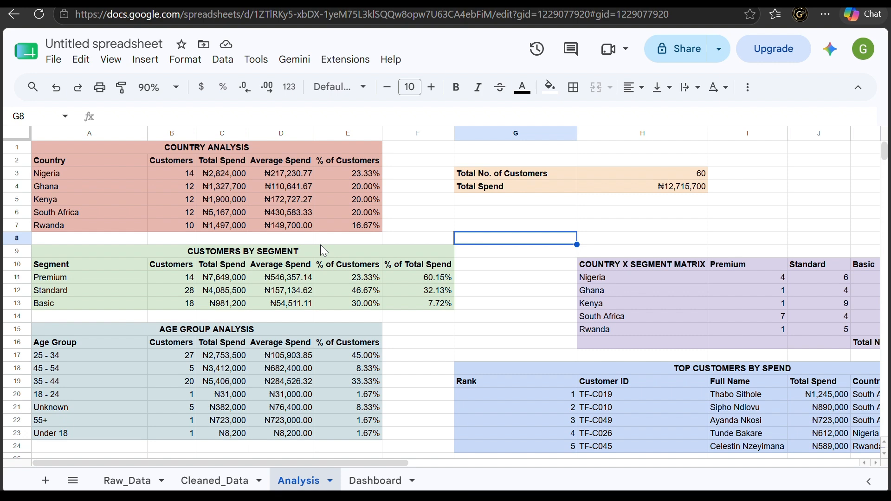
{"action": "scroll", "coordinate": [470, 325], "scroll_direction": "down", "scroll_amount": 3}
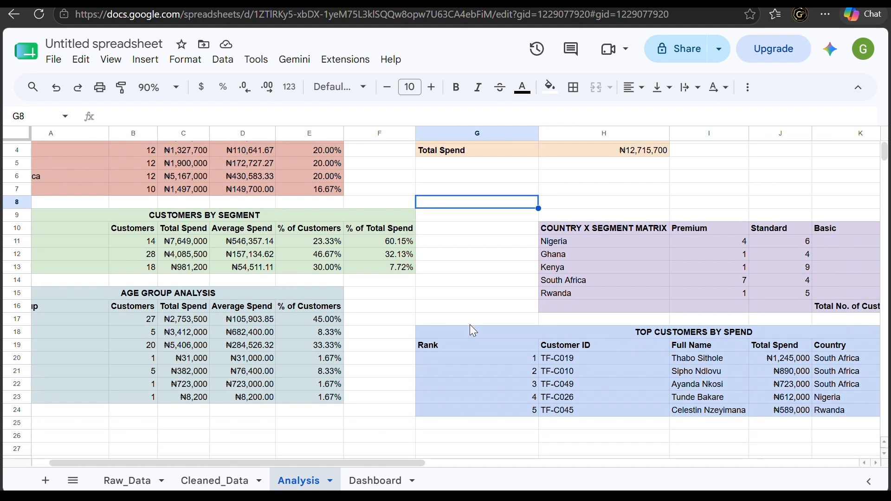
{"action": "scroll", "coordinate": [470, 325], "scroll_direction": "right", "scroll_amount": 4}
{"action": "scroll", "coordinate": [472, 332], "scroll_direction": "right", "scroll_amount": 1}
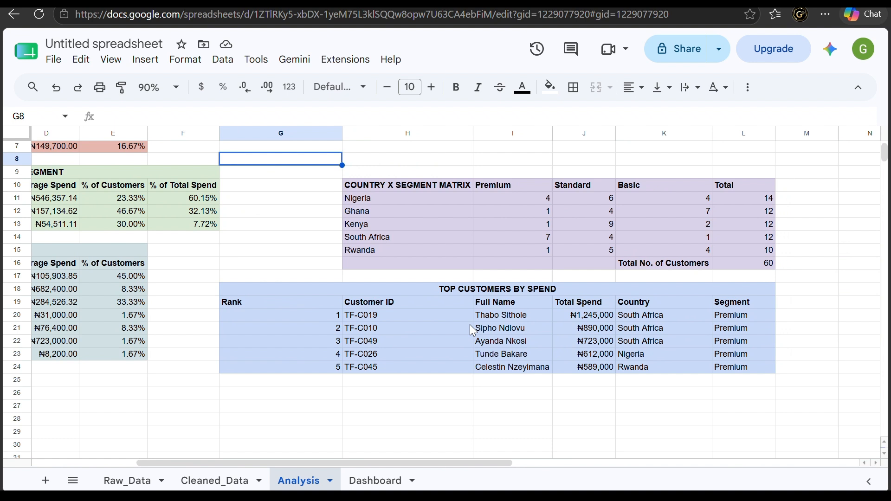
{"action": "scroll", "coordinate": [473, 331], "scroll_direction": "right", "scroll_amount": 3}
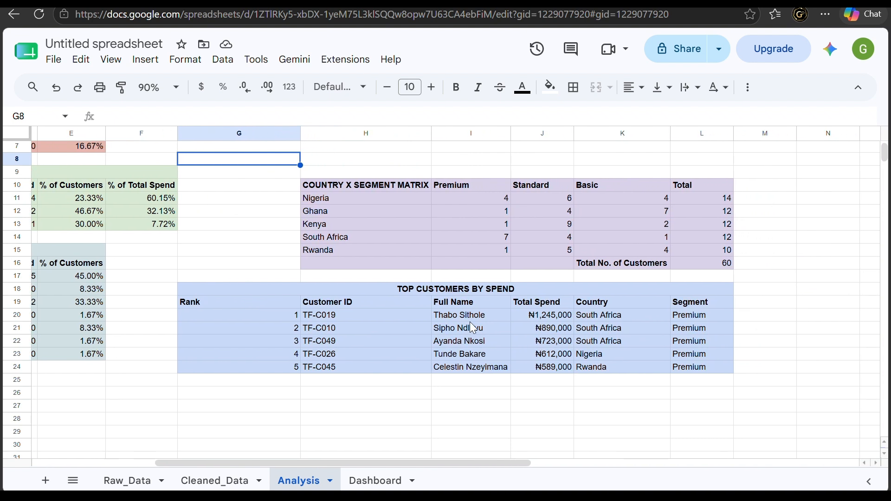
{"action": "left_click_drag", "start_coordinate": [472, 302], "coordinate": [476, 372]}
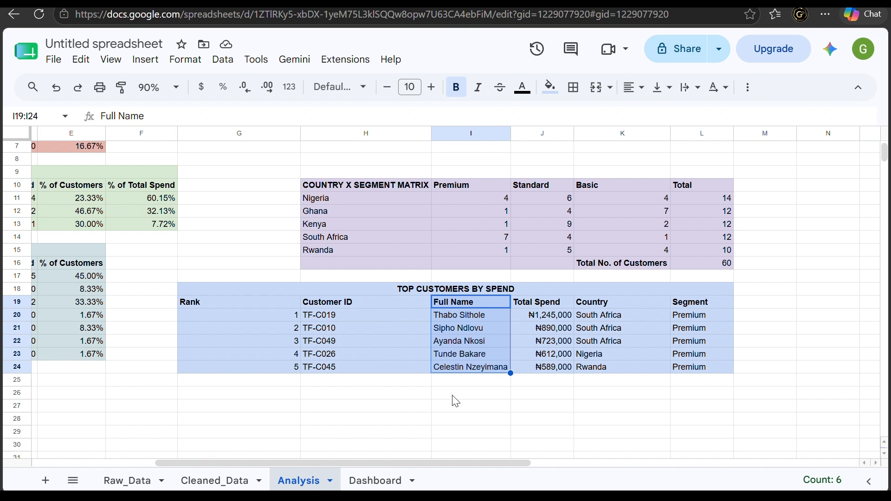
{"action": "left_click_drag", "start_coordinate": [602, 302], "coordinate": [608, 378], "text": "ctrl"}
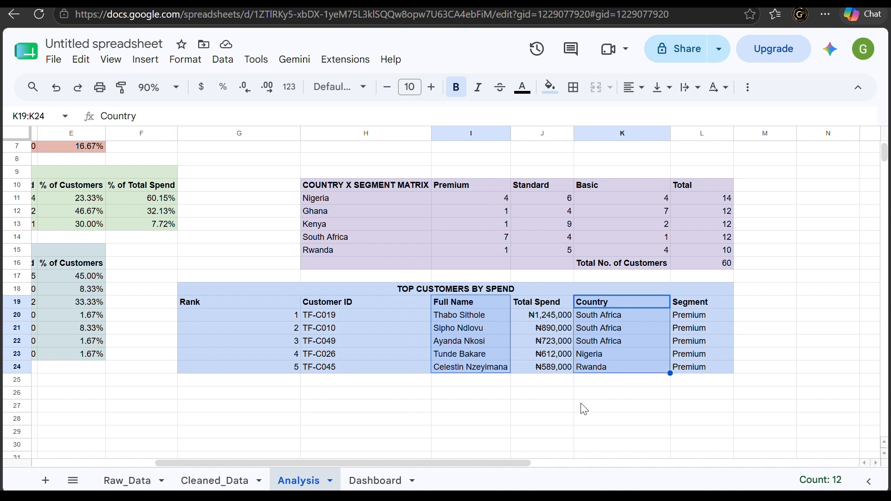
{"action": "left_click", "coordinate": [551, 303]}
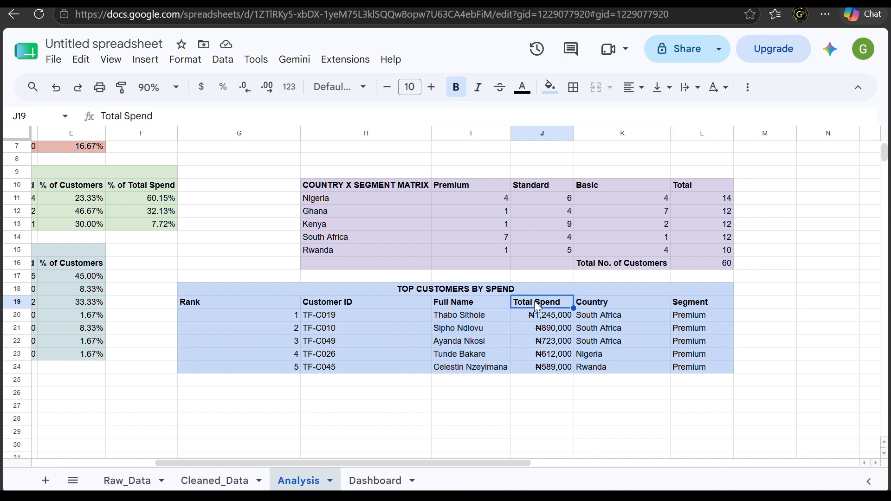
Insert a bar chart from the Top Customers by Spend table's Full Name and Total Spend columns, I19:I24 and J19:J24.
{"action": "left_click_drag", "start_coordinate": [489, 299], "coordinate": [486, 368]}
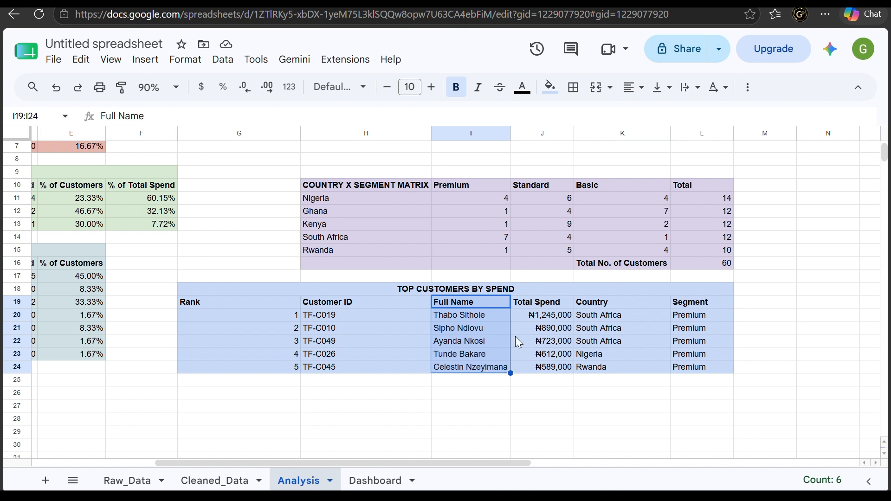
{"action": "left_click_drag", "start_coordinate": [548, 304], "coordinate": [556, 369]}
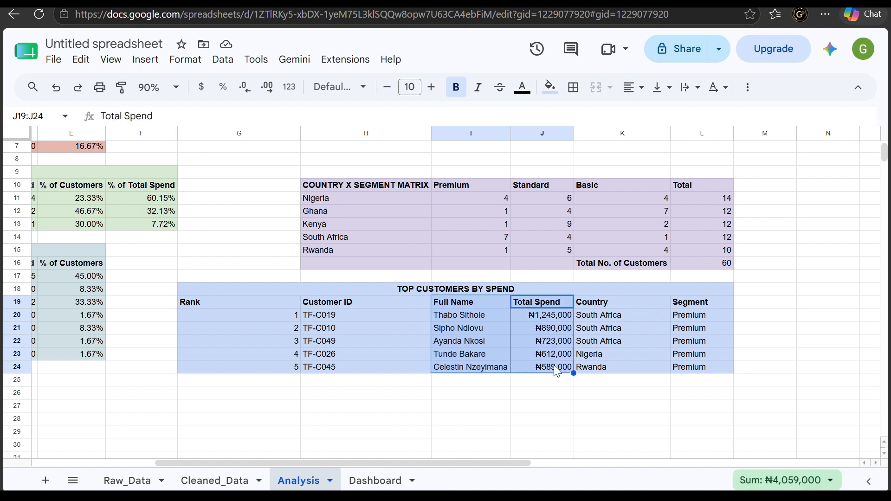
{"action": "left_click", "coordinate": [145, 59]}
{"action": "left_click", "coordinate": [207, 251]}
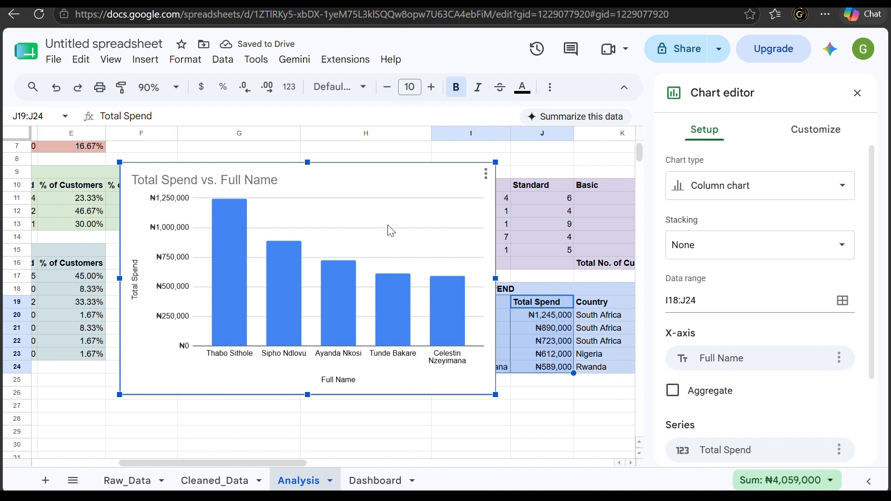
{"action": "left_click", "coordinate": [706, 185]}
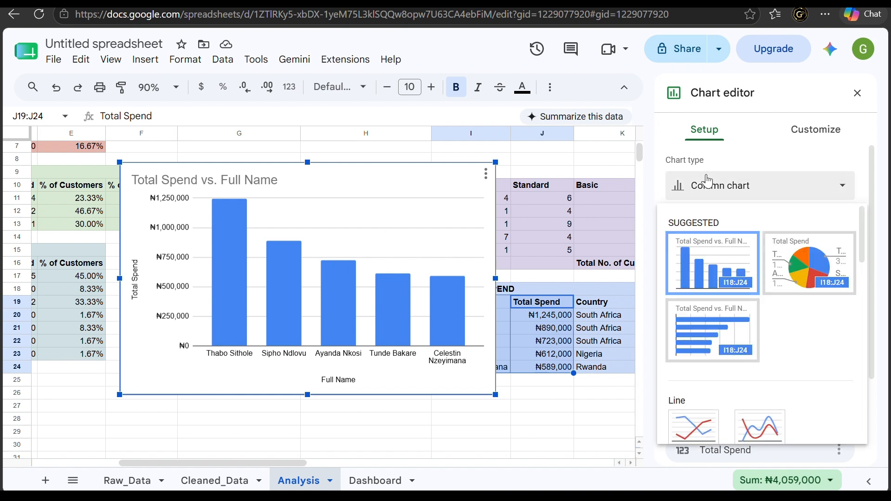
{"action": "left_click", "coordinate": [727, 317]}
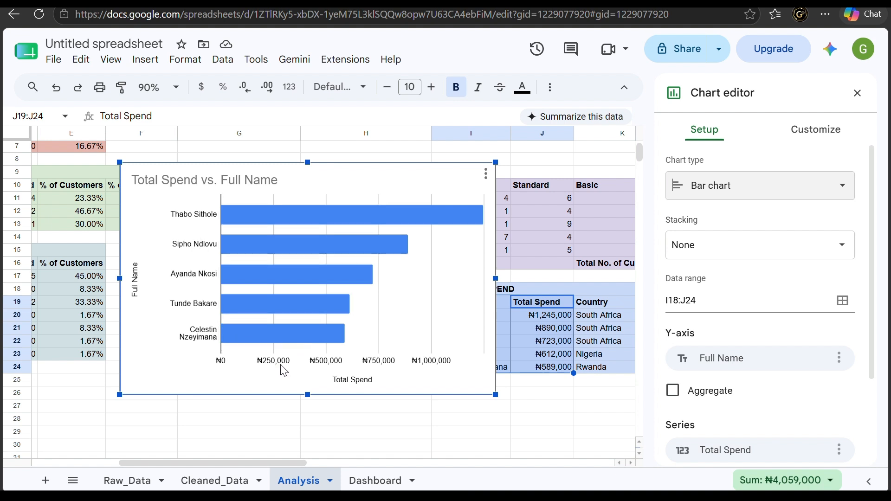
Change the top customers bar chart's title to "Top 5 Customers by Total Spend".
{"action": "scroll", "coordinate": [344, 433], "scroll_direction": "down", "scroll_amount": 1}
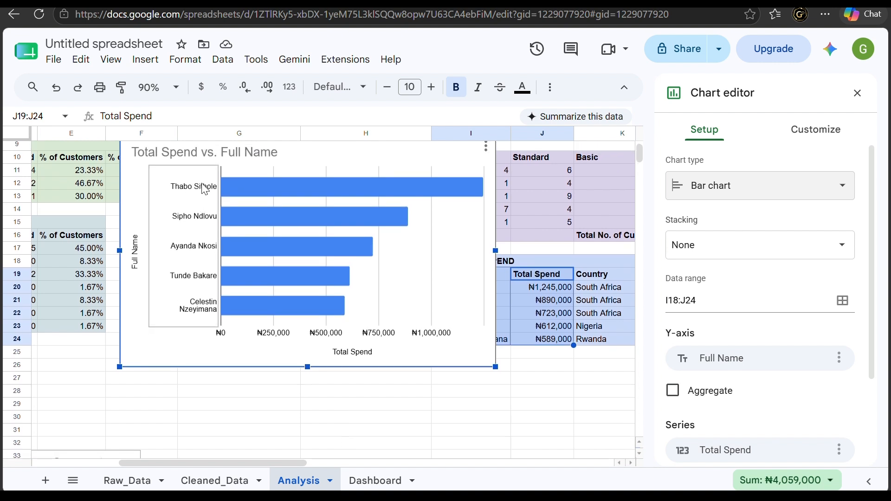
{"action": "scroll", "coordinate": [320, 175], "scroll_direction": "up", "scroll_amount": 3}
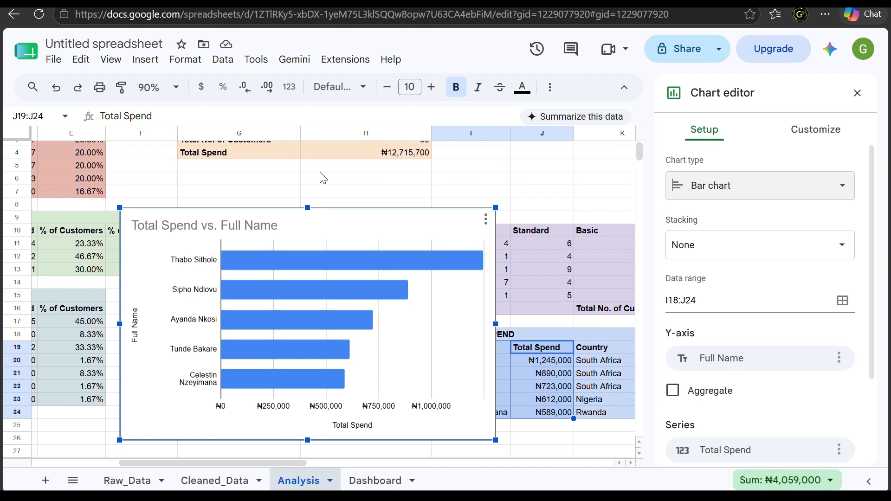
{"action": "left_click", "coordinate": [274, 228]}
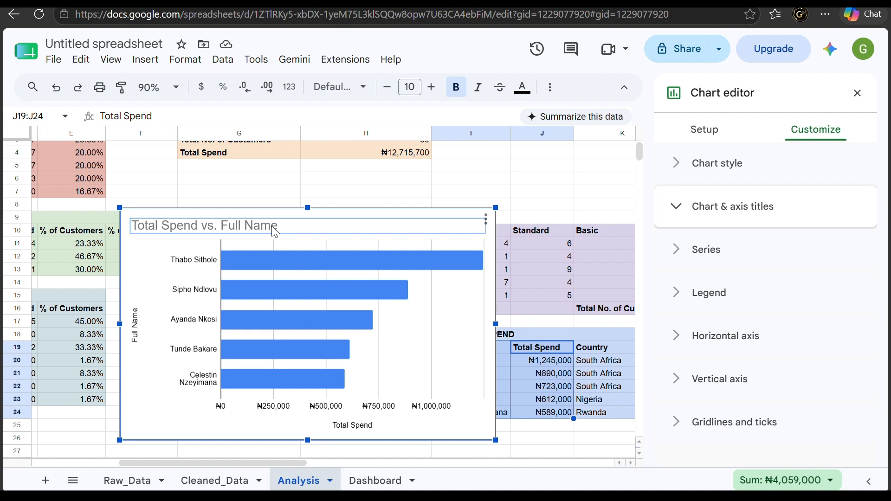
{"action": "left_click", "coordinate": [273, 227]}
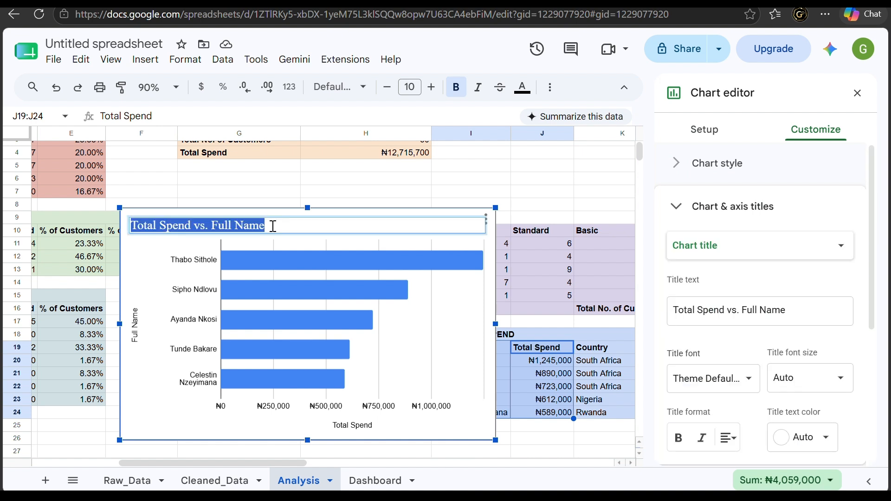
{"action": "type", "text": "Top"}
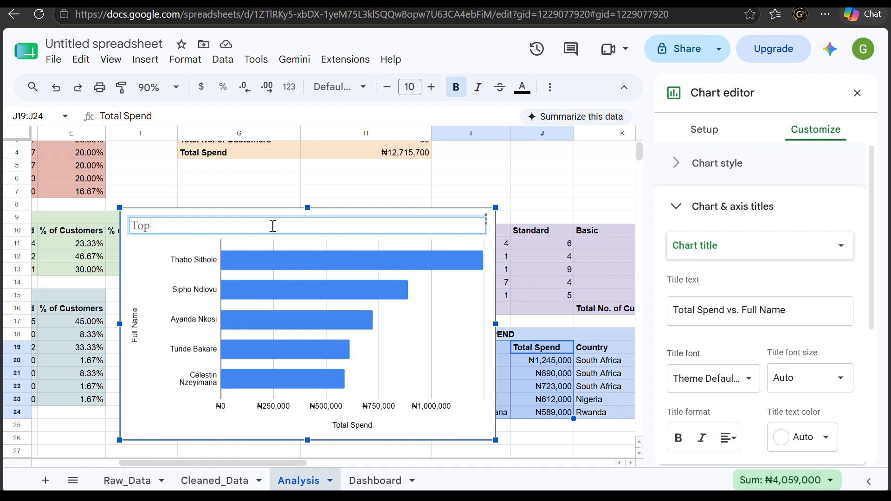
{"action": "type", "text": " 5 Customers by"}
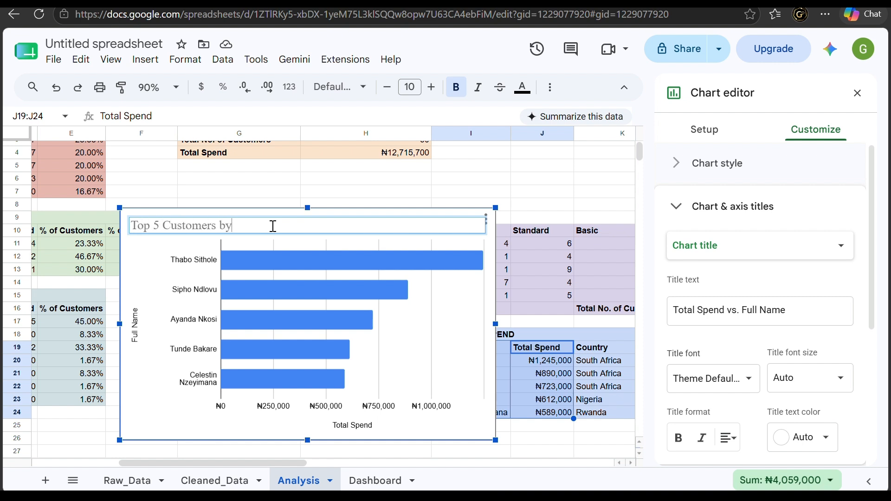
{"action": "type", "text": " Total Spend"}
{"action": "left_click", "coordinate": [438, 166]}
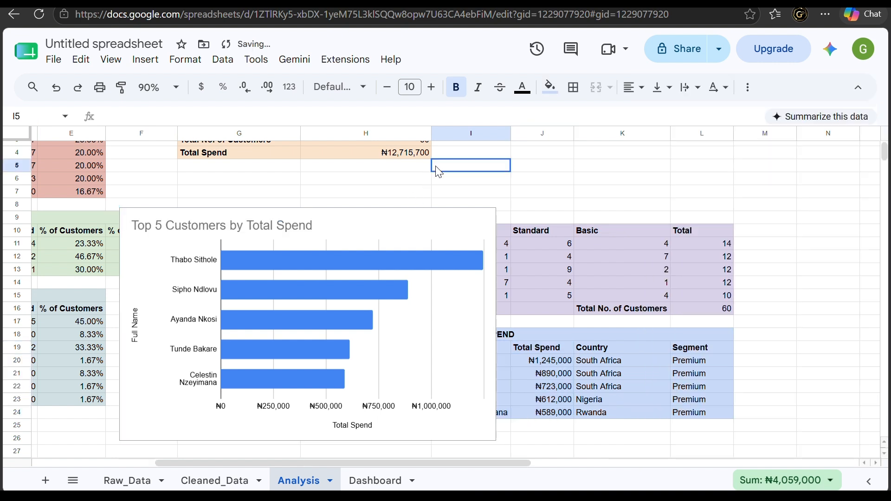
Shrink the Top 5 Customers chart and move it below the tables, starting at about column F, row 32.
{"action": "left_click", "coordinate": [474, 227]}
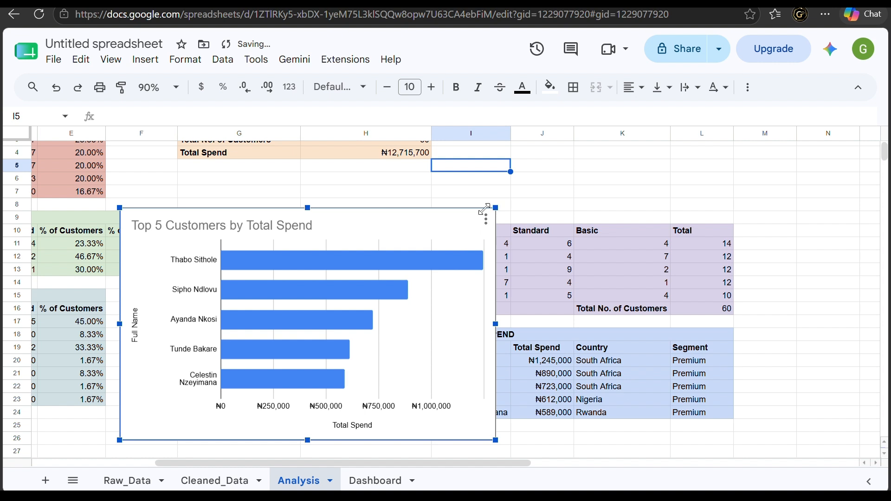
{"action": "left_click_drag", "start_coordinate": [495, 208], "coordinate": [343, 302]}
{"action": "left_click", "coordinate": [441, 428]}
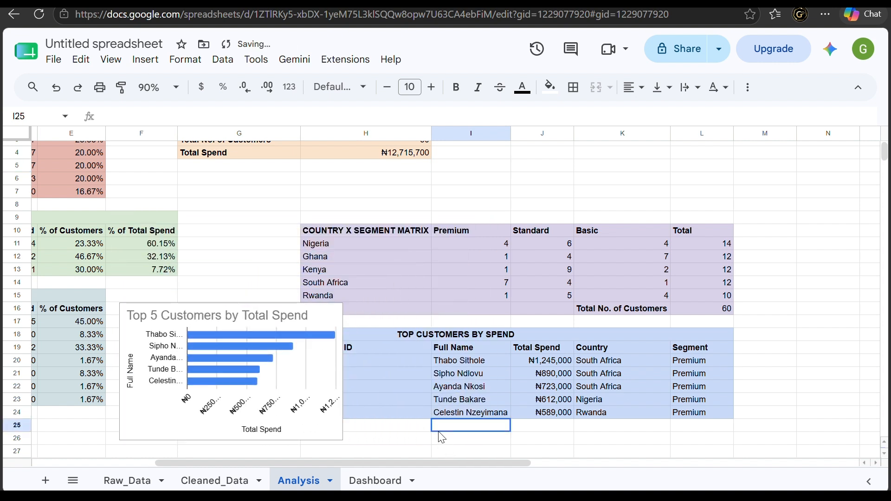
{"action": "left_click", "coordinate": [320, 323]}
{"action": "key", "text": "Escape"}
{"action": "scroll", "coordinate": [317, 204], "scroll_direction": "down", "scroll_amount": 3}
{"action": "left_click", "coordinate": [324, 176]}
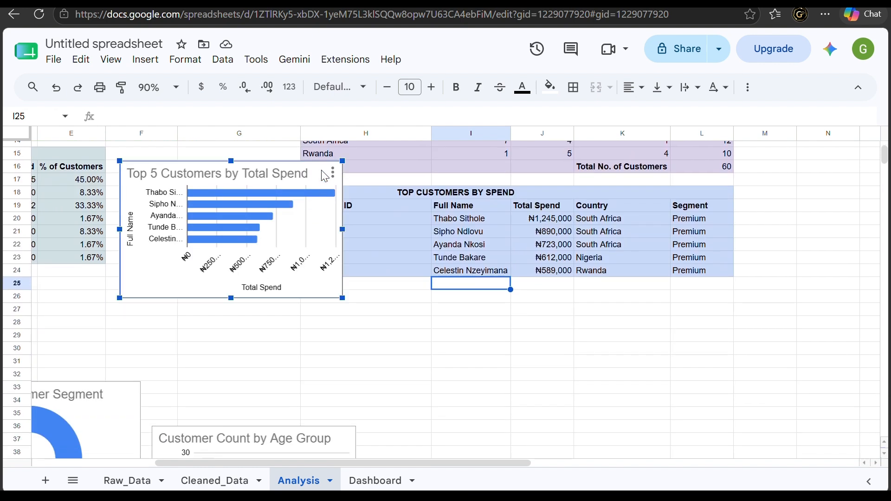
{"action": "left_click_drag", "start_coordinate": [324, 176], "coordinate": [422, 342]}
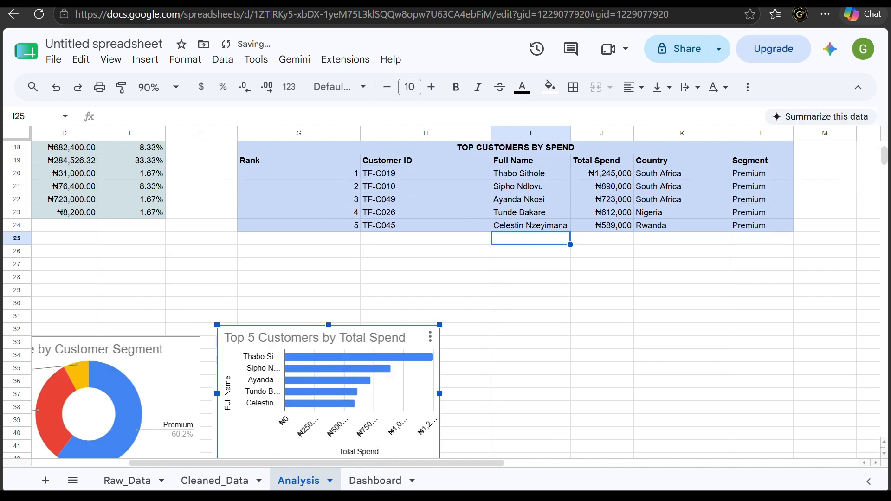
Paste the Top 5 Customers by Total Spend chart into the Dashboard sheet and place it below the country revenue chart, from row 18 across columns A to D.
{"action": "left_click", "coordinate": [375, 481]}
{"action": "left_click", "coordinate": [585, 398]}
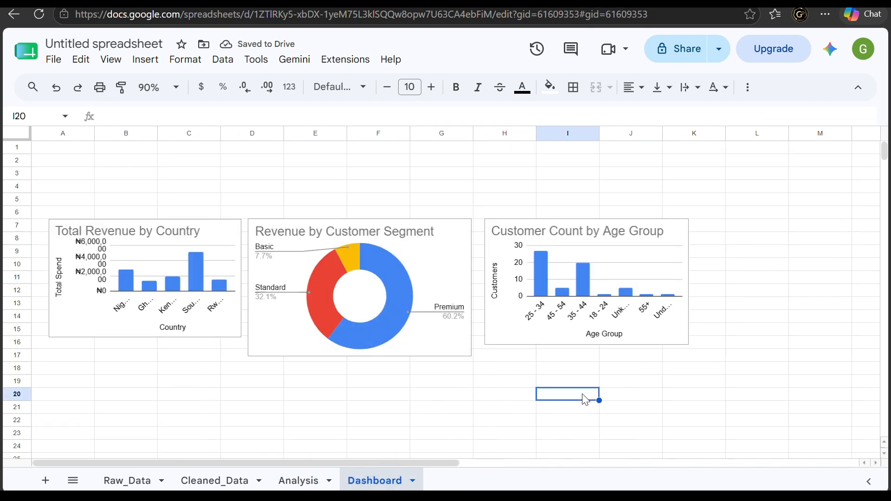
{"action": "key", "text": "ctrl+v"}
{"action": "left_click", "coordinate": [701, 334]}
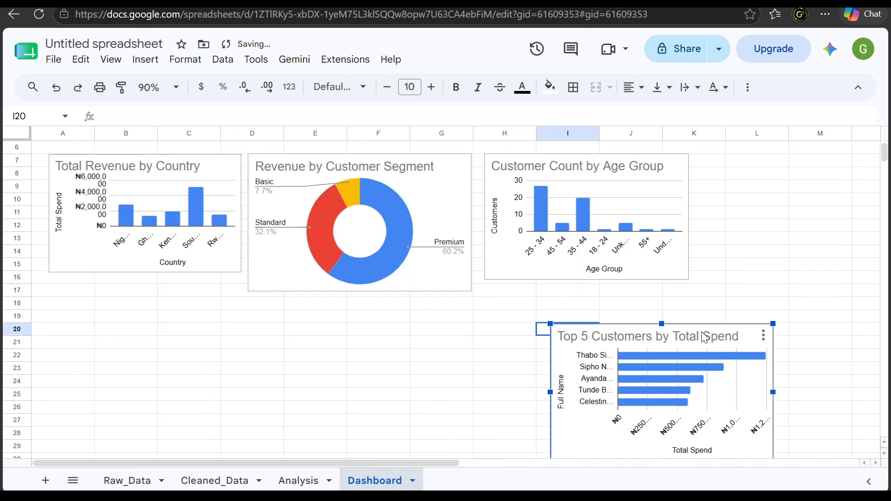
{"action": "left_click_drag", "start_coordinate": [692, 334], "coordinate": [194, 309]}
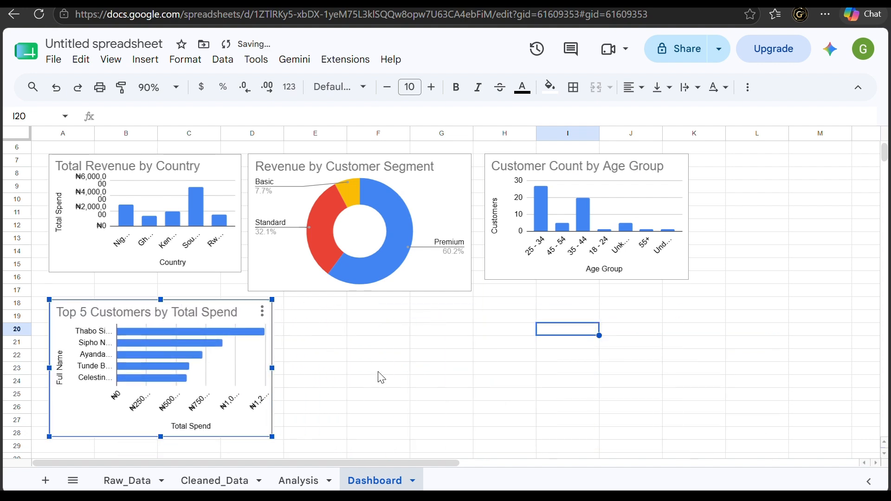
Replace the country-by-segment matrix heading in cell H10 of the Analysis sheet with "Country".
{"action": "left_click", "coordinate": [306, 475]}
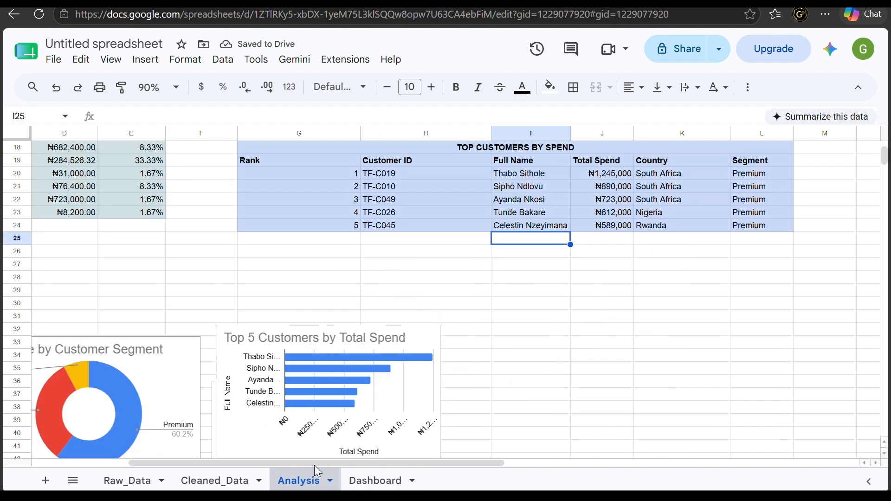
{"action": "scroll", "coordinate": [432, 348], "scroll_direction": "up", "scroll_amount": 6}
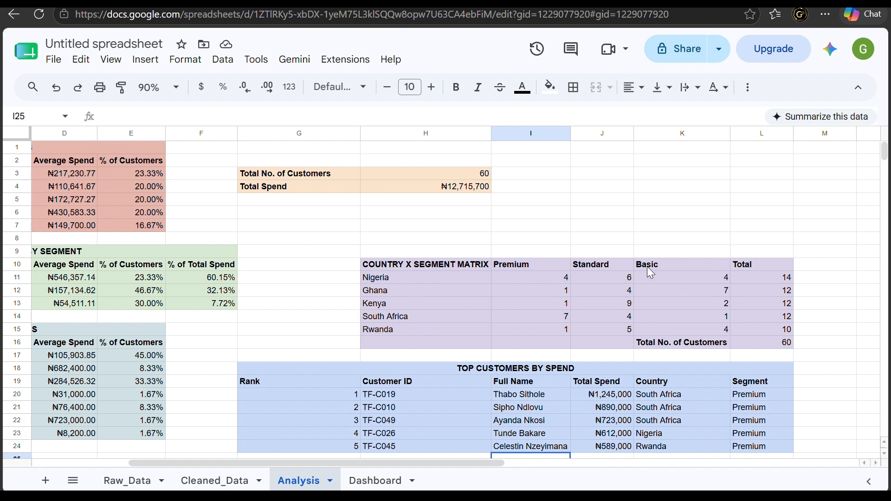
{"action": "left_click", "coordinate": [479, 267]}
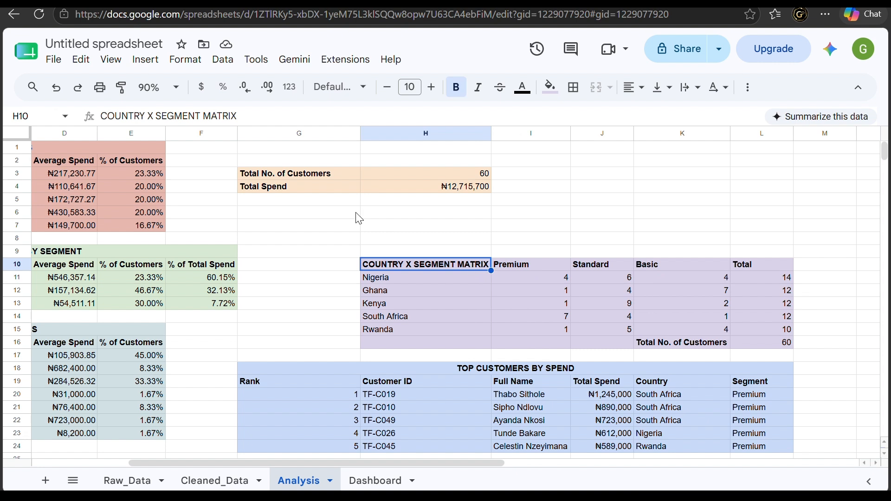
{"action": "left_click", "coordinate": [244, 116]}
{"action": "key", "text": "BackSpace"}
{"action": "key", "text": "BackSpace"}
{"action": "key", "text": "BackSpace"}
{"action": "key", "text": "BackSpace"}
{"action": "key", "text": "BackSpace"}
{"action": "key", "text": "BackSpace"}
{"action": "key", "text": "BackSpace"}
{"action": "key", "text": "BackSpace"}
{"action": "key", "text": "BackSpace"}
{"action": "key", "text": "BackSpace"}
{"action": "key", "text": "BackSpace"}
{"action": "key", "text": "BackSpace"}
{"action": "key", "text": "BackSpace"}
{"action": "key", "text": "BackSpace"}
{"action": "key", "text": "BackSpace"}
{"action": "key", "text": "BackSpace"}
{"action": "key", "text": "BackSpace"}
{"action": "key", "text": "BackSpace"}
{"action": "key", "text": "BackSpace"}
{"action": "key", "text": "BackSpace"}
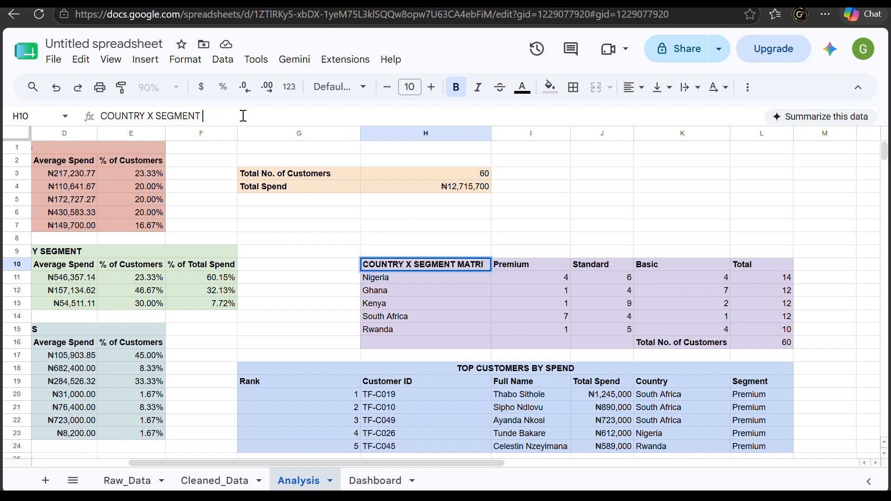
{"action": "key", "text": "BackSpace"}
{"action": "type", "text": "ountry"}
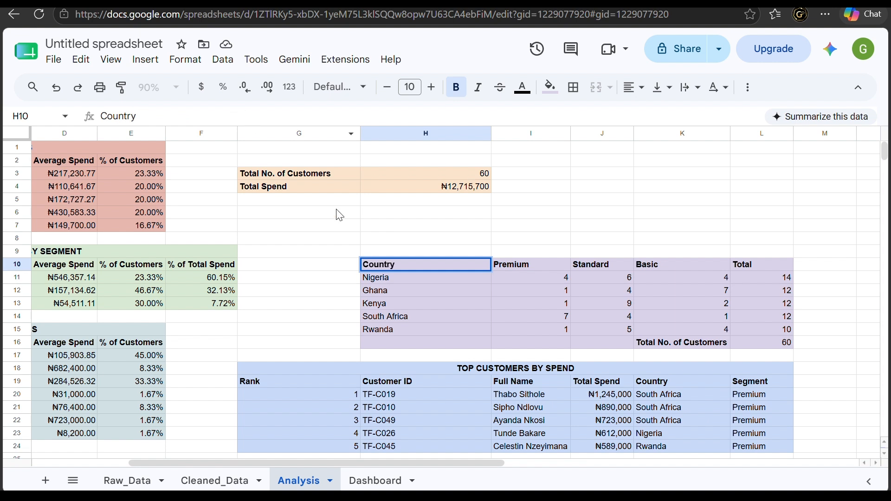
{"action": "left_click", "coordinate": [424, 289]}
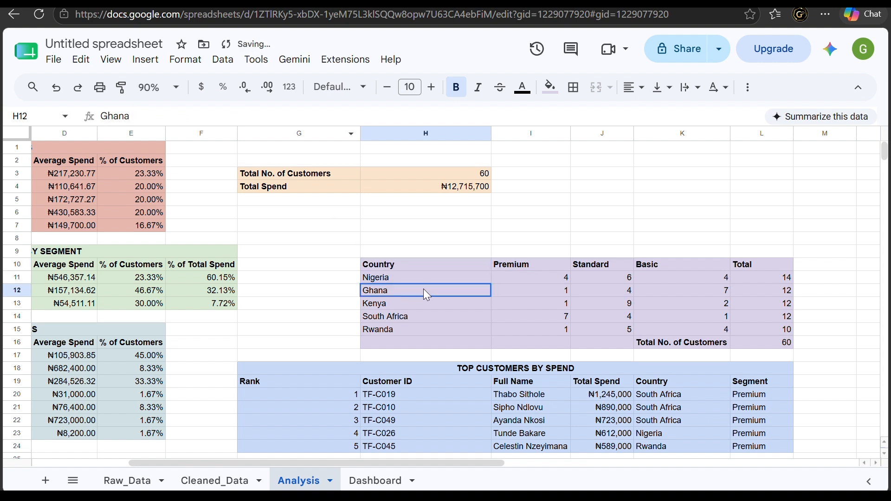
Insert a stacked column chart from the country-by-segment matrix's Country, Premium, Standard and Basic columns, H10:K15.
{"action": "left_click_drag", "start_coordinate": [392, 268], "coordinate": [694, 333]}
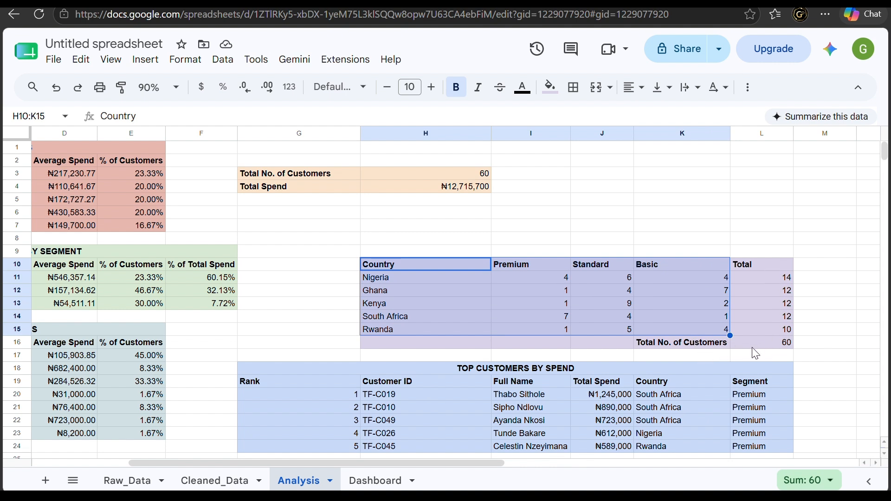
{"action": "left_click", "coordinate": [150, 66]}
{"action": "left_click", "coordinate": [180, 236]}
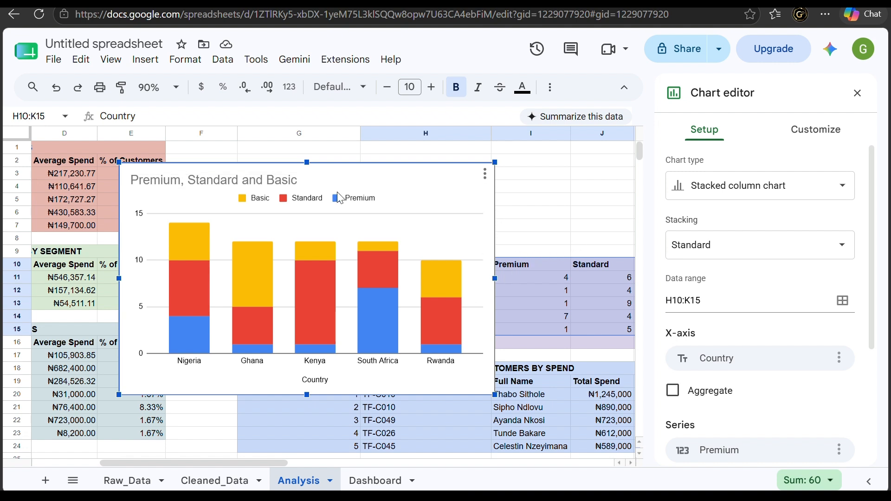
Change the stacked column chart's title to "Customer Segment Mix by Country".
{"action": "double_click", "coordinate": [287, 180]}
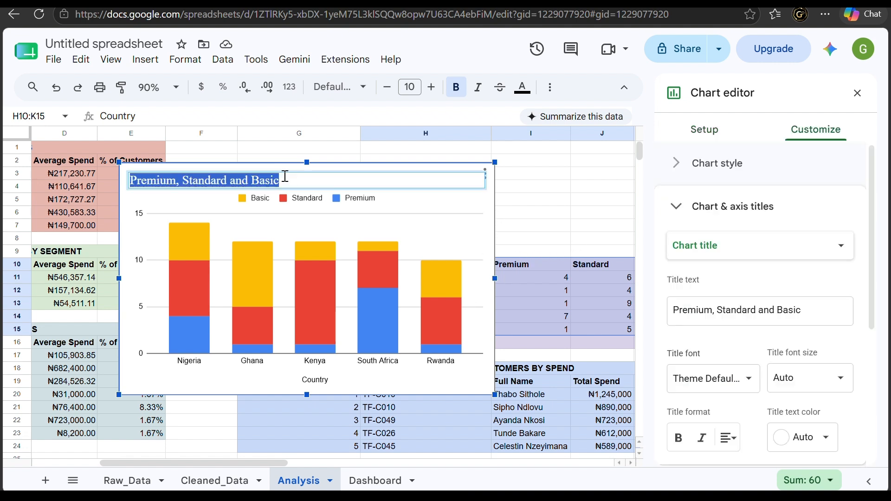
{"action": "key", "text": "BackSpace"}
{"action": "type", "text": "Cus"}
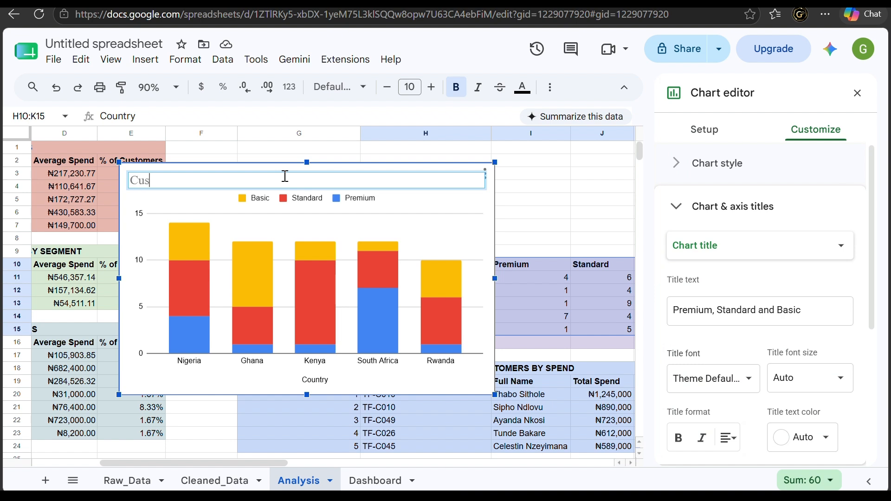
{"action": "type", "text": "tomer Segment"}
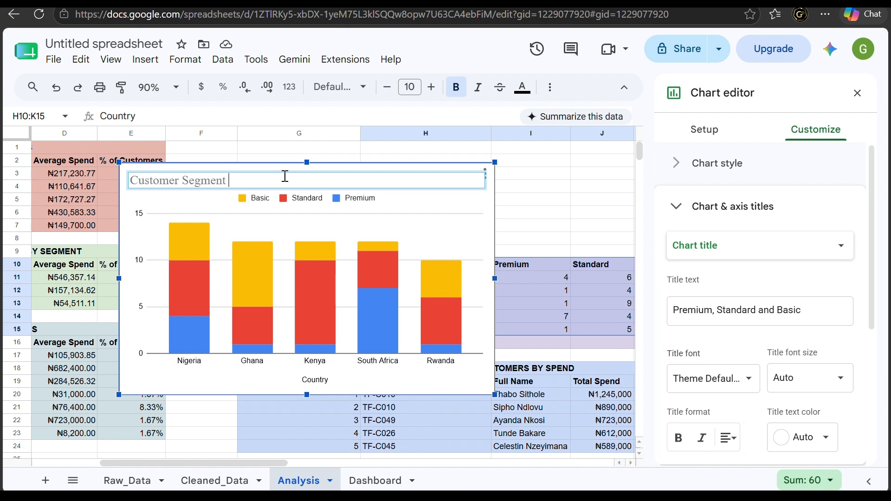
{"action": "type", "text": " Mix by Country"}
{"action": "left_click", "coordinate": [556, 191]}
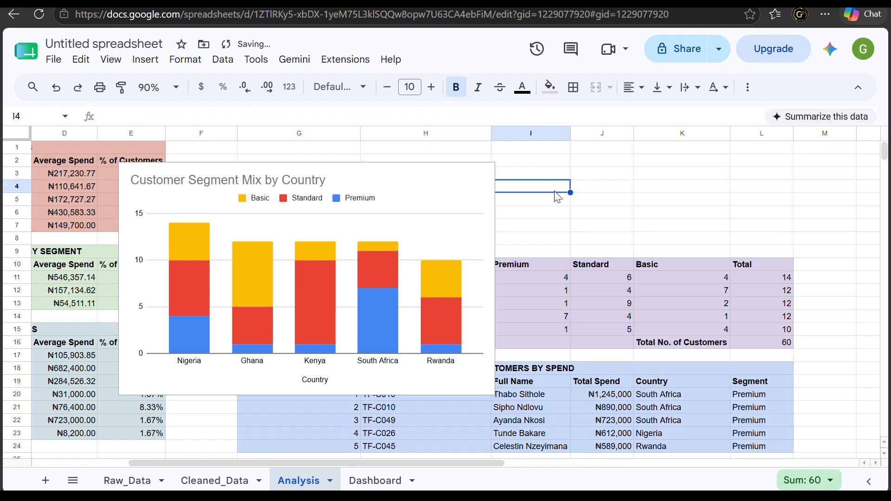
Shrink the Customer Segment Mix by Country chart and move it below the tables beside the Top 5 Customers chart, starting at about column H, row 31.
{"action": "left_click", "coordinate": [476, 181]}
{"action": "left_click_drag", "start_coordinate": [495, 163], "coordinate": [420, 209]}
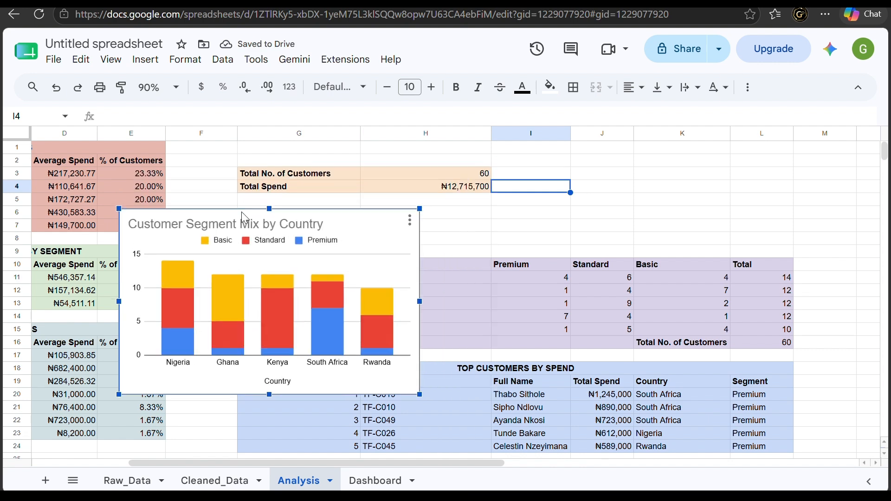
{"action": "left_click_drag", "start_coordinate": [242, 213], "coordinate": [162, 274]}
{"action": "scroll", "coordinate": [428, 198], "scroll_direction": "down", "scroll_amount": 3}
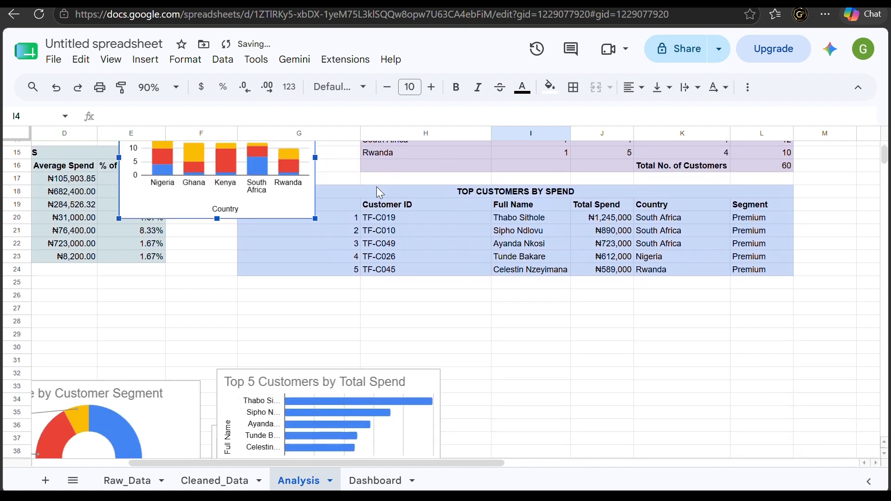
{"action": "left_click_drag", "start_coordinate": [280, 211], "coordinate": [628, 450]}
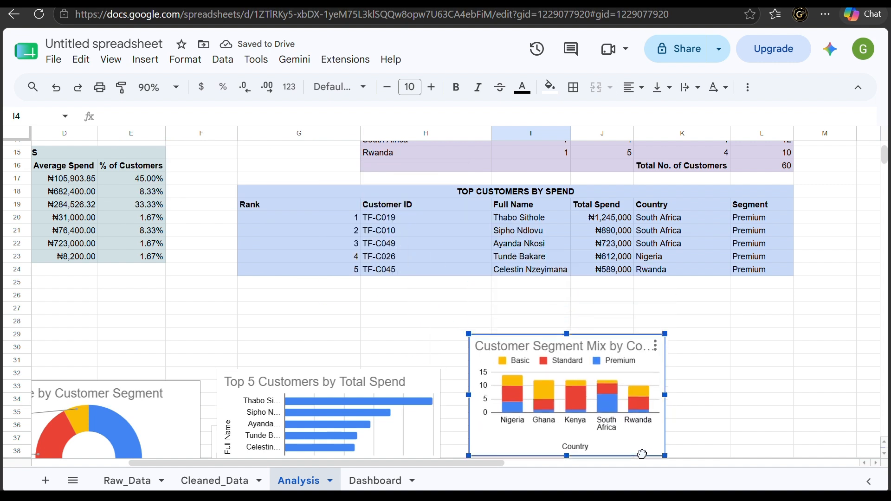
{"action": "scroll", "coordinate": [629, 449], "scroll_direction": "left", "scroll_amount": 2}
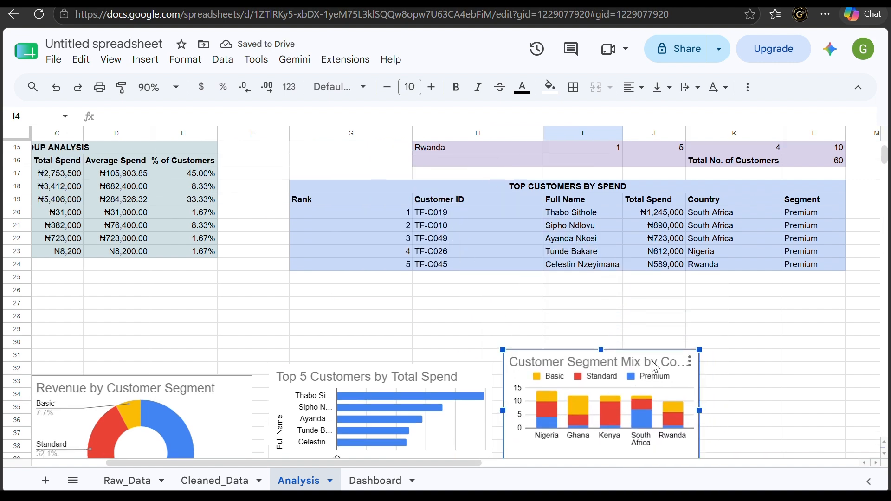
Copy the Customer Segment Mix by Country chart and paste it into the Dashboard sheet at cell F24.
{"action": "key", "text": "ctrl+c"}
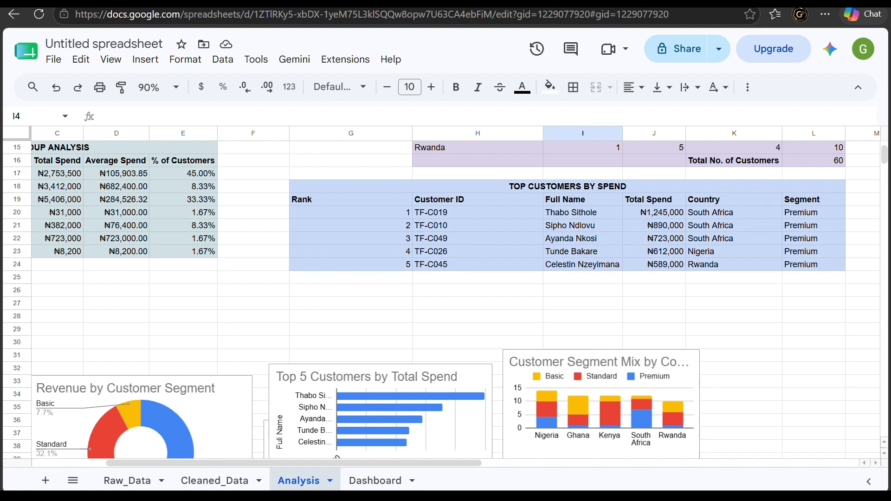
{"action": "left_click", "coordinate": [378, 481]}
{"action": "left_click", "coordinate": [390, 377]}
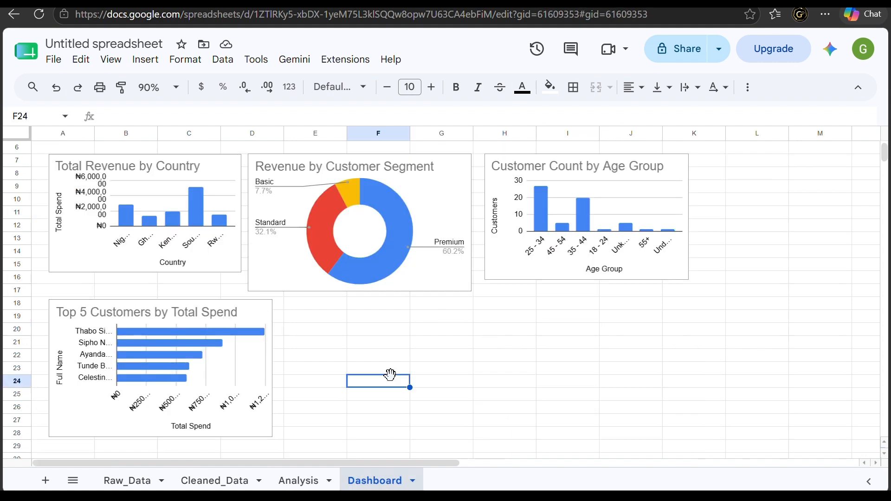
{"action": "key", "text": "ctrl+v"}
{"action": "scroll", "coordinate": [743, 330], "scroll_direction": "up", "scroll_amount": 3}
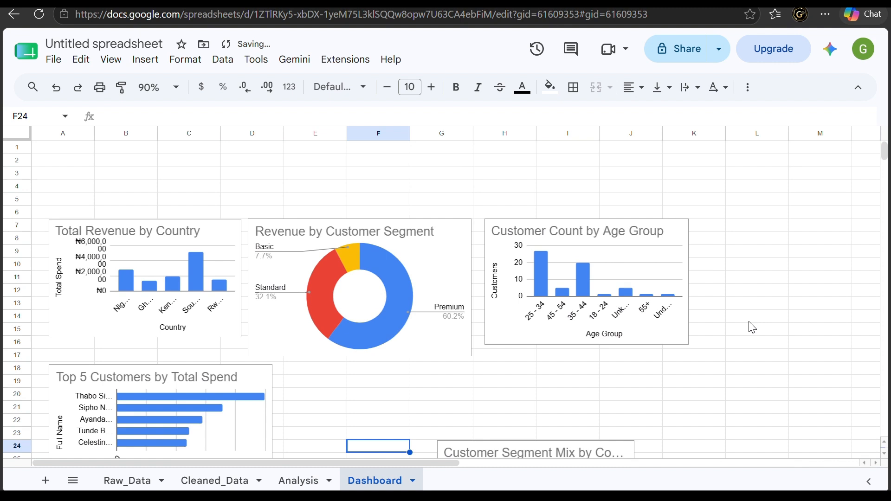
Place the Customer Segment Mix by Country chart beside the Top 5 Customers chart on the Dashboard sheet, from row 20 across columns E to H.
{"action": "left_click", "coordinate": [166, 87]}
{"action": "left_click", "coordinate": [169, 145]}
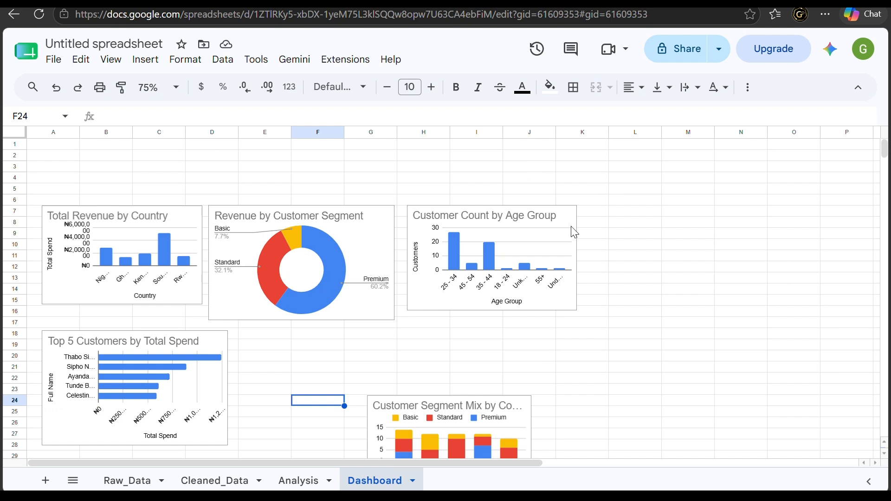
{"action": "scroll", "coordinate": [471, 392], "scroll_direction": "down", "scroll_amount": 1}
{"action": "left_click", "coordinate": [471, 404]}
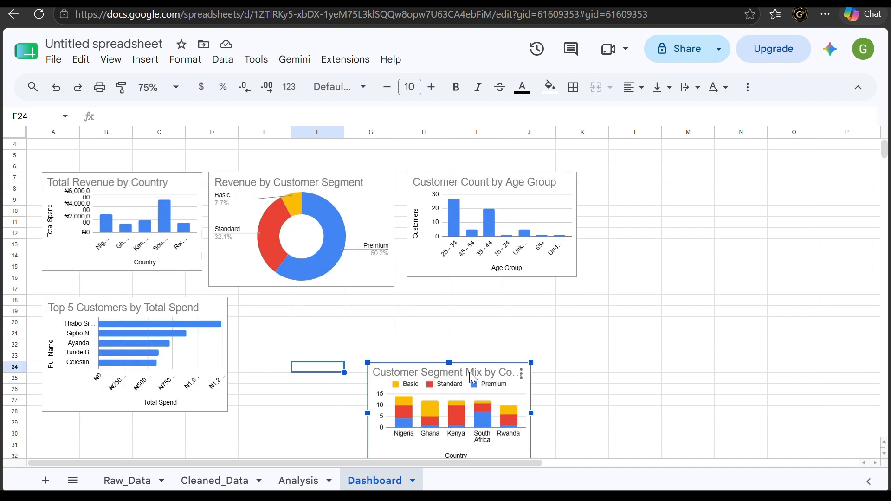
{"action": "left_click_drag", "start_coordinate": [470, 373], "coordinate": [347, 330]}
{"action": "scroll", "coordinate": [558, 327], "scroll_direction": "up", "scroll_amount": 1}
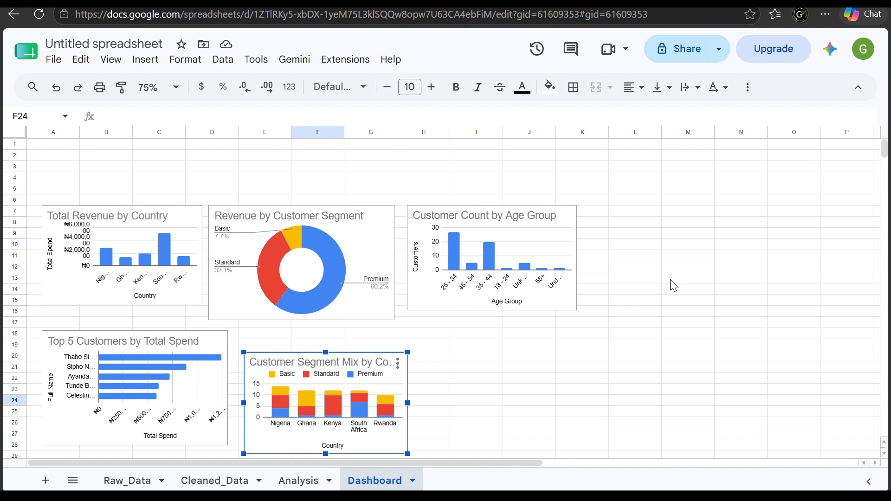
Merge cells A1:N2 on the Dashboard sheet and format them as bold, centred horizontally and vertically.
{"action": "left_click", "coordinate": [67, 148]}
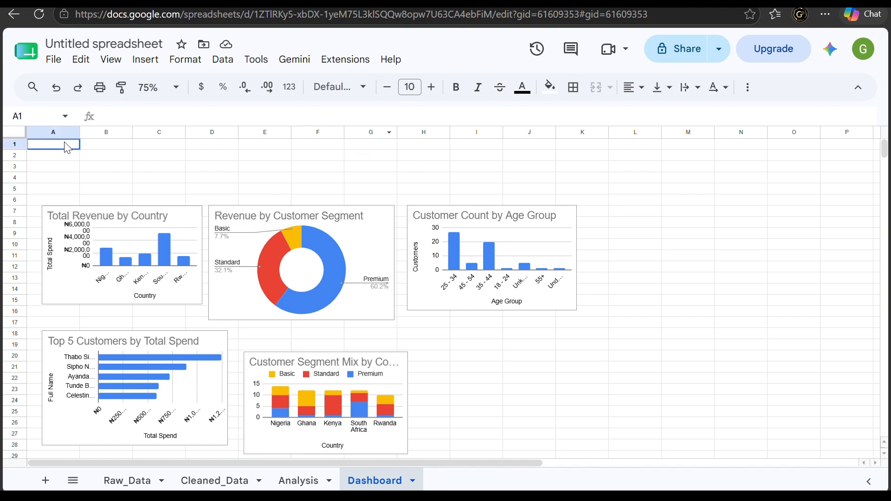
{"action": "left_click_drag", "start_coordinate": [67, 148], "coordinate": [731, 160]}
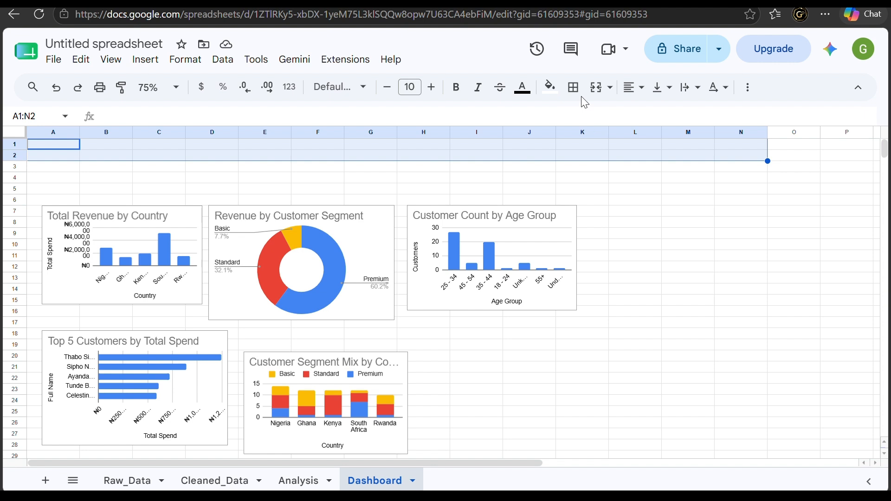
{"action": "left_click", "coordinate": [600, 92]}
{"action": "left_click", "coordinate": [634, 88]}
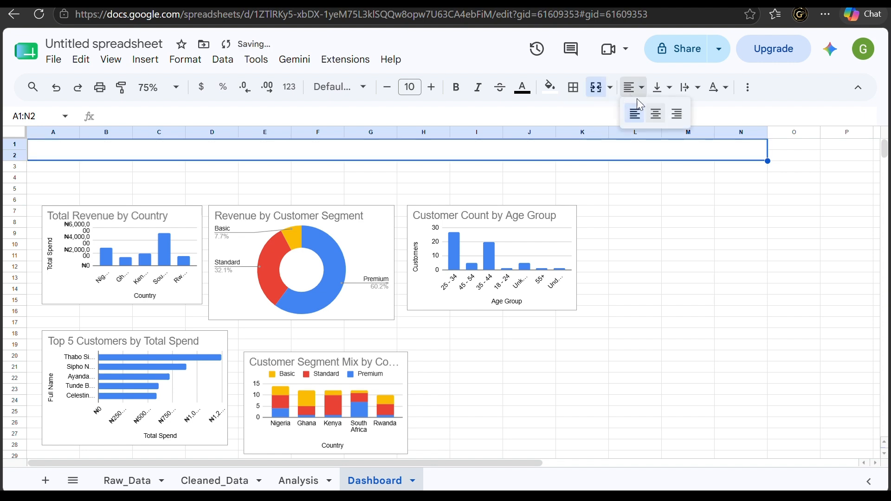
{"action": "left_click", "coordinate": [654, 113]}
{"action": "left_click", "coordinate": [662, 87]}
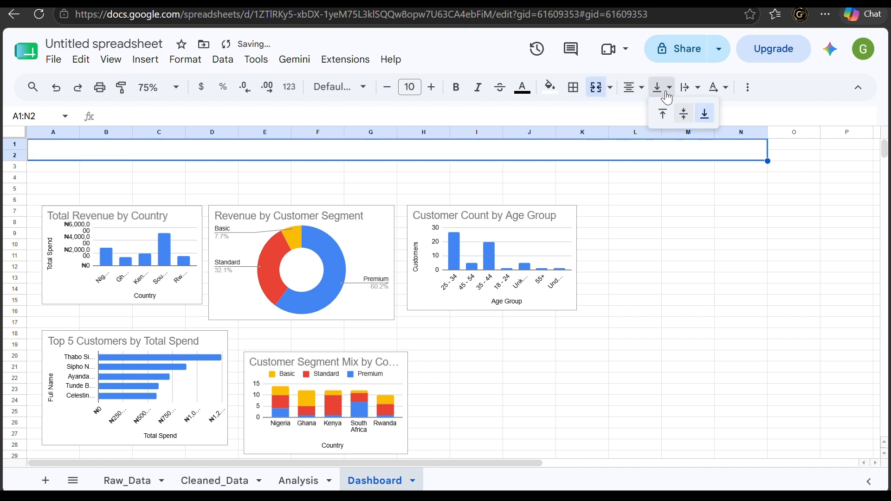
{"action": "left_click", "coordinate": [688, 113]}
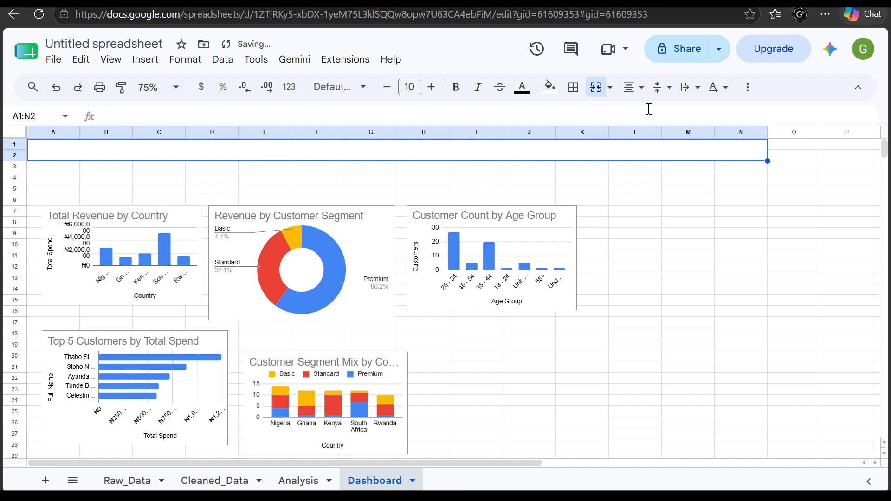
{"action": "left_click", "coordinate": [456, 88]}
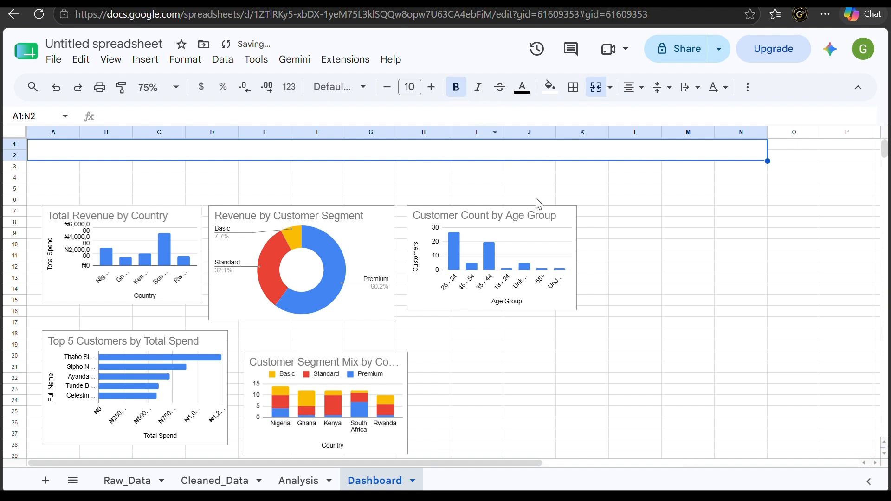
Enter the title "Tradeflow Customer Intelligence Dashboard" in the merged cell A1:N2.
{"action": "left_click", "coordinate": [581, 192]}
{"action": "left_click", "coordinate": [539, 153]}
{"action": "type", "text": "Tradeflow"}
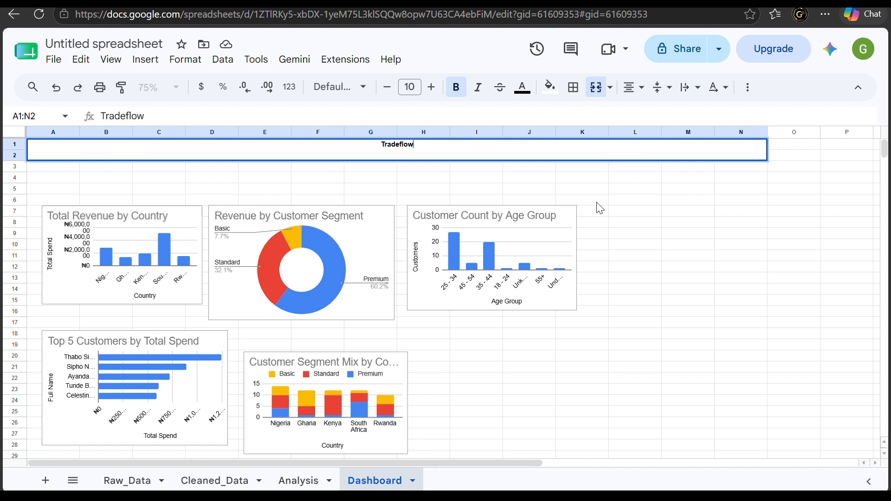
{"action": "type", "text": " Customer I"}
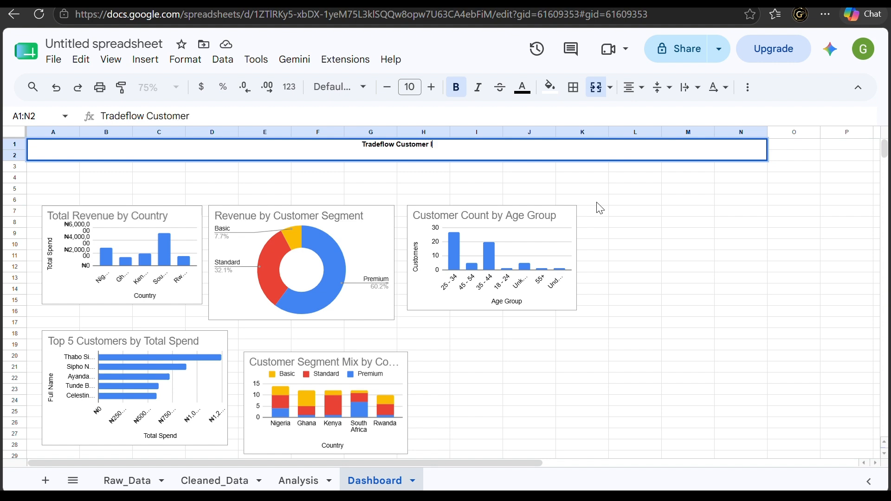
{"action": "type", "text": "ntelligen"}
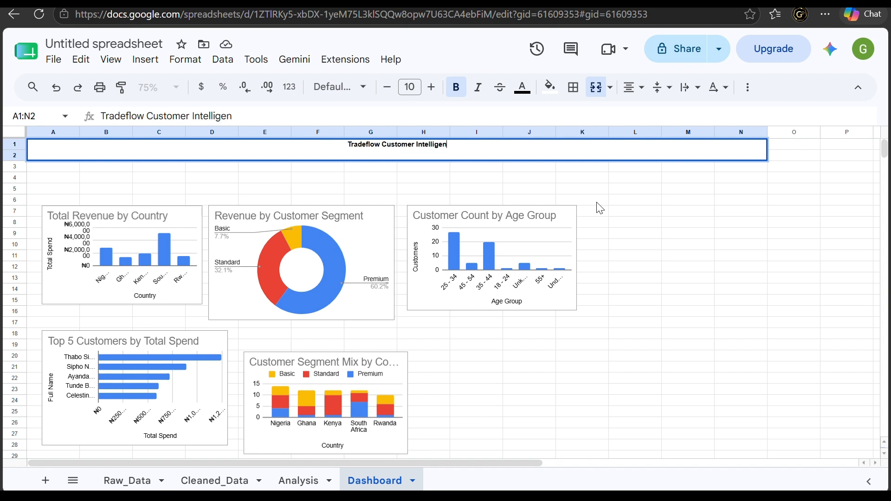
{"action": "type", "text": "ce Dashboard"}
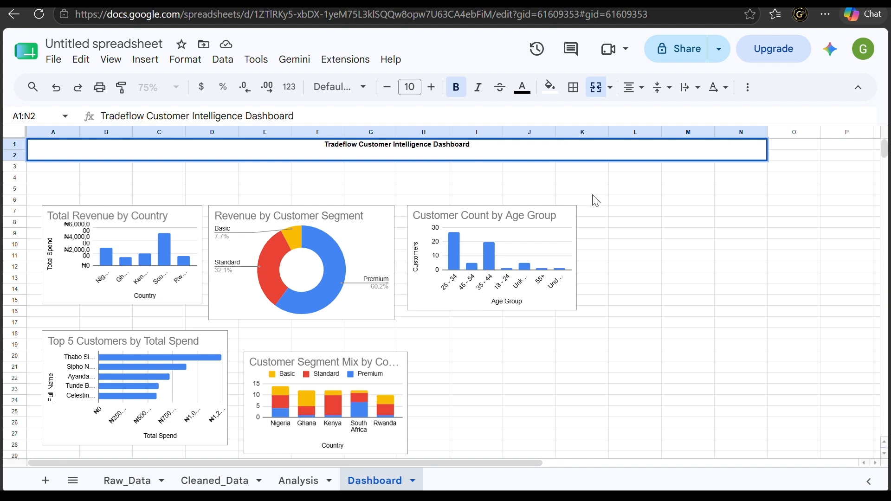
{"action": "left_click", "coordinate": [615, 179]}
{"action": "left_click", "coordinate": [499, 153]}
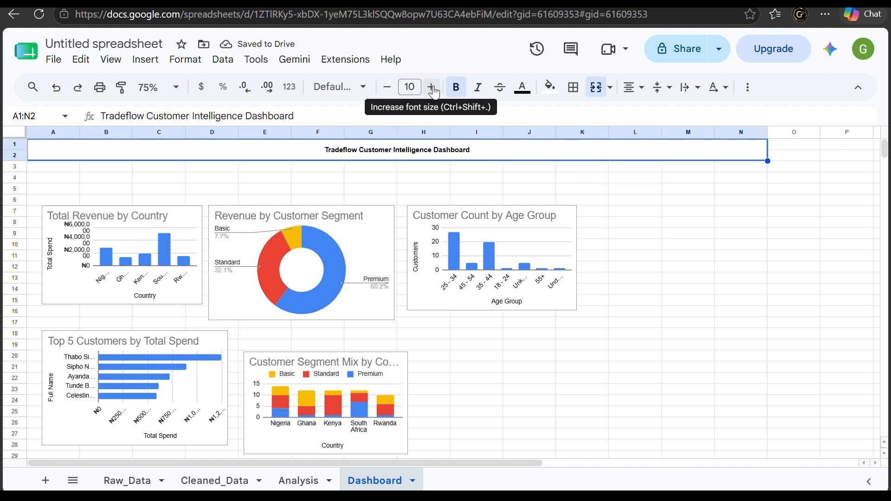
{"action": "left_click", "coordinate": [408, 87]}
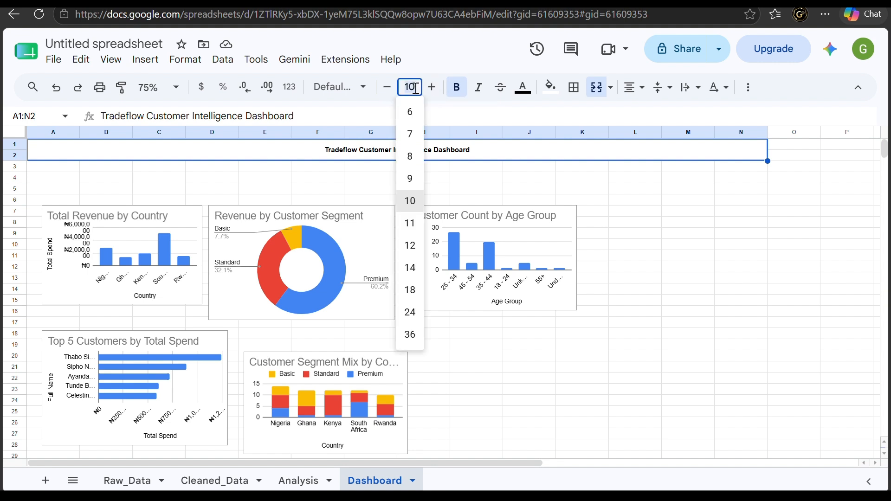
{"action": "type", "text": "18"}
{"action": "left_click", "coordinate": [618, 226]}
Set the dashboard title's font size to 18 and increase it by one to 19.
{"action": "left_click", "coordinate": [451, 151]}
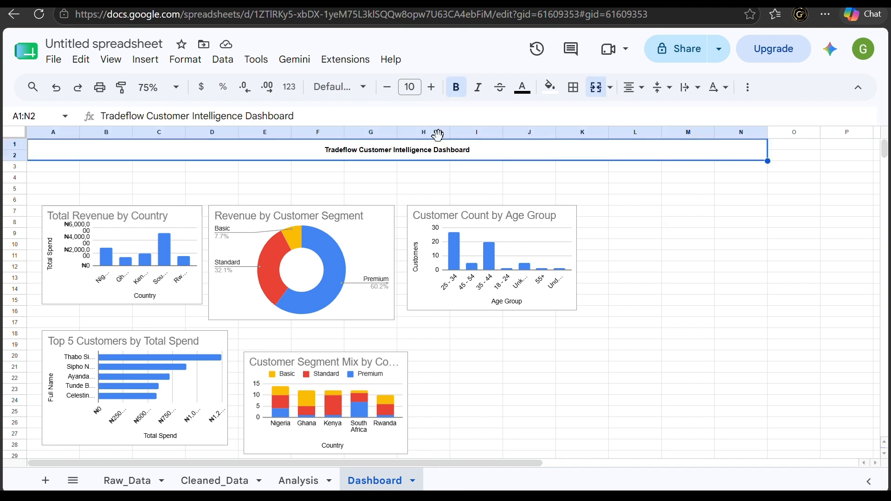
{"action": "left_click", "coordinate": [413, 87]}
{"action": "type", "text": "18"}
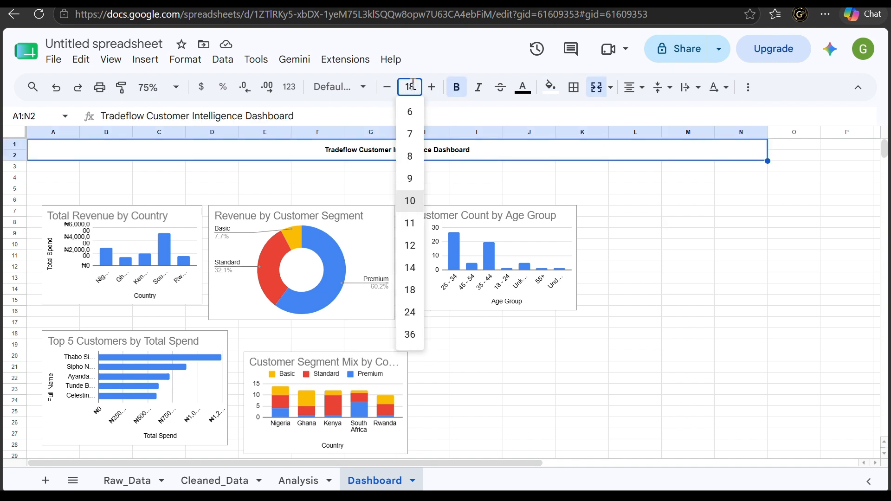
{"action": "key", "text": "Return"}
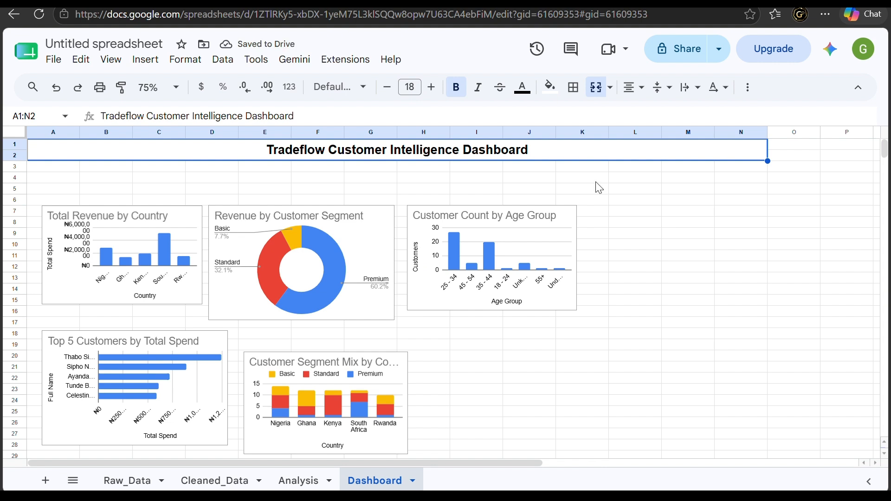
{"action": "left_click", "coordinate": [432, 87]}
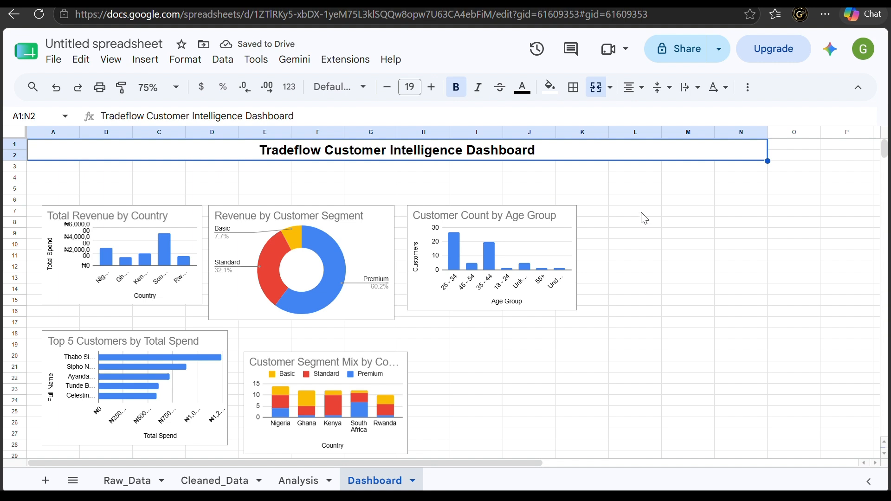
{"action": "left_click", "coordinate": [633, 189]}
Fill the dashboard title cell with dark blue 3 and make its text white.
{"action": "left_click", "coordinate": [592, 157]}
{"action": "left_click", "coordinate": [550, 88]}
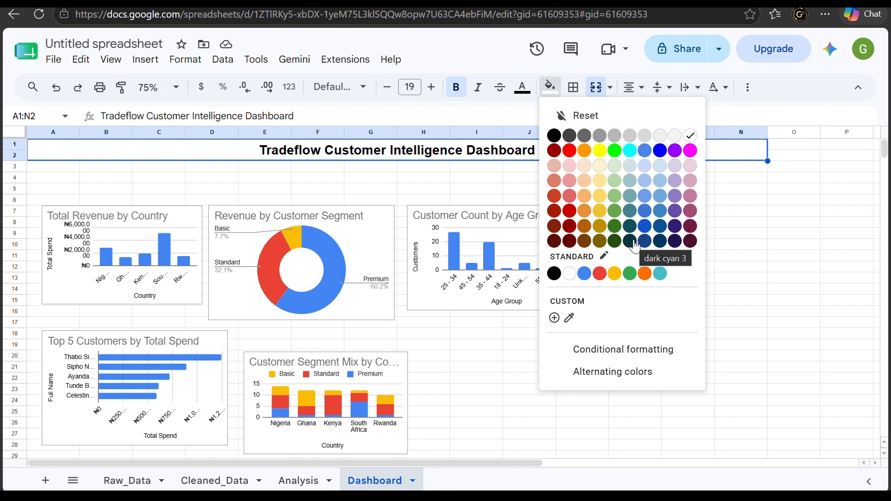
{"action": "left_click", "coordinate": [663, 245]}
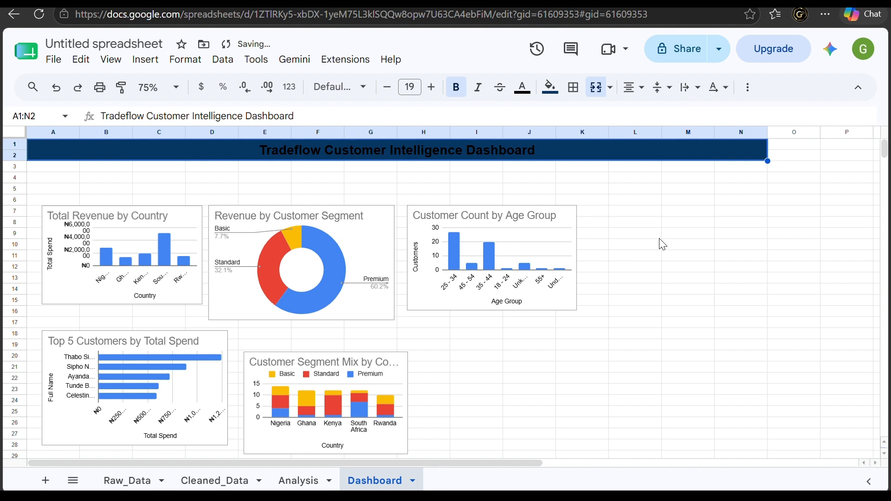
{"action": "left_click", "coordinate": [620, 225]}
{"action": "left_click", "coordinate": [528, 155]}
{"action": "left_click", "coordinate": [523, 89]}
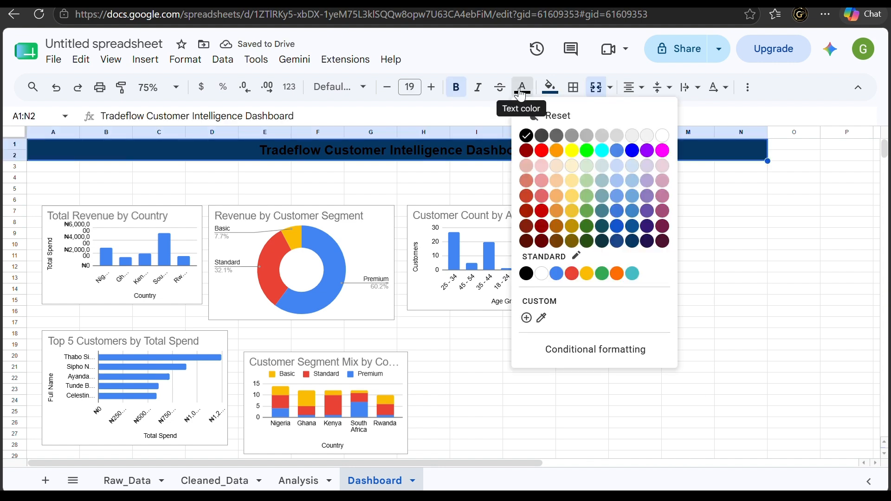
{"action": "left_click", "coordinate": [663, 140]}
{"action": "left_click", "coordinate": [728, 224]}
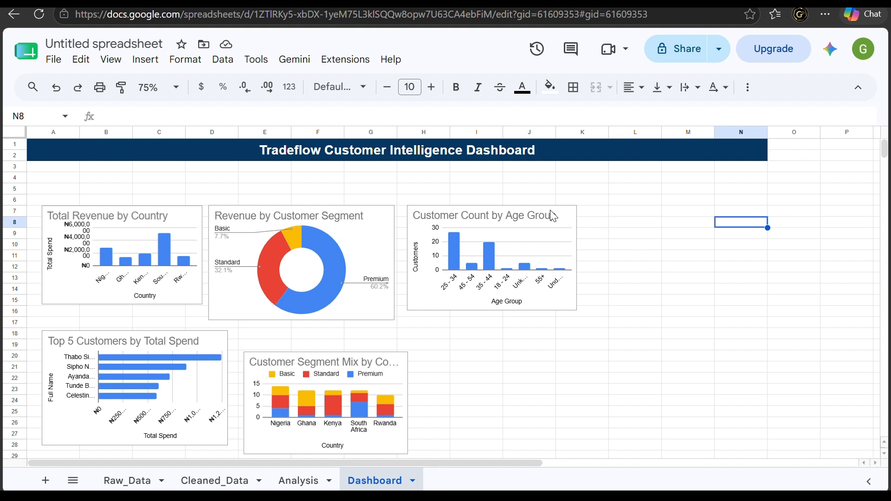
Merge cells A3:N3 below the dashboard title and format them as bold and horizontally centred.
{"action": "left_click_drag", "start_coordinate": [77, 169], "coordinate": [611, 166]}
{"action": "left_click_drag", "start_coordinate": [654, 174], "coordinate": [719, 173]}
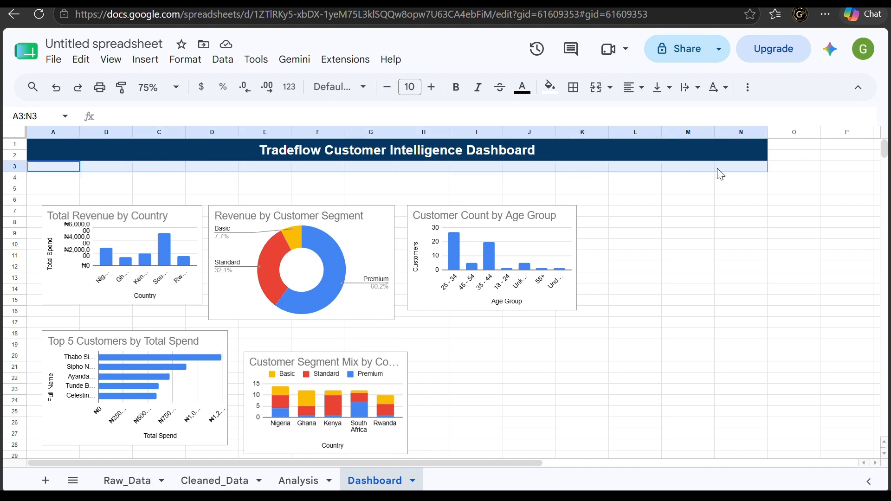
{"action": "left_click", "coordinate": [592, 92]}
{"action": "left_click", "coordinate": [642, 91]}
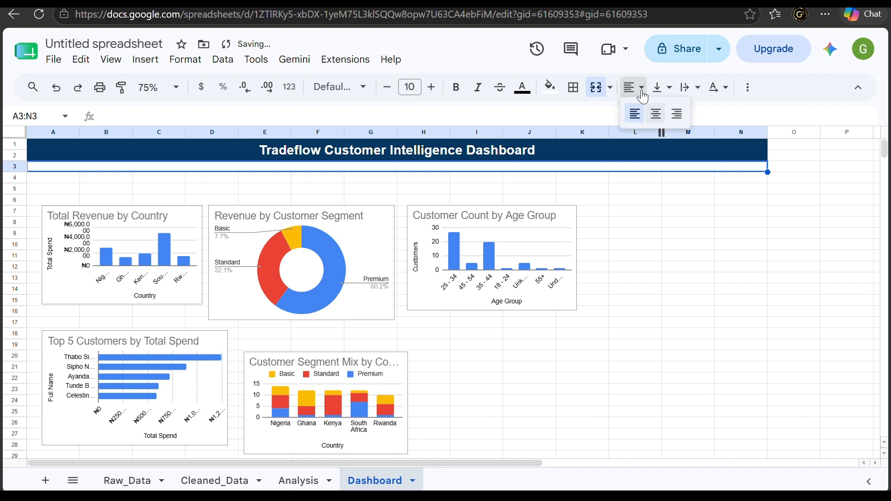
{"action": "left_click", "coordinate": [656, 114]}
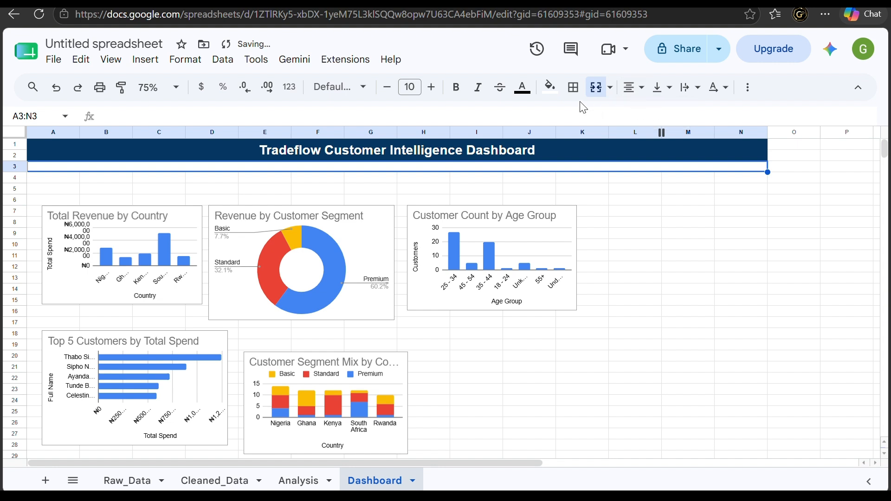
{"action": "left_click", "coordinate": [456, 87]}
Enter the subtitle text "Analysis Period:" in the merged cell A3:N3.
{"action": "left_click", "coordinate": [618, 189]}
{"action": "left_click", "coordinate": [610, 169]}
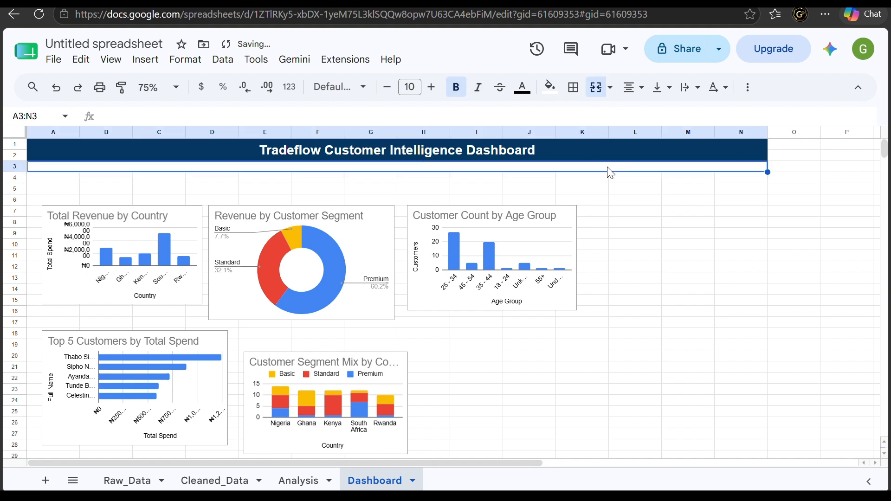
{"action": "type", "text": "Ana"}
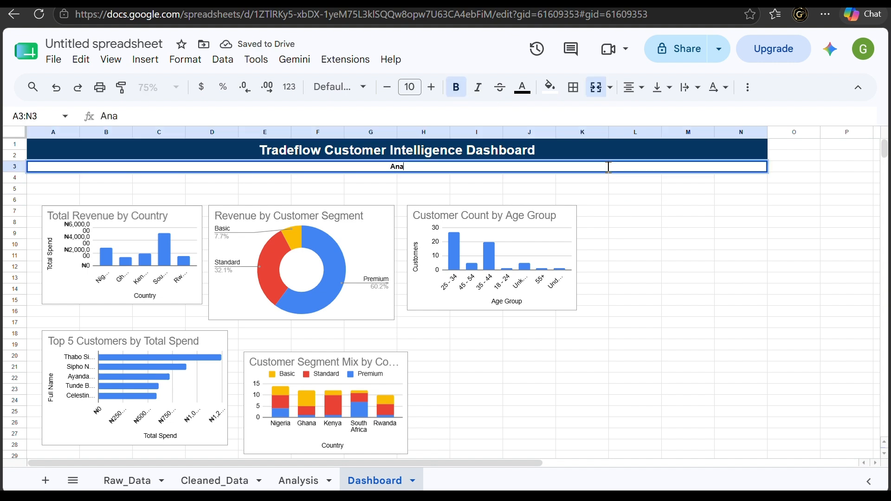
{"action": "type", "text": "lysis Period"}
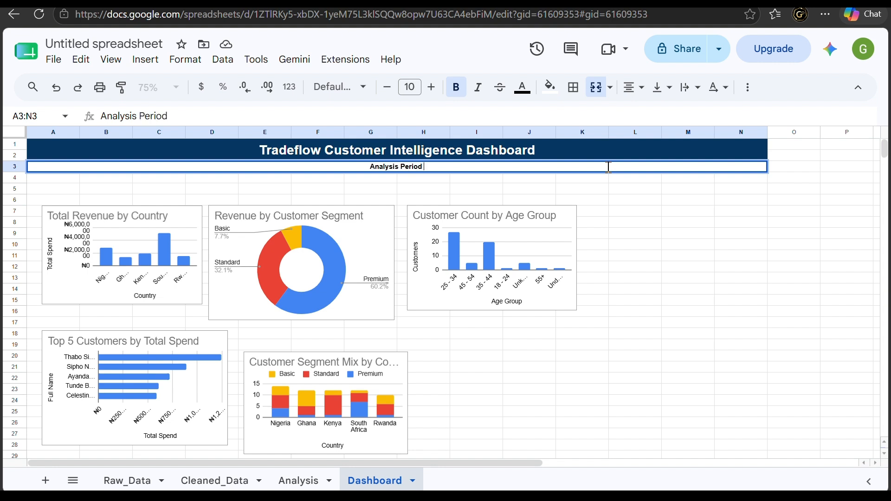
{"action": "key", "text": "BackSpace"}
{"action": "type", "text": ":"}
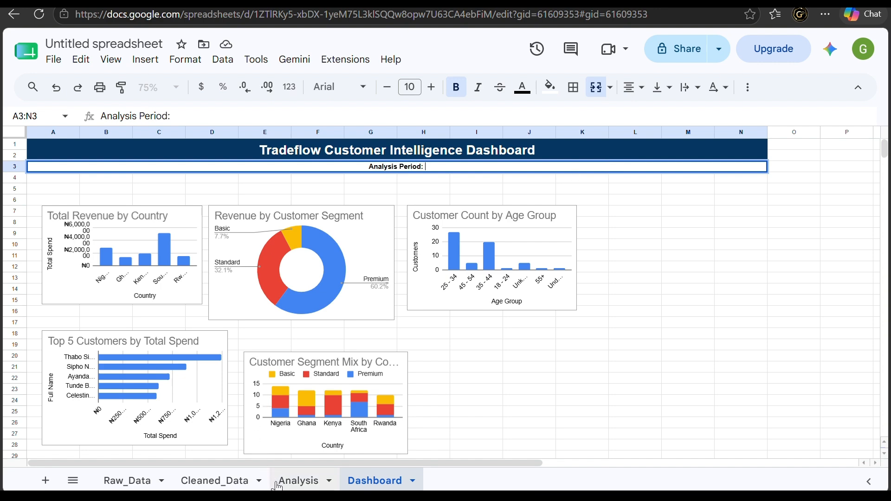
Check the first and last registration dates on the Cleaned_Data sheet.
{"action": "left_click", "coordinate": [235, 481]}
{"action": "scroll", "coordinate": [227, 387], "scroll_direction": "down", "scroll_amount": 1}
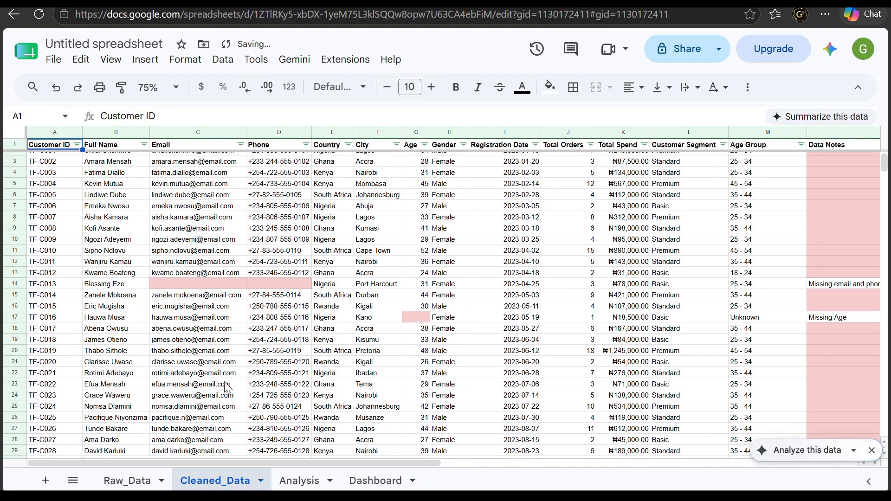
{"action": "scroll", "coordinate": [227, 387], "scroll_direction": "up", "scroll_amount": 1}
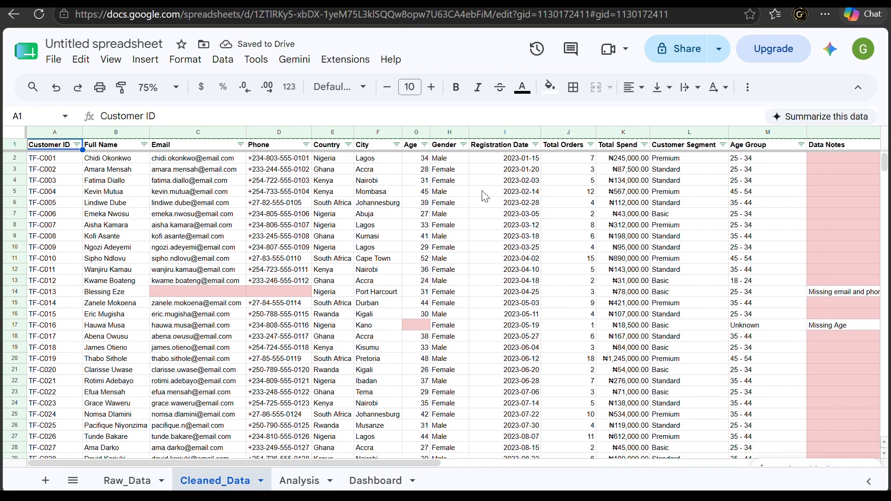
{"action": "left_click", "coordinate": [534, 160]}
{"action": "scroll", "coordinate": [504, 298], "scroll_direction": "down", "scroll_amount": 15}
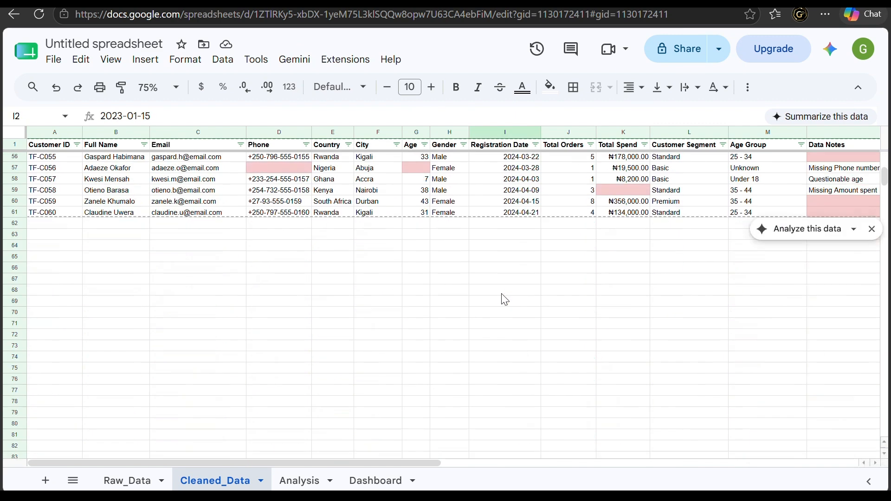
{"action": "scroll", "coordinate": [502, 298], "scroll_direction": "down", "scroll_amount": 3}
{"action": "scroll", "coordinate": [502, 298], "scroll_direction": "up", "scroll_amount": 5}
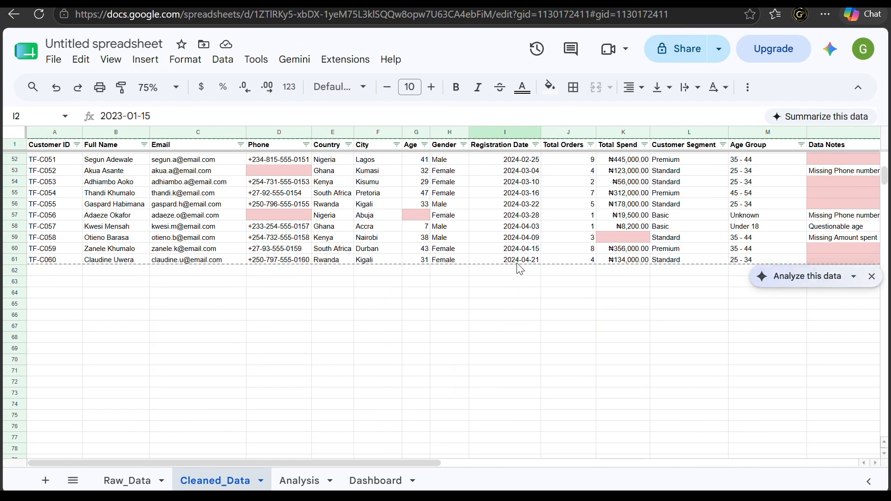
{"action": "left_click", "coordinate": [519, 261]}
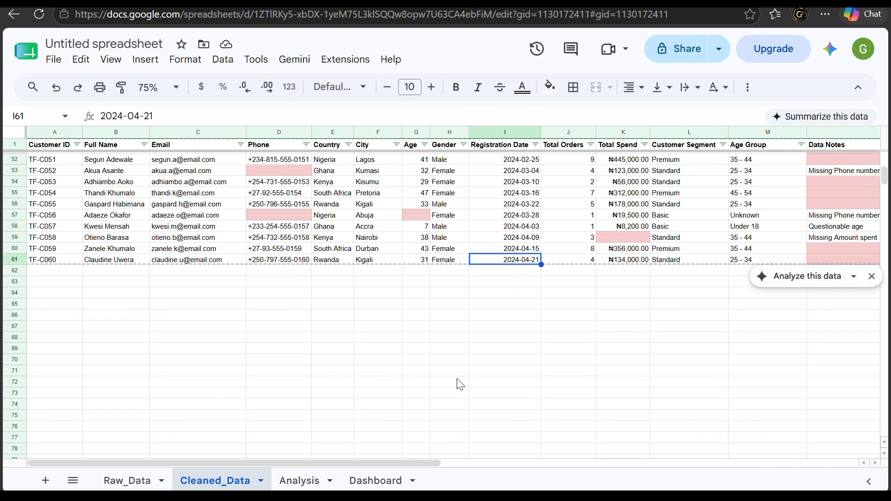
Extend the Dashboard subtitle in A3:N3 with the period "January 2023 - April 2024".
{"action": "left_click", "coordinate": [388, 483]}
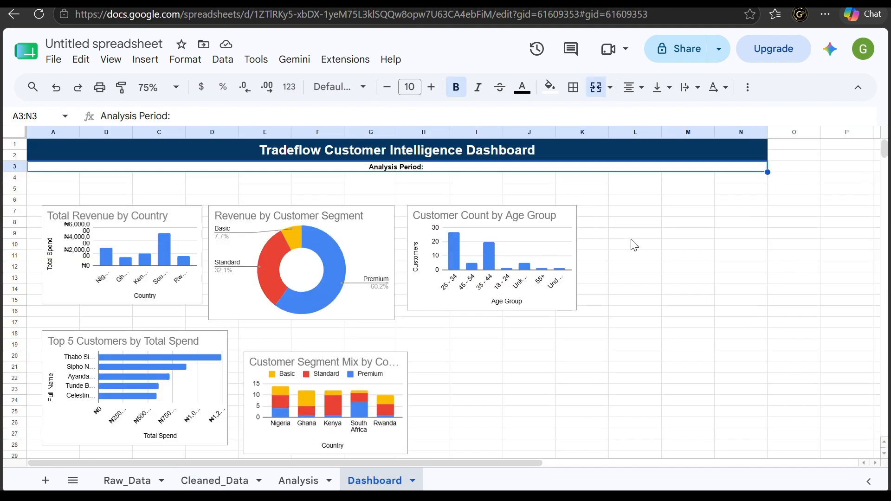
{"action": "left_click", "coordinate": [486, 115]}
{"action": "type", "text": "J"}
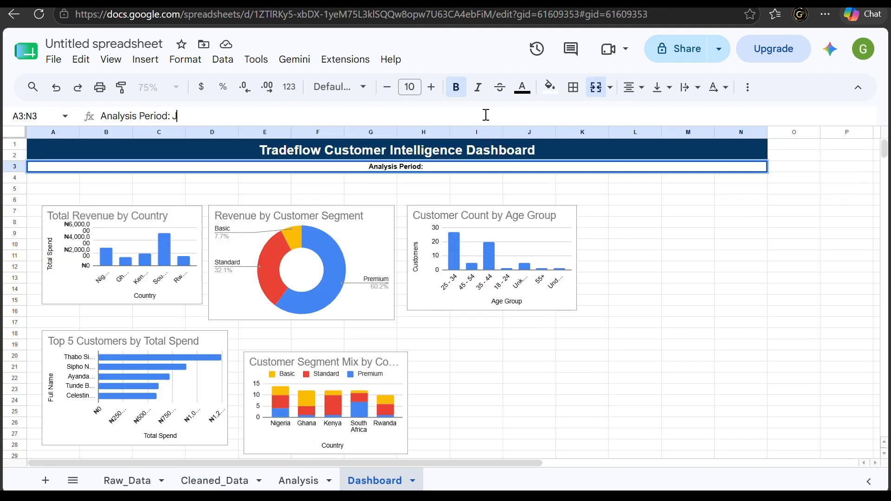
{"action": "type", "text": "anuary "}
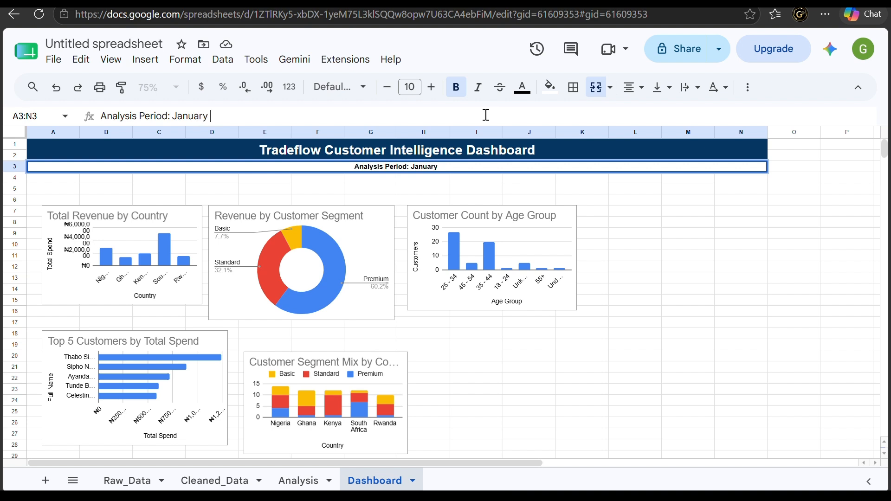
{"action": "type", "text": "2023 - "}
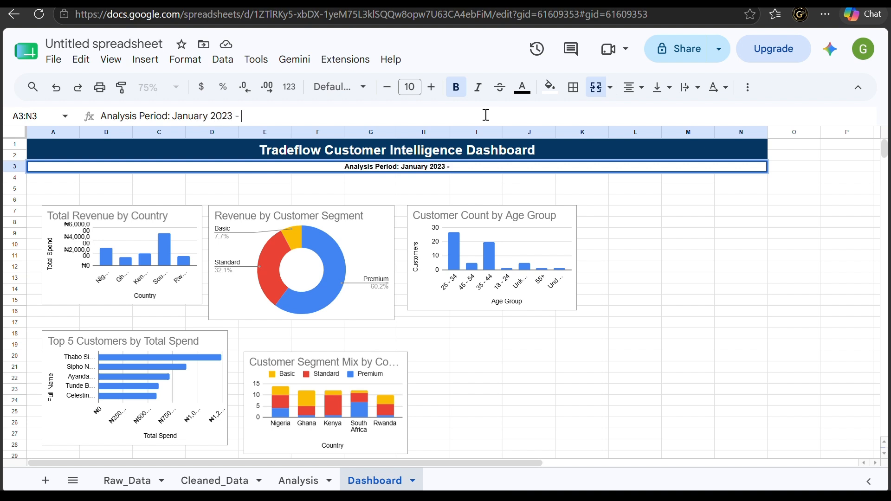
{"action": "type", "text": "Apri"}
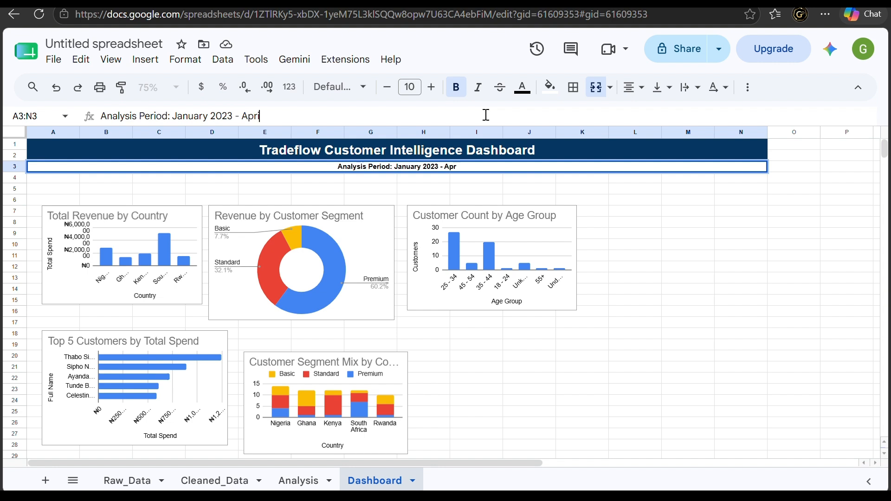
{"action": "type", "text": "l 20"}
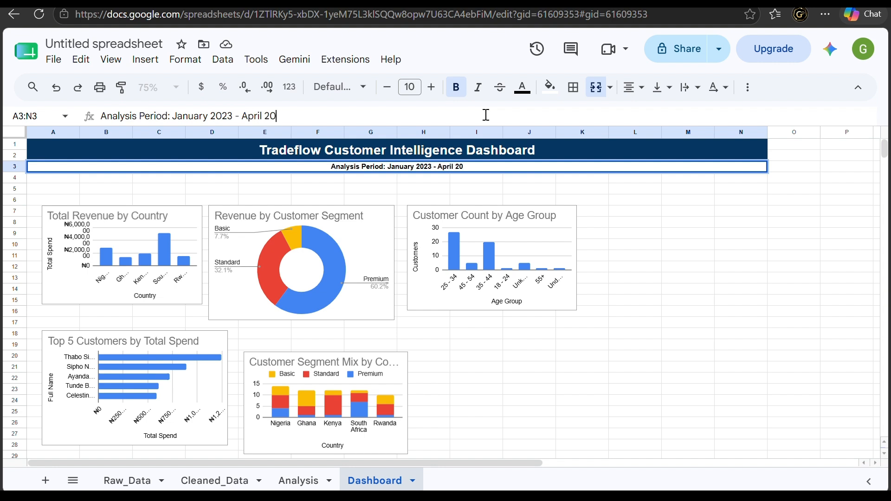
{"action": "type", "text": "24"}
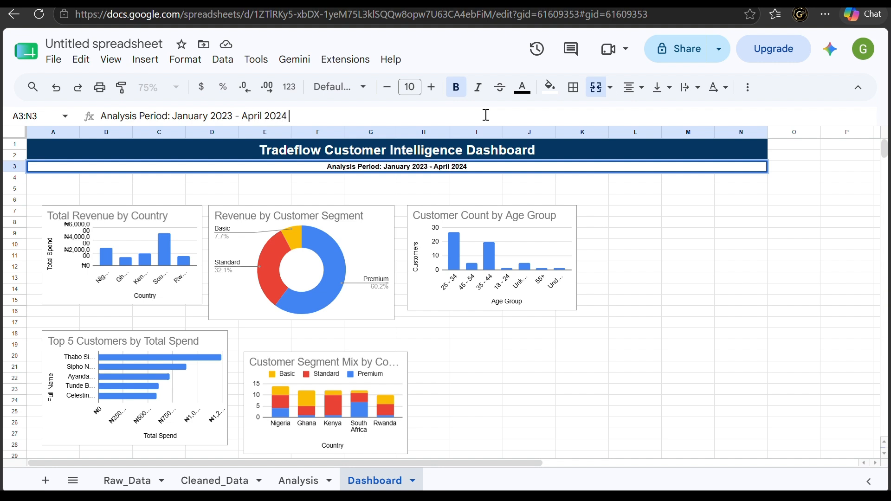
Append "| 60 Customers | 5 Markets" to the analysis period subtitle in A3:N3.
{"action": "type", "text": " |"}
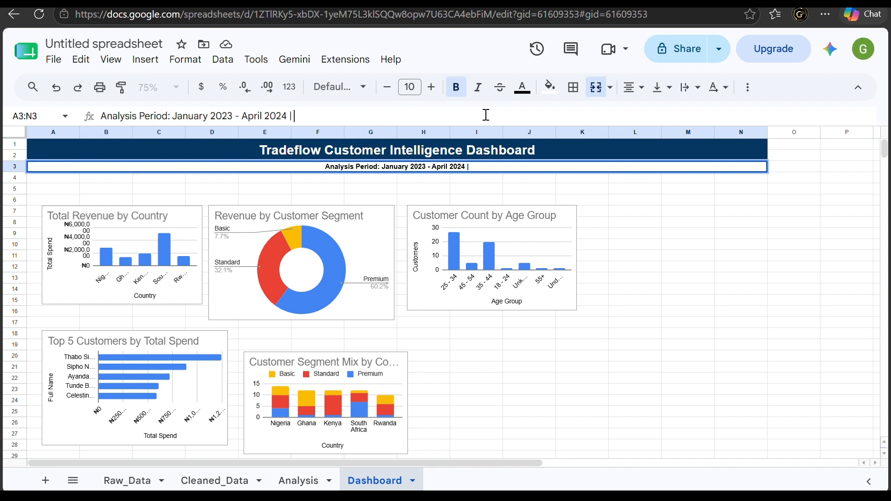
{"action": "type", "text": " 60 C"}
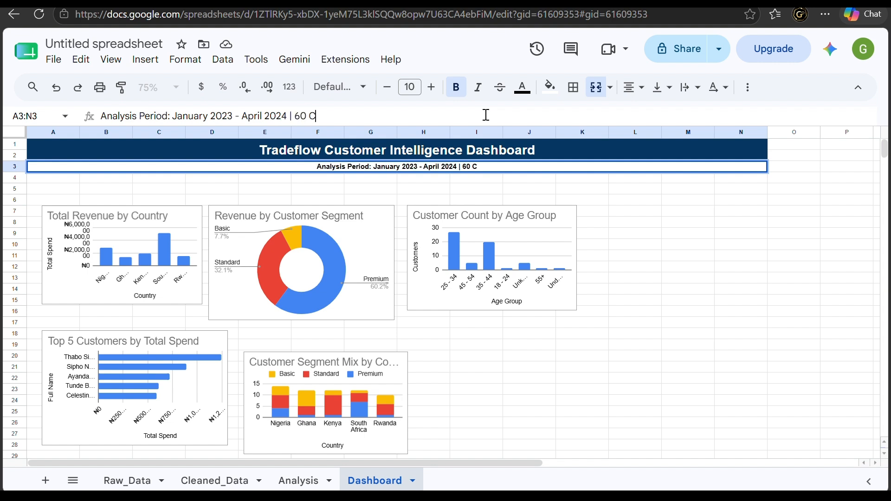
{"action": "type", "text": "ustomers"}
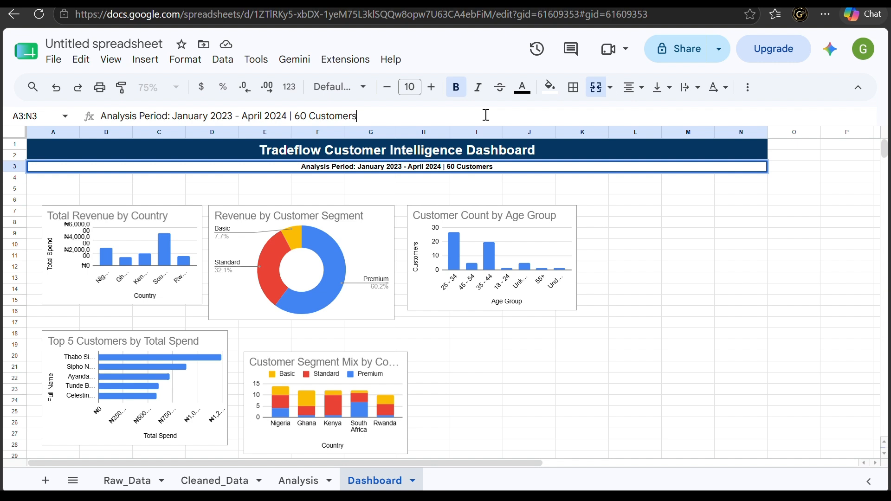
{"action": "type", "text": " |"}
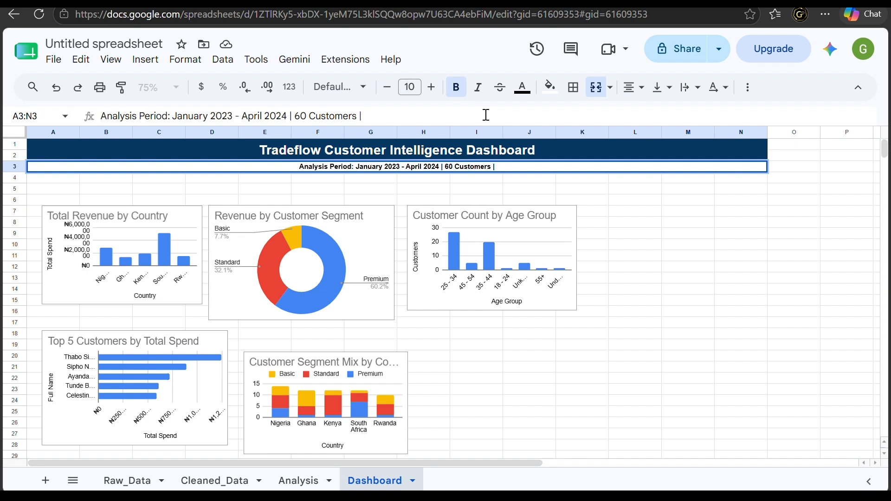
{"action": "type", "text": " %"}
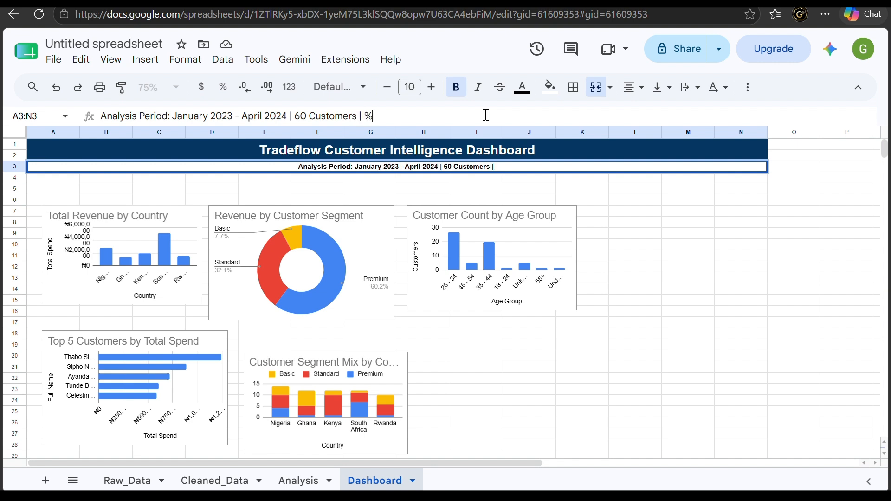
{"action": "type", "text": " Marl"}
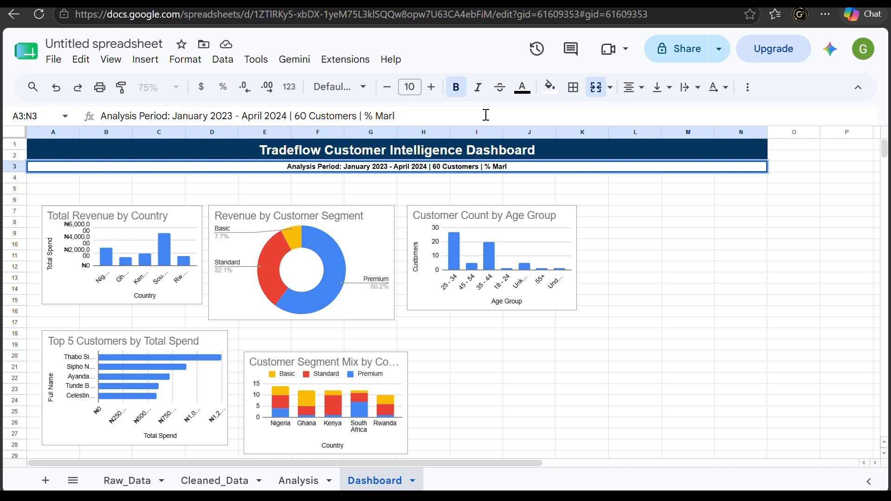
{"action": "key", "text": "BackSpace"}
{"action": "type", "text": "kets"}
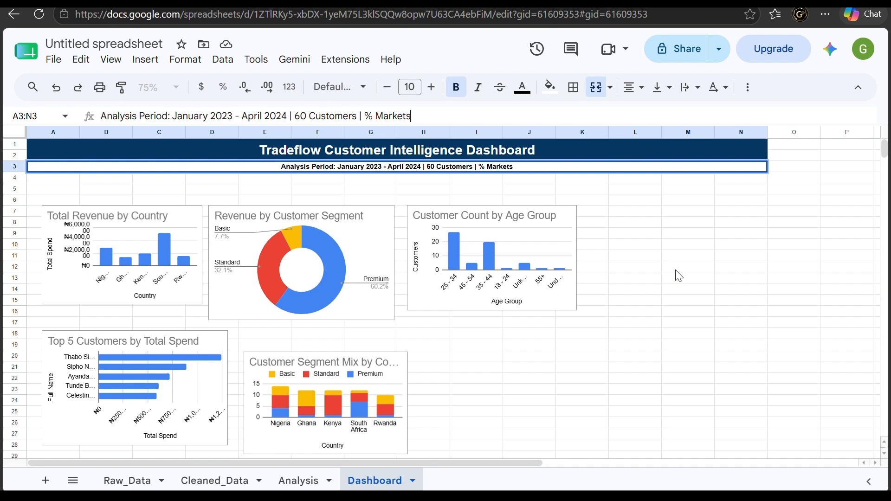
{"action": "left_click", "coordinate": [375, 116]}
{"action": "key", "text": "BackSpace"}
{"action": "type", "text": "5"}
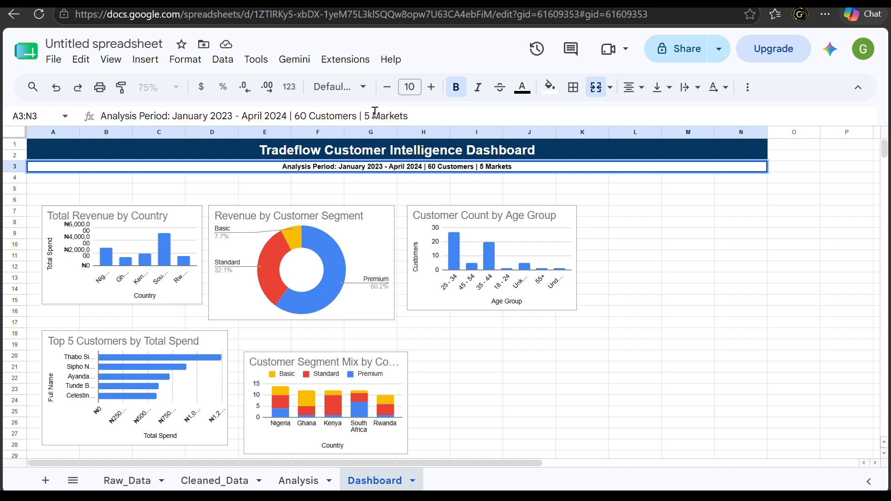
{"action": "left_click", "coordinate": [612, 244]}
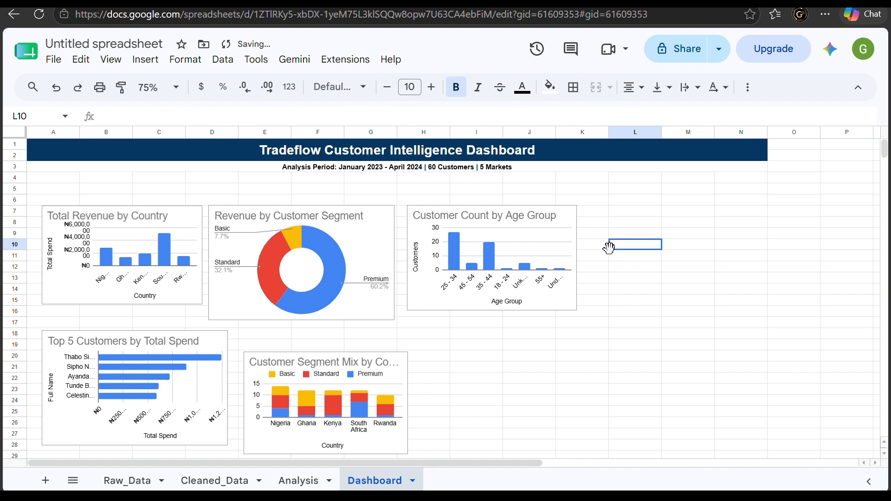
Increase the font size of the analysis period subtitle to 11.
{"action": "left_click", "coordinate": [518, 165]}
{"action": "left_click", "coordinate": [432, 87]}
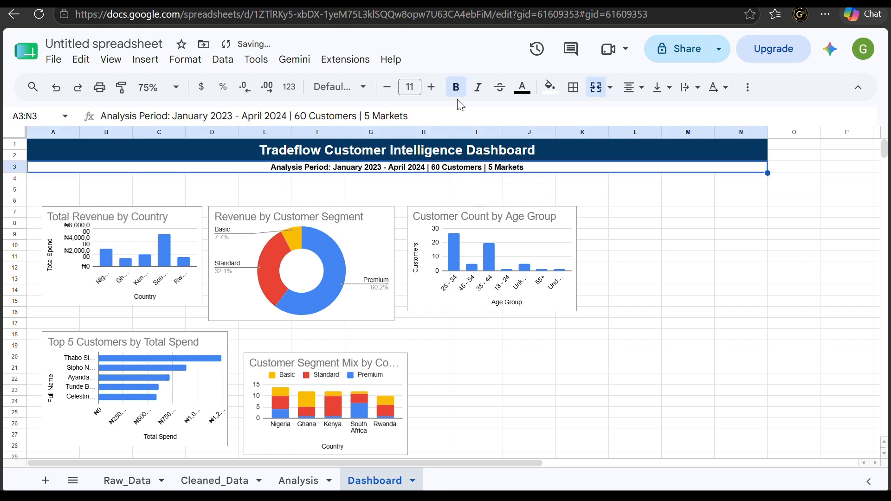
{"action": "left_click", "coordinate": [645, 225]}
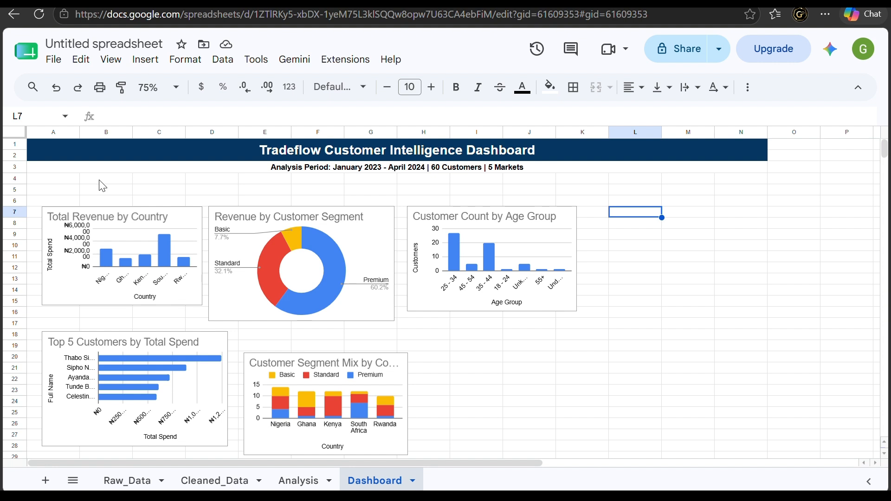
Enter the bold label "Total Revenue" in cell B5 of the Dashboard sheet.
{"action": "left_click", "coordinate": [104, 190]}
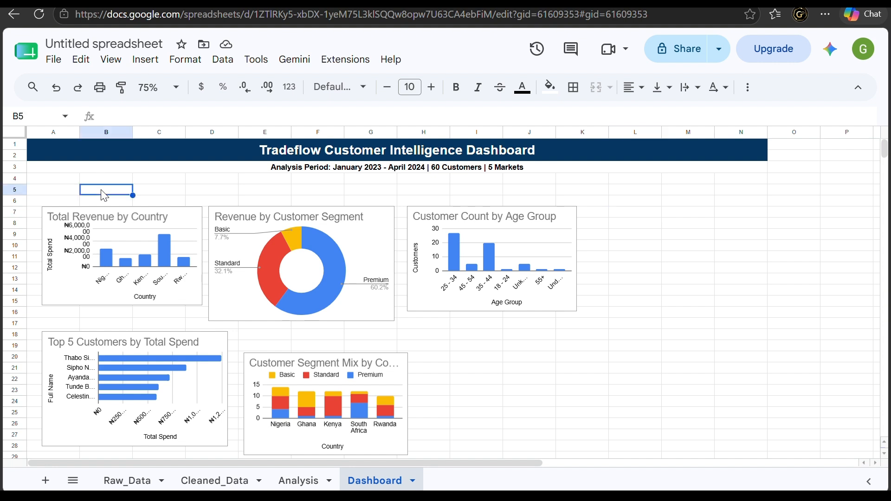
{"action": "key", "text": "ctrl+b"}
{"action": "type", "text": "T"}
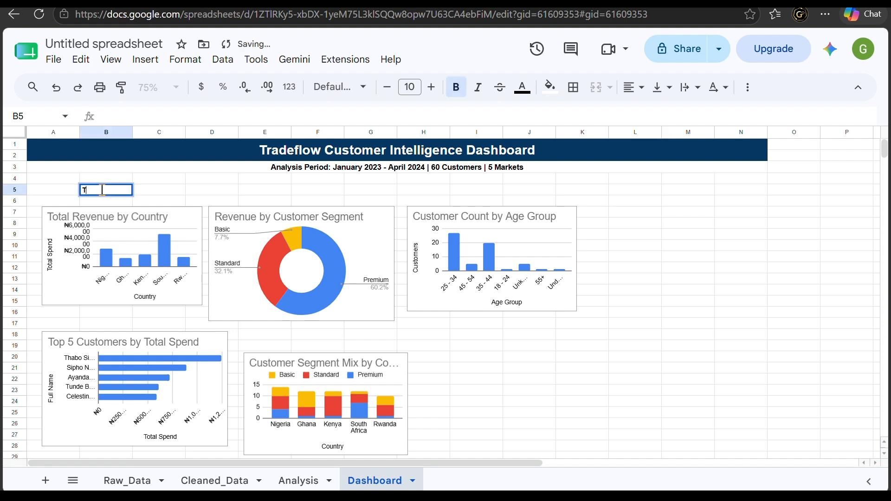
{"action": "type", "text": "otal "}
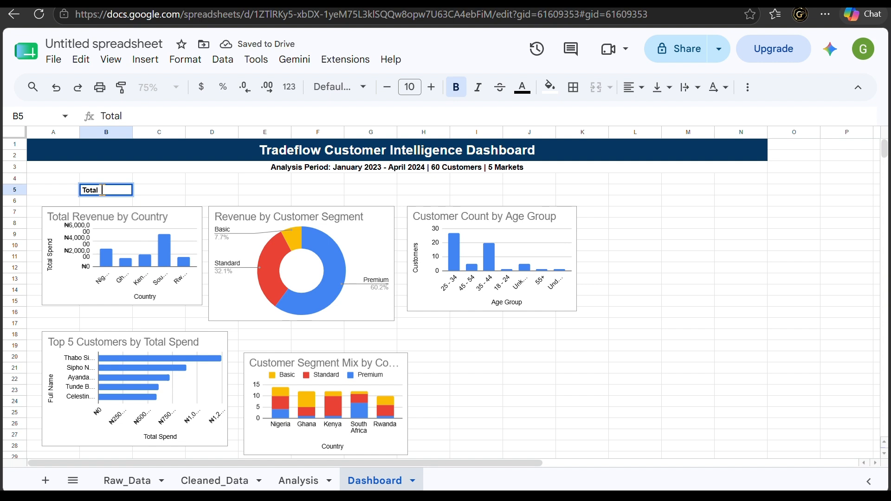
{"action": "type", "text": "Revenue"}
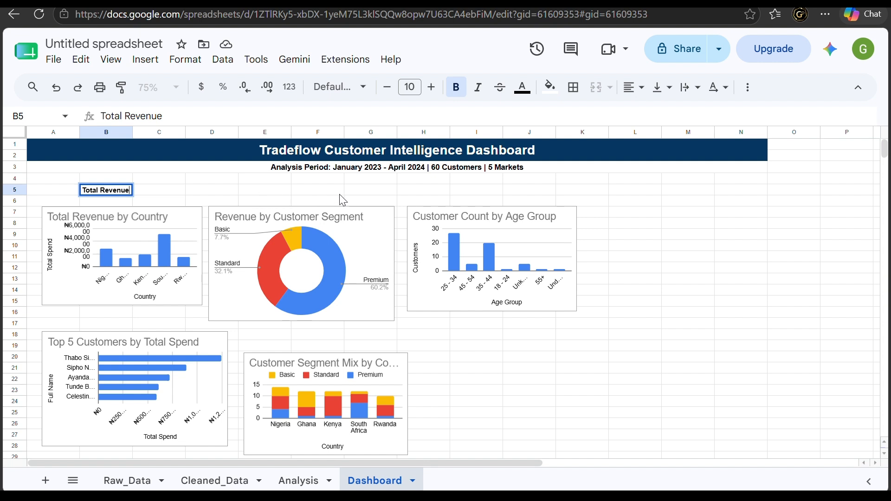
{"action": "left_click", "coordinate": [371, 194]}
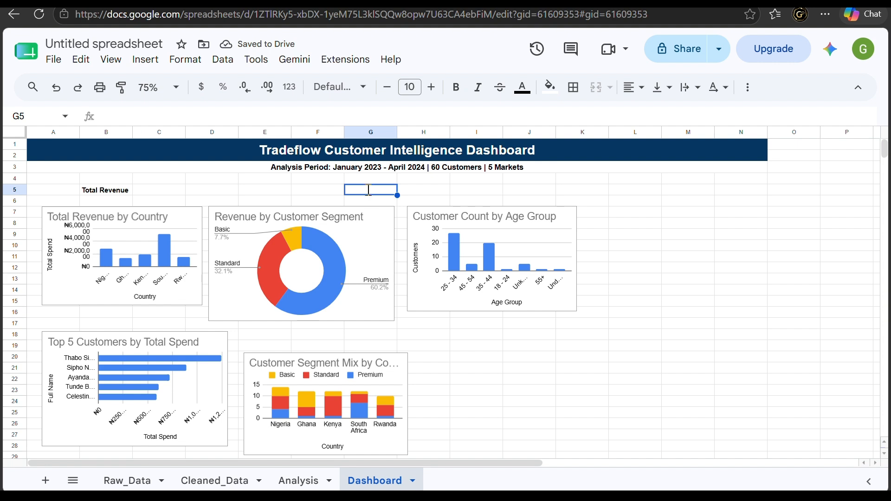
Enter the bold label "Total Customers" in cell G5 and widen column G to fit it.
{"action": "type", "text": "Total Cu"}
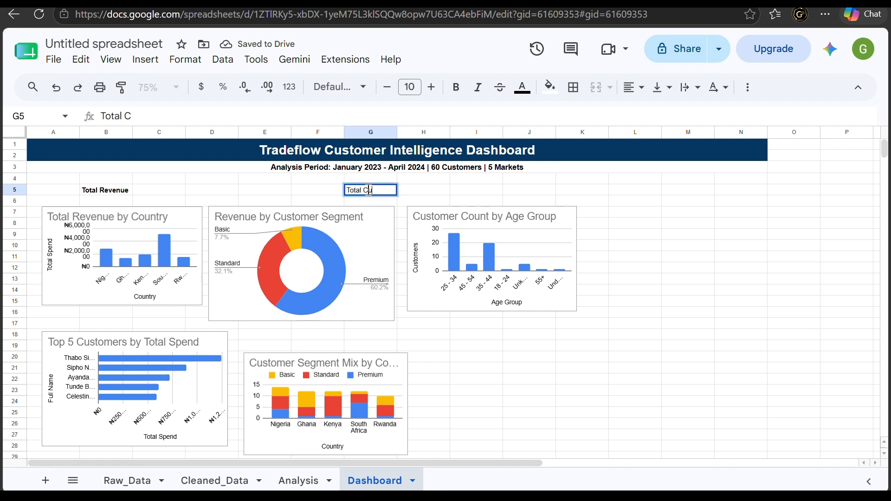
{"action": "type", "text": "stomers"}
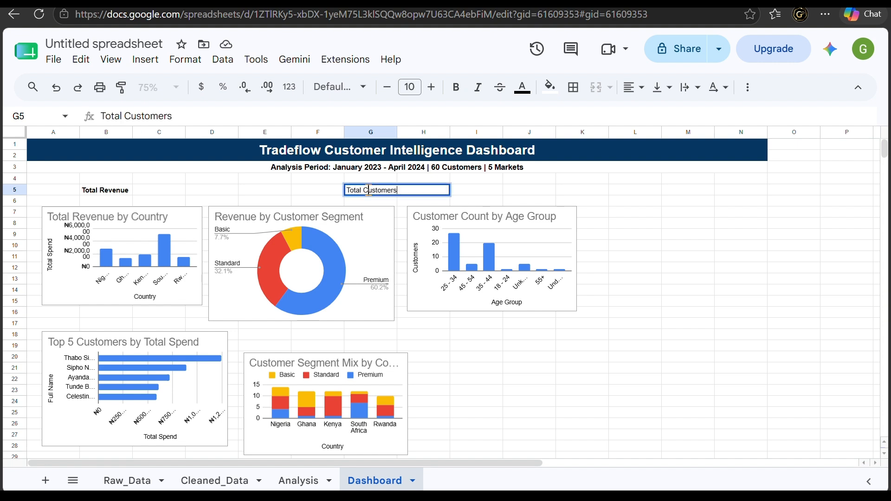
{"action": "left_click", "coordinate": [574, 191]}
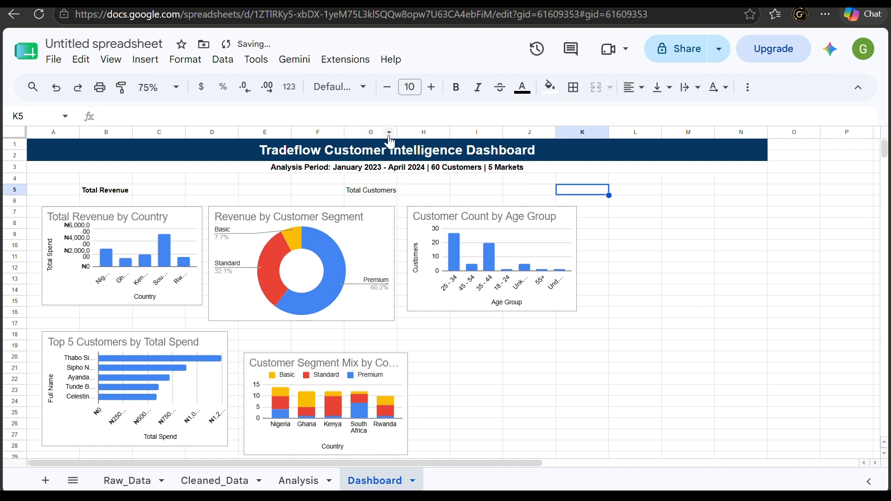
{"action": "left_click_drag", "start_coordinate": [398, 132], "coordinate": [399, 133]}
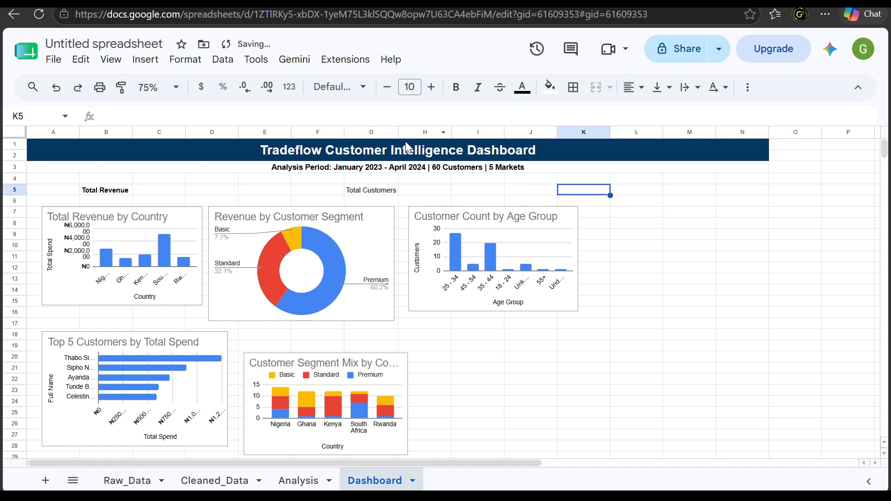
{"action": "left_click", "coordinate": [392, 193]}
{"action": "key", "text": "ctrl+b"}
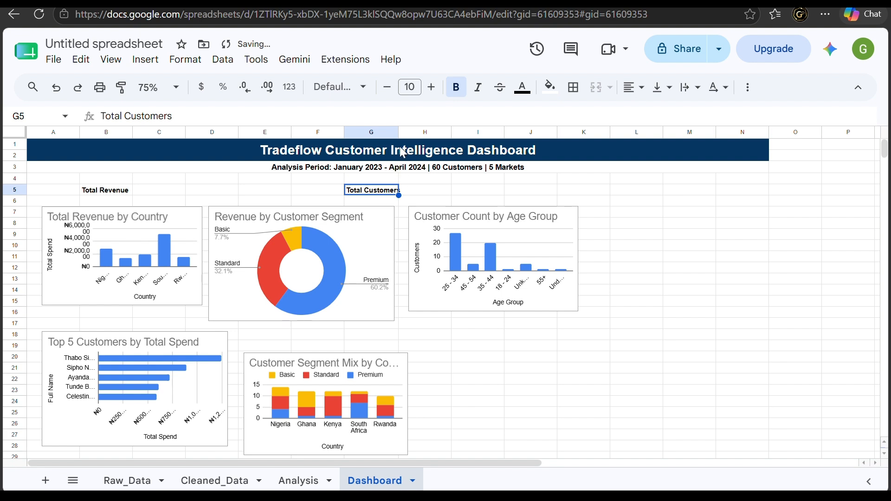
{"action": "left_click_drag", "start_coordinate": [398, 133], "coordinate": [403, 132]}
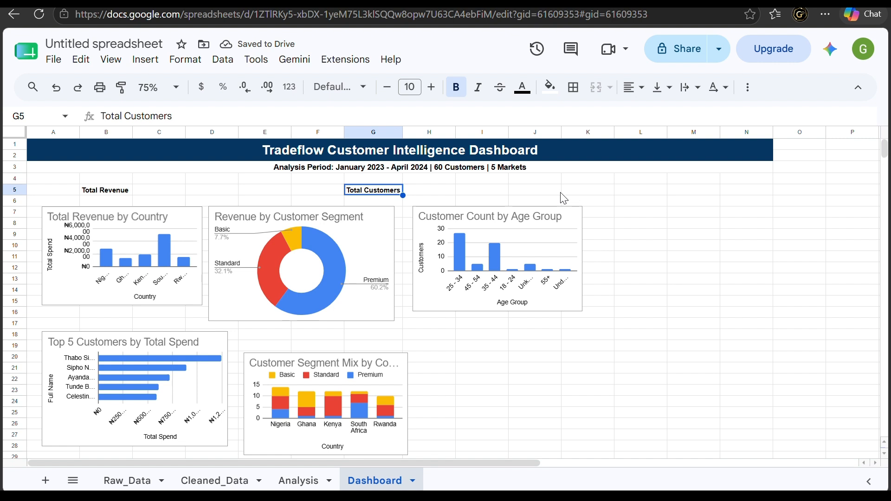
Merge cells L5:M5 and enter the bold label "Average Customer Value" there.
{"action": "left_click", "coordinate": [631, 193]}
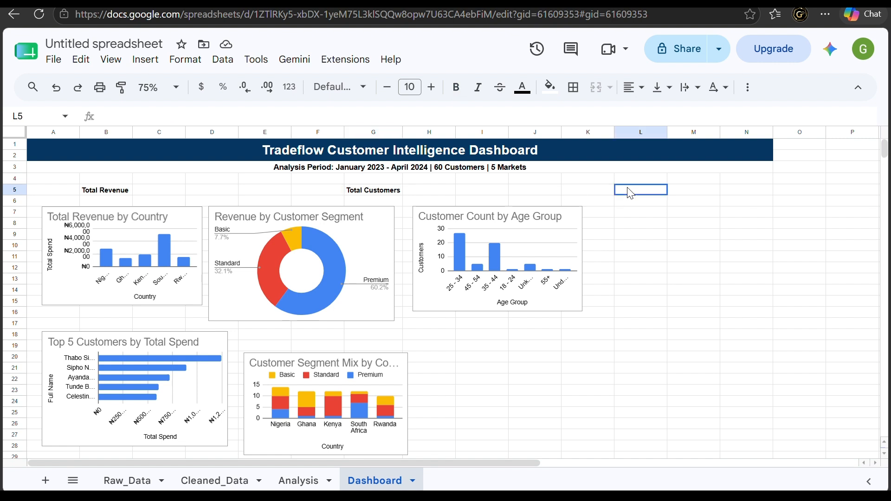
{"action": "left_click_drag", "start_coordinate": [630, 193], "coordinate": [673, 185]}
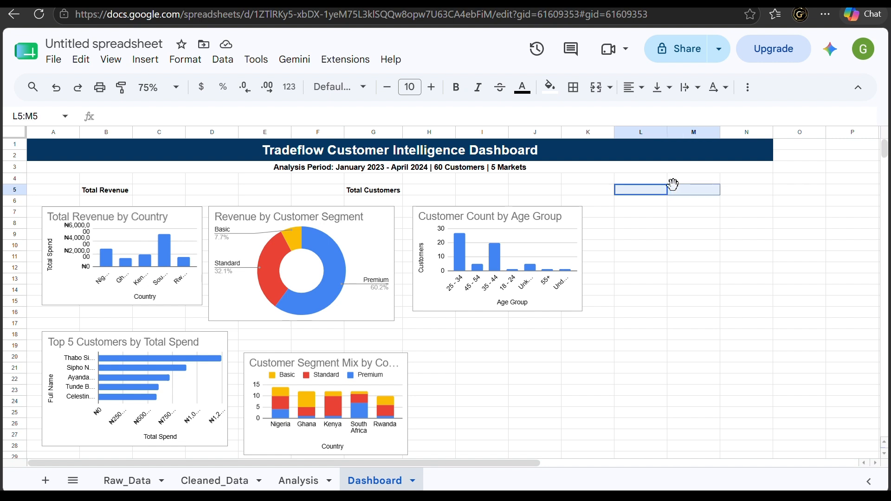
{"action": "left_click", "coordinate": [596, 87]}
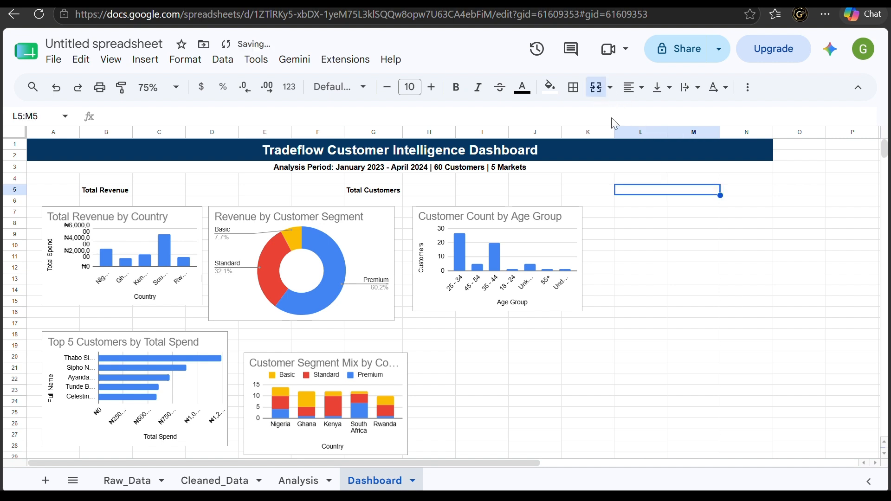
{"action": "key", "text": "ctrl+b"}
{"action": "type", "text": "Aver"}
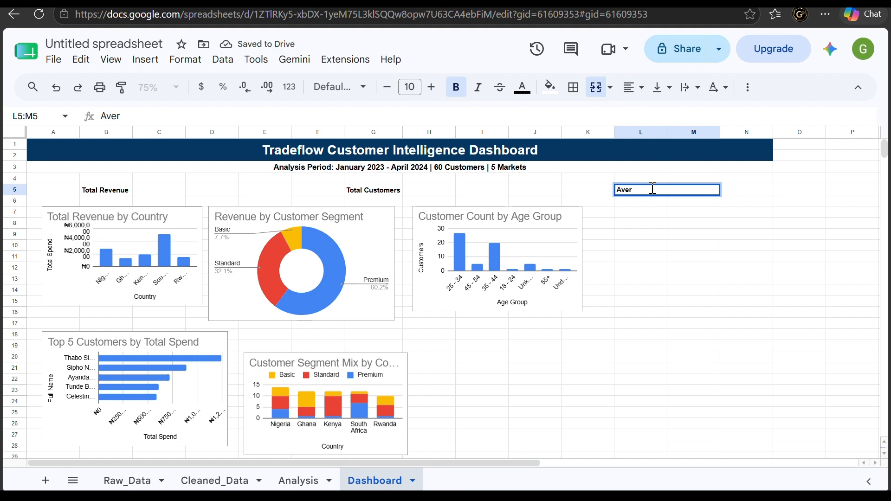
{"action": "type", "text": "age Customer Value"}
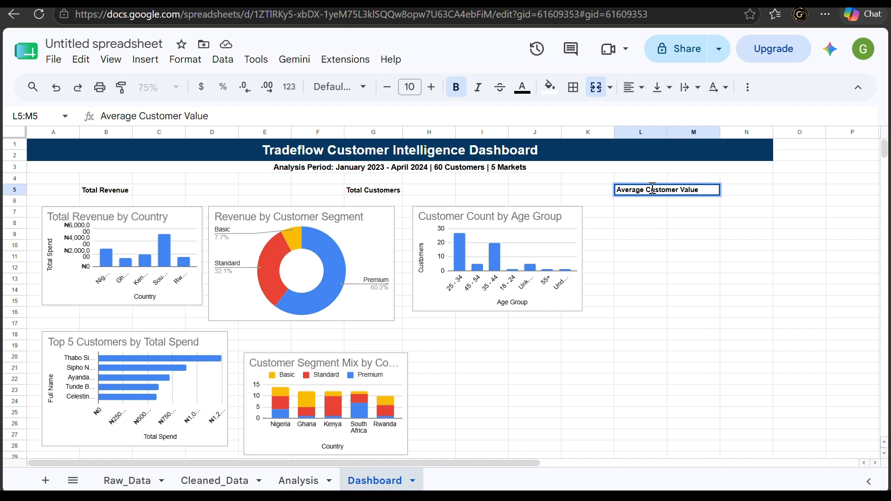
{"action": "left_click", "coordinate": [692, 212]}
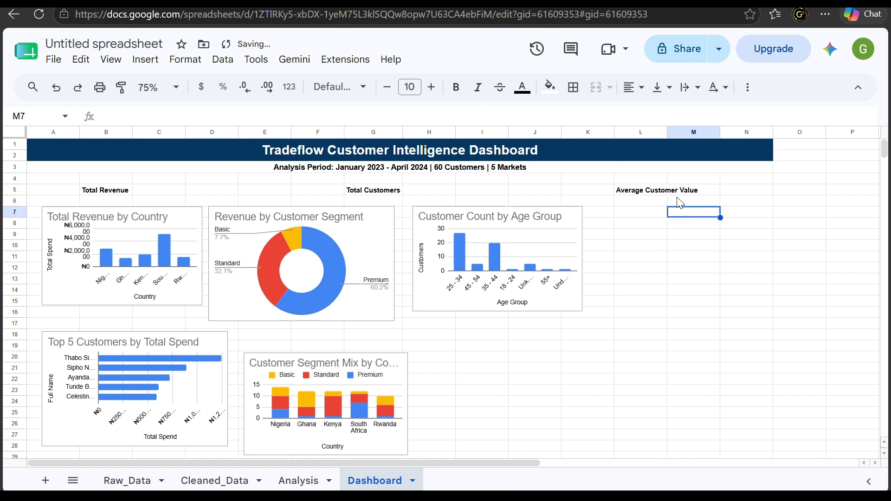
Select Dashboard cell B4 and check the customer count and total spend formulas in H3:H4 of the Analysis sheet.
{"action": "left_click", "coordinate": [122, 182]}
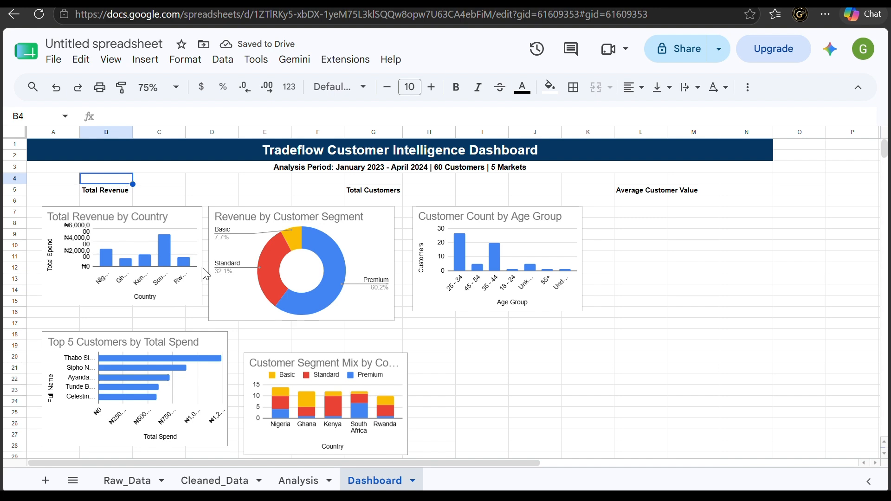
{"action": "left_click", "coordinate": [298, 481]}
{"action": "scroll", "coordinate": [343, 258], "scroll_direction": "up", "scroll_amount": 5}
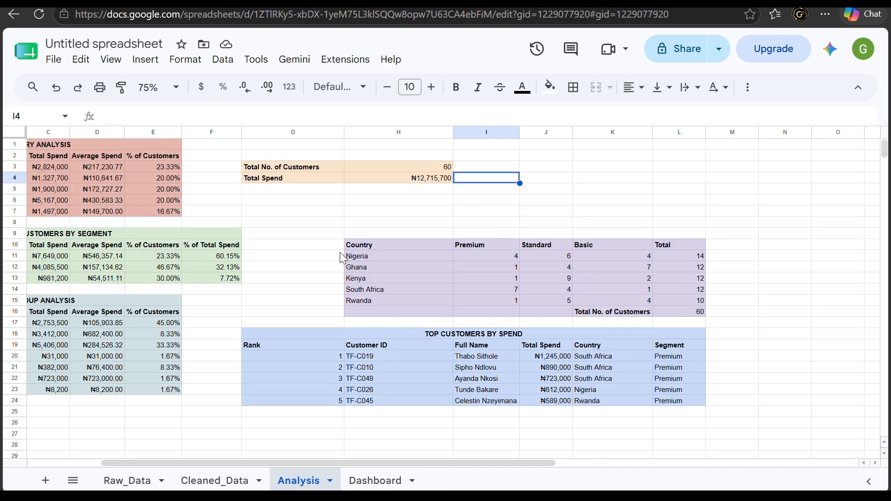
{"action": "left_click", "coordinate": [404, 164]}
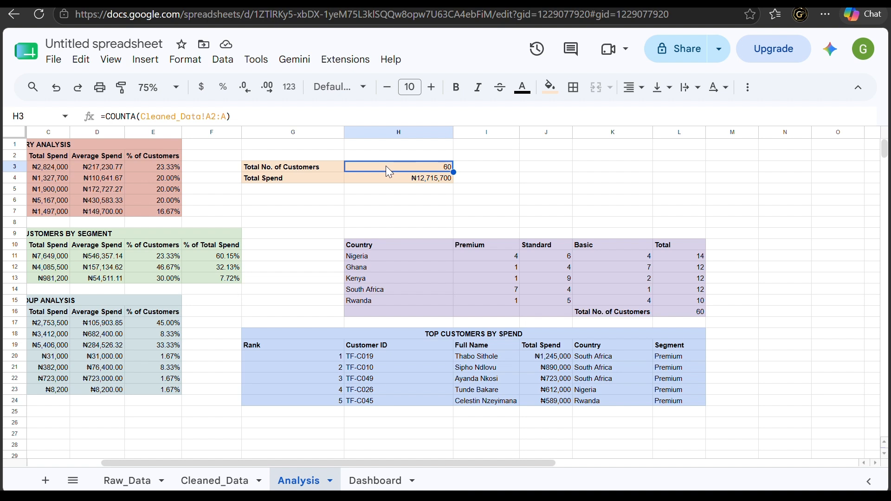
{"action": "left_click", "coordinate": [246, 113]}
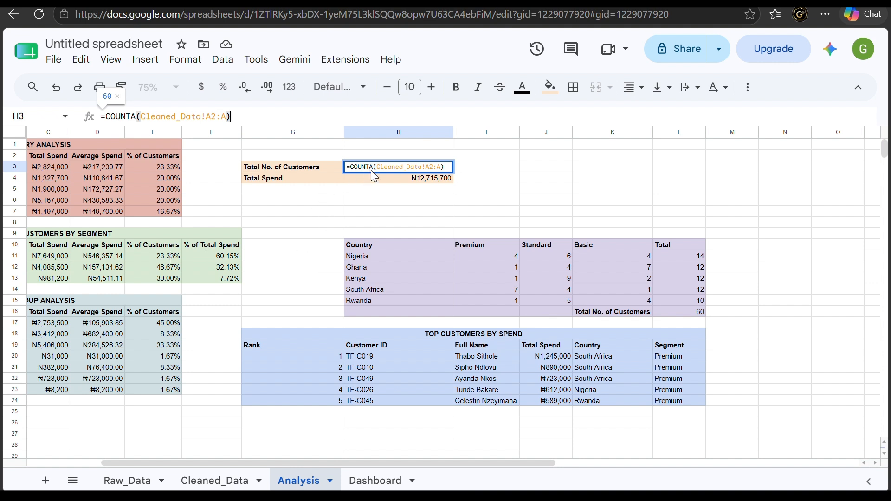
{"action": "left_click", "coordinate": [388, 177]}
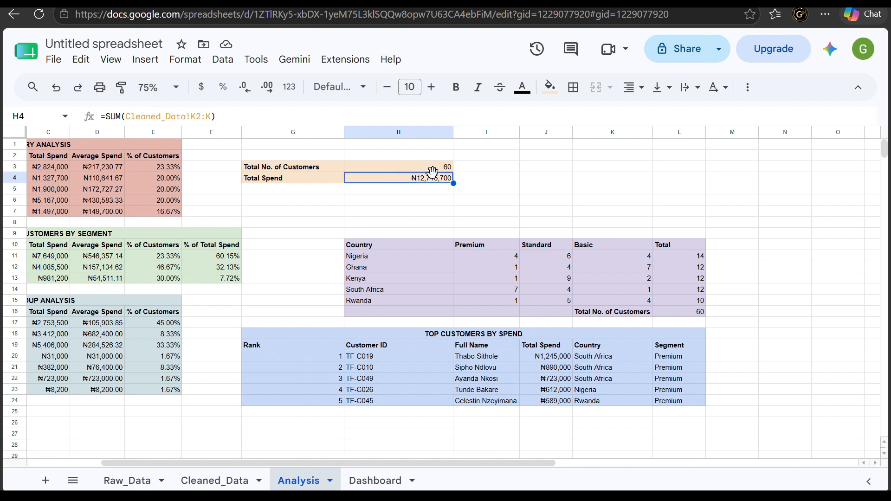
{"action": "left_click", "coordinate": [383, 488]}
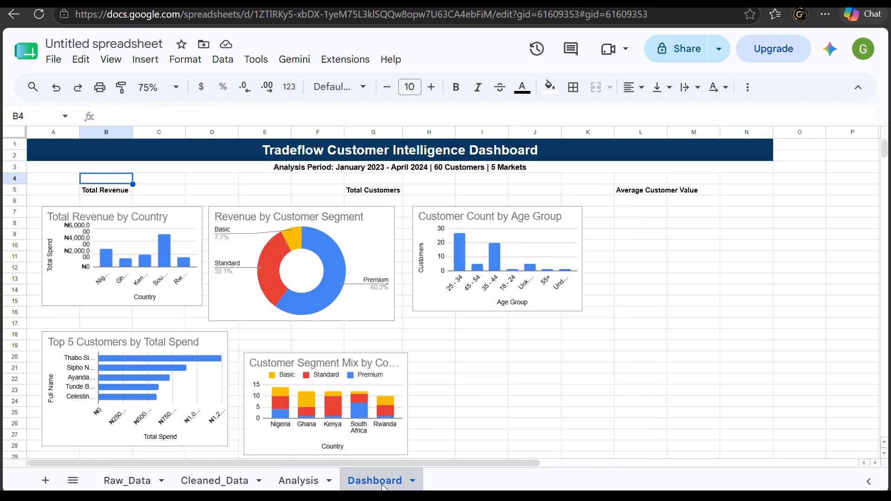
Copy the total spend formula =SUM(Cleaned_Data!K2:K) from Analysis cell H4 into Dashboard cell B4.
{"action": "left_click", "coordinate": [304, 482]}
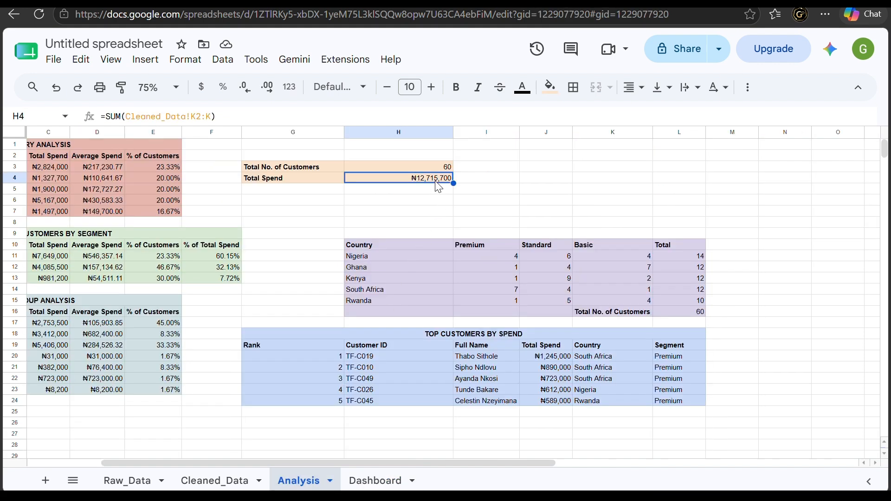
{"action": "left_click", "coordinate": [242, 114]}
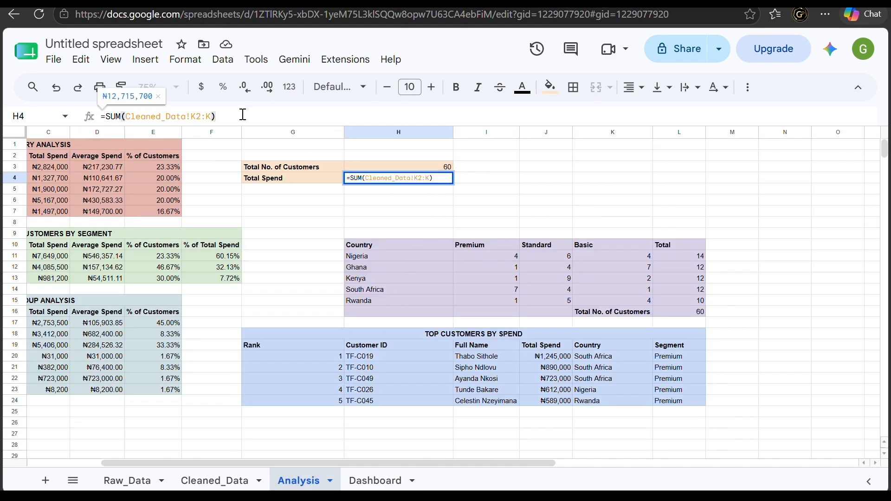
{"action": "key", "text": "ctrl+a"}
{"action": "key", "text": "ctrl+c"}
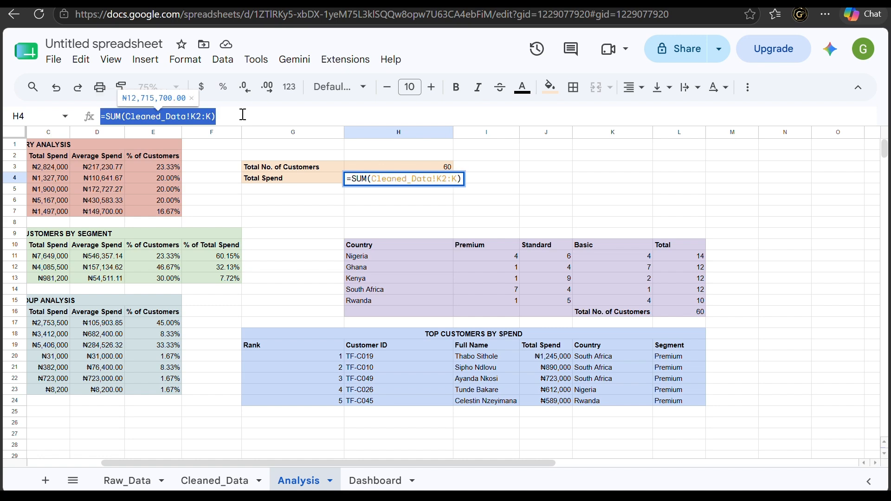
{"action": "left_click", "coordinate": [335, 224]}
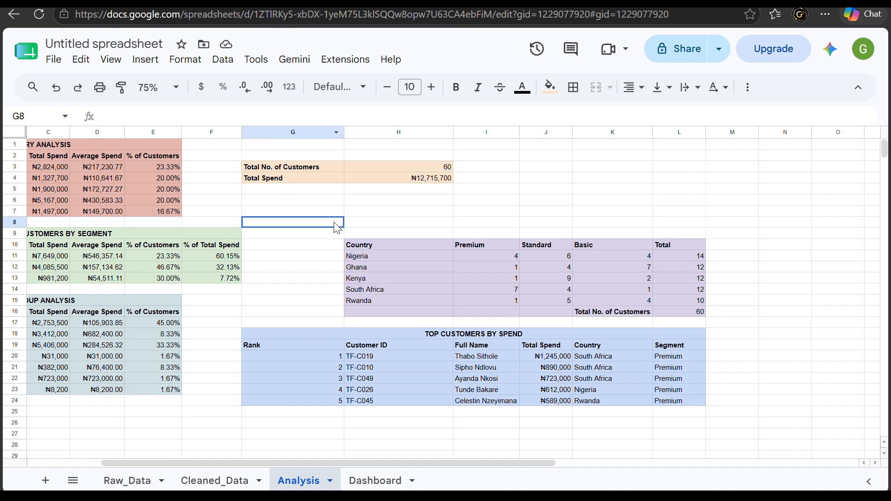
{"action": "left_click", "coordinate": [381, 483]}
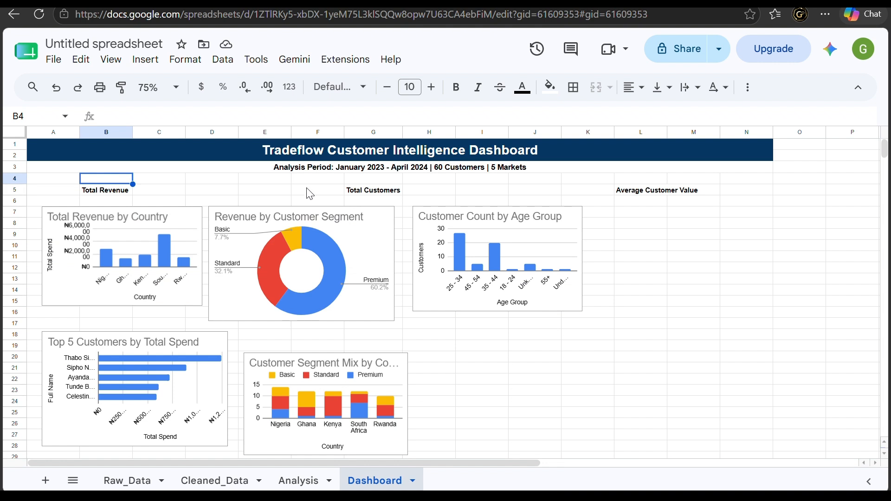
{"action": "key", "text": "ctrl+v"}
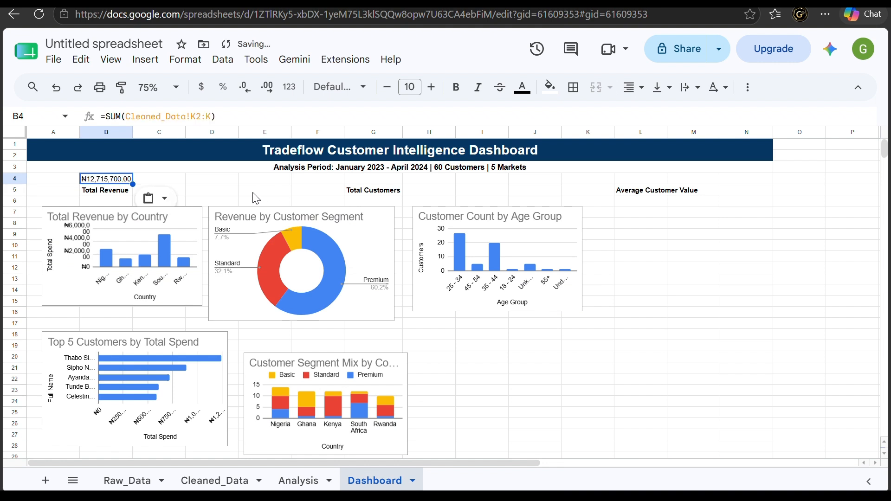
Widen column B slightly and make the total revenue figure in B4 bold.
{"action": "left_click_drag", "start_coordinate": [131, 133], "coordinate": [133, 133]}
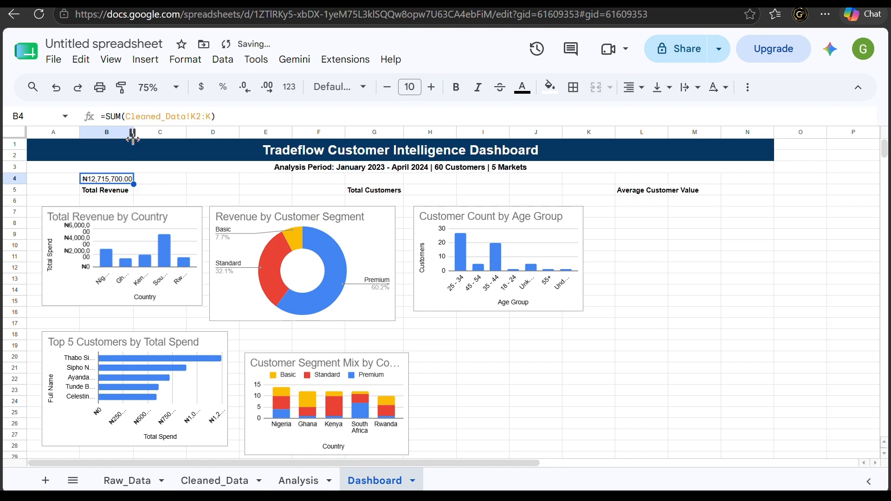
{"action": "left_click", "coordinate": [142, 182]}
{"action": "left_click", "coordinate": [128, 182]}
{"action": "key", "text": "ctrl+b"}
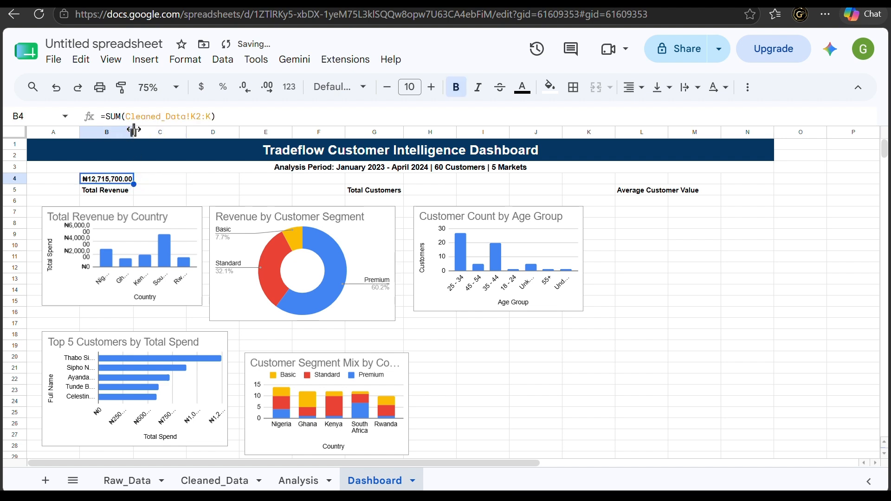
Copy the customer count formula =COUNTA(Cleaned_Data!A2:A) from Analysis cell H3 into Dashboard cell G4 and make it bold.
{"action": "left_click", "coordinate": [310, 481]}
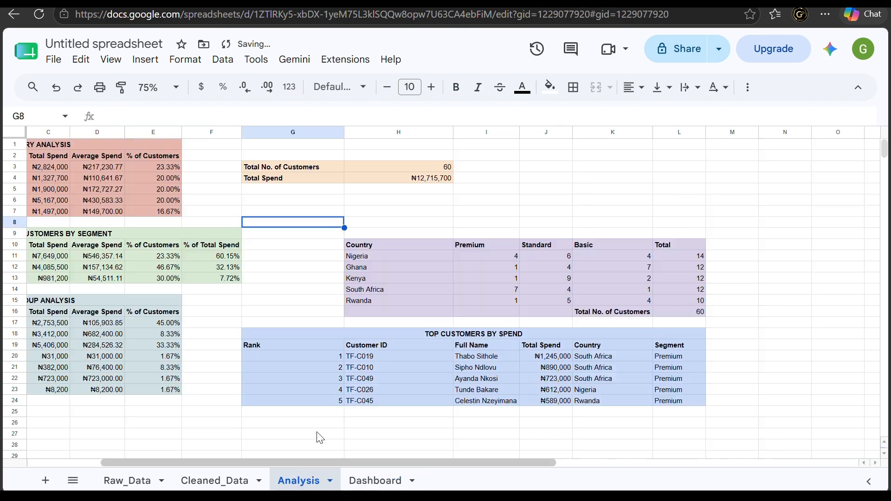
{"action": "left_click", "coordinate": [400, 167]}
{"action": "left_click", "coordinate": [271, 111]}
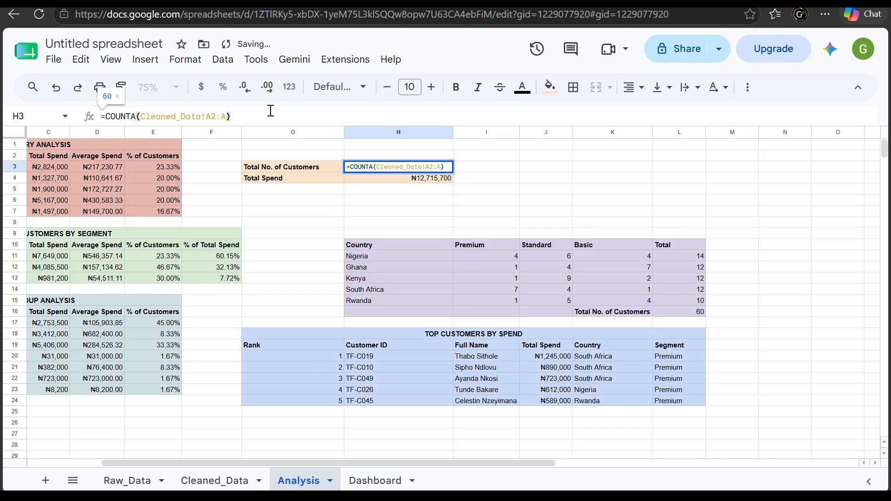
{"action": "key", "text": "ctrl+a"}
{"action": "key", "text": "ctrl+c"}
{"action": "left_click", "coordinate": [306, 269]}
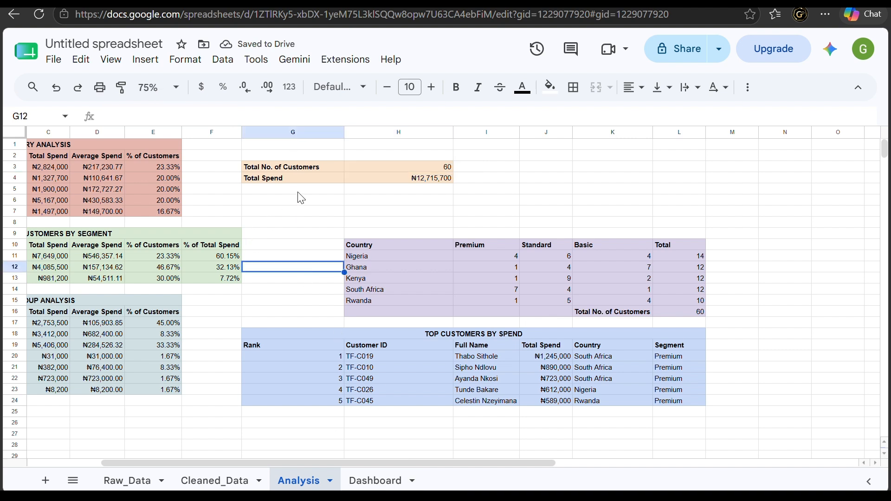
{"action": "left_click", "coordinate": [376, 482]}
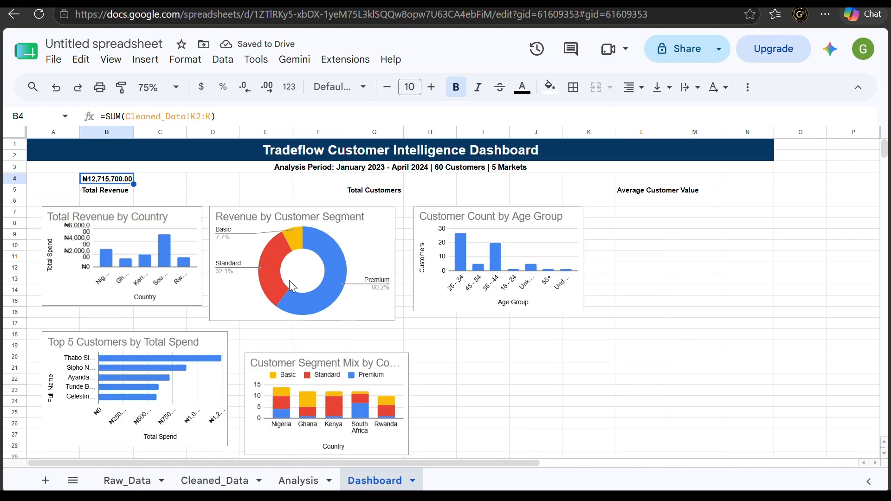
{"action": "left_click", "coordinate": [364, 183]}
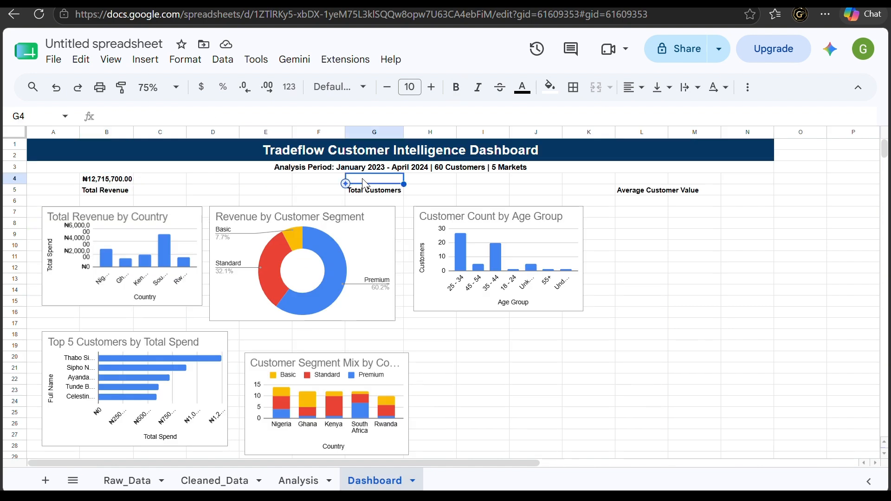
{"action": "key", "text": "ctrl+v"}
{"action": "left_click", "coordinate": [324, 190]}
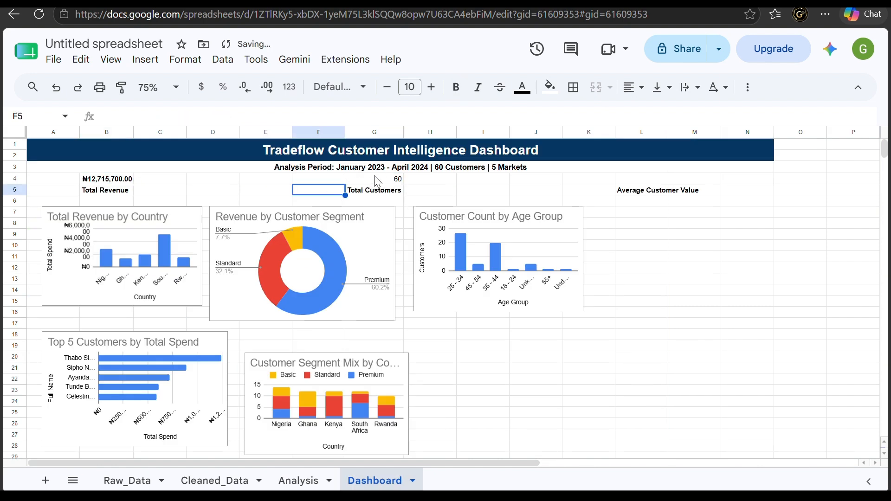
{"action": "left_click", "coordinate": [380, 177]}
{"action": "key", "text": "ctrl+b"}
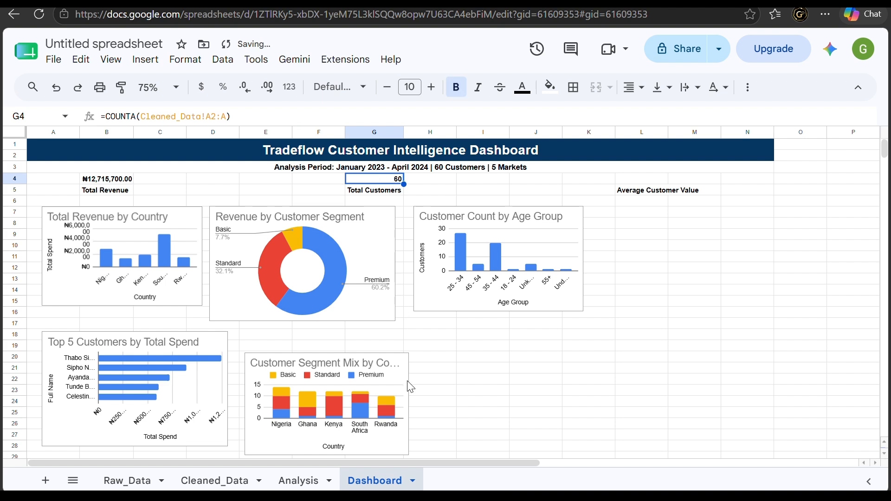
Merge cells L4:M4 above the Average Customer Value label.
{"action": "left_click", "coordinate": [666, 182]}
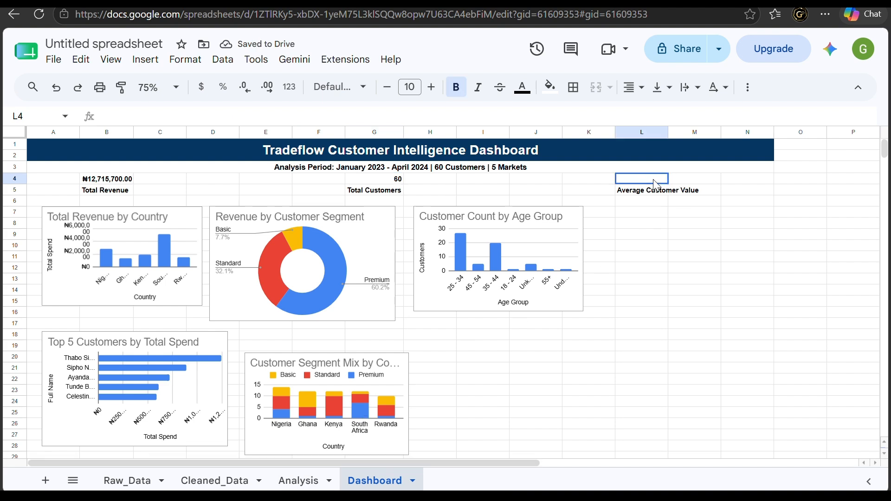
{"action": "left_click_drag", "start_coordinate": [656, 185], "coordinate": [689, 181]}
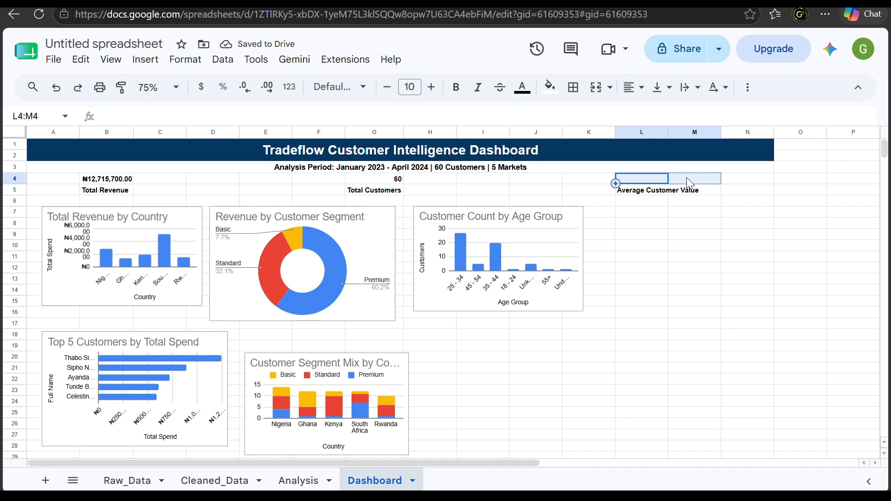
{"action": "left_click", "coordinate": [598, 92]}
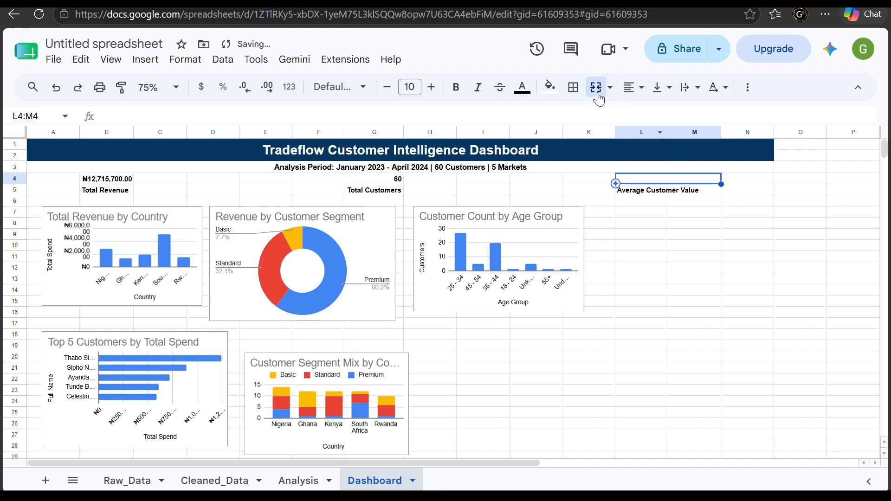
{"action": "left_click", "coordinate": [666, 224]}
Enter =(B4/G4) in merged cell L4 to calculate the average customer value and make the figure bold.
{"action": "left_click", "coordinate": [132, 182]}
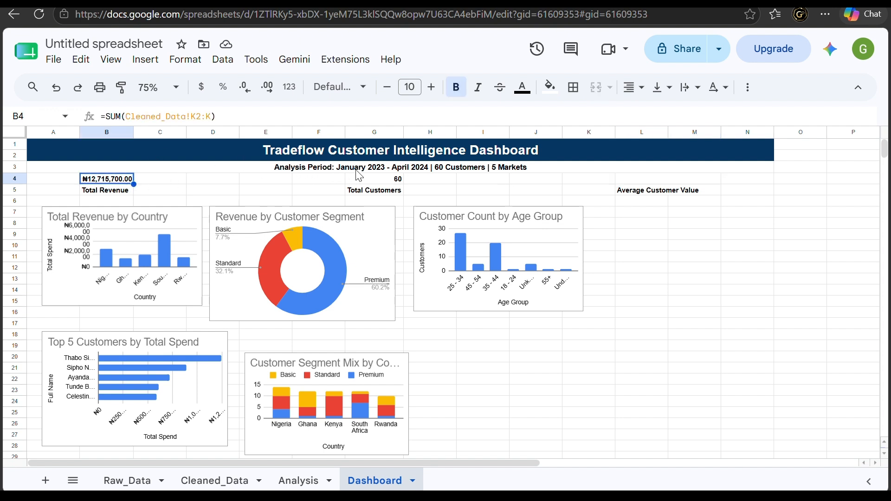
{"action": "left_click", "coordinate": [363, 180]}
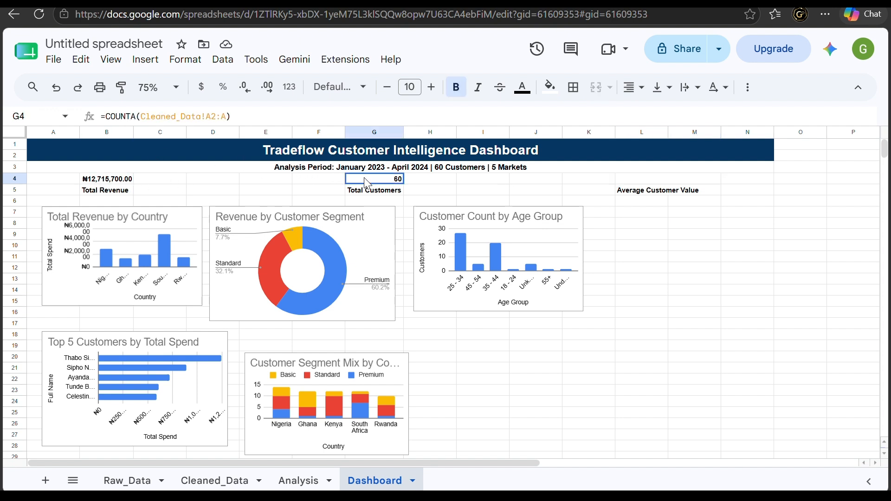
{"action": "left_click", "coordinate": [657, 179]}
{"action": "type", "text": "=("}
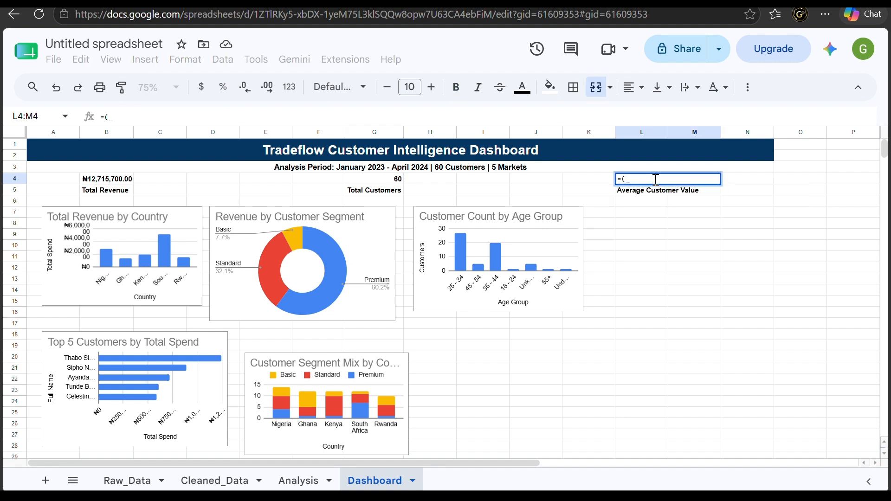
{"action": "type", "text": "B"}
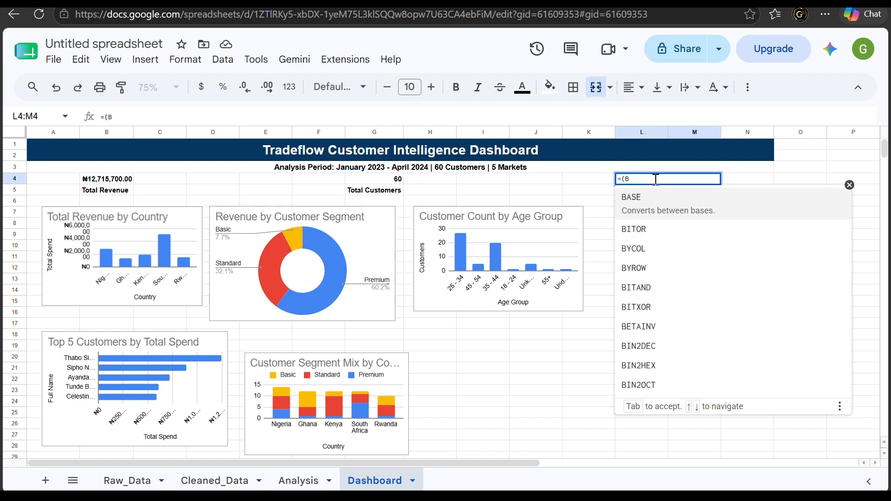
{"action": "type", "text": "4"}
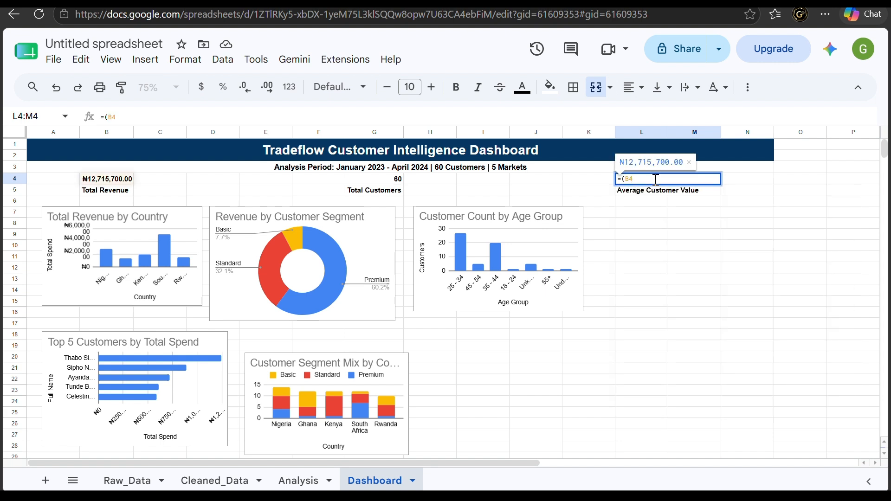
{"action": "type", "text": "/"}
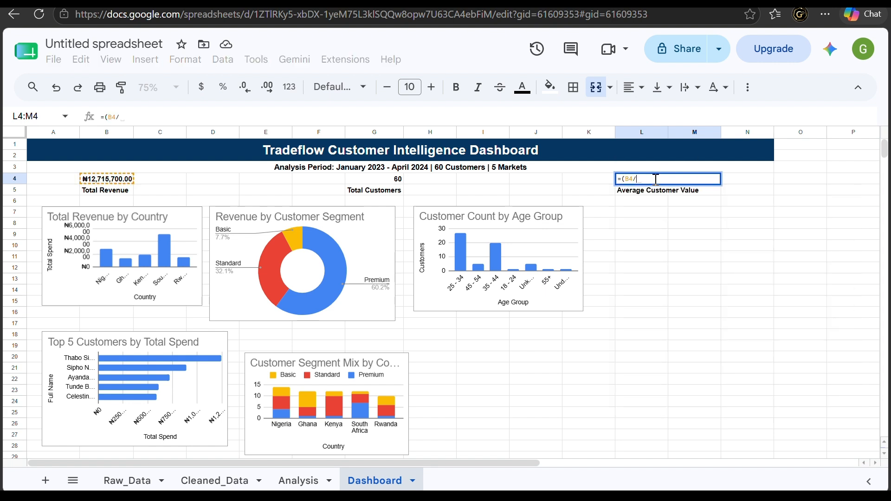
{"action": "type", "text": "G4"}
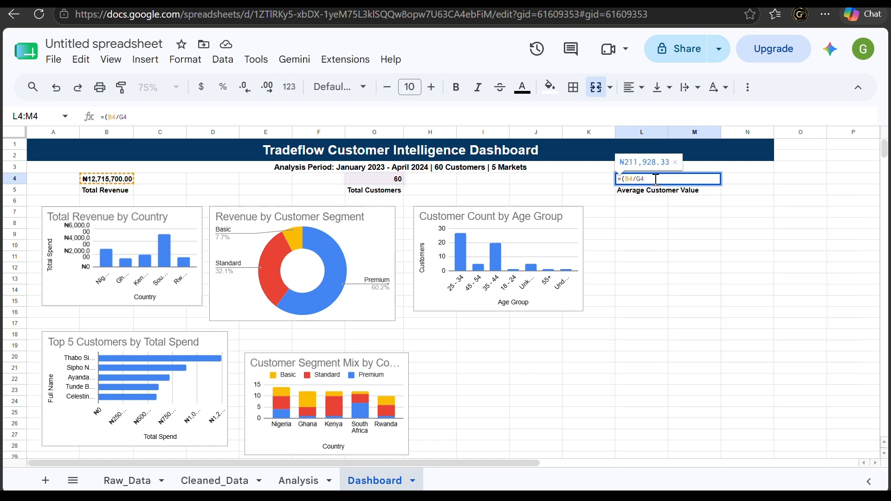
{"action": "type", "text": ")"}
{"action": "key", "text": "Return"}
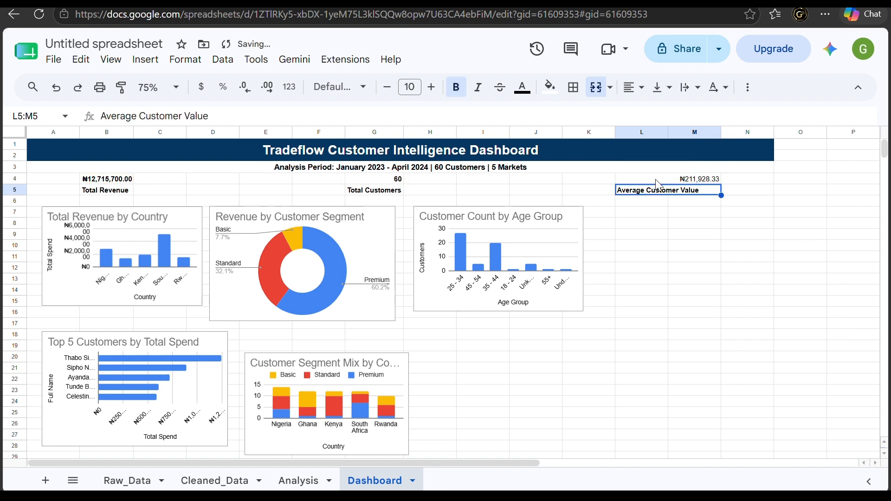
{"action": "left_click", "coordinate": [673, 182]}
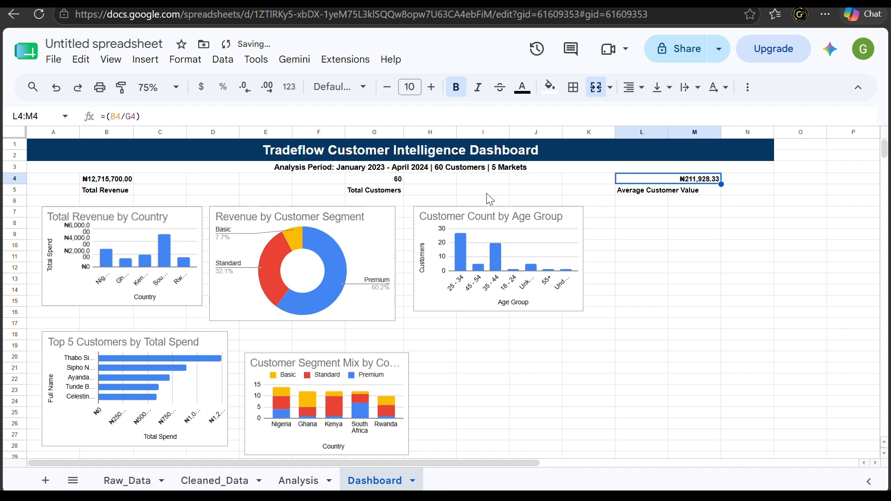
Centre-align the figures and labels of the three summary metrics in B4:B5, G4:G5 and L4:M5.
{"action": "left_click", "coordinate": [129, 187]}
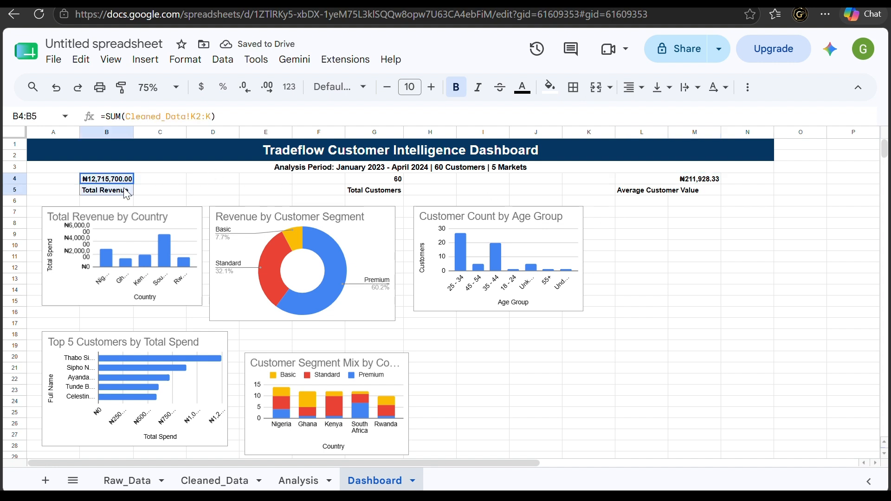
{"action": "left_click", "coordinate": [634, 87]}
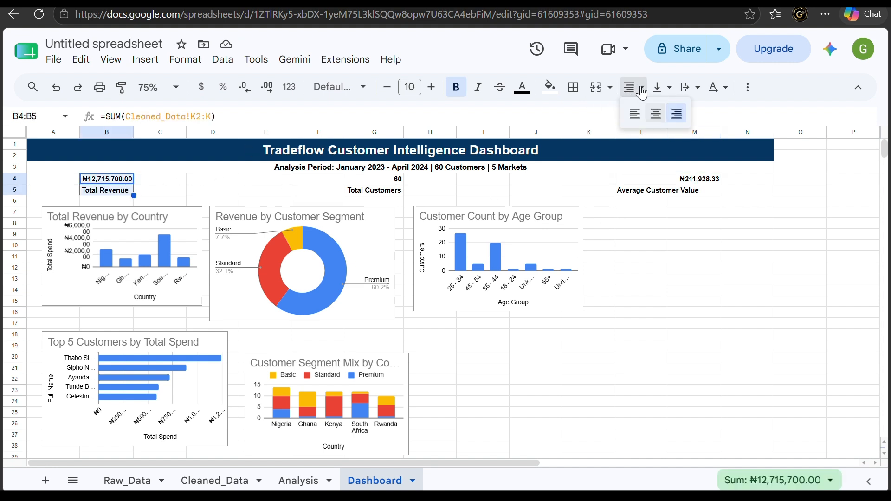
{"action": "left_click", "coordinate": [655, 113]}
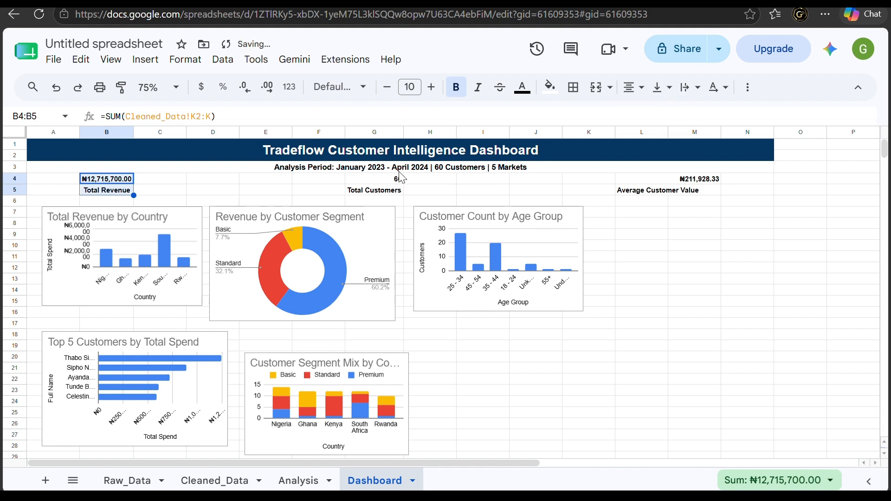
{"action": "left_click", "coordinate": [393, 181]}
{"action": "left_click_drag", "start_coordinate": [391, 183], "coordinate": [393, 192]}
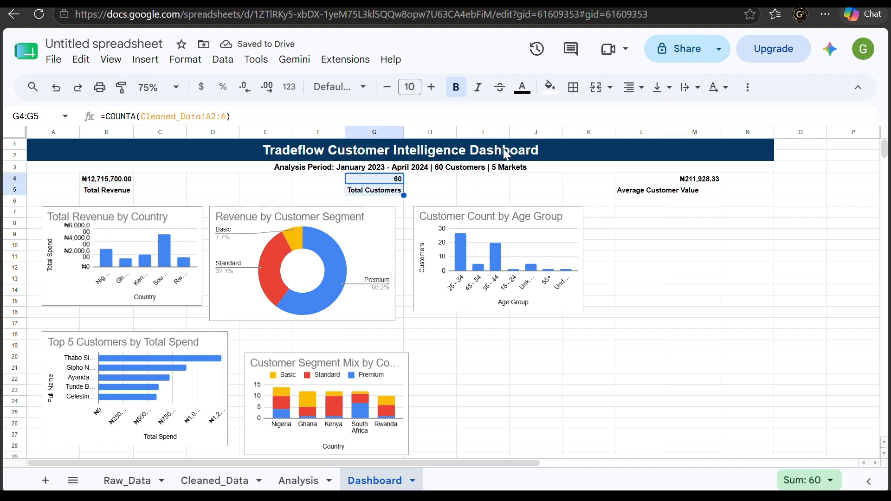
{"action": "left_click", "coordinate": [632, 87]}
{"action": "left_click", "coordinate": [660, 113]}
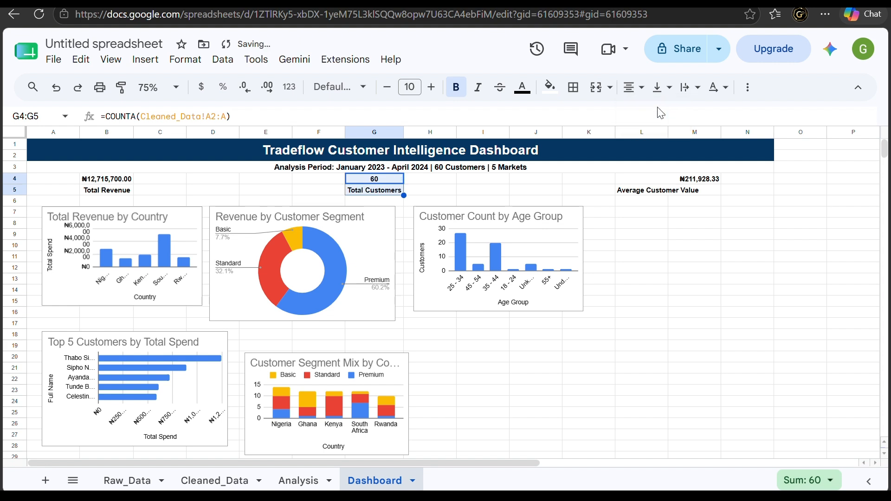
{"action": "left_click_drag", "start_coordinate": [680, 180], "coordinate": [674, 193]}
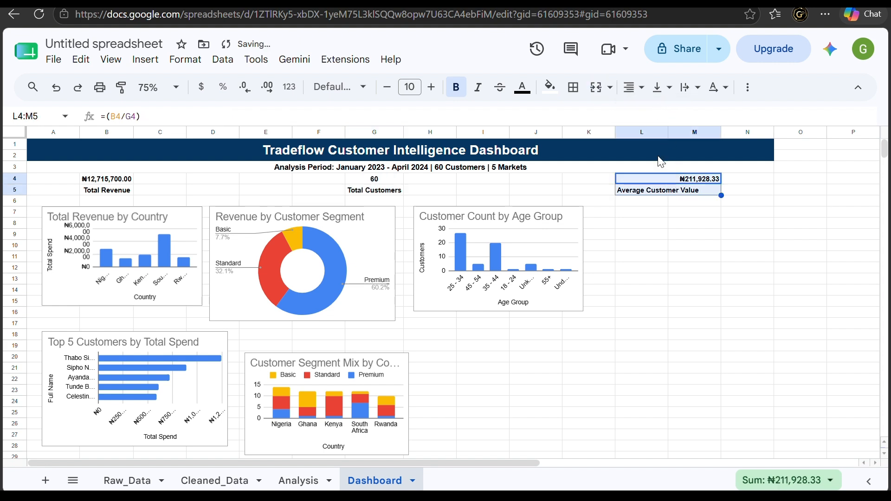
{"action": "left_click", "coordinate": [632, 87]}
{"action": "left_click", "coordinate": [655, 113]}
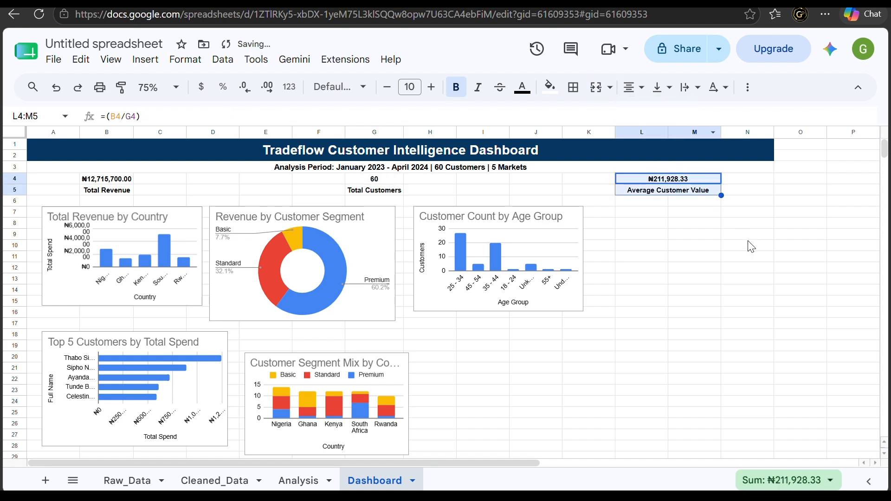
{"action": "left_click", "coordinate": [764, 268]}
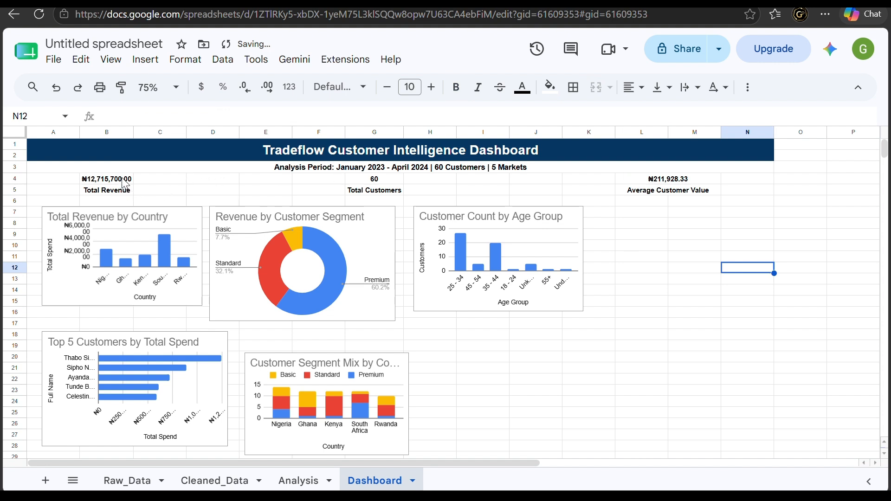
Try a light blue 2 fill on the total revenue cells B4:B5.
{"action": "left_click_drag", "start_coordinate": [125, 180], "coordinate": [131, 194]}
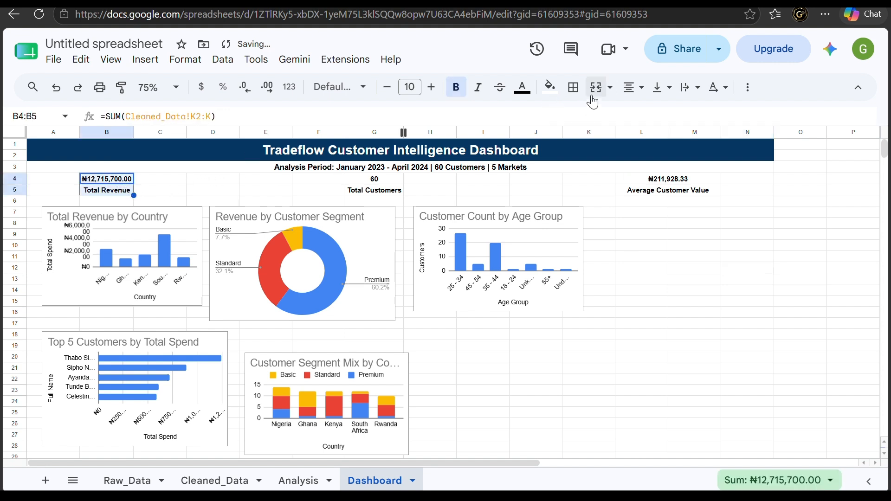
{"action": "left_click", "coordinate": [551, 88]}
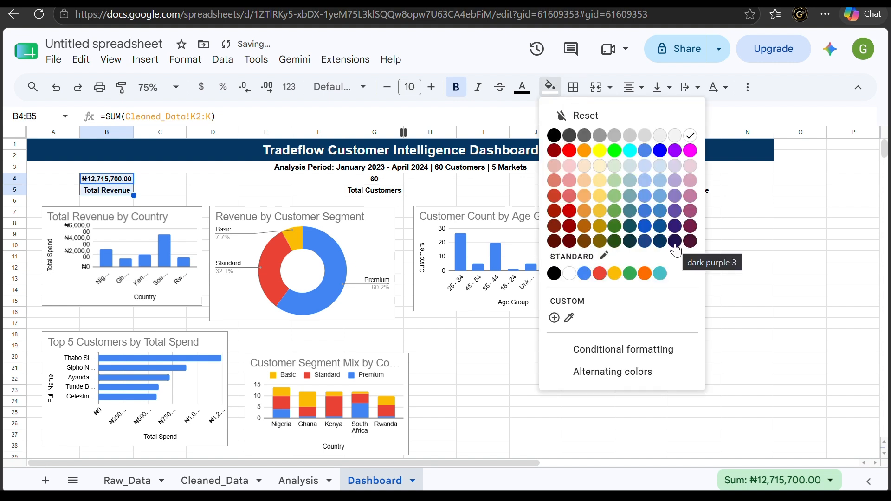
{"action": "left_click", "coordinate": [659, 181]}
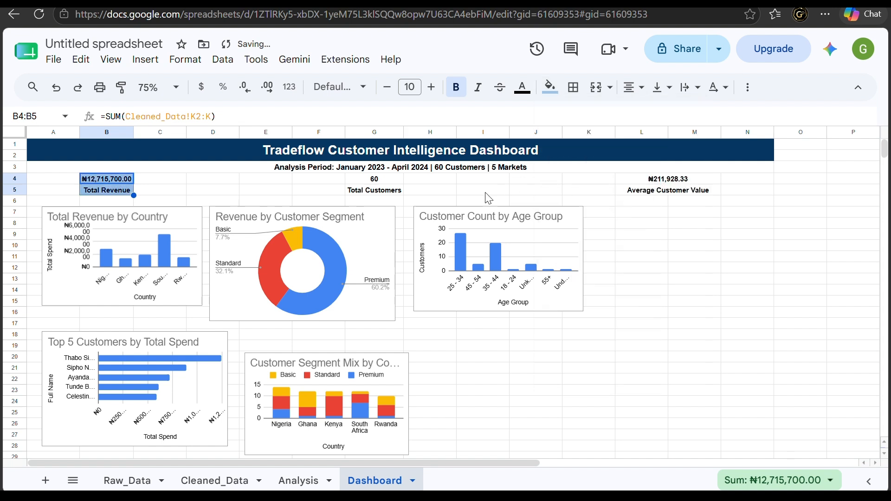
{"action": "left_click", "coordinate": [439, 190]}
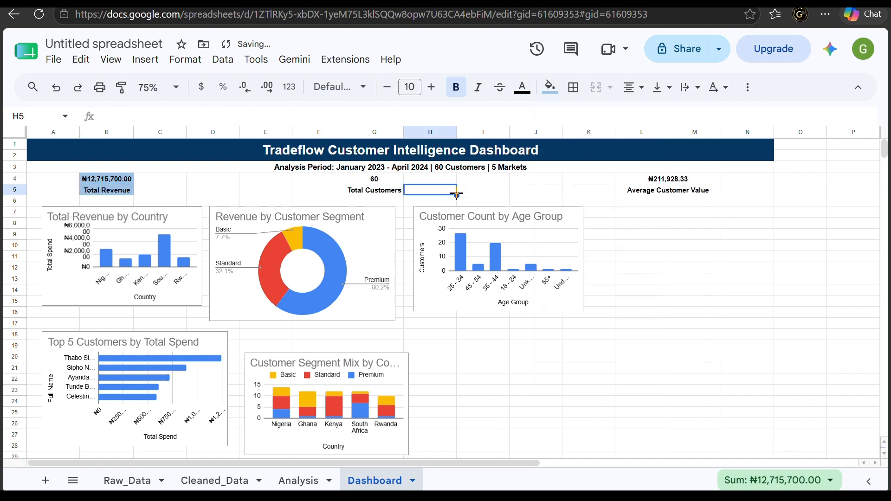
{"action": "left_click", "coordinate": [111, 181]}
{"action": "double_click", "coordinate": [110, 182]}
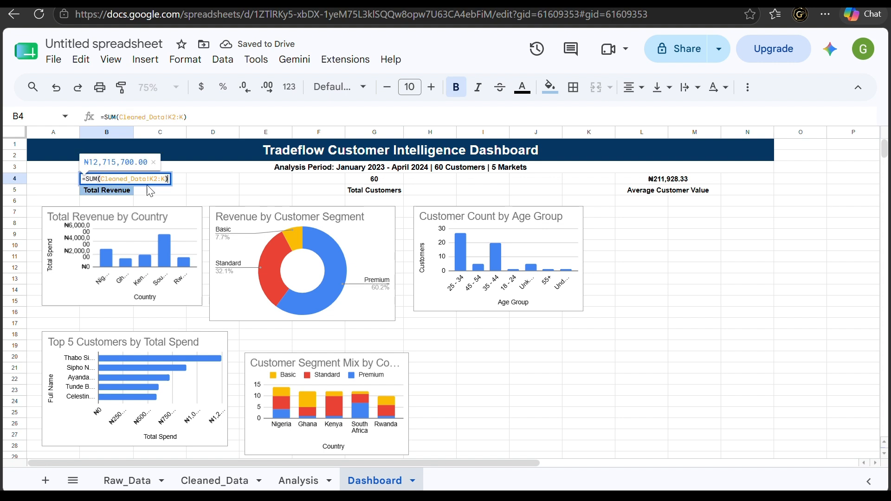
{"action": "key", "text": "Tab"}
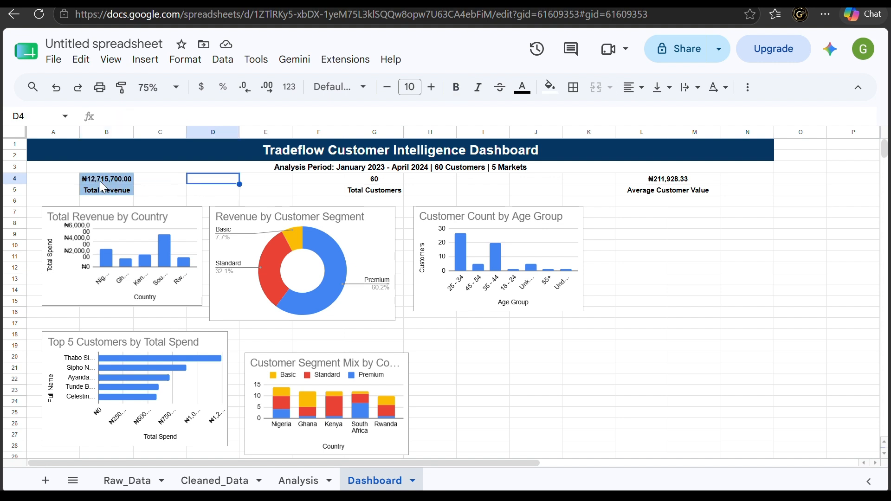
Fill the three summary metric blocks B4:B5, G4:G5 and L4:M5 with light blue 3.
{"action": "left_click_drag", "start_coordinate": [100, 182], "coordinate": [108, 185]}
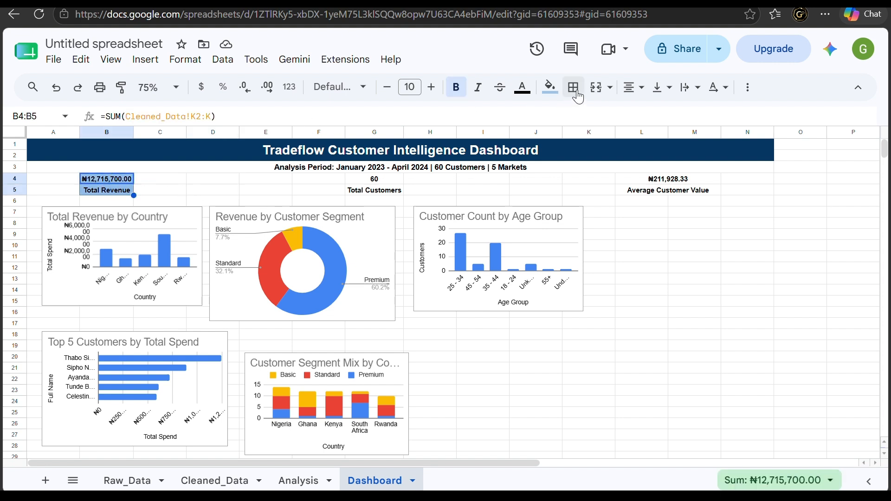
{"action": "left_click", "coordinate": [550, 87]}
{"action": "left_click", "coordinate": [666, 168]}
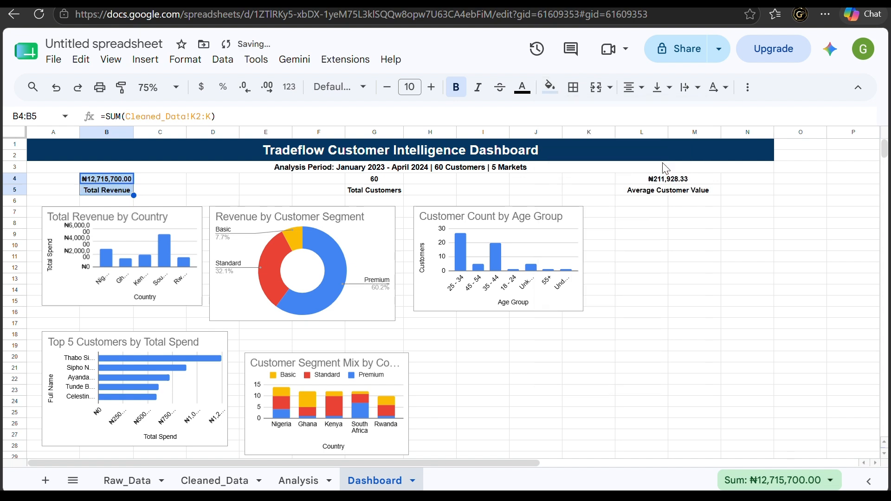
{"action": "left_click", "coordinate": [379, 179]}
{"action": "left_click_drag", "start_coordinate": [379, 178], "coordinate": [381, 192]}
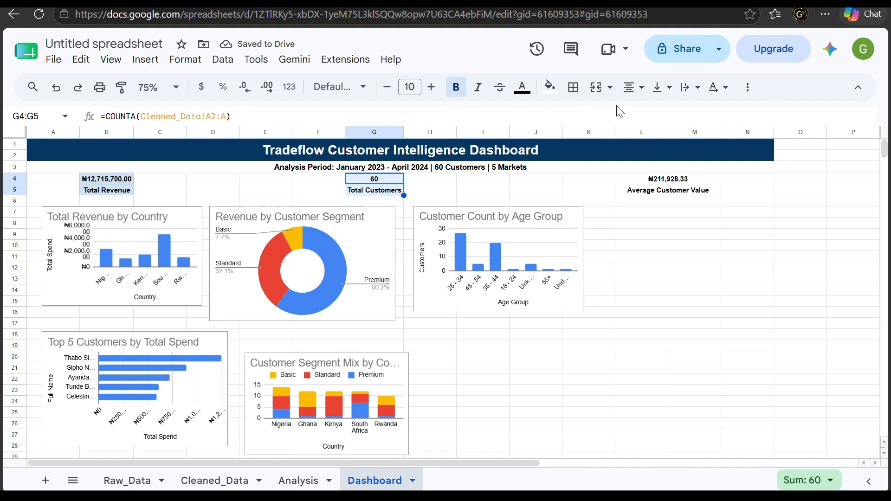
{"action": "left_click", "coordinate": [551, 87]}
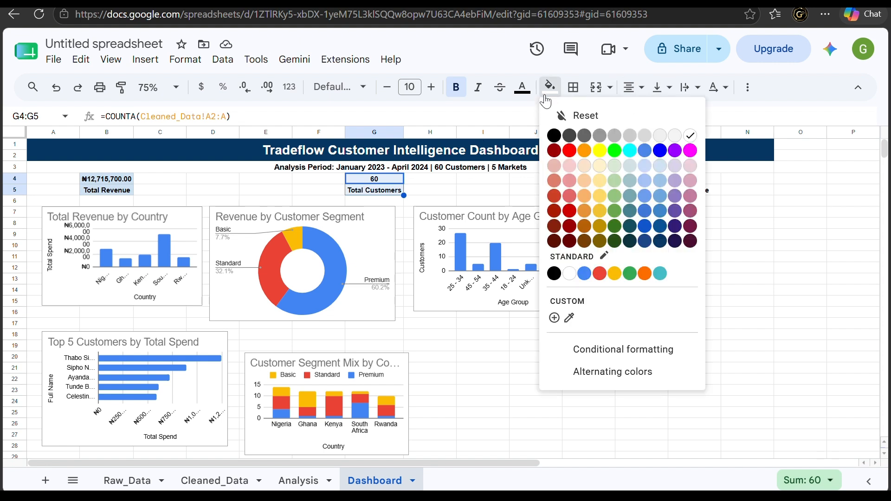
{"action": "left_click", "coordinate": [662, 165]}
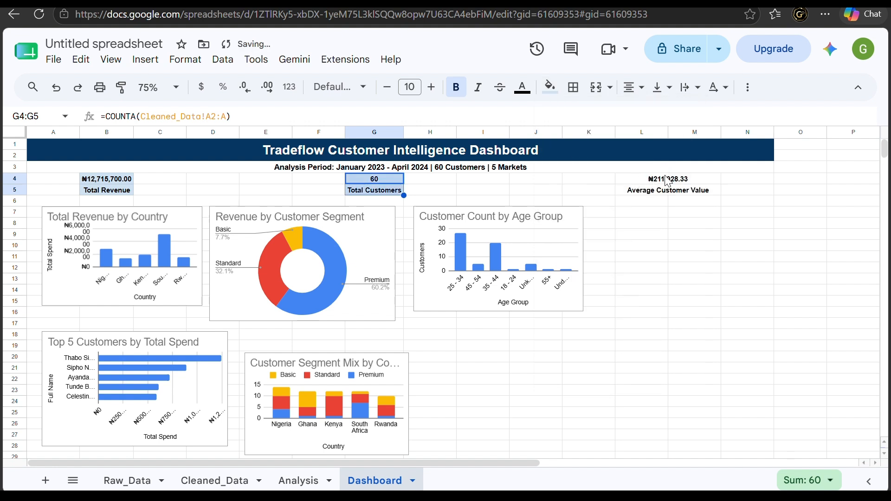
{"action": "left_click", "coordinate": [664, 181]}
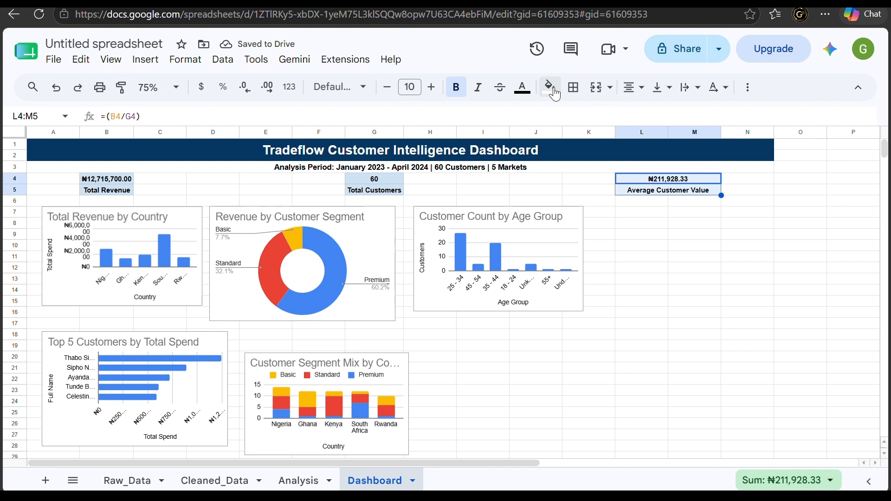
{"action": "left_click", "coordinate": [550, 87]}
{"action": "left_click", "coordinate": [664, 168]}
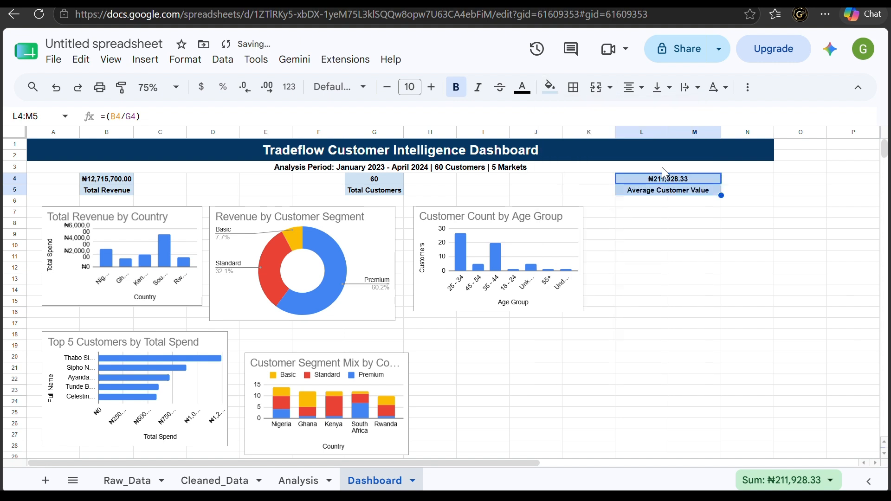
{"action": "left_click", "coordinate": [762, 268]}
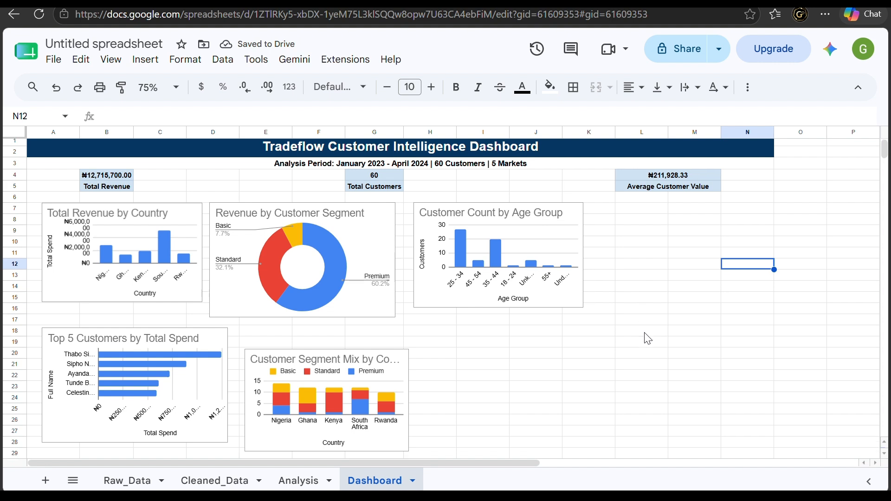
{"action": "scroll", "coordinate": [645, 337], "scroll_direction": "down", "scroll_amount": 2}
{"action": "scroll", "coordinate": [648, 339], "scroll_direction": "up", "scroll_amount": 2}
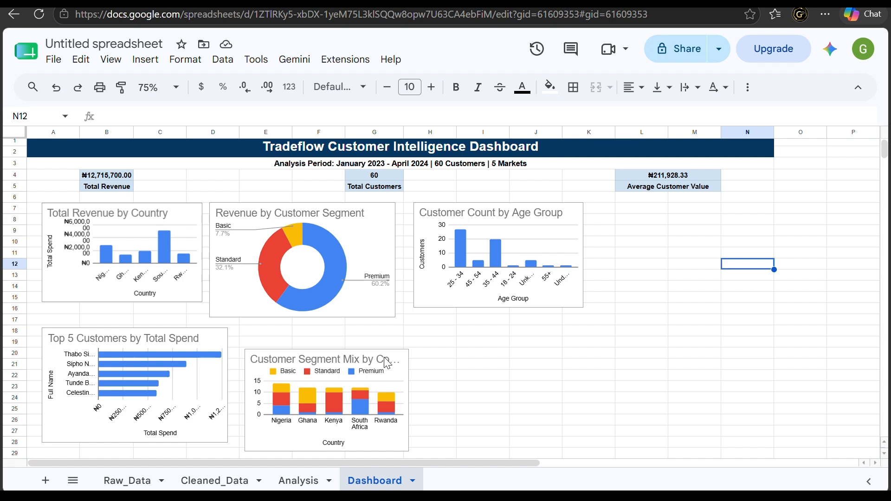
Clear the upper area by moving the Customer Segment Mix chart down to about I27 and the Top 5 Customers chart to about A31.
{"action": "left_click", "coordinate": [379, 373]}
{"action": "left_click_drag", "start_coordinate": [364, 366], "coordinate": [584, 444]}
{"action": "scroll", "coordinate": [165, 300], "scroll_direction": "down", "scroll_amount": 3}
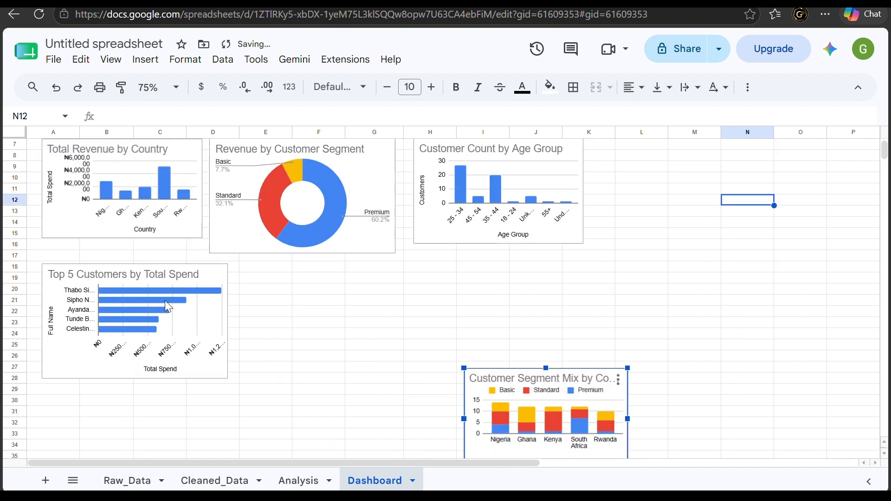
{"action": "left_click", "coordinate": [172, 289]}
{"action": "left_click_drag", "start_coordinate": [179, 282], "coordinate": [154, 427]}
{"action": "scroll", "coordinate": [203, 397], "scroll_direction": "down", "scroll_amount": 2}
{"action": "scroll", "coordinate": [460, 216], "scroll_direction": "up", "scroll_amount": 4}
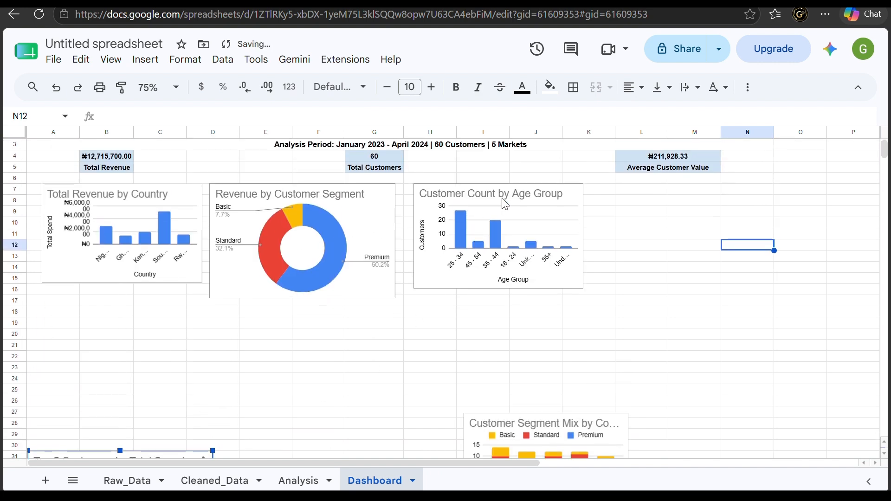
Move the Customer Count by Age Group chart down to about E27 and the Revenue by Customer Segment chart to about L18.
{"action": "left_click", "coordinate": [477, 242]}
{"action": "left_click_drag", "start_coordinate": [478, 243], "coordinate": [330, 457]}
{"action": "scroll", "coordinate": [344, 265], "scroll_direction": "down", "scroll_amount": 2}
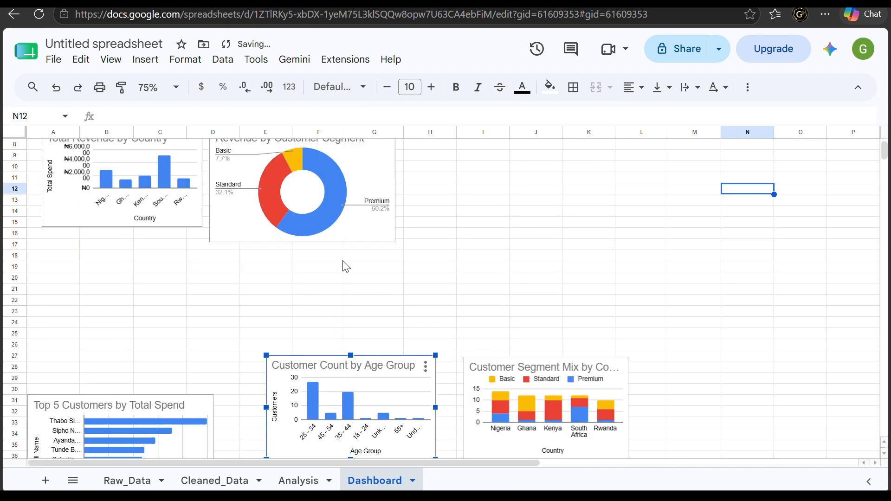
{"action": "scroll", "coordinate": [360, 218], "scroll_direction": "up", "scroll_amount": 4}
{"action": "left_click", "coordinate": [284, 216]}
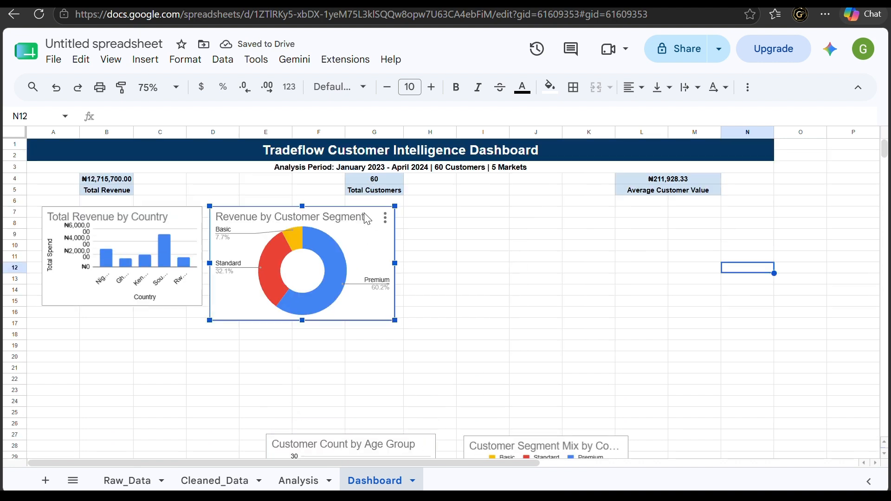
{"action": "left_click_drag", "start_coordinate": [283, 216], "coordinate": [709, 327]}
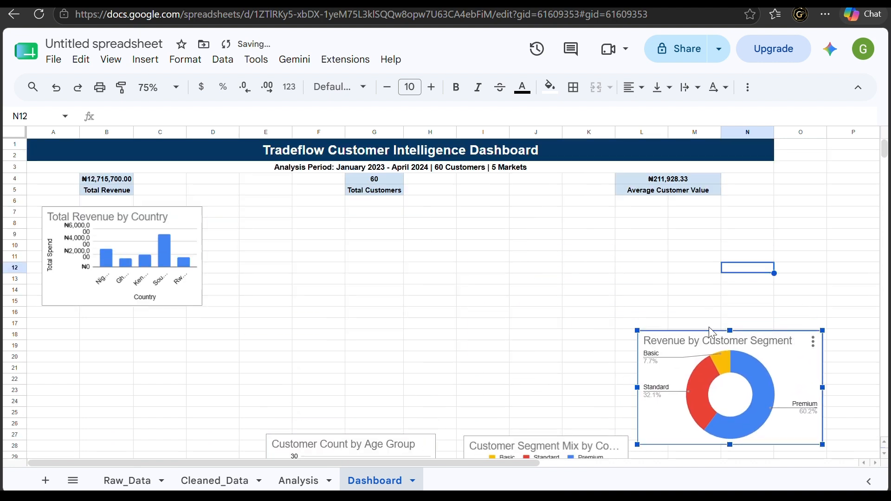
Place the Total Revenue by Country chart at A6 and enlarge it to cover columns A to G down to row 21.
{"action": "left_click", "coordinate": [164, 215]}
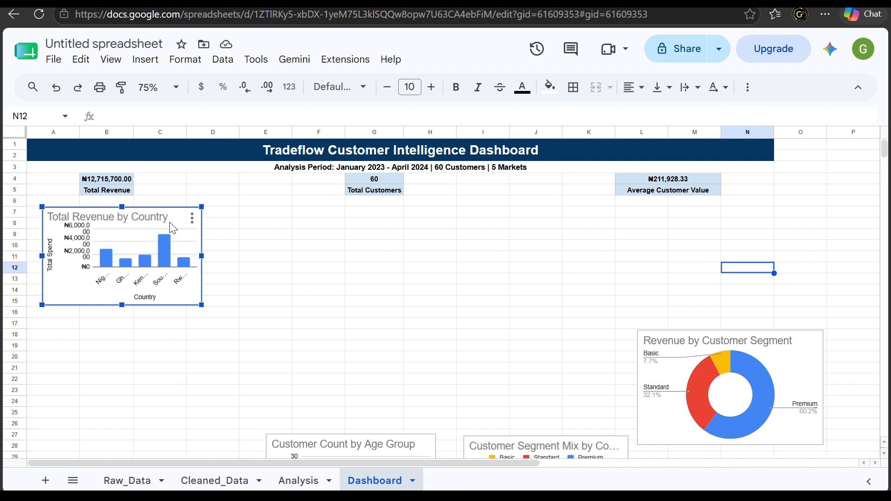
{"action": "left_click_drag", "start_coordinate": [173, 227], "coordinate": [151, 211]}
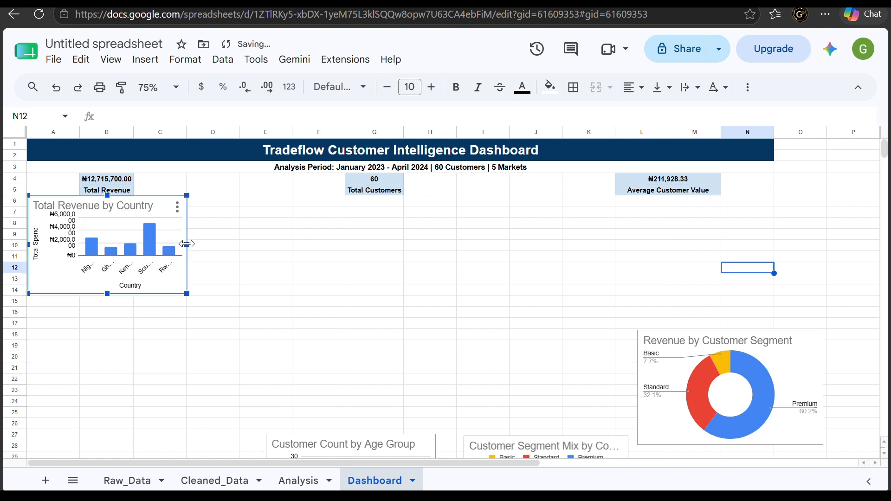
{"action": "left_click_drag", "start_coordinate": [187, 244], "coordinate": [404, 273]}
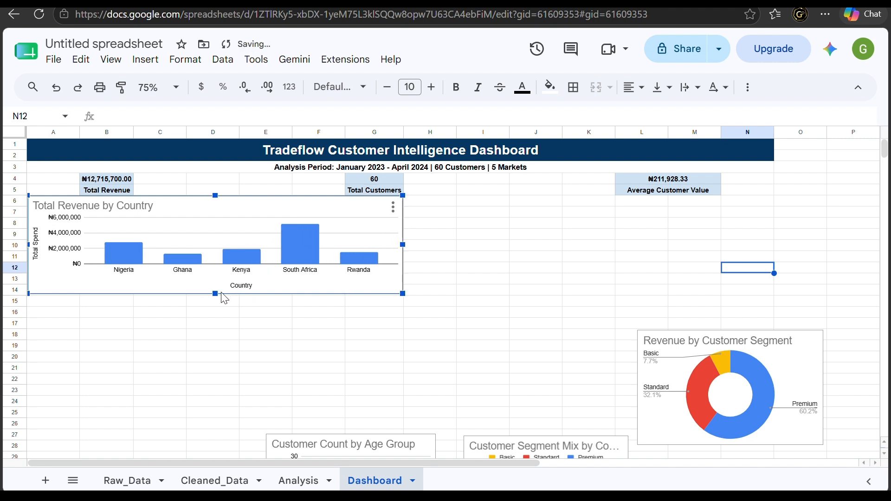
{"action": "left_click_drag", "start_coordinate": [214, 300], "coordinate": [200, 380]}
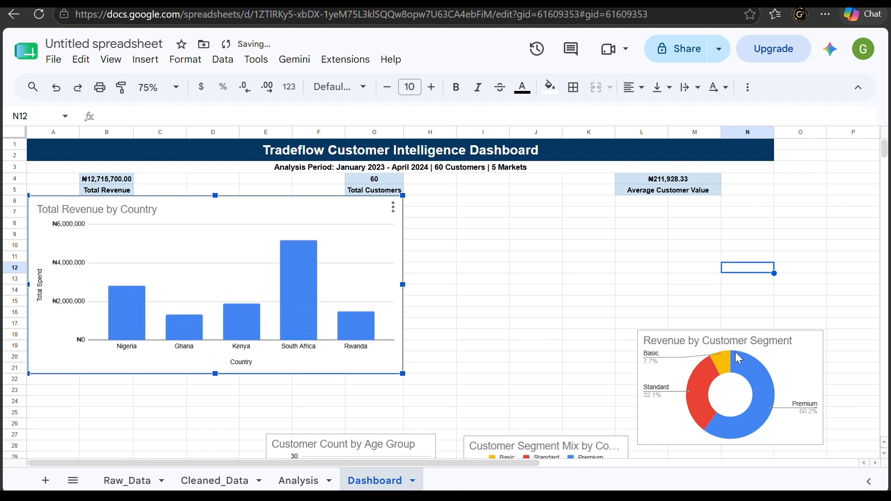
Place the Revenue by Customer Segment chart beside the revenue by country chart and enlarge it to cover H6:N21.
{"action": "left_click", "coordinate": [757, 354]}
{"action": "left_click_drag", "start_coordinate": [794, 352], "coordinate": [567, 219]}
{"action": "left_click_drag", "start_coordinate": [588, 253], "coordinate": [772, 251]}
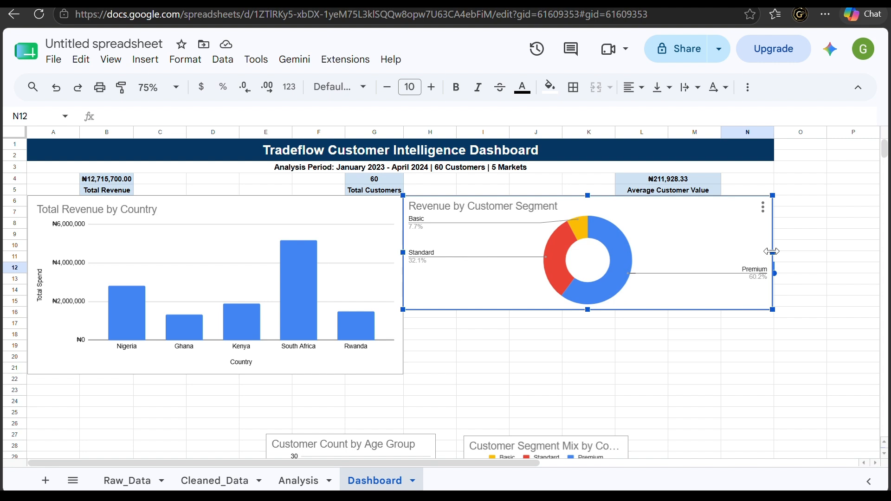
{"action": "left_click_drag", "start_coordinate": [772, 252], "coordinate": [774, 251]}
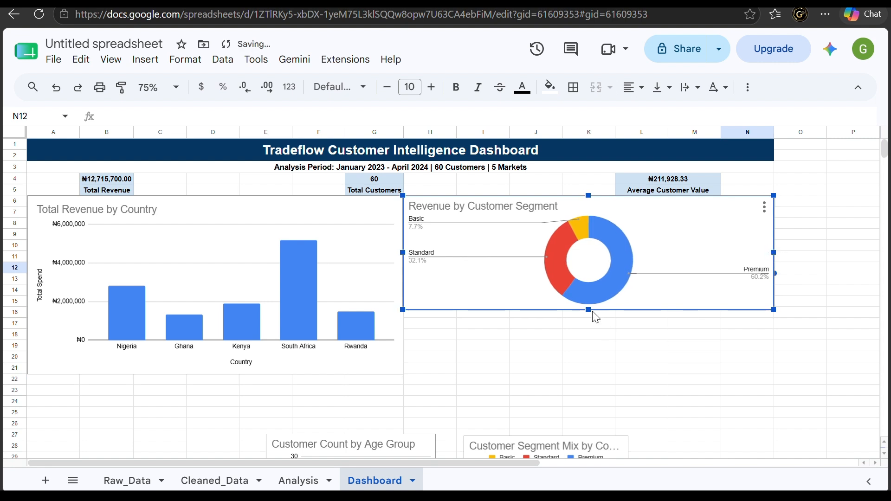
{"action": "left_click_drag", "start_coordinate": [587, 311], "coordinate": [591, 375]}
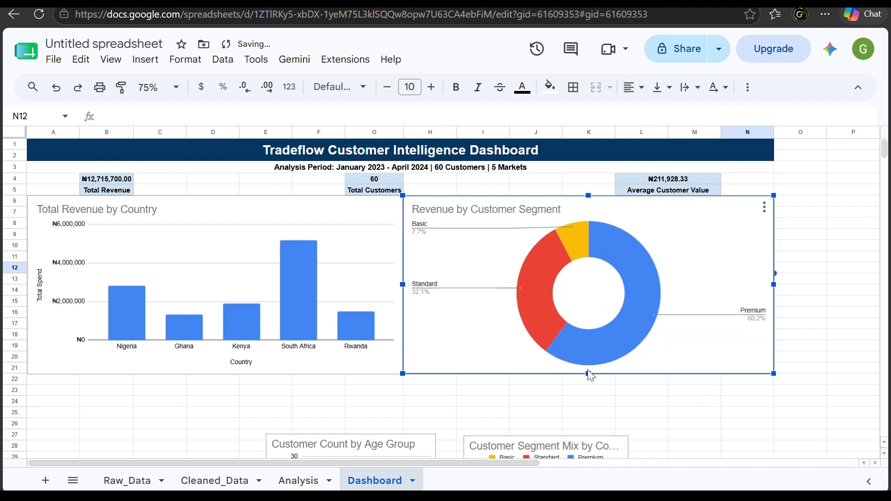
{"action": "left_click", "coordinate": [846, 305]}
Shift the Top 5 Customers chart down to about row 36, and place the Customer Count by Age Group chart at A22, widened to column G.
{"action": "scroll", "coordinate": [789, 391], "scroll_direction": "down", "scroll_amount": 1}
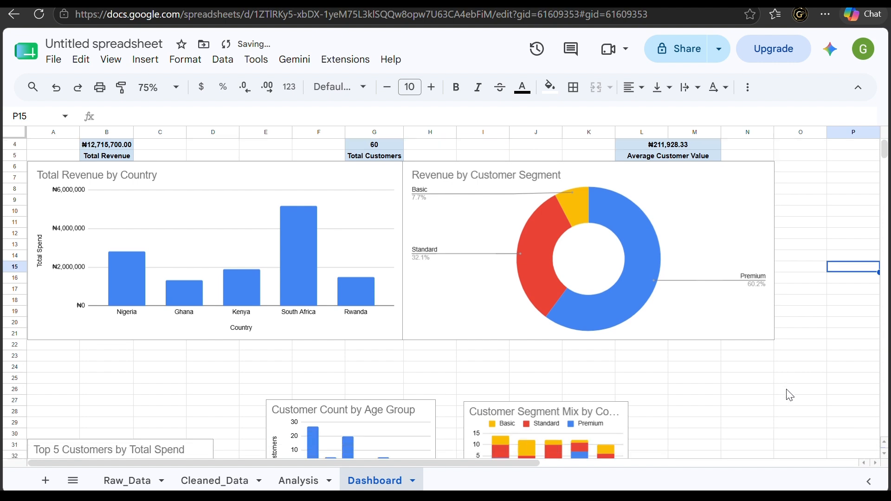
{"action": "scroll", "coordinate": [789, 395], "scroll_direction": "down", "scroll_amount": 3}
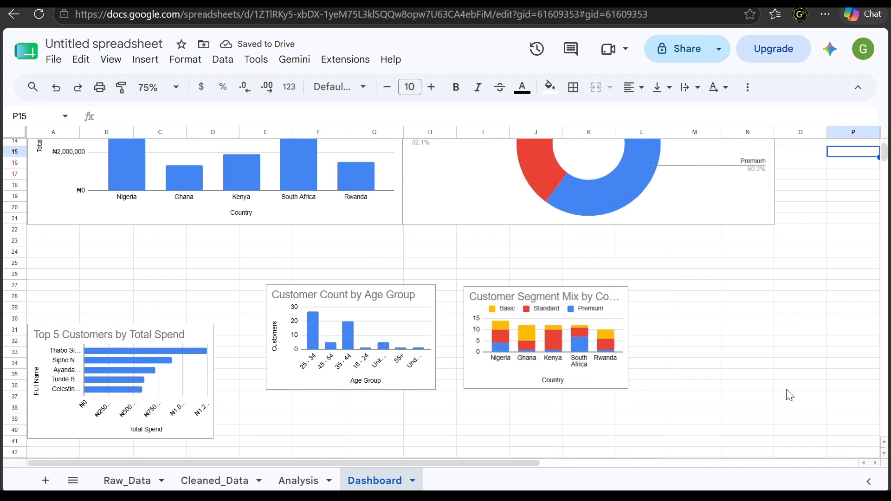
{"action": "left_click", "coordinate": [190, 335]}
{"action": "left_click_drag", "start_coordinate": [194, 335], "coordinate": [189, 392]}
{"action": "scroll", "coordinate": [360, 329], "scroll_direction": "down", "scroll_amount": 1}
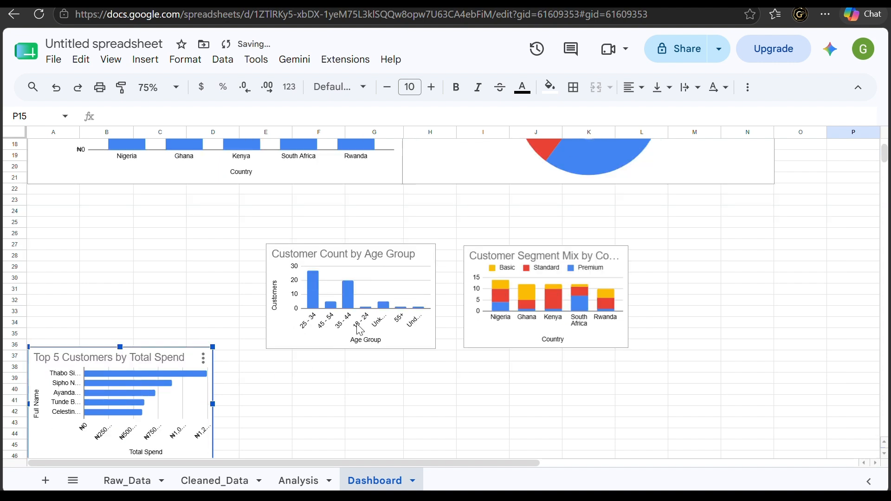
{"action": "left_click", "coordinate": [394, 269]}
{"action": "left_click_drag", "start_coordinate": [405, 261], "coordinate": [148, 194]}
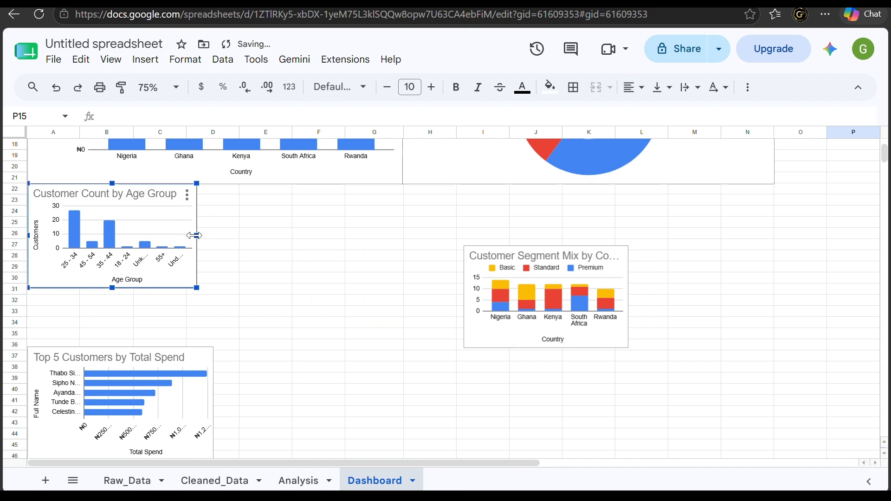
{"action": "left_click_drag", "start_coordinate": [195, 236], "coordinate": [402, 239]}
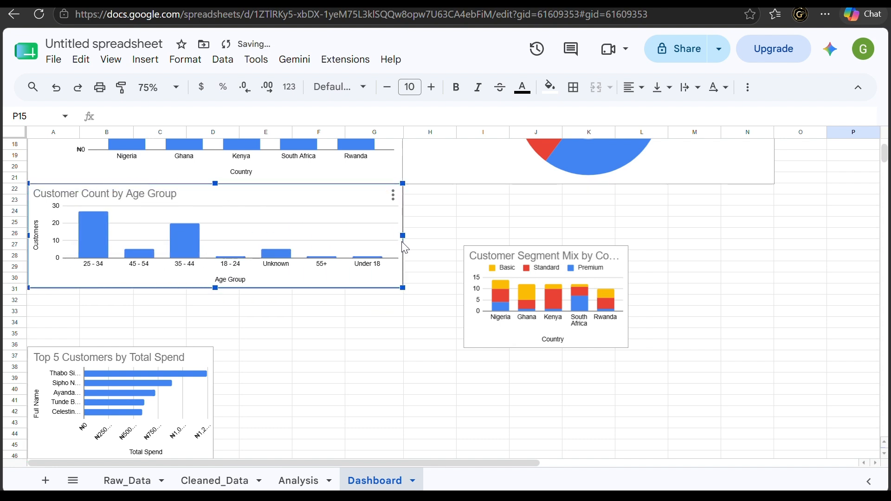
Move the Top 5 Customers chart down to about row 43 and extend the Customer Count by Age Group chart down to row 42.
{"action": "left_click", "coordinate": [172, 368]}
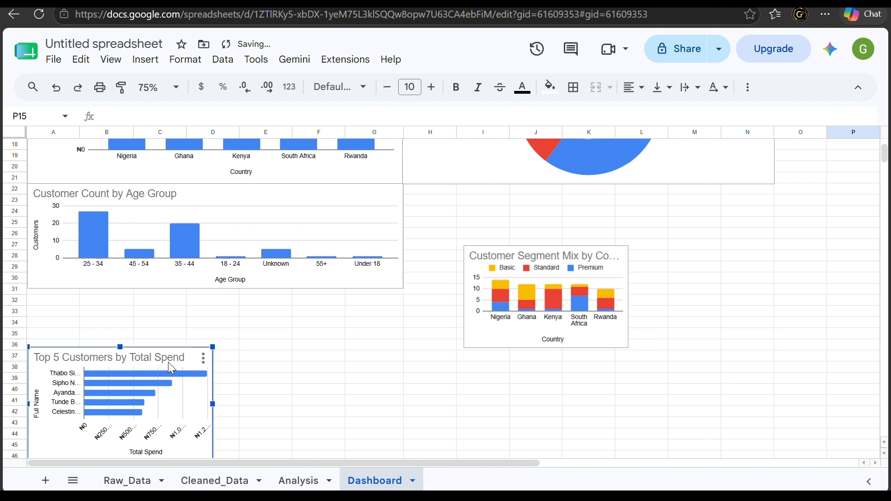
{"action": "left_click_drag", "start_coordinate": [169, 363], "coordinate": [439, 442]}
{"action": "scroll", "coordinate": [650, 411], "scroll_direction": "down", "scroll_amount": 2}
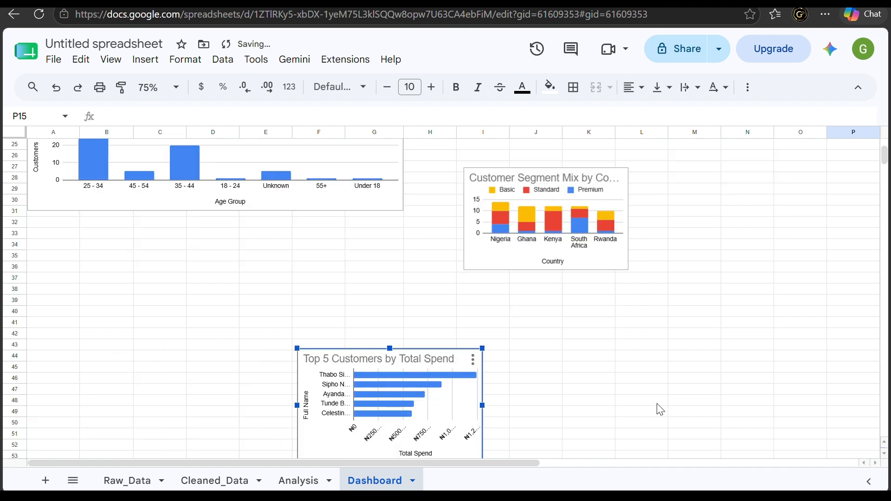
{"action": "scroll", "coordinate": [659, 410], "scroll_direction": "down", "scroll_amount": 1}
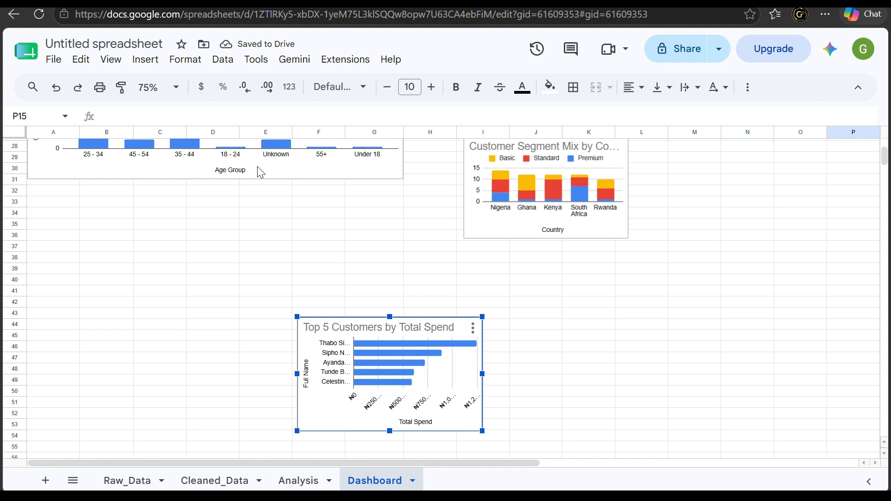
{"action": "left_click", "coordinate": [260, 173]}
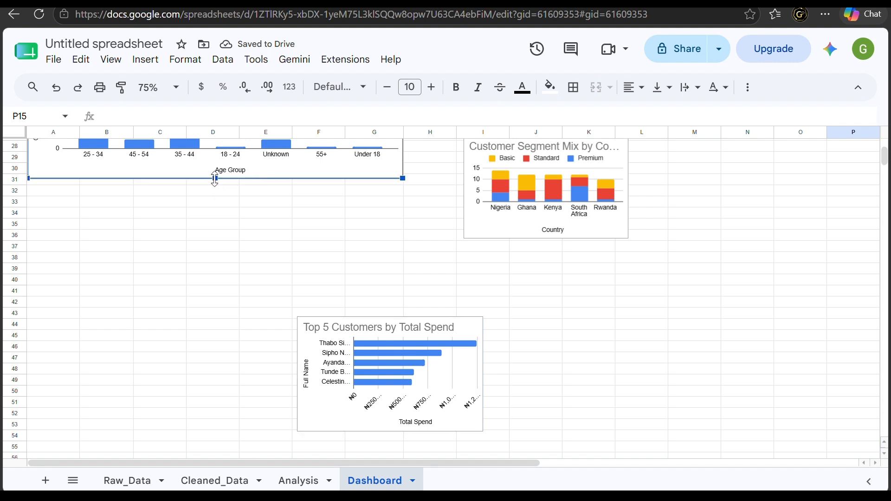
{"action": "left_click_drag", "start_coordinate": [215, 179], "coordinate": [180, 310]}
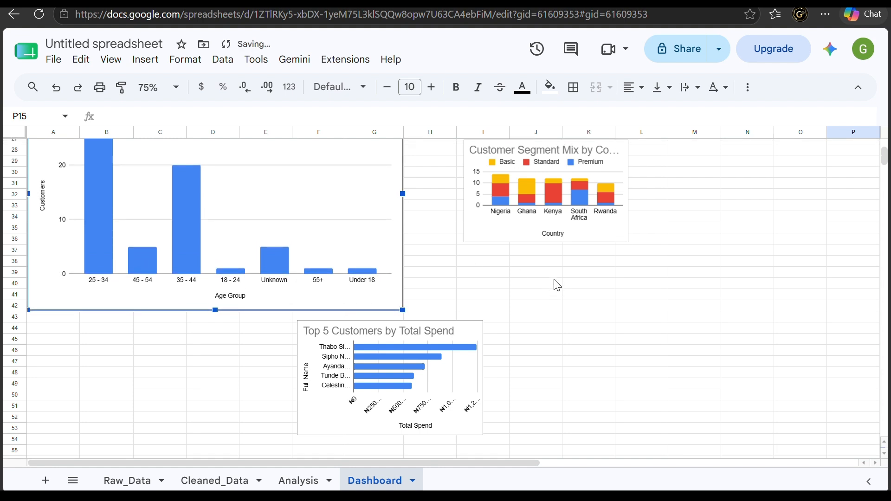
Try the Customer Segment Mix chart at H22, widened into column M, and move it down to about row 46.
{"action": "scroll", "coordinate": [557, 285], "scroll_direction": "up", "scroll_amount": 5}
{"action": "left_click", "coordinate": [578, 266]}
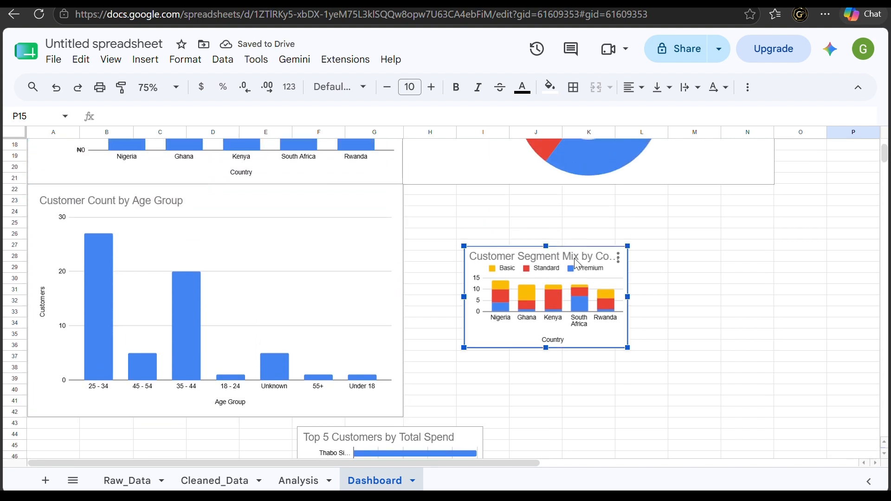
{"action": "left_click_drag", "start_coordinate": [563, 255], "coordinate": [508, 193]}
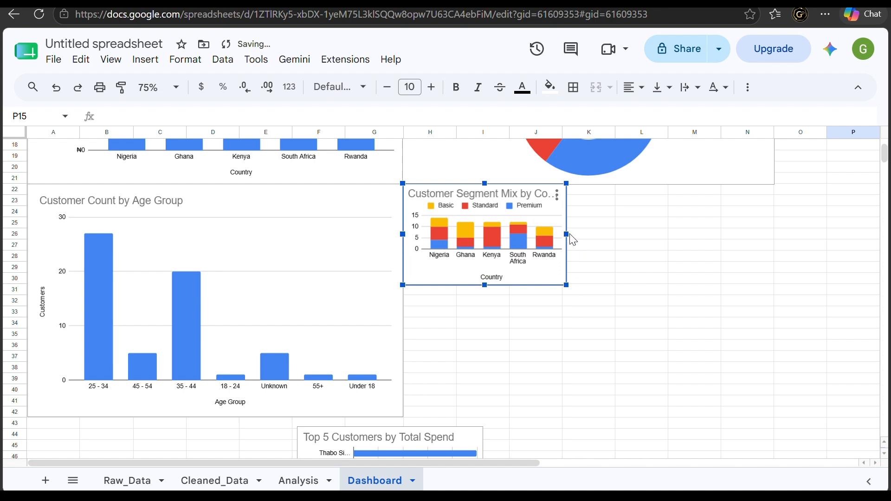
{"action": "left_click_drag", "start_coordinate": [567, 232], "coordinate": [736, 233]}
{"action": "scroll", "coordinate": [788, 277], "scroll_direction": "down", "scroll_amount": 3}
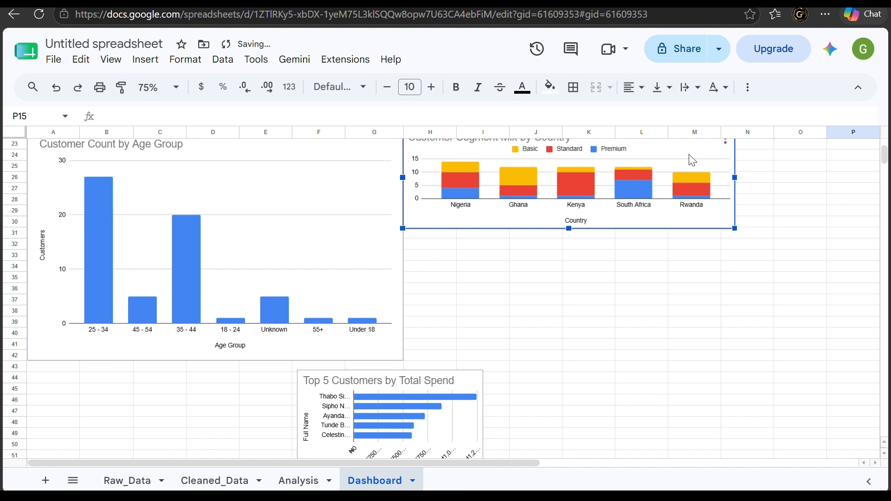
{"action": "left_click_drag", "start_coordinate": [691, 158], "coordinate": [419, 419]}
{"action": "scroll", "coordinate": [419, 420], "scroll_direction": "down", "scroll_amount": 1}
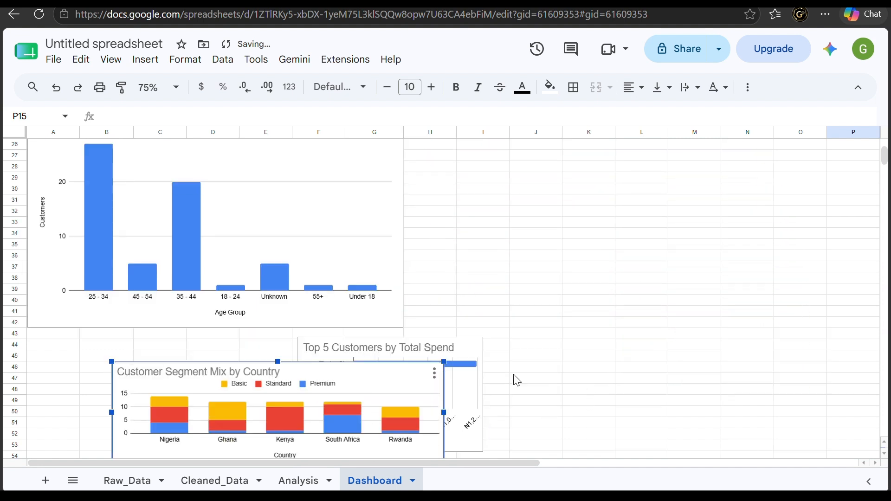
Place the Top 5 Customers by Total Spend chart at H22 and enlarge it to column N and row 42.
{"action": "left_click", "coordinate": [450, 353]}
{"action": "left_click_drag", "start_coordinate": [458, 354], "coordinate": [643, 191]}
{"action": "scroll", "coordinate": [760, 251], "scroll_direction": "up", "scroll_amount": 5}
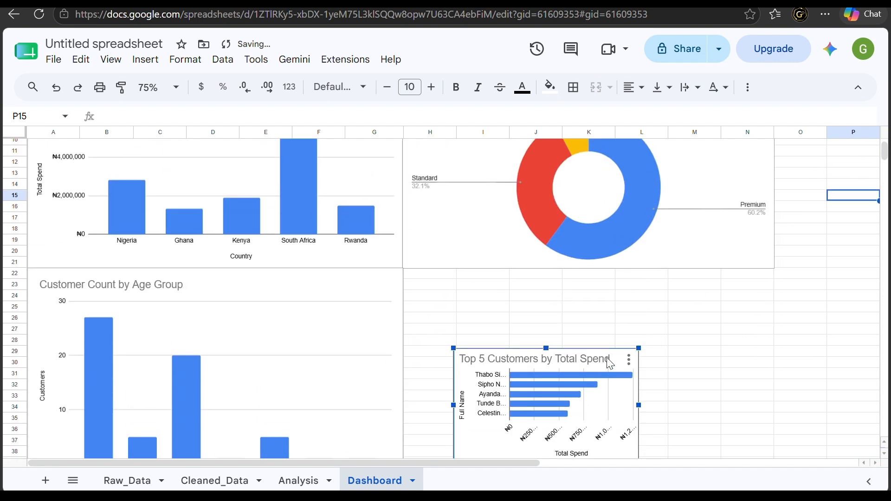
{"action": "left_click_drag", "start_coordinate": [608, 367], "coordinate": [549, 279]}
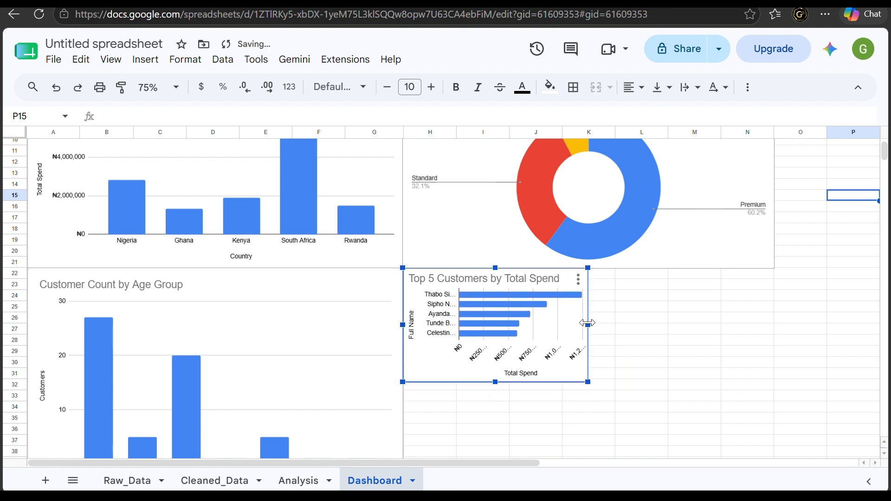
{"action": "left_click_drag", "start_coordinate": [587, 325], "coordinate": [773, 325]}
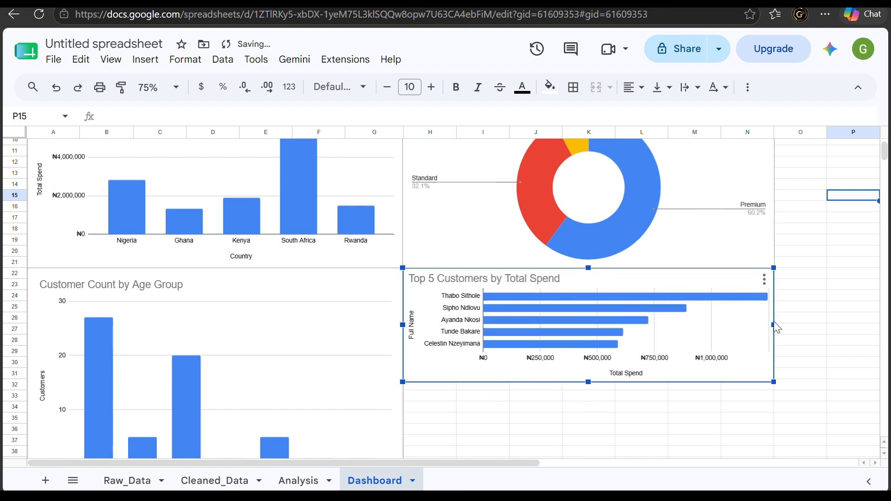
{"action": "scroll", "coordinate": [821, 327], "scroll_direction": "down", "scroll_amount": 3}
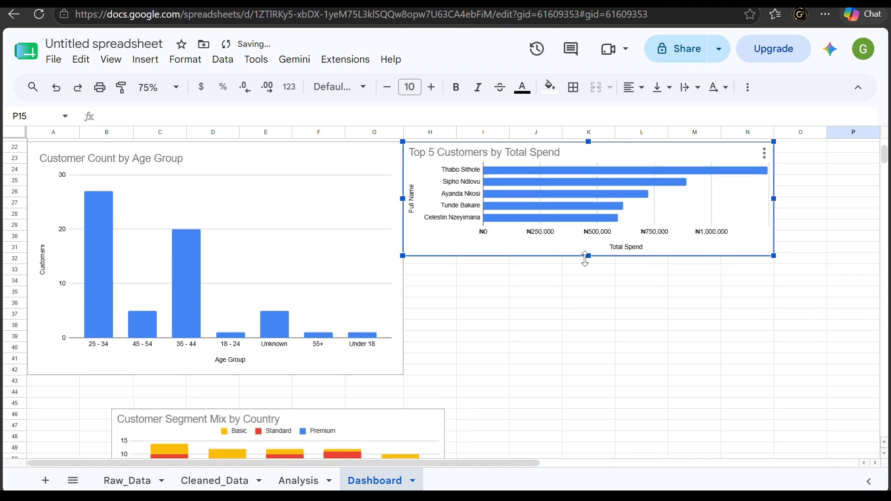
{"action": "left_click_drag", "start_coordinate": [588, 256], "coordinate": [588, 376]}
Place the Customer Segment Mix by Country chart at A43 and enlarge it across to column N and down to row 65.
{"action": "scroll", "coordinate": [824, 372], "scroll_direction": "down", "scroll_amount": 5}
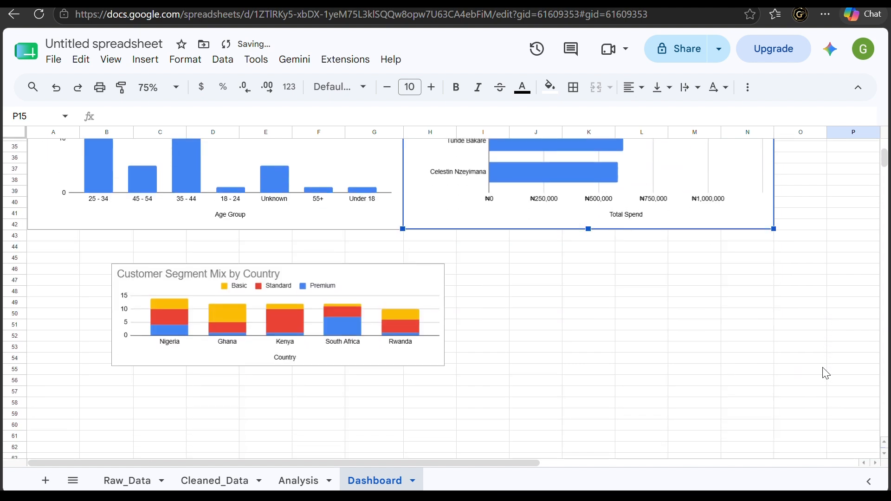
{"action": "left_click", "coordinate": [420, 265]}
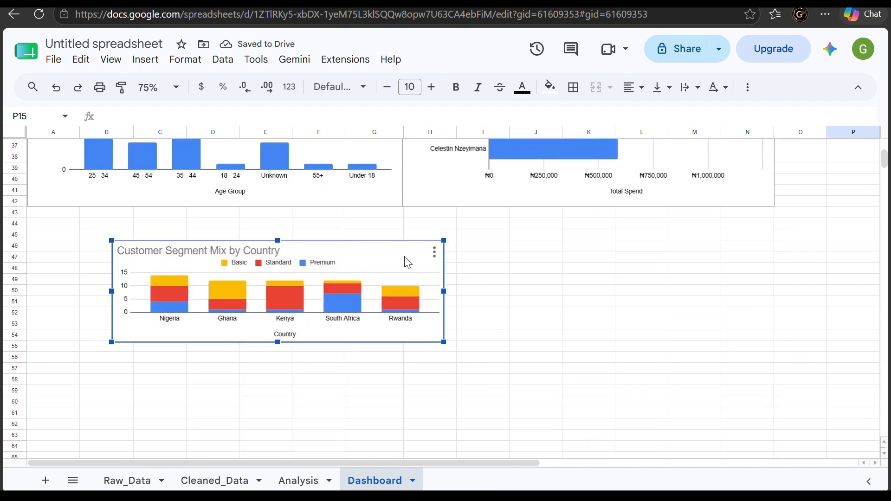
{"action": "left_click_drag", "start_coordinate": [407, 262], "coordinate": [289, 219]}
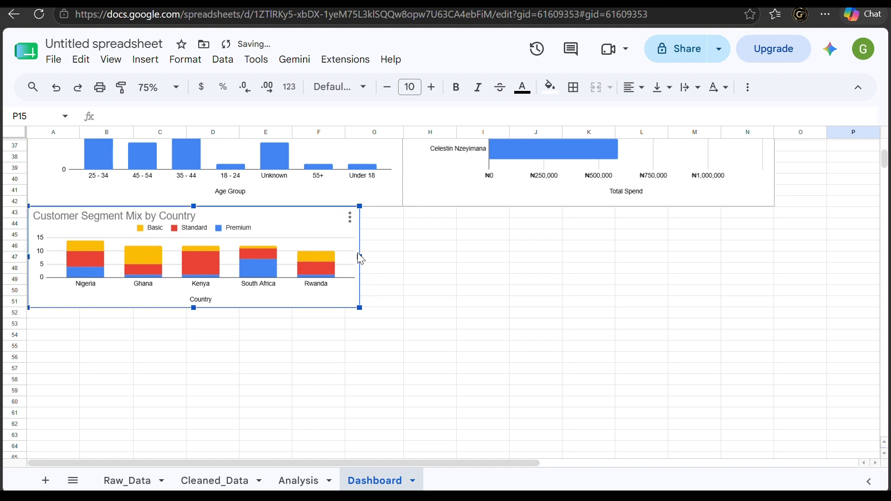
{"action": "left_click_drag", "start_coordinate": [361, 257], "coordinate": [776, 266]}
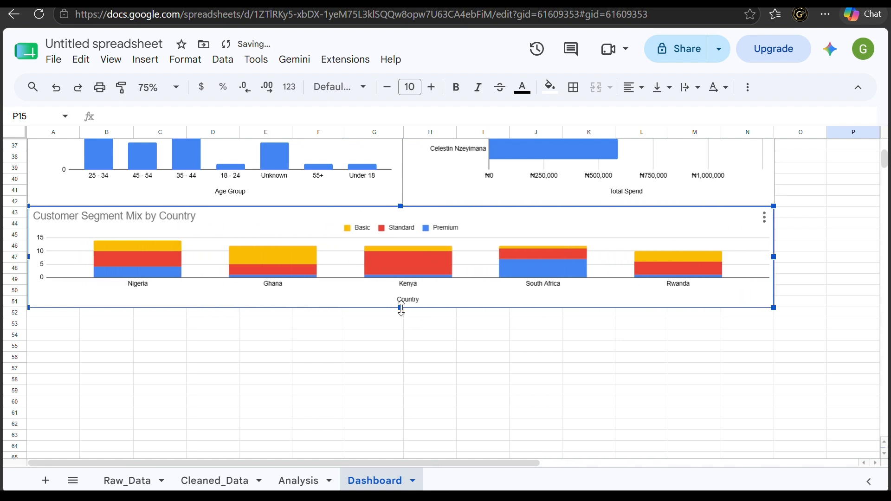
{"action": "left_click_drag", "start_coordinate": [401, 308], "coordinate": [381, 443]}
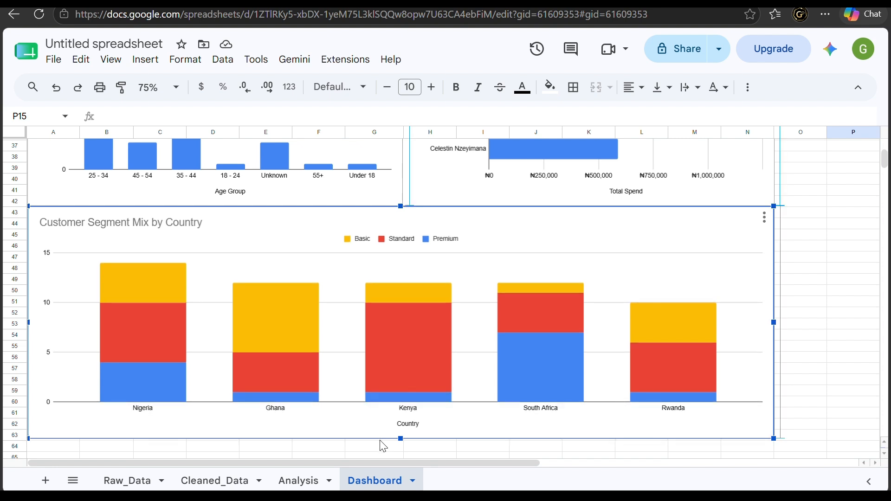
{"action": "left_click_drag", "start_coordinate": [383, 446], "coordinate": [375, 464]}
{"action": "scroll", "coordinate": [805, 331], "scroll_direction": "down", "scroll_amount": 2}
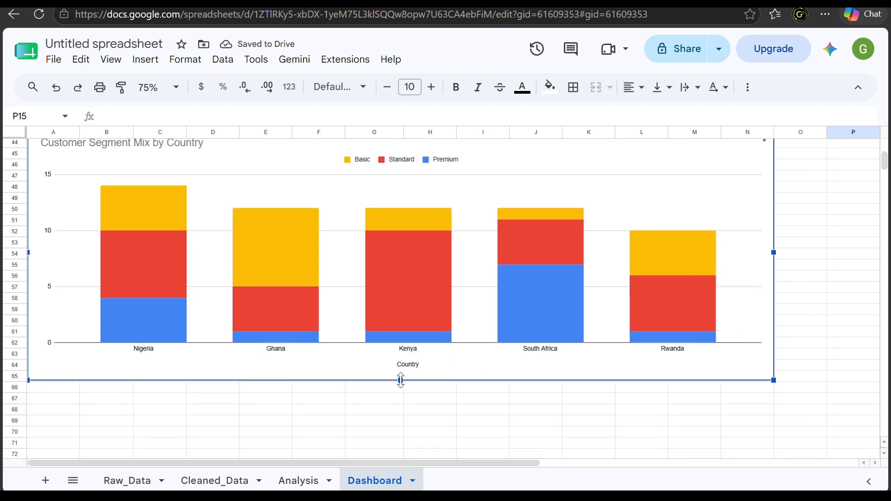
{"action": "mouse_move", "coordinate": [399, 378]}
{"action": "left_mouse_down"}
{"action": "mouse_move", "coordinate": [392, 374]}
{"action": "mouse_move", "coordinate": [394, 384]}
{"action": "left_mouse_up"}
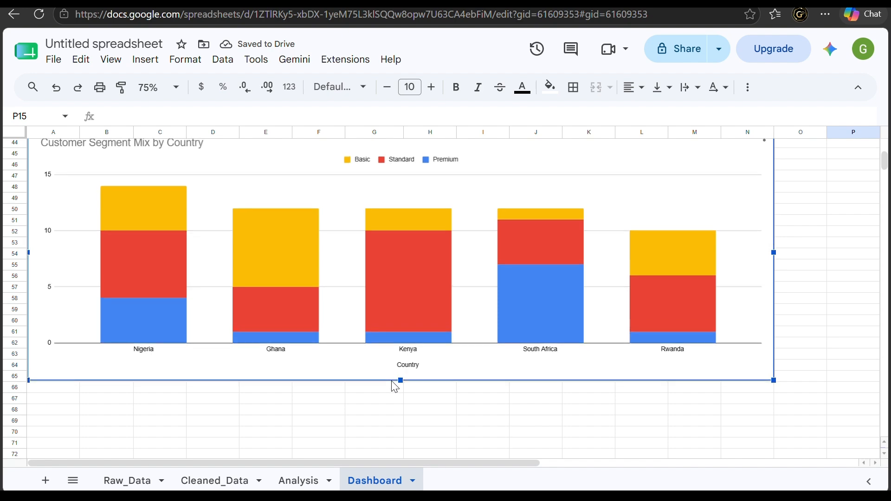
{"action": "left_click", "coordinate": [848, 210]}
Open the chart title settings of the Total Revenue by Country chart.
{"action": "scroll", "coordinate": [812, 222], "scroll_direction": "up", "scroll_amount": 10}
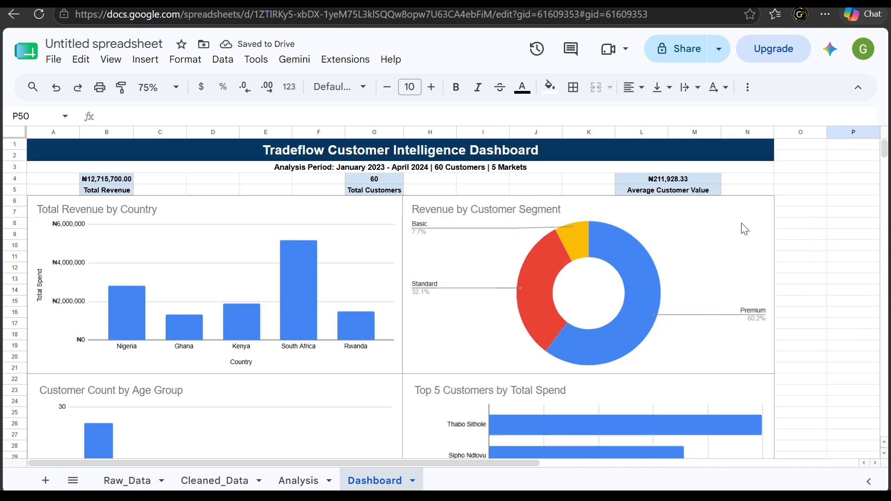
{"action": "left_click", "coordinate": [303, 253]}
{"action": "mouse_move", "coordinate": [303, 269]}
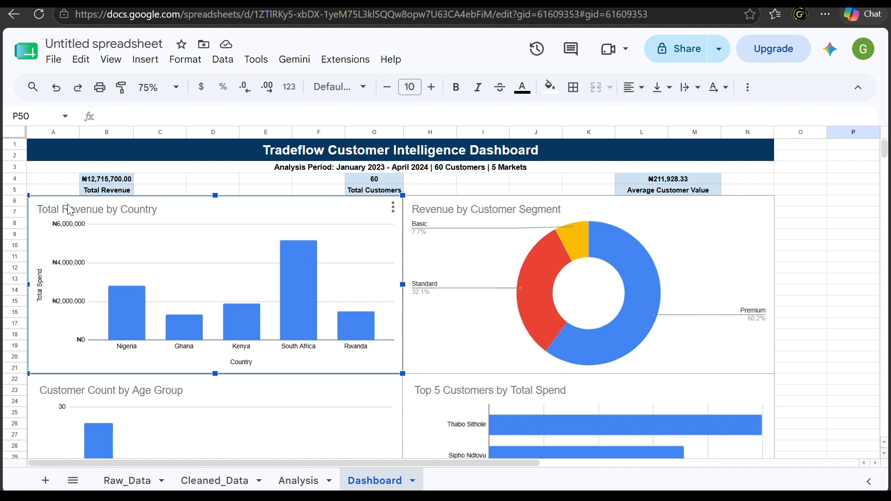
{"action": "double_click", "coordinate": [86, 213]}
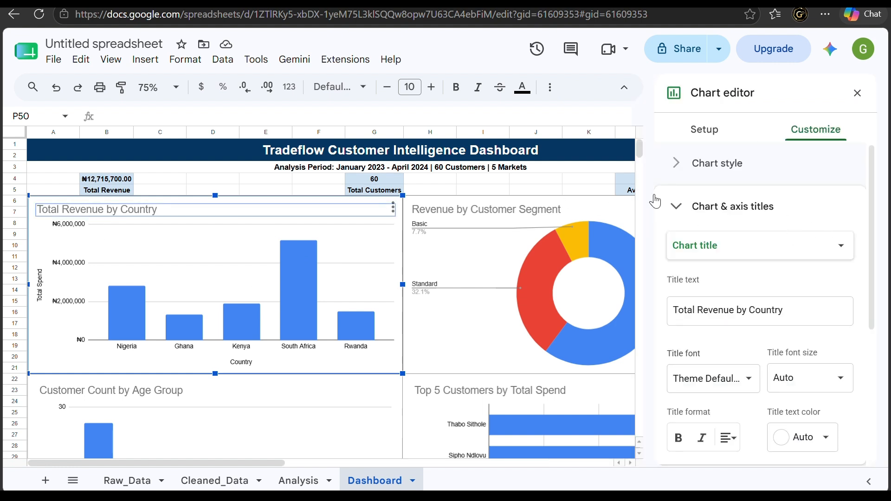
Format the "Total Revenue by Country" chart title as bold with black text.
{"action": "scroll", "coordinate": [736, 354], "scroll_direction": "down", "scroll_amount": 3}
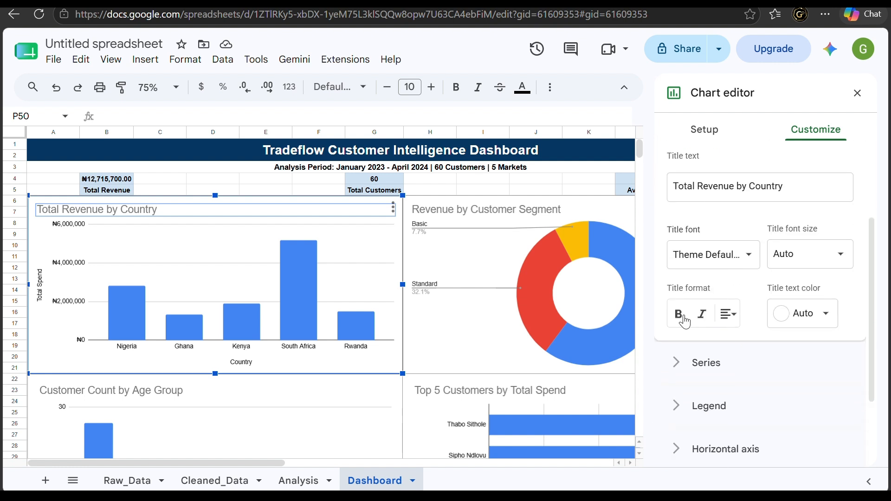
{"action": "left_click", "coordinate": [678, 313]}
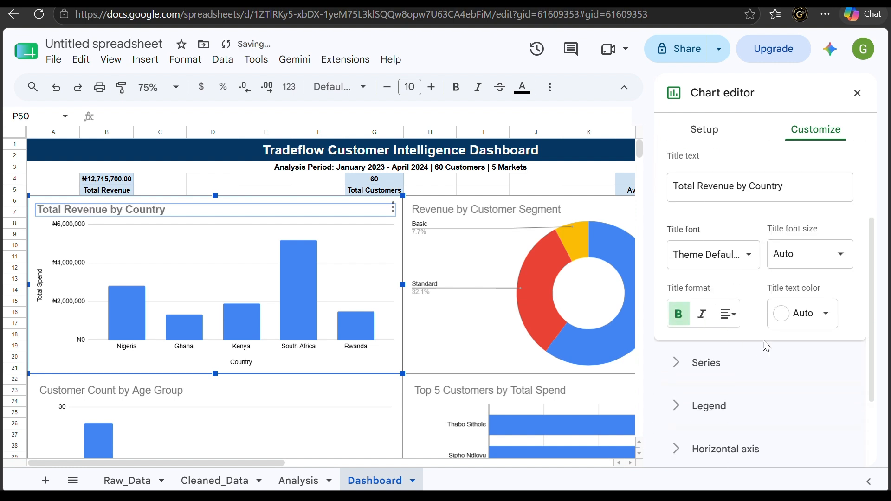
{"action": "left_click", "coordinate": [826, 316]}
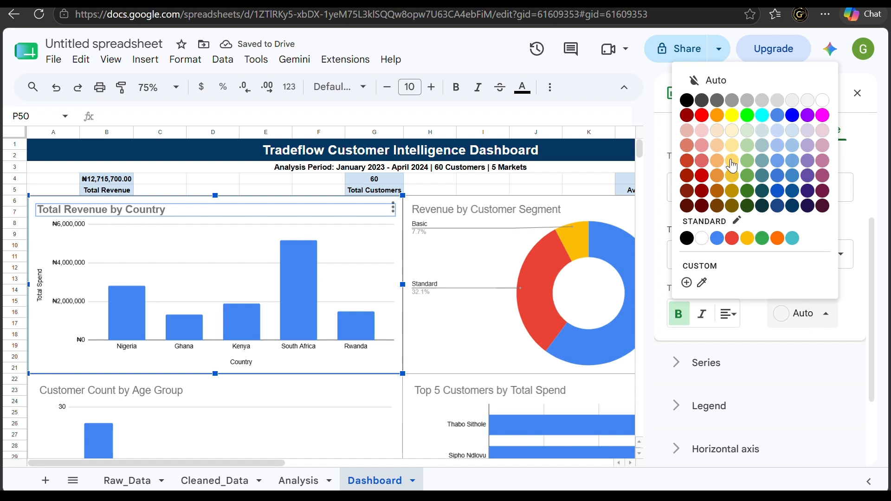
{"action": "left_click", "coordinate": [689, 101]}
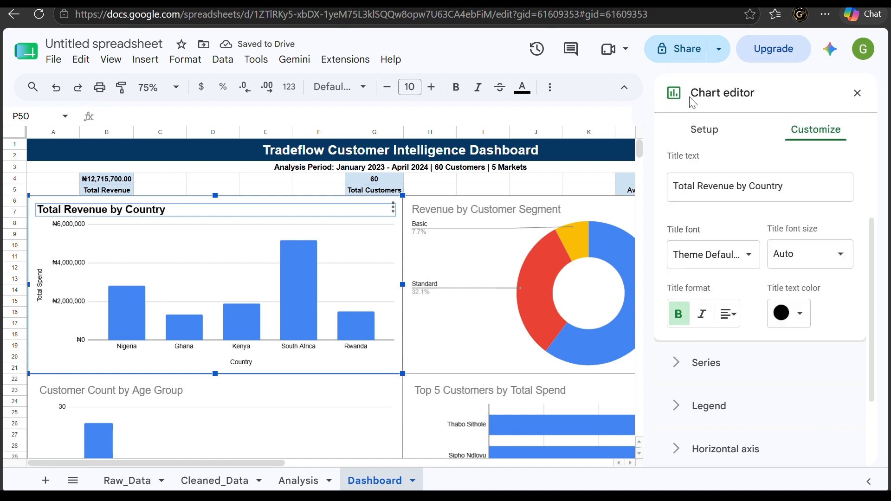
{"action": "scroll", "coordinate": [770, 360], "scroll_direction": "down", "scroll_amount": 2}
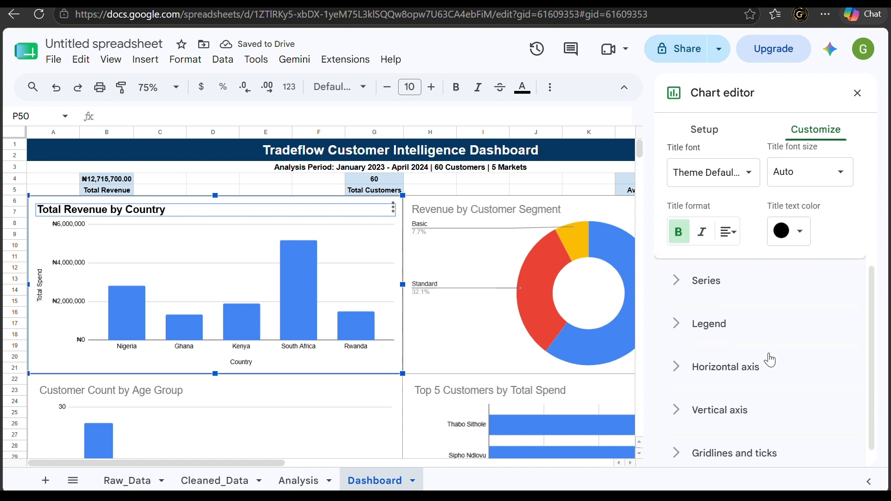
{"action": "scroll", "coordinate": [770, 360], "scroll_direction": "up", "scroll_amount": 5}
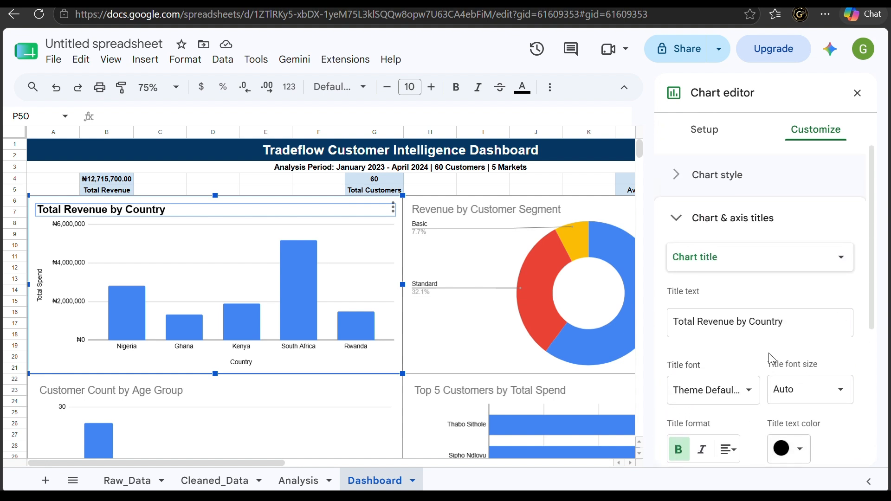
{"action": "scroll", "coordinate": [770, 359], "scroll_direction": "down", "scroll_amount": 1}
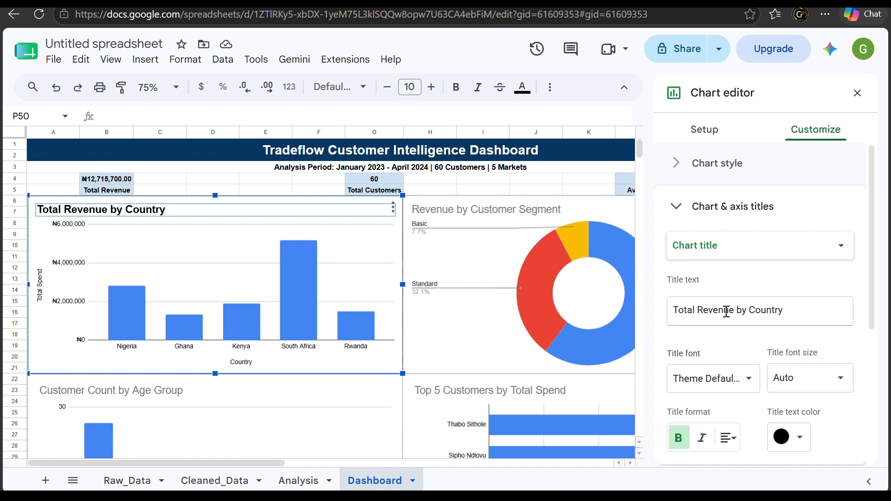
{"action": "left_click", "coordinate": [243, 363]}
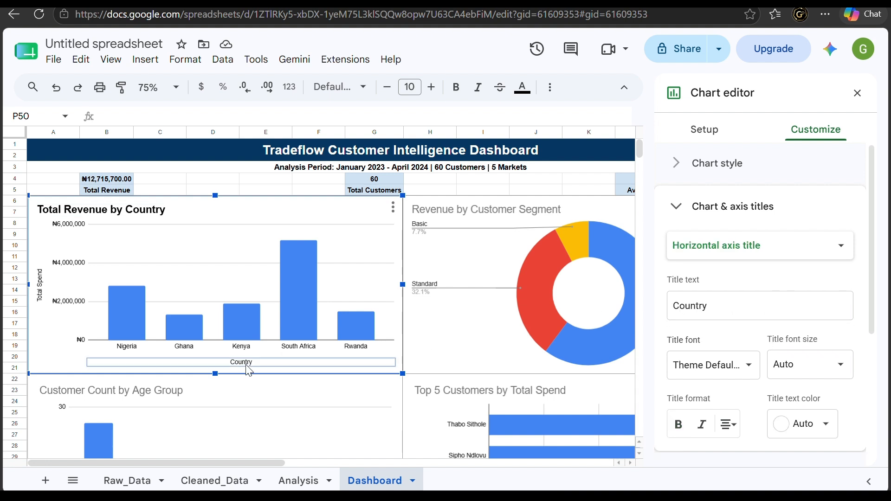
{"action": "key", "text": "ctrl+b"}
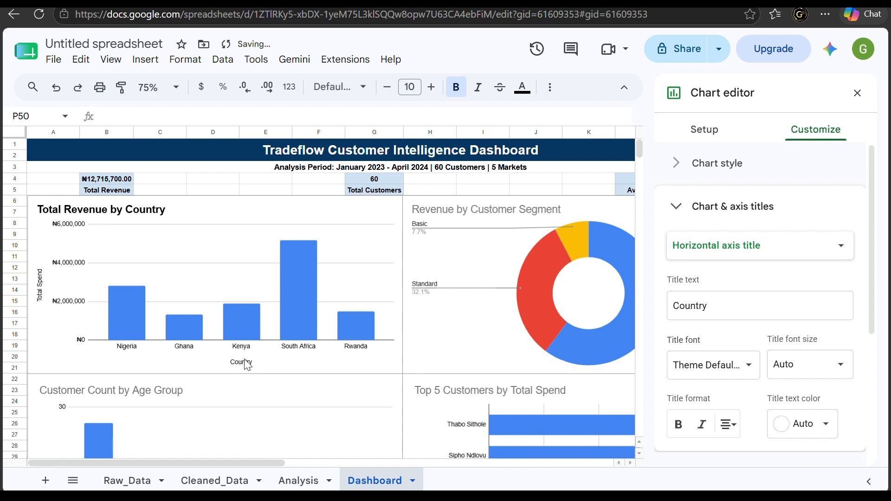
{"action": "left_click", "coordinate": [247, 366]}
{"action": "left_click", "coordinate": [246, 363]}
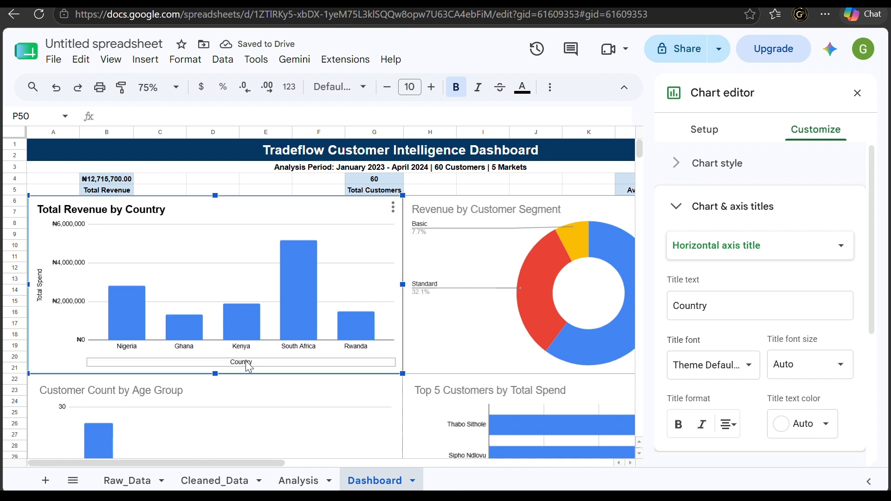
{"action": "double_click", "coordinate": [247, 362]}
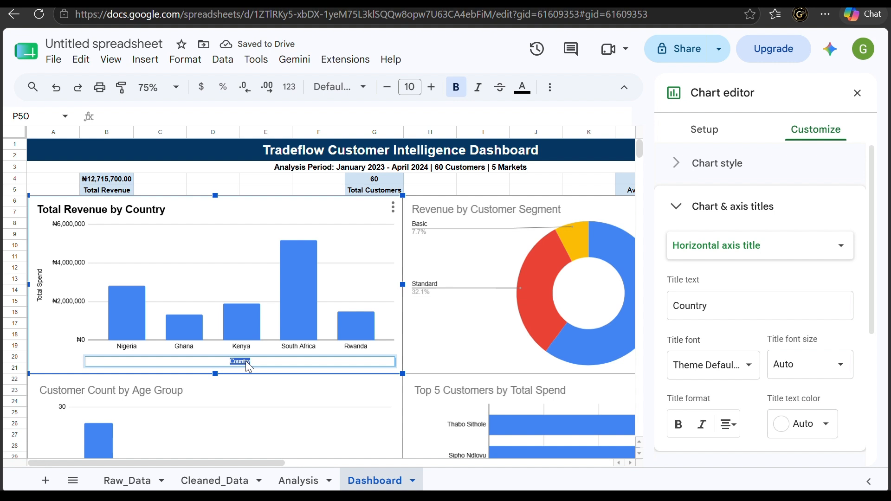
{"action": "key", "text": "ctrl+b"}
{"action": "left_click", "coordinate": [247, 364]}
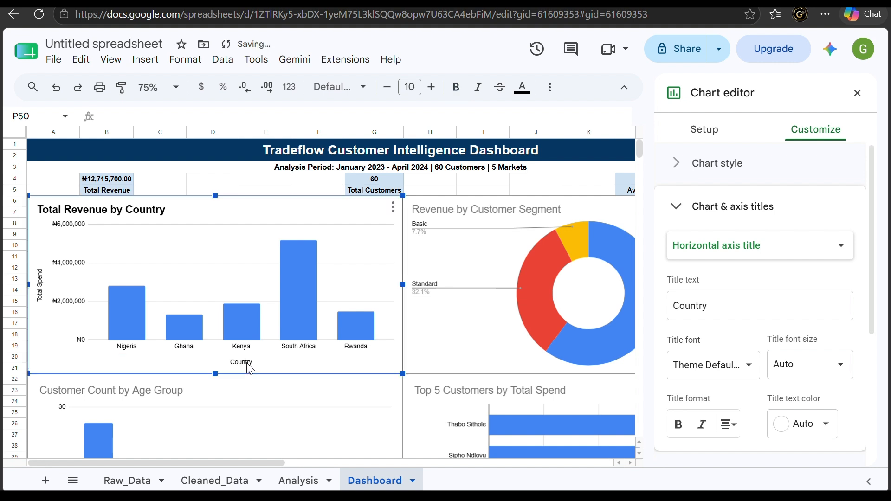
Make the "Country" horizontal axis title and the "Total Spend" vertical axis title bold in the Total Revenue by Country chart.
{"action": "left_click", "coordinate": [246, 363]}
{"action": "double_click", "coordinate": [247, 362]}
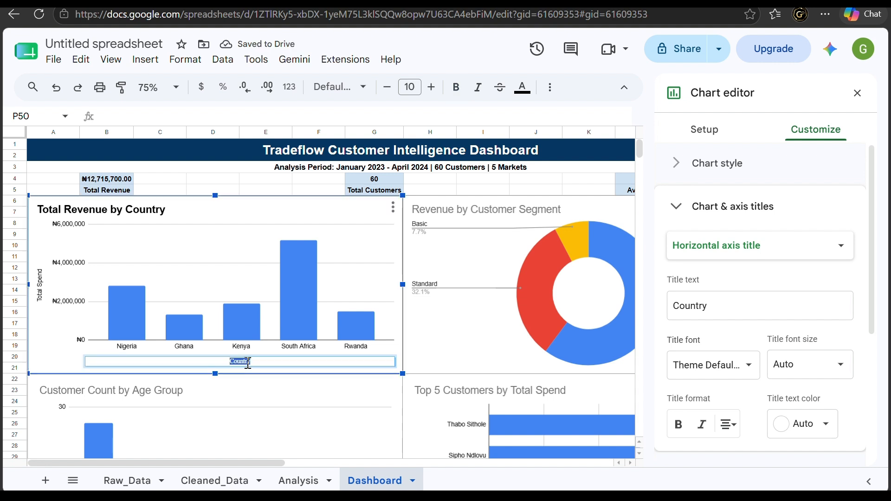
{"action": "left_click", "coordinate": [679, 429]}
{"action": "left_click", "coordinate": [678, 429]}
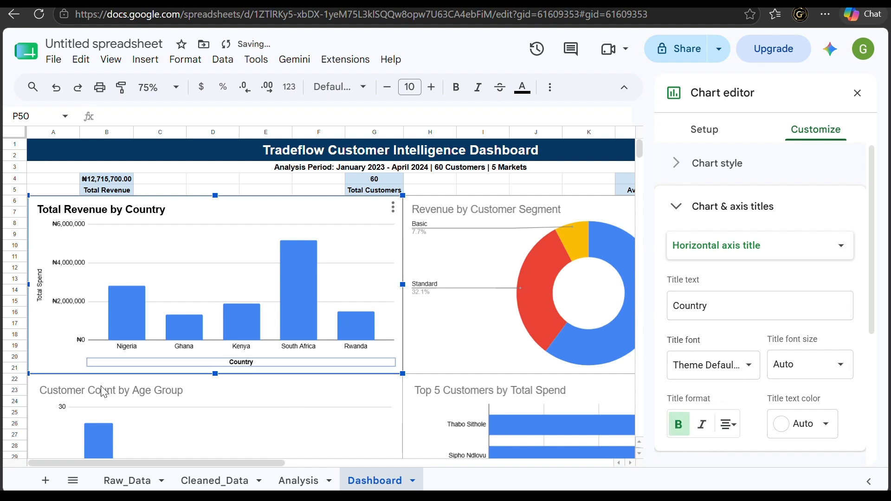
{"action": "left_click", "coordinate": [40, 309]}
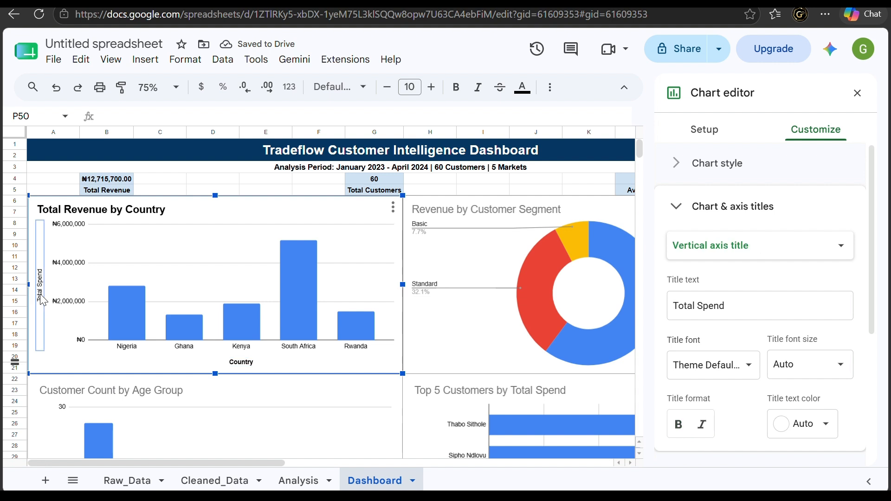
{"action": "left_click", "coordinate": [679, 425]}
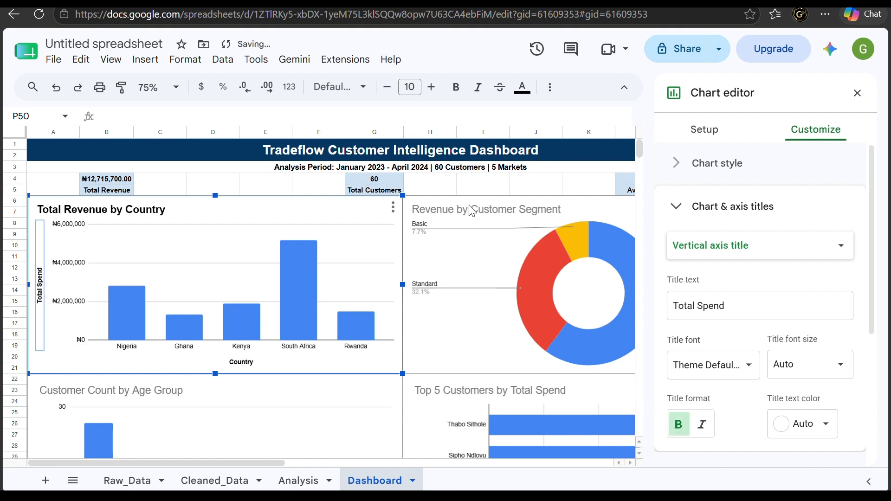
Set the fill color of the Total Spend series in the Total Revenue by Country chart to a medium blue.
{"action": "left_click", "coordinate": [308, 265]}
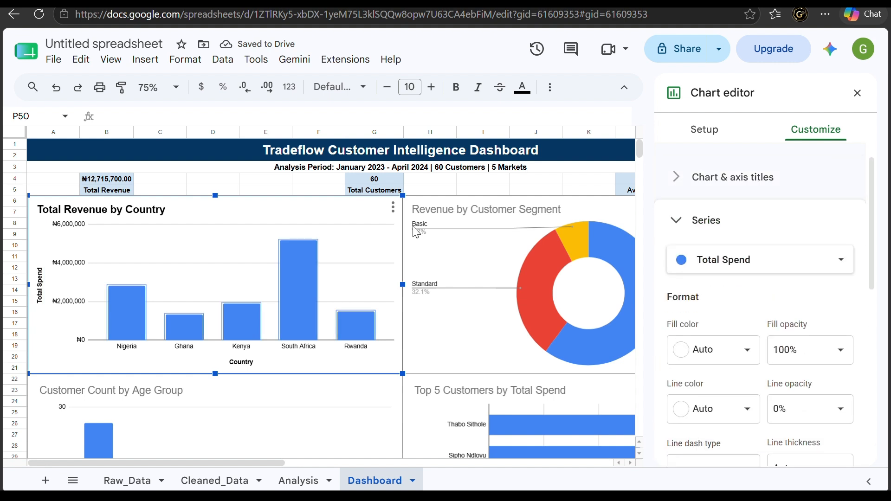
{"action": "left_click", "coordinate": [705, 360]}
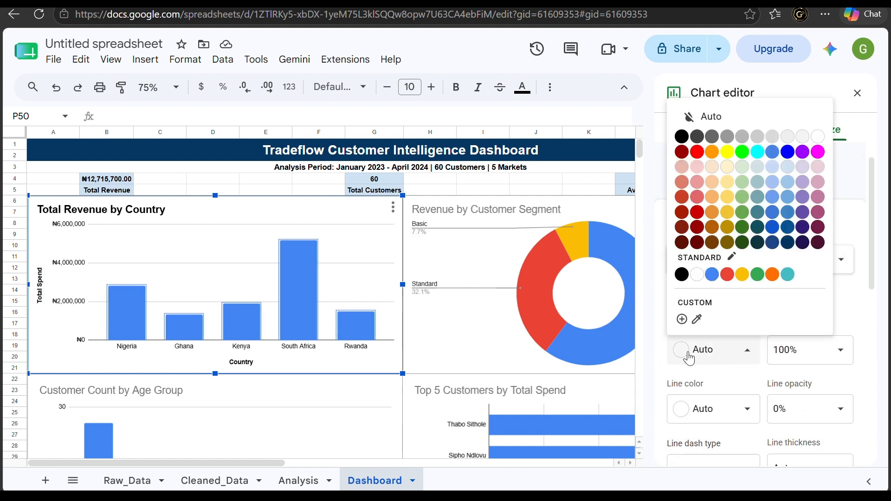
{"action": "left_click", "coordinate": [787, 216]}
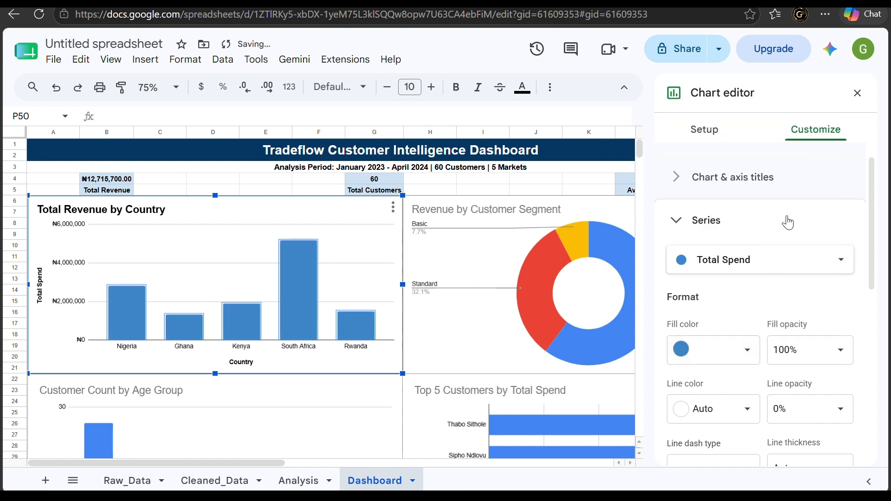
{"action": "left_click", "coordinate": [584, 180]}
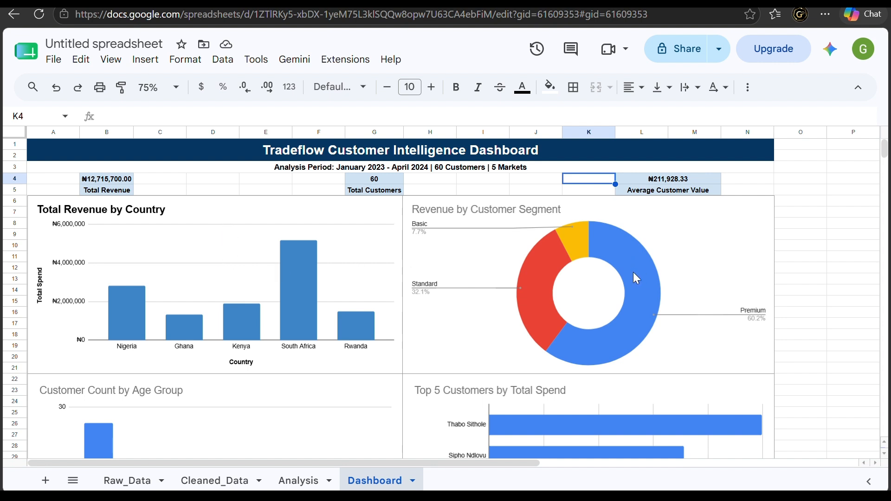
Make the title of the "Revenue by Customer Segment" doughnut chart bold.
{"action": "left_click", "coordinate": [515, 217]}
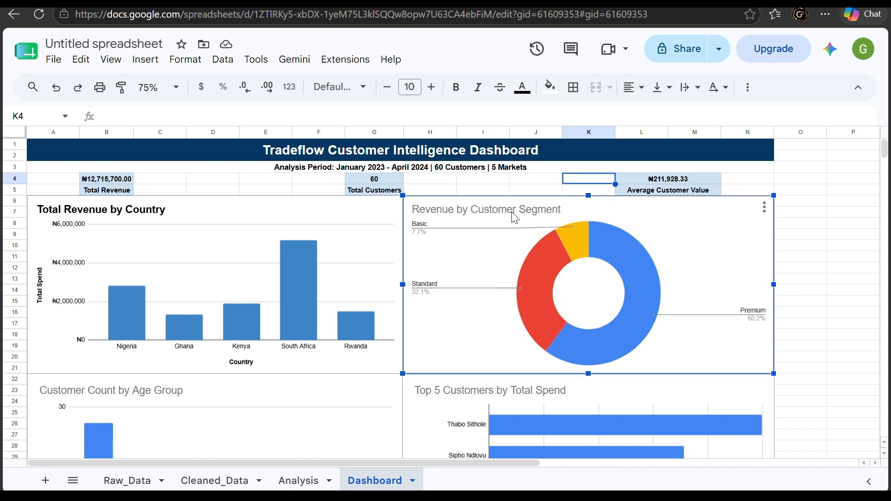
{"action": "double_click", "coordinate": [515, 217]}
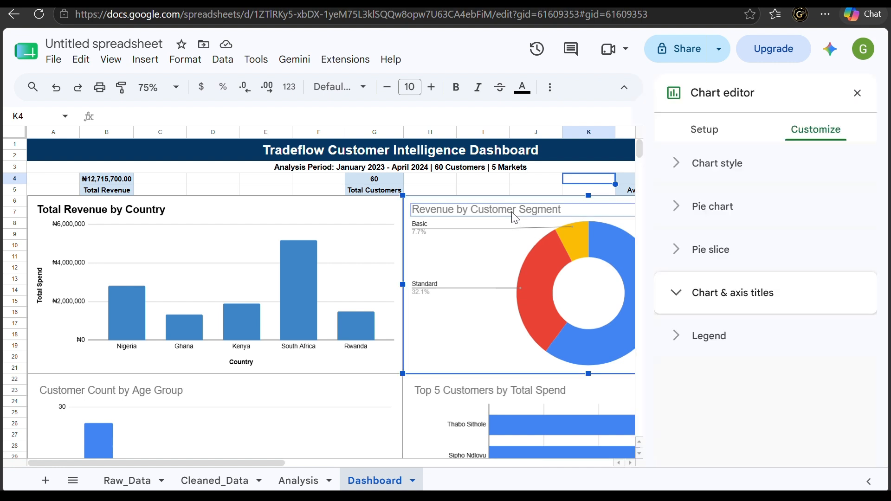
{"action": "scroll", "coordinate": [658, 381], "scroll_direction": "down", "scroll_amount": 2}
{"action": "scroll", "coordinate": [660, 382], "scroll_direction": "down", "scroll_amount": 2}
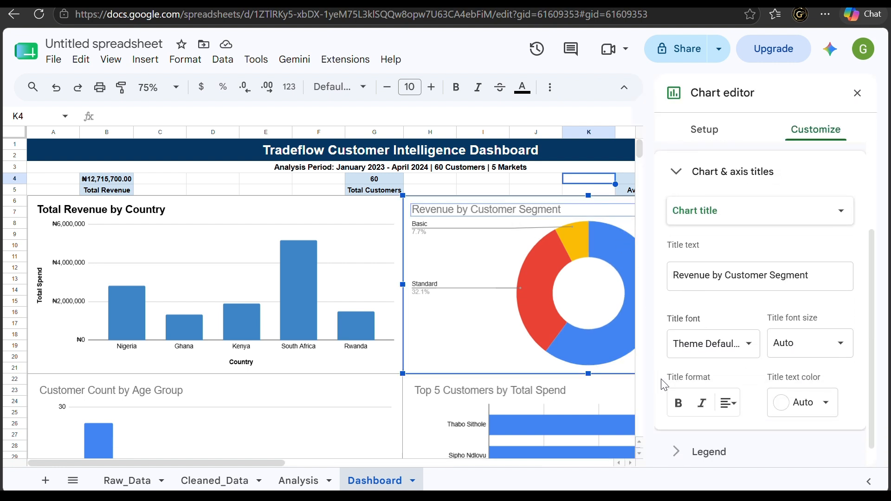
{"action": "left_click", "coordinate": [678, 403]}
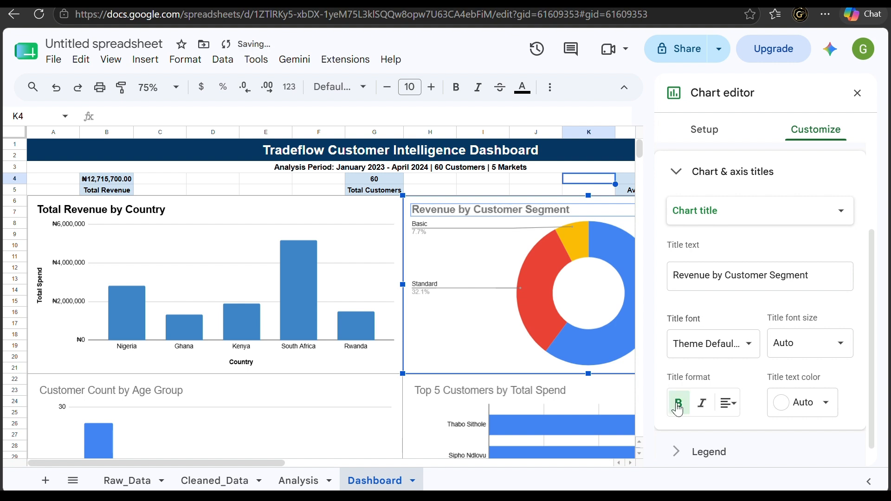
Make the legend labels of the Revenue by Customer Segment chart bold and close the chart editor.
{"action": "left_click", "coordinate": [433, 287]}
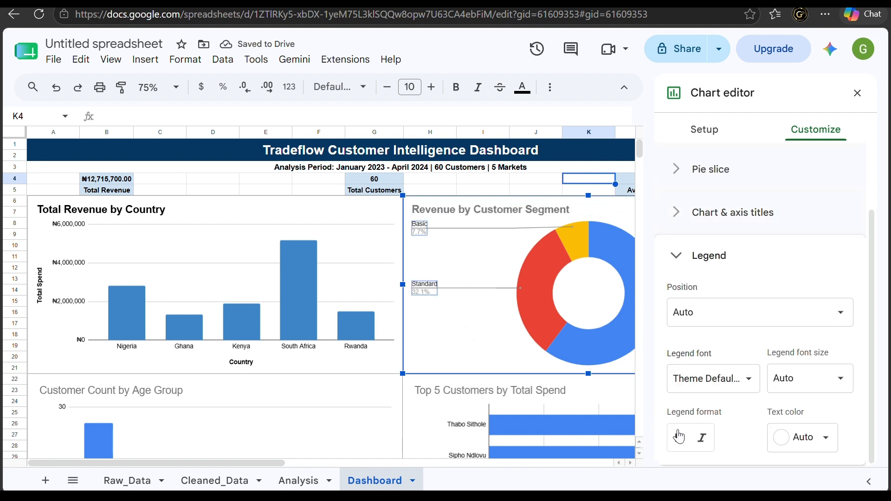
{"action": "left_click", "coordinate": [678, 437]}
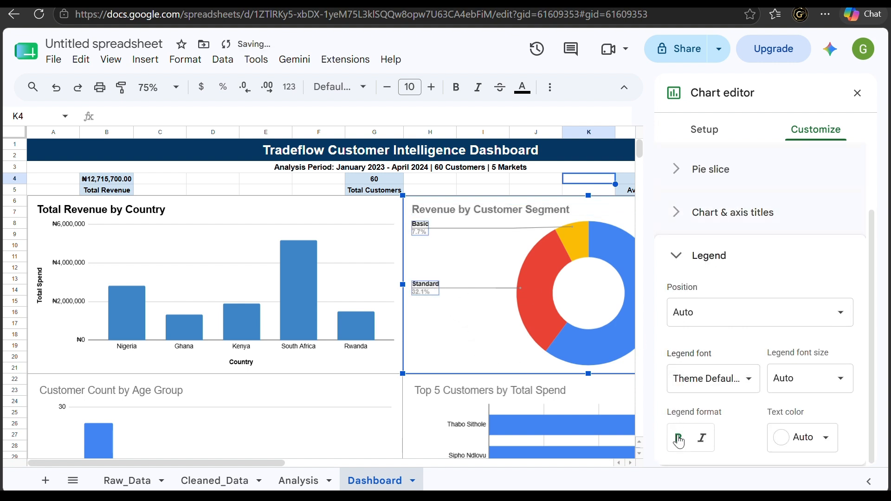
{"action": "left_click", "coordinate": [424, 229]}
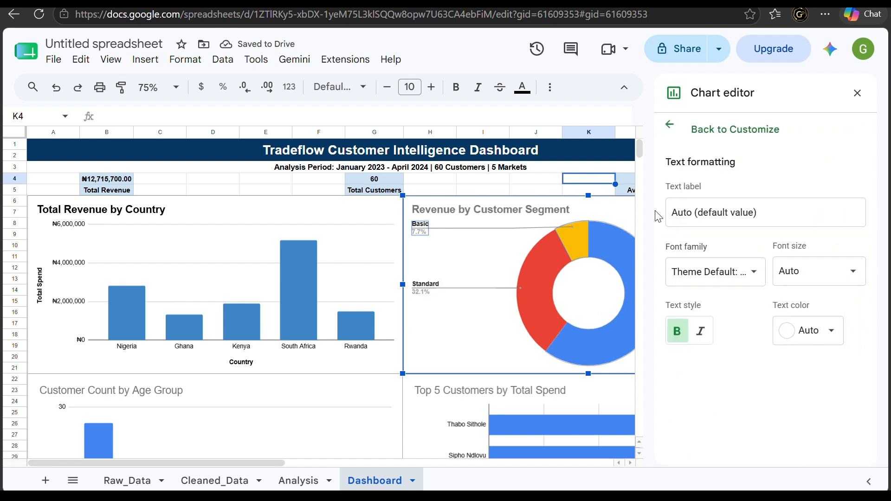
{"action": "left_click", "coordinate": [858, 93]}
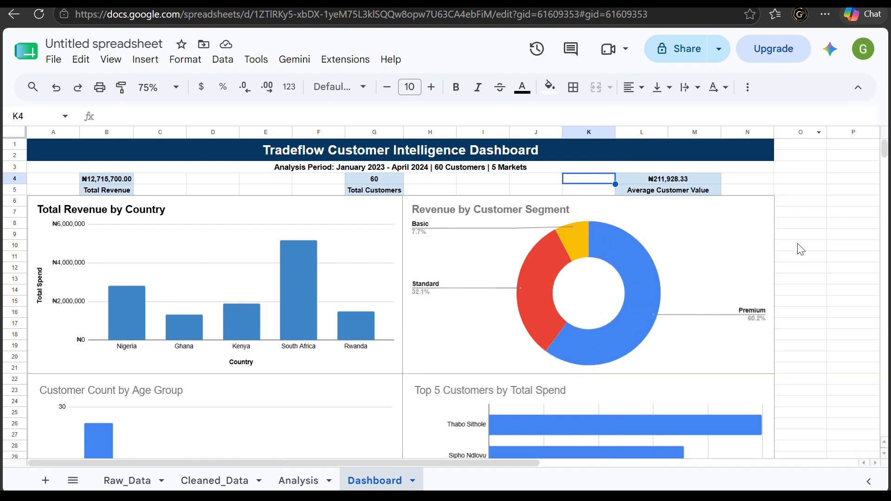
Color the Premium slice of the Revenue by Customer Segment chart dark navy blue.
{"action": "double_click", "coordinate": [640, 281]}
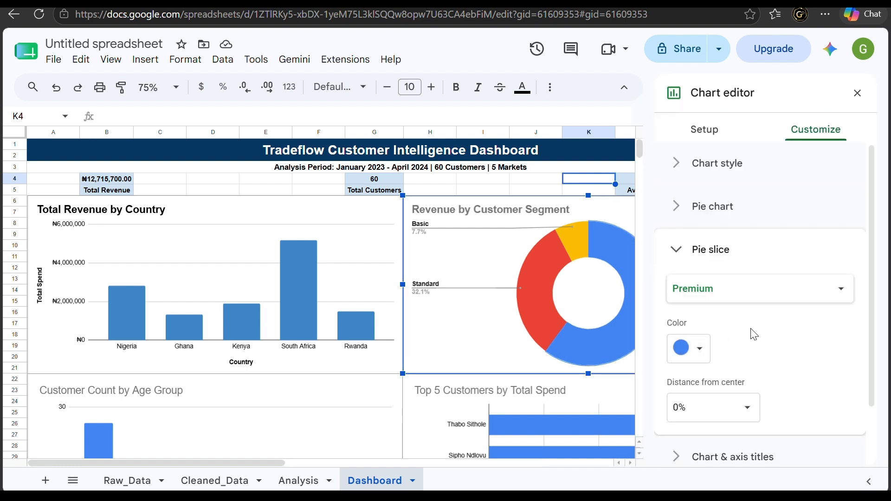
{"action": "scroll", "coordinate": [752, 332], "scroll_direction": "down", "scroll_amount": 1}
{"action": "left_click", "coordinate": [699, 280]}
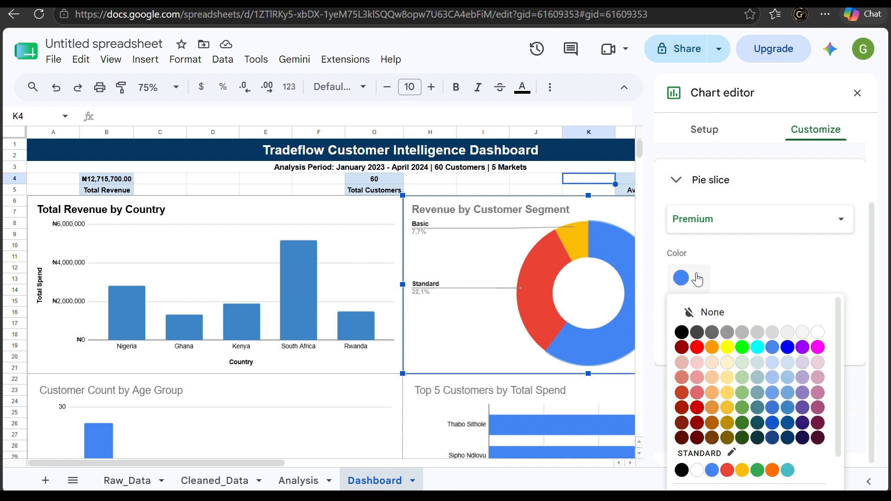
{"action": "left_click", "coordinate": [788, 438]}
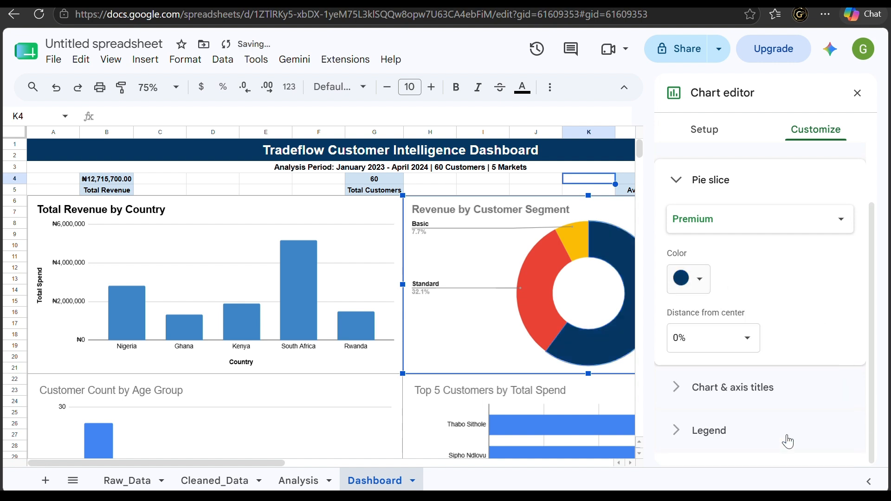
Color the Standard slice of the Revenue by Customer Segment chart the same medium blue as the revenue columns.
{"action": "left_click", "coordinate": [551, 318]}
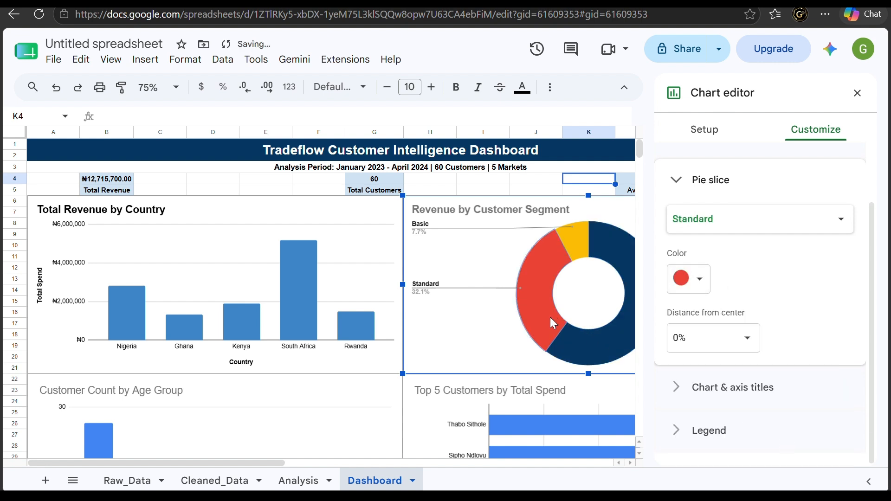
{"action": "left_click", "coordinate": [700, 280]}
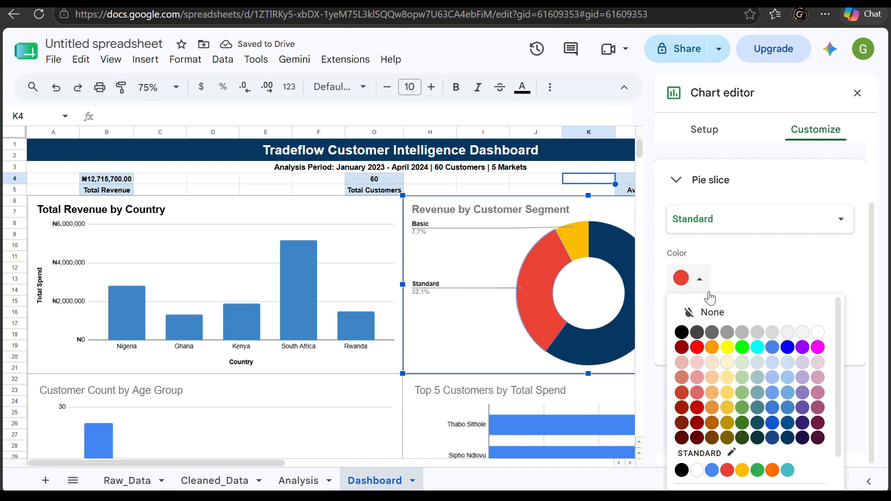
{"action": "left_click", "coordinate": [788, 408]}
Color the Basic slice of the Revenue by Customer Segment chart light blue and close the chart editor.
{"action": "left_click", "coordinate": [582, 247]}
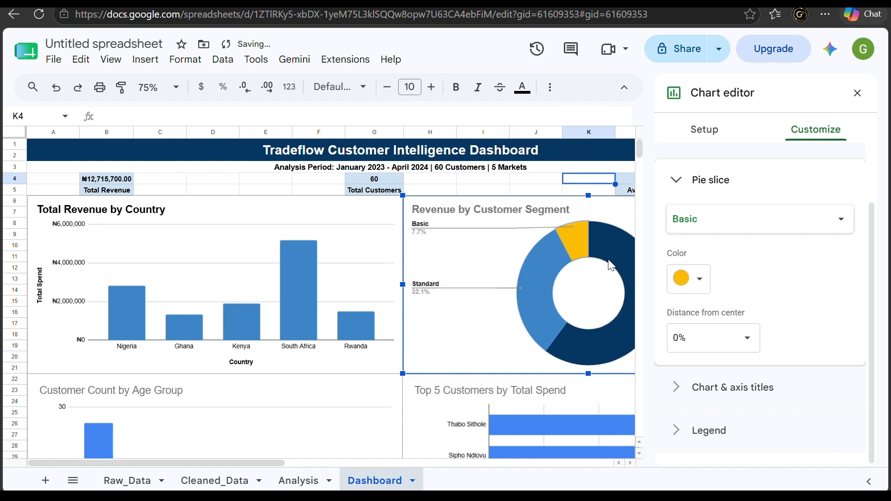
{"action": "left_click", "coordinate": [690, 276]}
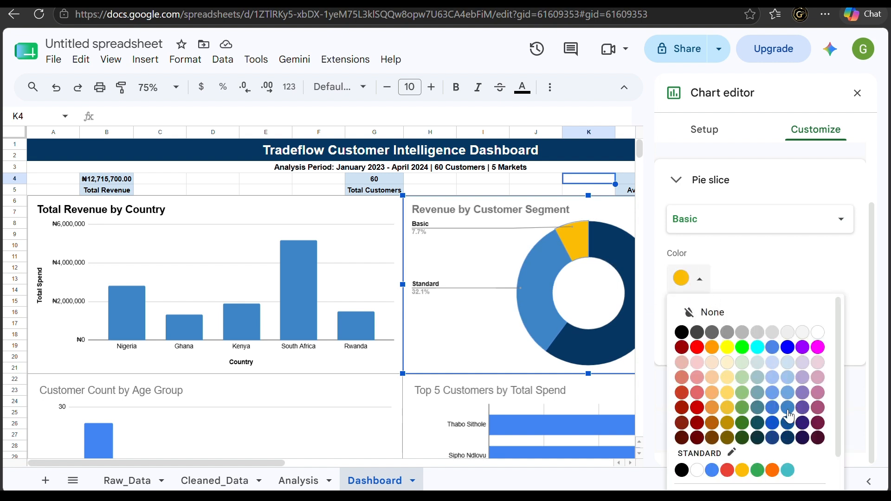
{"action": "left_click", "coordinate": [788, 378]}
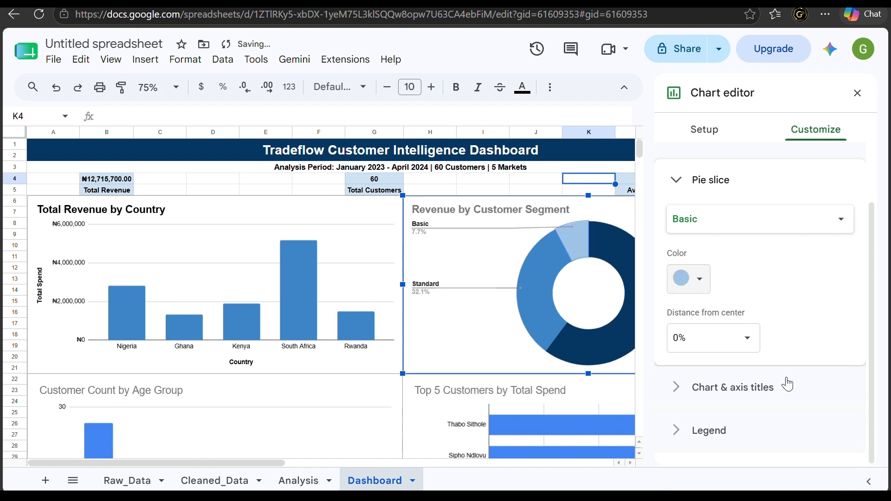
{"action": "left_click", "coordinate": [553, 181]}
Make the title of the Customer Count by Age Group chart bold.
{"action": "scroll", "coordinate": [808, 300], "scroll_direction": "down", "scroll_amount": 3}
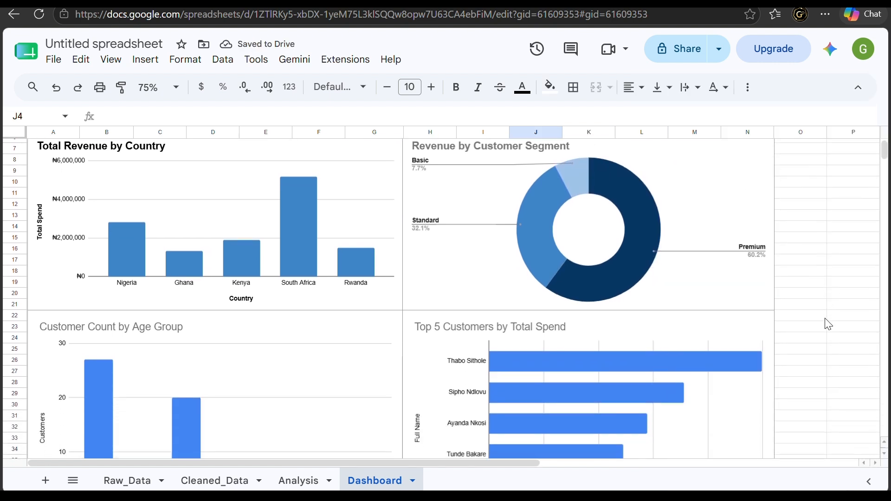
{"action": "scroll", "coordinate": [817, 311], "scroll_direction": "up", "scroll_amount": 2}
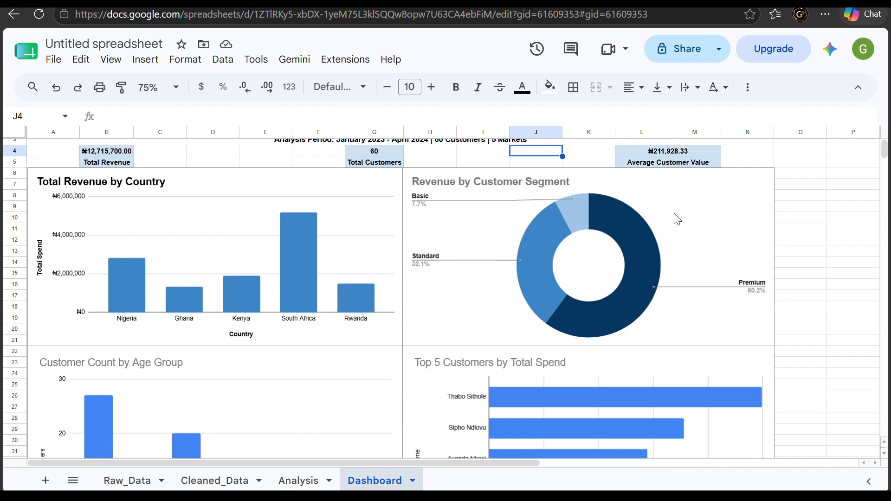
{"action": "scroll", "coordinate": [792, 310], "scroll_direction": "down", "scroll_amount": 3}
{"action": "scroll", "coordinate": [795, 312], "scroll_direction": "down", "scroll_amount": 3}
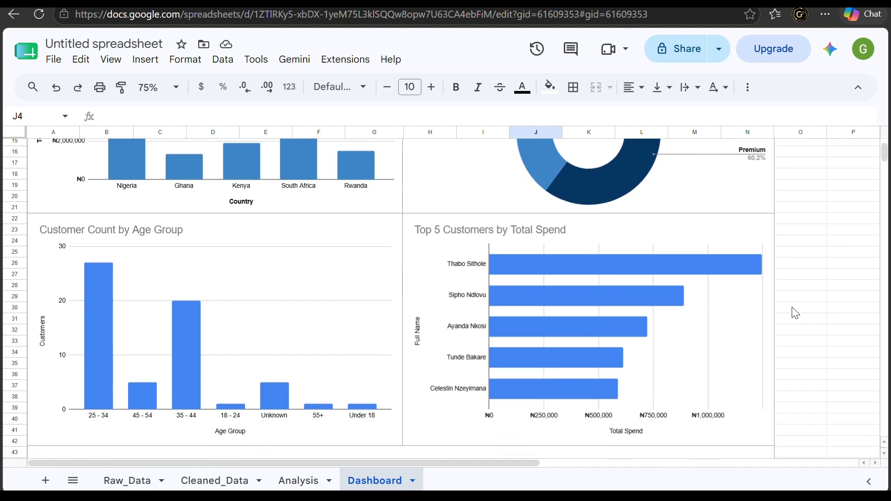
{"action": "scroll", "coordinate": [795, 313], "scroll_direction": "up", "scroll_amount": 3}
{"action": "scroll", "coordinate": [795, 313], "scroll_direction": "down", "scroll_amount": 1}
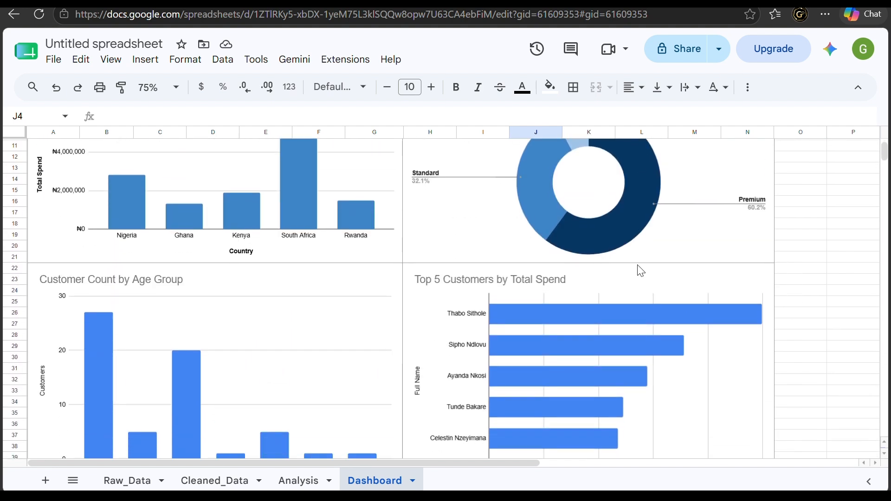
{"action": "left_click", "coordinate": [108, 321]}
{"action": "scroll", "coordinate": [103, 333], "scroll_direction": "down", "scroll_amount": 1}
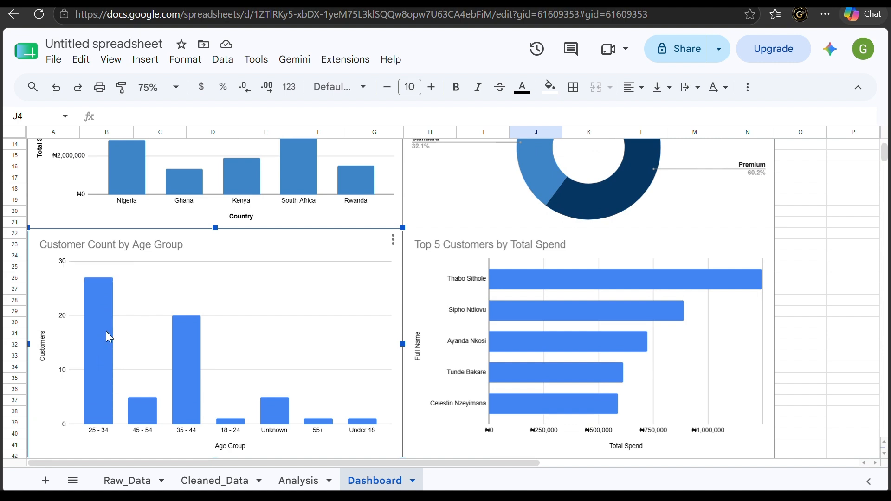
{"action": "double_click", "coordinate": [134, 249]}
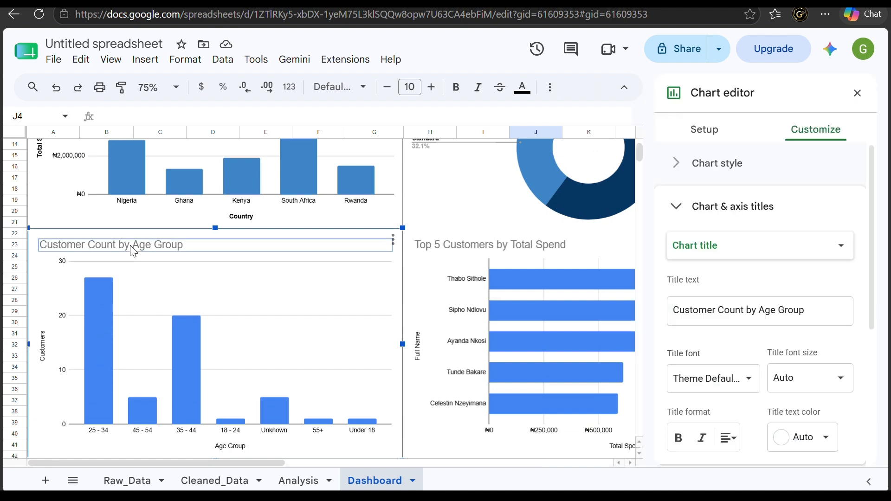
{"action": "left_click", "coordinate": [678, 443]}
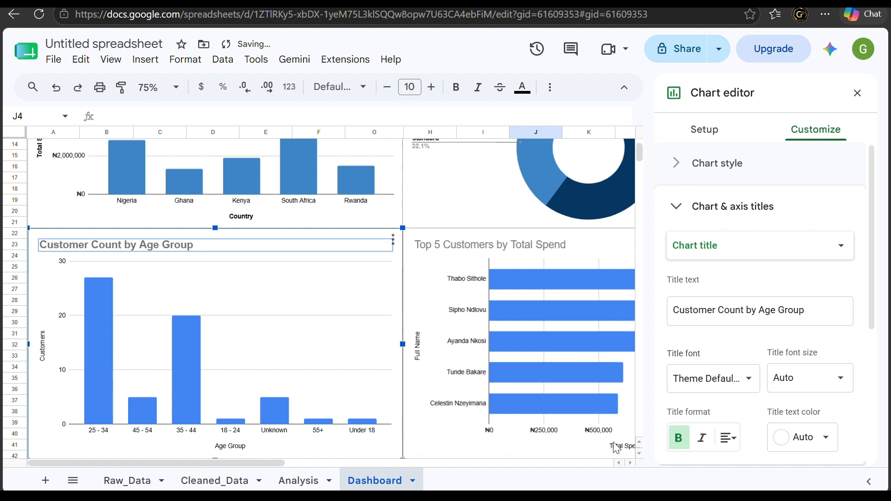
Make the Age Group and Customers axis titles of the Customer Count by Age Group chart bold.
{"action": "left_click", "coordinate": [243, 449]}
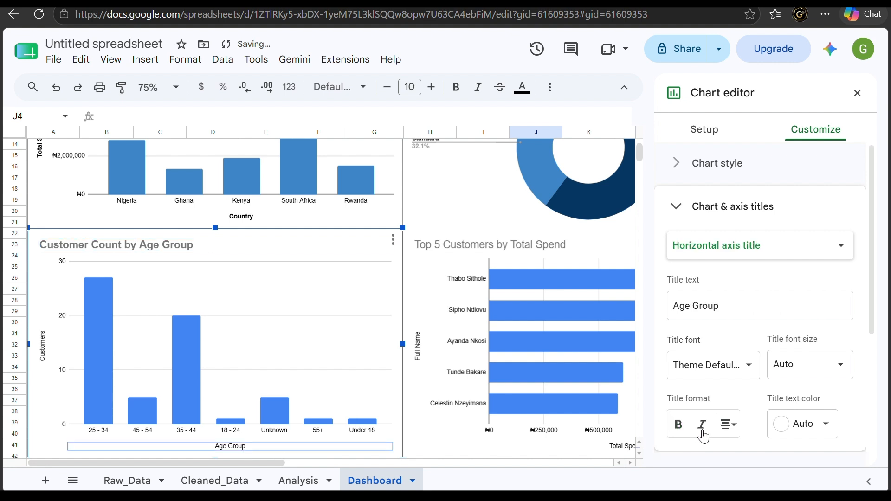
{"action": "left_click", "coordinate": [679, 424]}
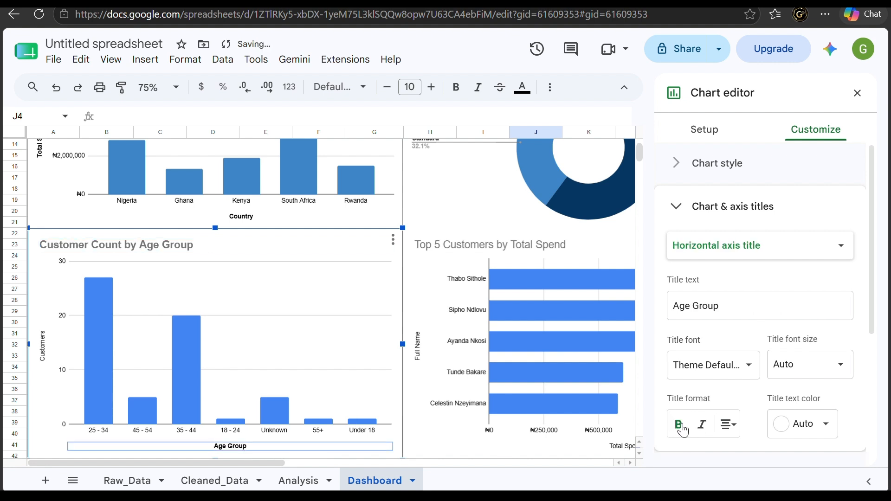
{"action": "left_click", "coordinate": [42, 347]}
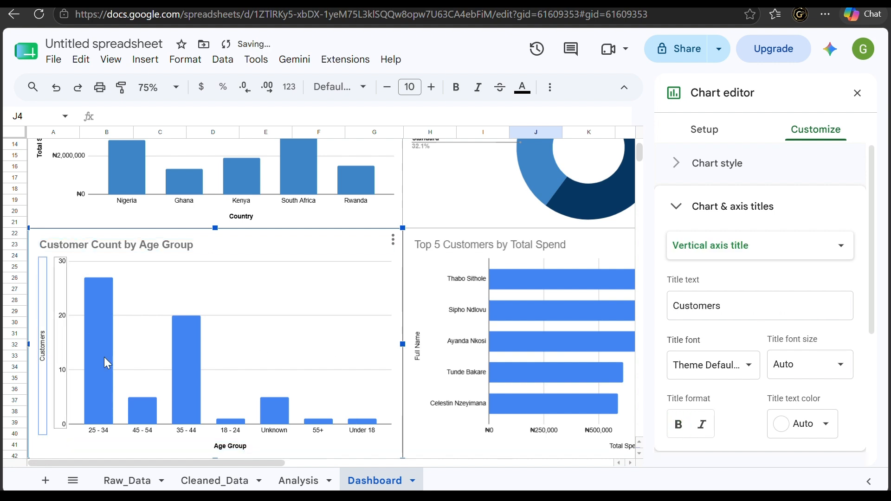
{"action": "left_click", "coordinate": [678, 433]}
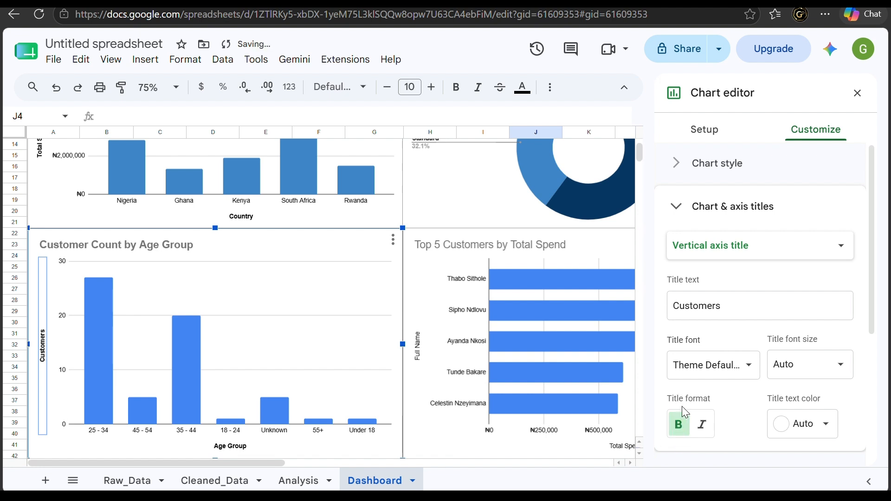
Fill the columns of the Customer Count by Age Group chart with the same medium blue as the revenue columns.
{"action": "left_click", "coordinate": [180, 391]}
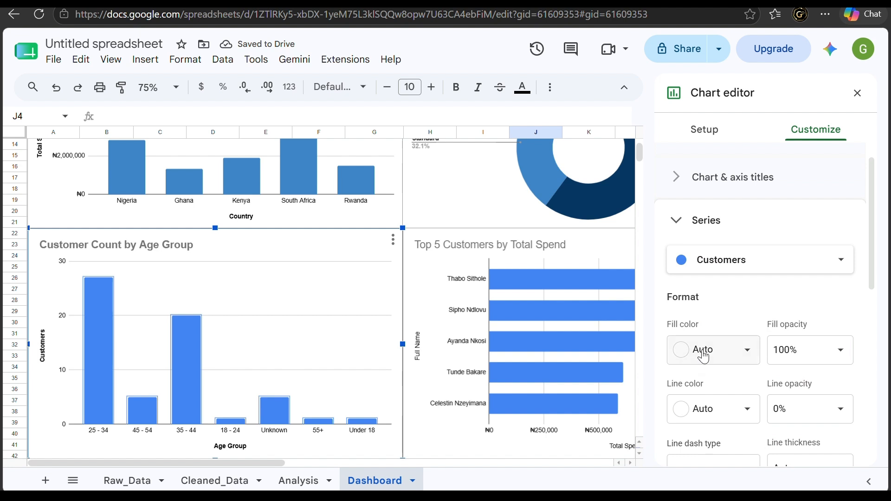
{"action": "left_click", "coordinate": [704, 357]}
{"action": "left_click", "coordinate": [792, 217]}
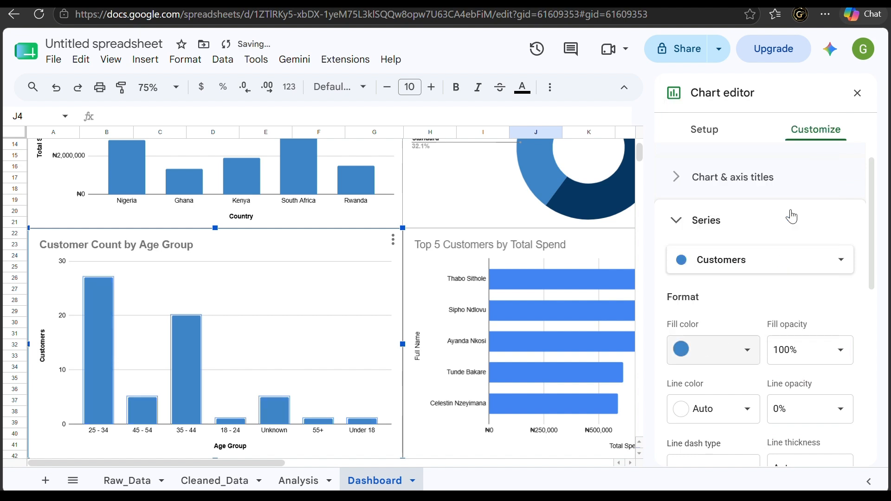
Make the title of the Top 5 Customers by Total Spend chart bold.
{"action": "left_click", "coordinate": [527, 249]}
{"action": "left_click", "coordinate": [526, 249]}
{"action": "left_click", "coordinate": [526, 246]}
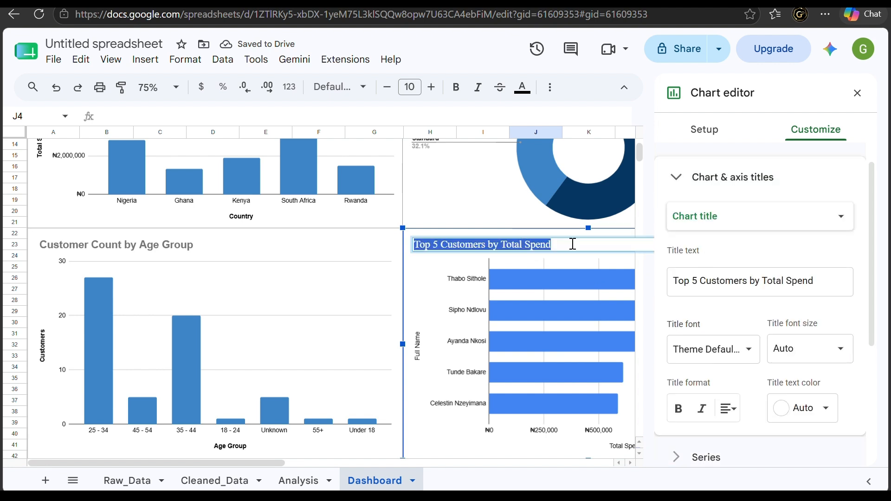
{"action": "left_click", "coordinate": [679, 408]}
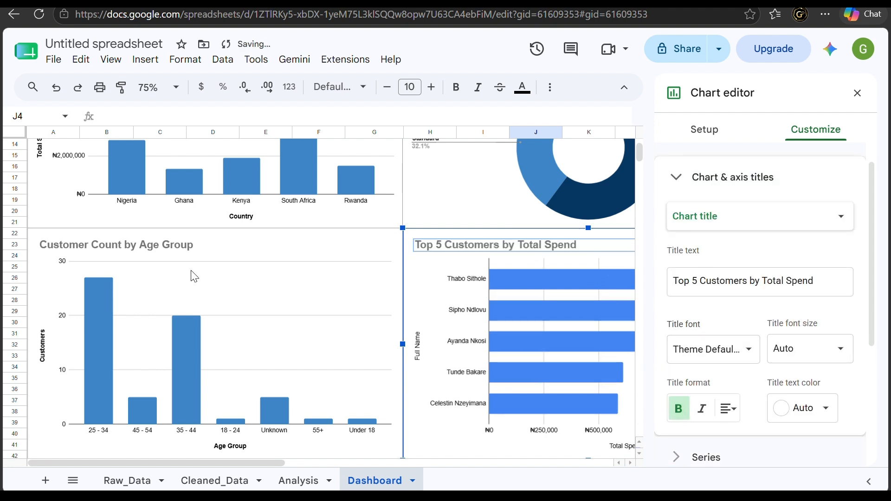
Set the title text color of the Customer Count by Age Group chart to black.
{"action": "scroll", "coordinate": [177, 249], "scroll_direction": "up", "scroll_amount": 3}
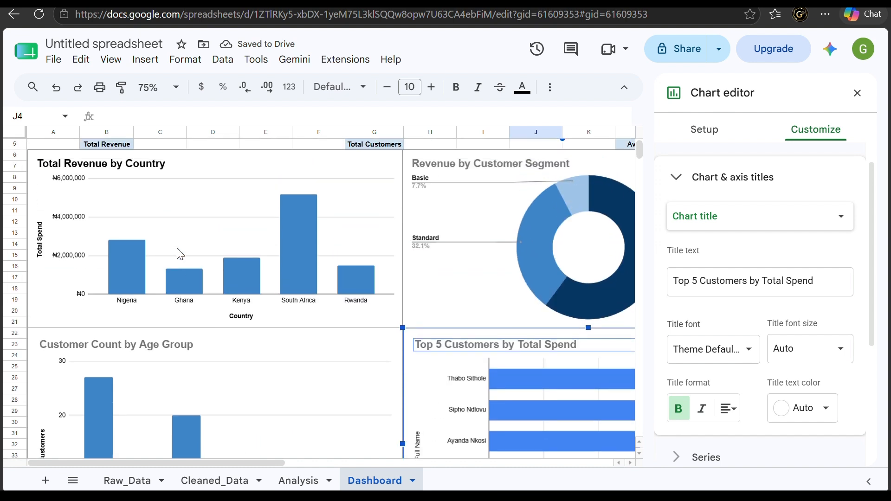
{"action": "scroll", "coordinate": [179, 252], "scroll_direction": "down", "scroll_amount": 2}
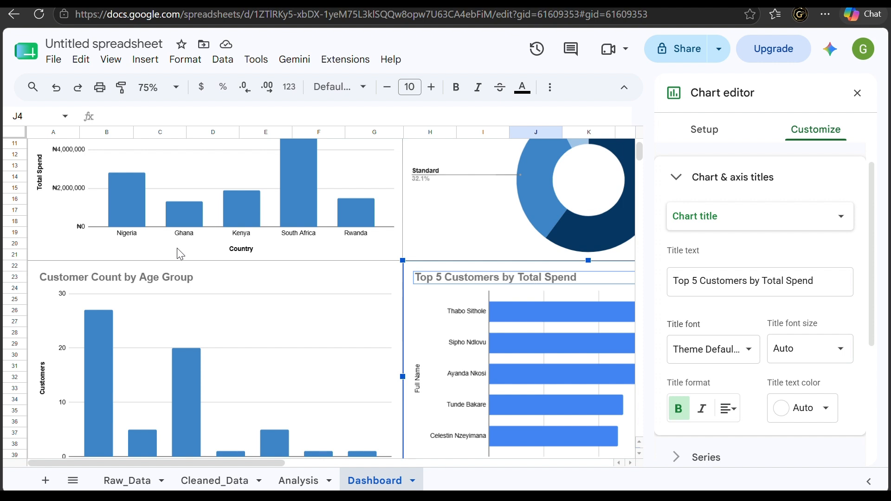
{"action": "left_click", "coordinate": [173, 283]}
{"action": "scroll", "coordinate": [169, 278], "scroll_direction": "down", "scroll_amount": 1}
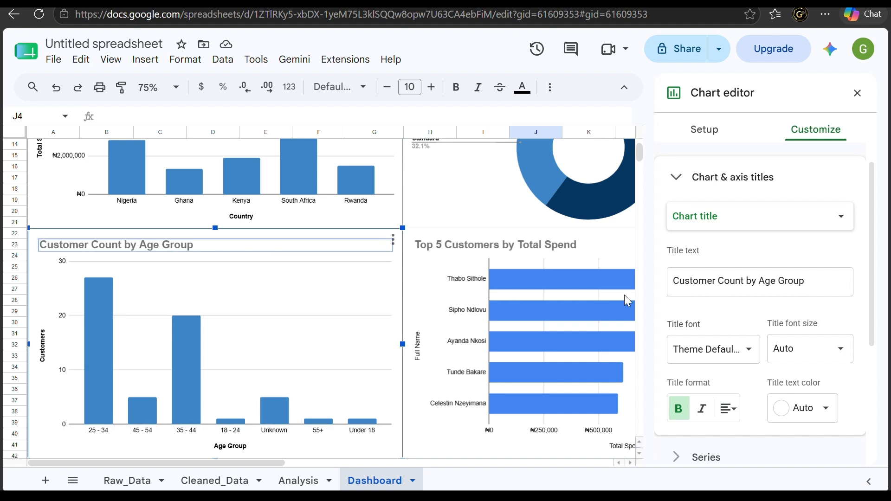
{"action": "left_click", "coordinate": [799, 409]}
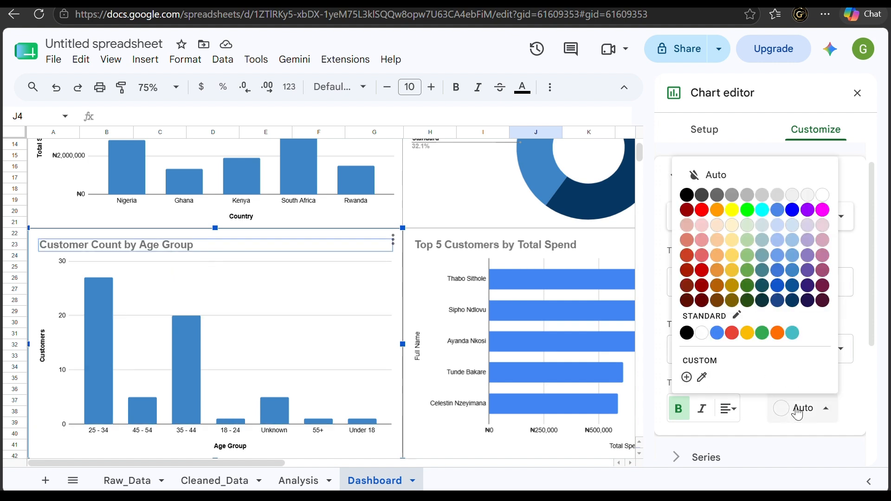
{"action": "left_click", "coordinate": [687, 196]}
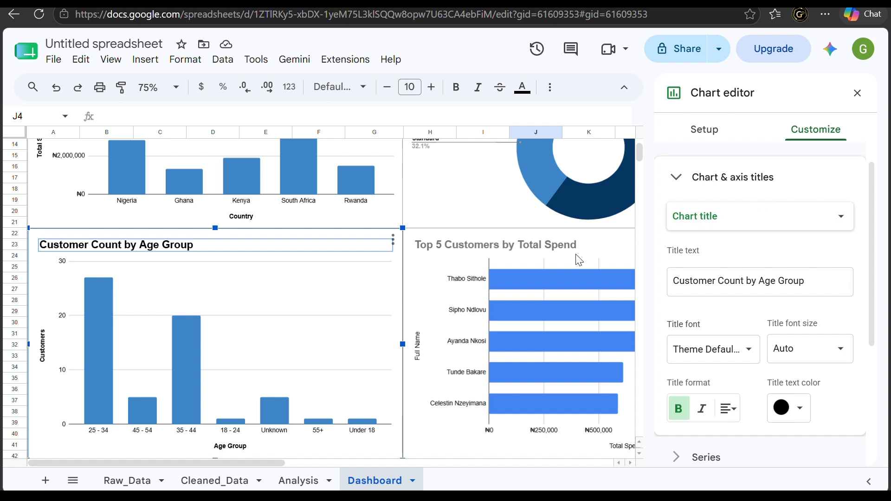
Set the title text color of the Top 5 Customers by Total Spend chart to black.
{"action": "left_click", "coordinate": [547, 250]}
{"action": "left_click", "coordinate": [546, 251]}
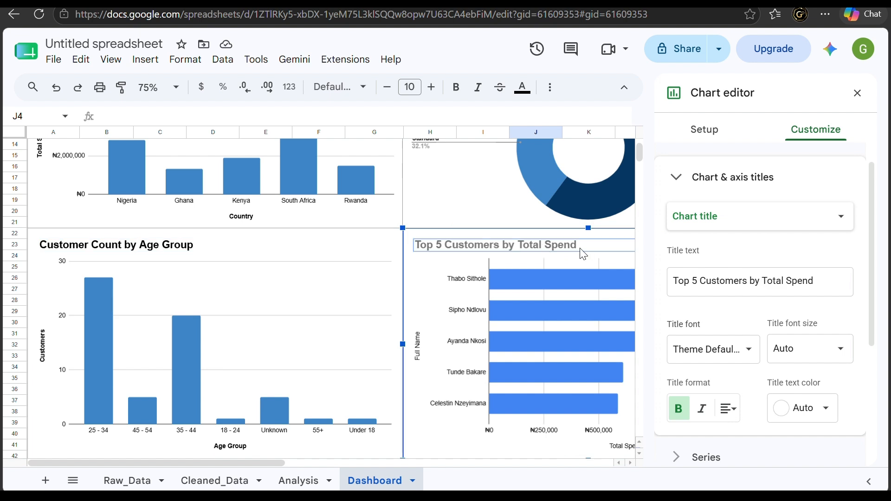
{"action": "left_click", "coordinate": [777, 409]}
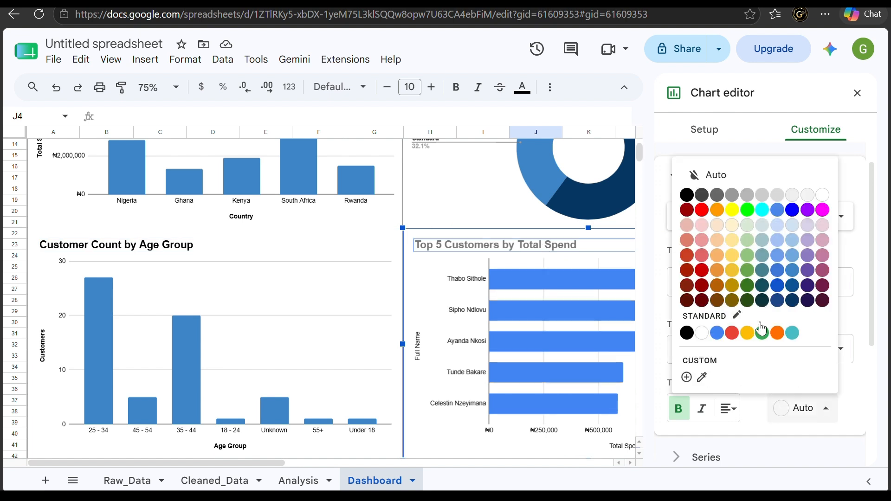
{"action": "left_click", "coordinate": [692, 198]}
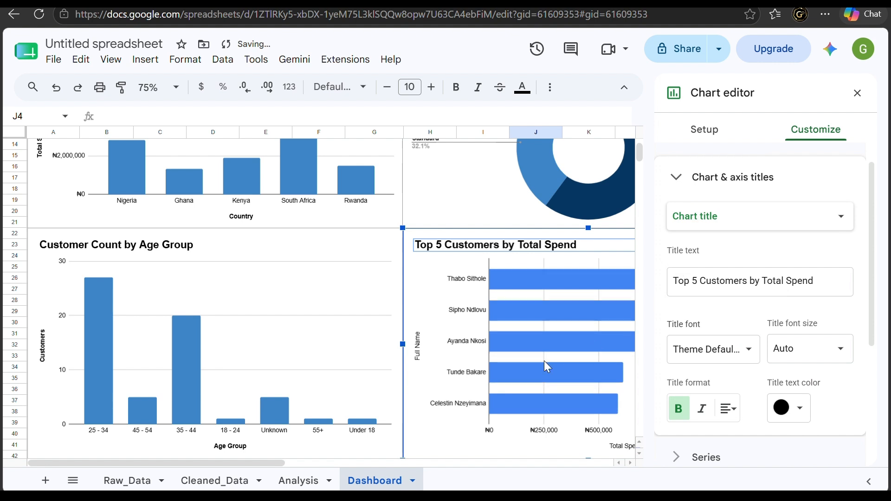
Make the Full Name and Total Spend axis titles of the Top 5 Customers by Total Spend chart bold.
{"action": "left_click", "coordinate": [423, 334]}
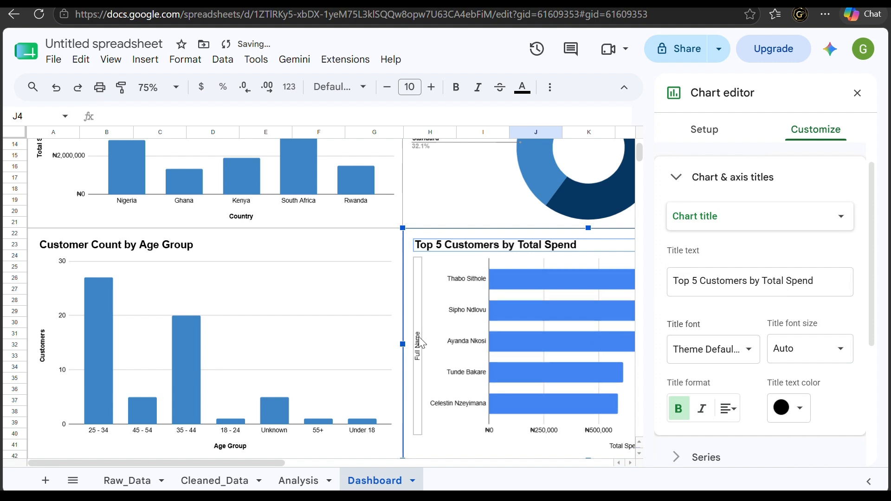
{"action": "left_click", "coordinate": [680, 400]}
{"action": "scroll", "coordinate": [580, 378], "scroll_direction": "down", "scroll_amount": 3}
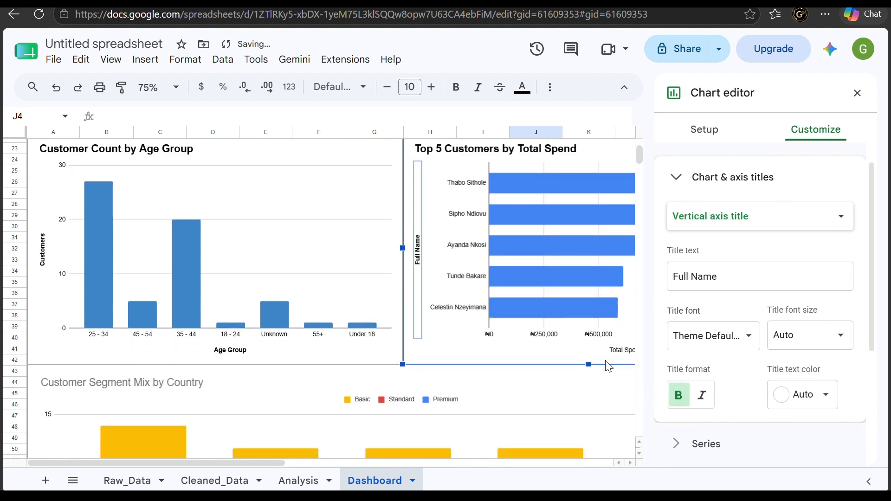
{"action": "left_click", "coordinate": [621, 356]}
{"action": "left_click", "coordinate": [679, 395]}
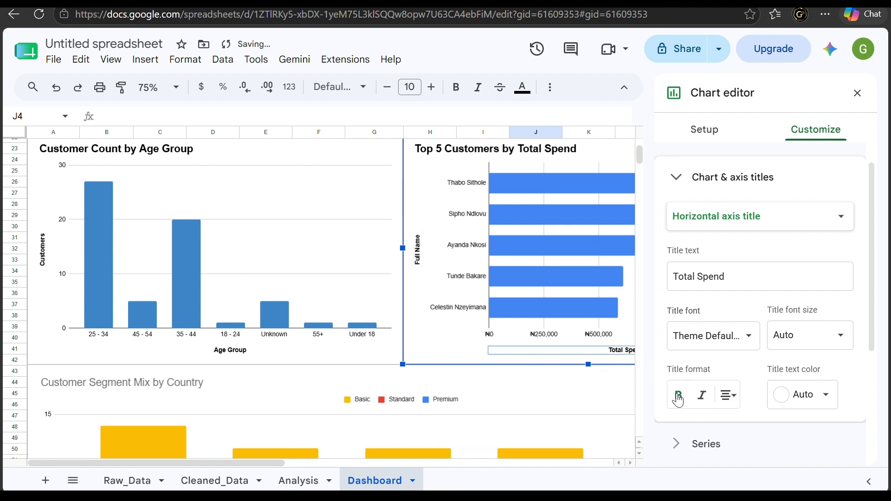
Fill the bars of the Top 5 Customers by Total Spend chart with the same medium blue as the age group columns.
{"action": "left_click", "coordinate": [598, 313]}
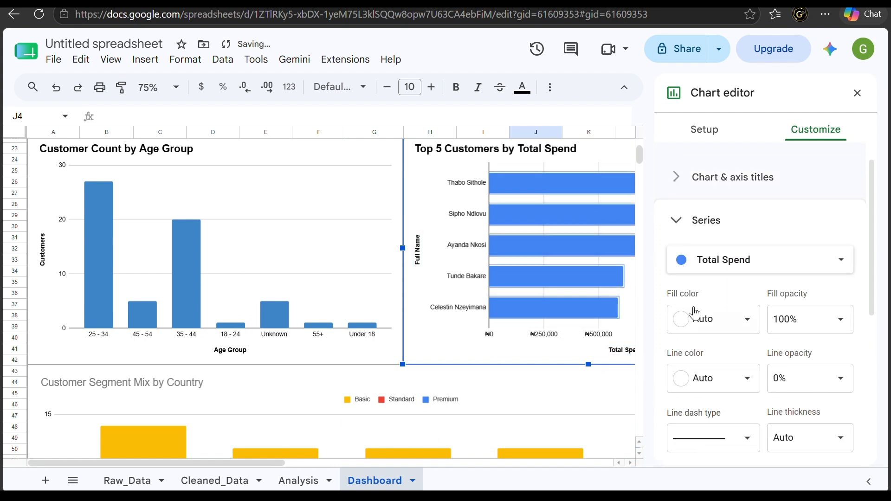
{"action": "left_click", "coordinate": [722, 325]}
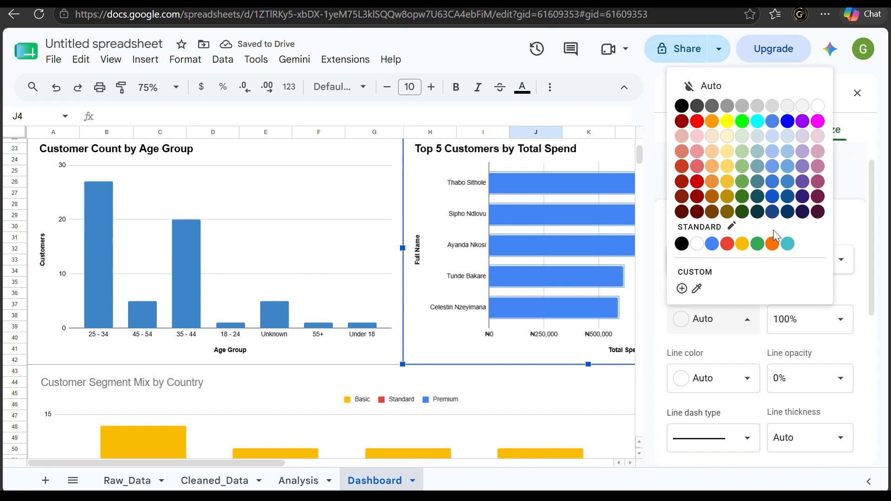
{"action": "left_click", "coordinate": [788, 190]}
Make the title of the Customer Segment Mix by Country chart bold.
{"action": "scroll", "coordinate": [450, 327], "scroll_direction": "down", "scroll_amount": 3}
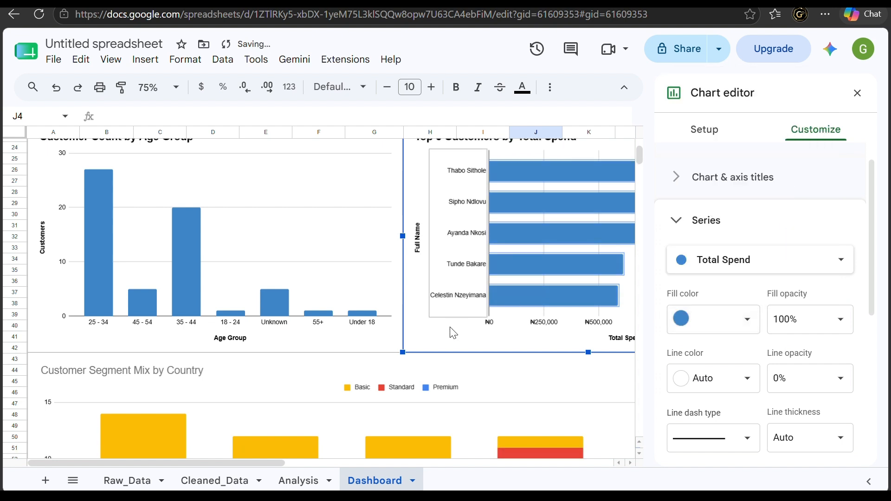
{"action": "scroll", "coordinate": [450, 329], "scroll_direction": "down", "scroll_amount": 2}
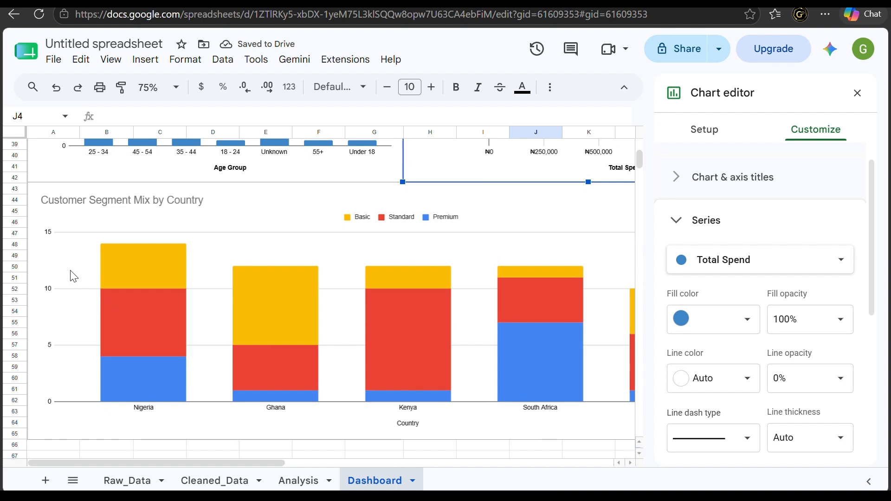
{"action": "left_click", "coordinate": [111, 209]}
{"action": "left_click", "coordinate": [110, 204]}
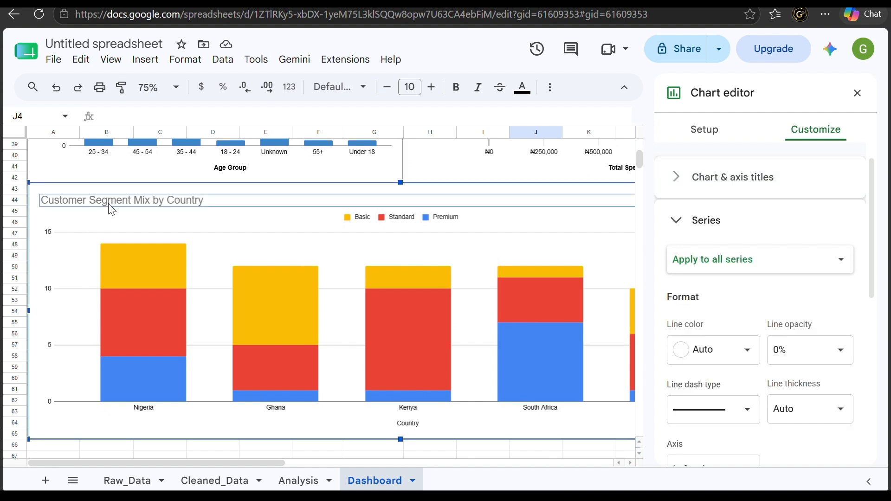
{"action": "left_click", "coordinate": [109, 203]}
{"action": "left_click", "coordinate": [679, 409]}
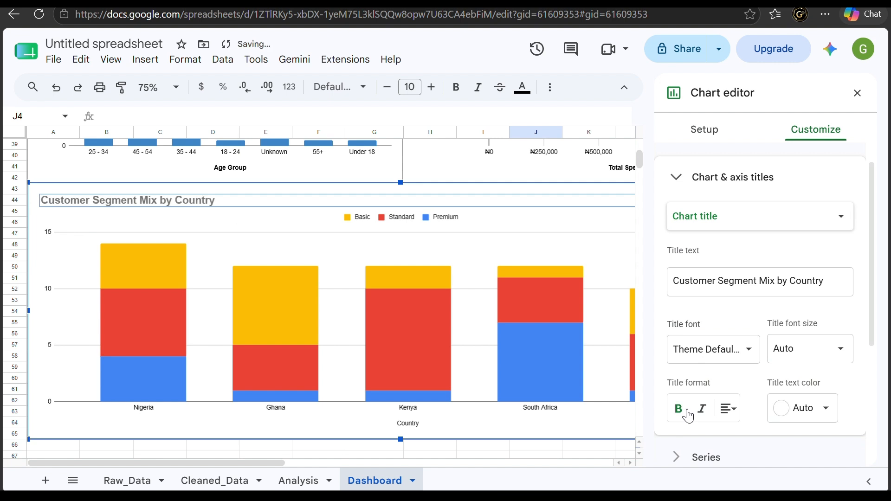
Make the Country axis title of the Customer Segment Mix by Country chart bold and set the chart title's text color to black.
{"action": "left_click", "coordinate": [415, 424]}
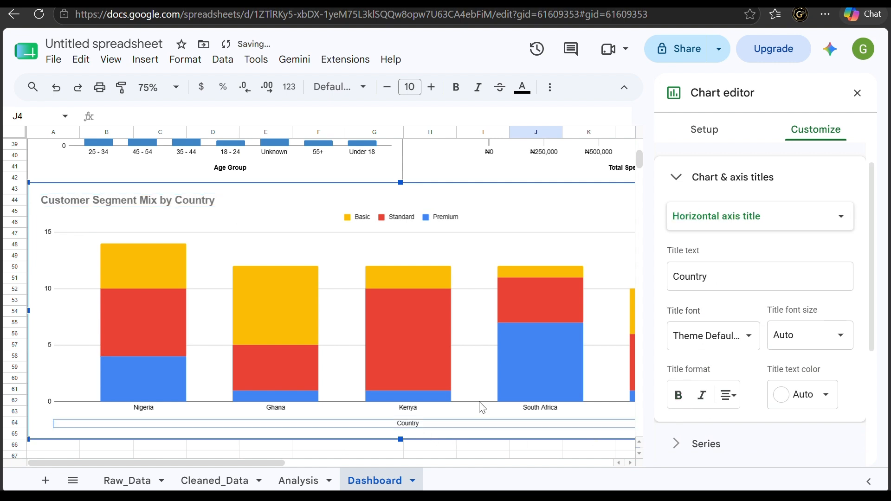
{"action": "left_click", "coordinate": [679, 395]}
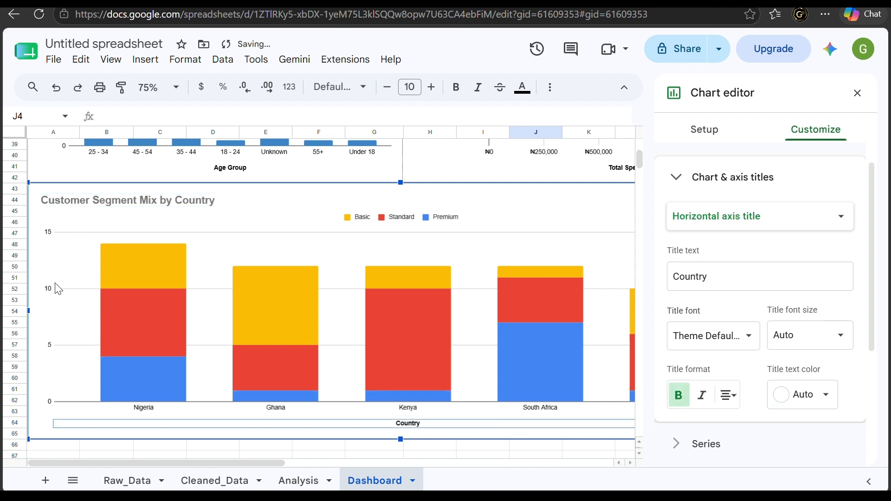
{"action": "left_click", "coordinate": [183, 206]}
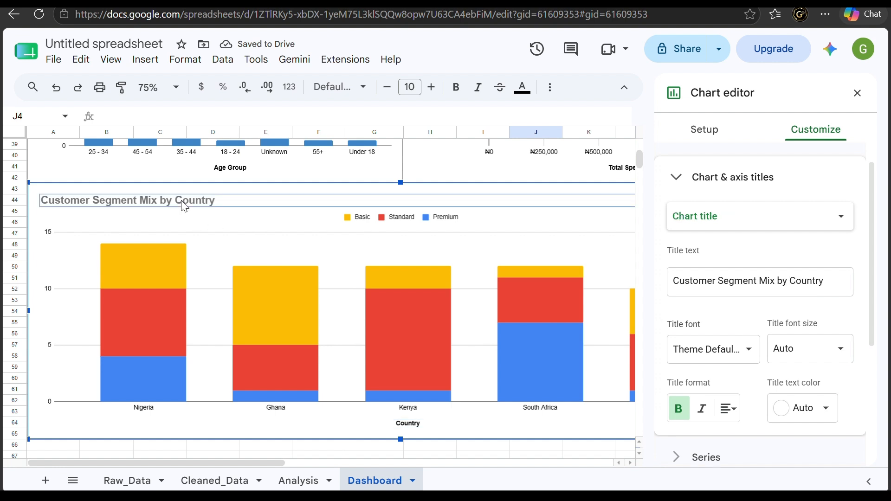
{"action": "left_click", "coordinate": [781, 409]}
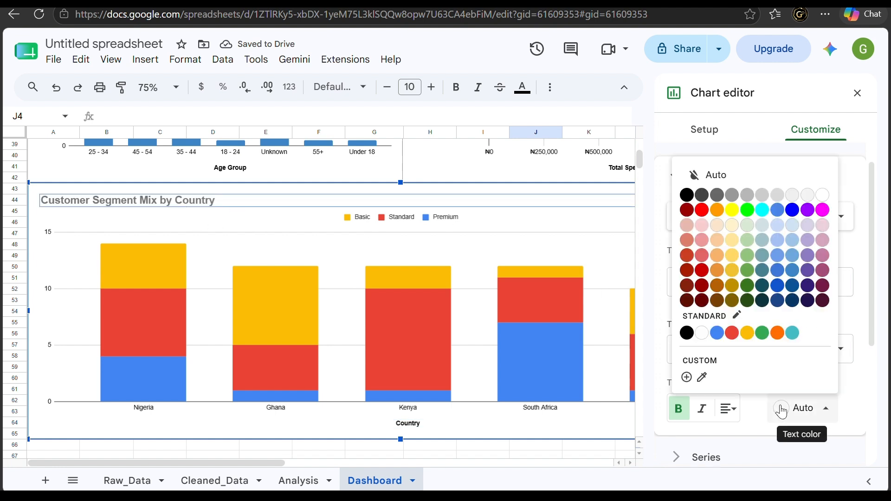
{"action": "left_click", "coordinate": [687, 195]}
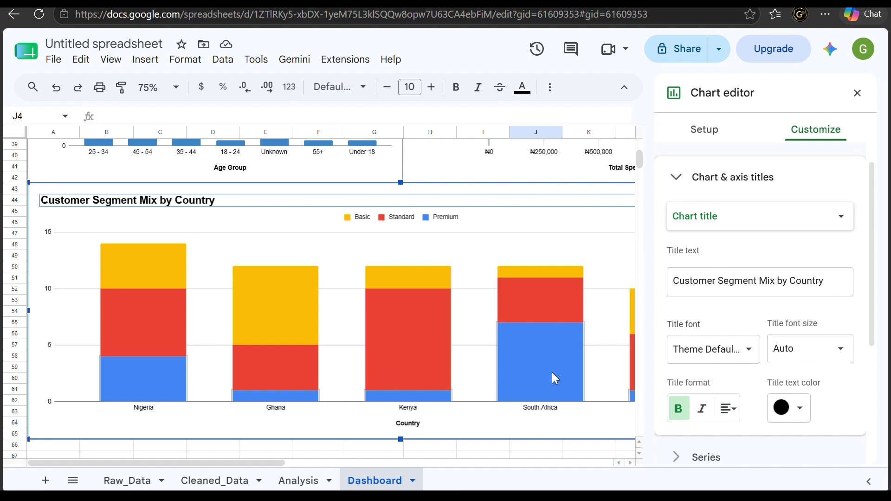
Fill the Premium series of the Customer Segment Mix by Country chart with the dark navy blue used in the donut chart.
{"action": "scroll", "coordinate": [541, 258], "scroll_direction": "up", "scroll_amount": 10}
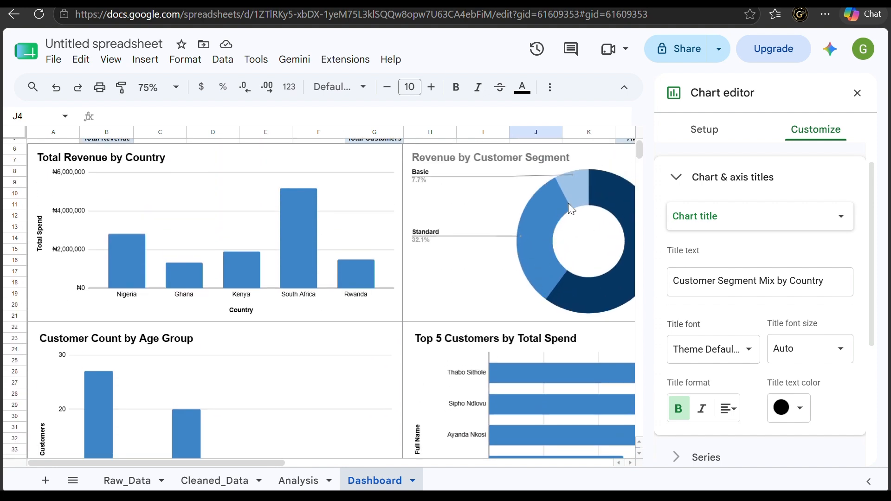
{"action": "scroll", "coordinate": [550, 321], "scroll_direction": "down", "scroll_amount": 10}
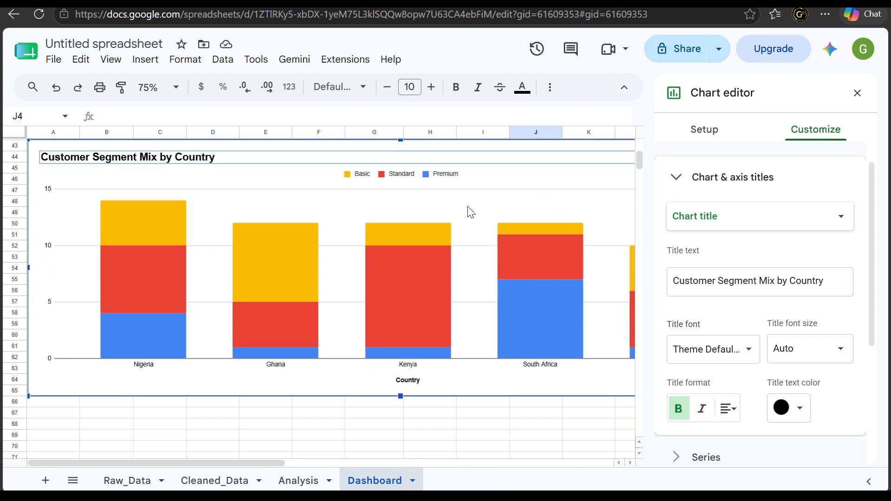
{"action": "left_click", "coordinate": [536, 325]}
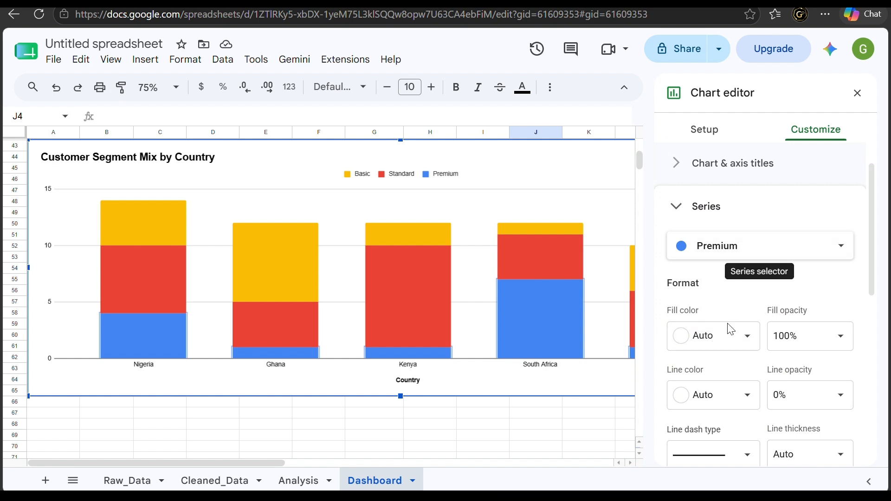
{"action": "left_click", "coordinate": [727, 336]}
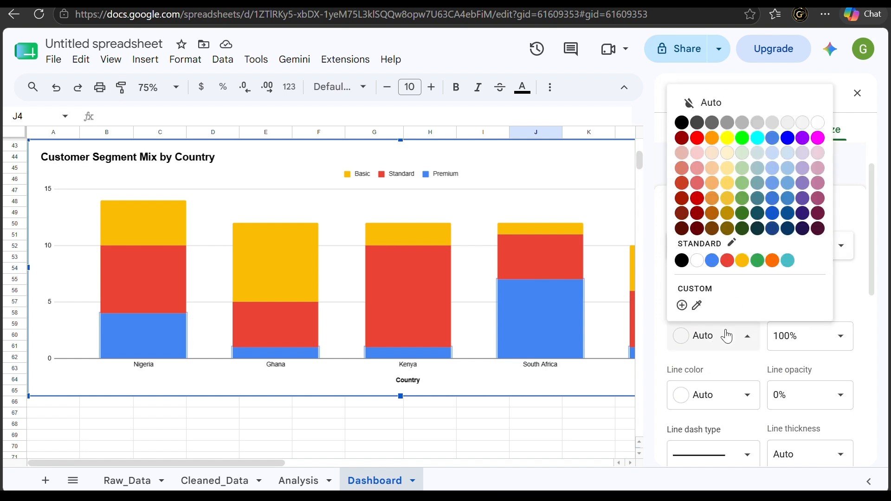
{"action": "left_click", "coordinate": [788, 228]}
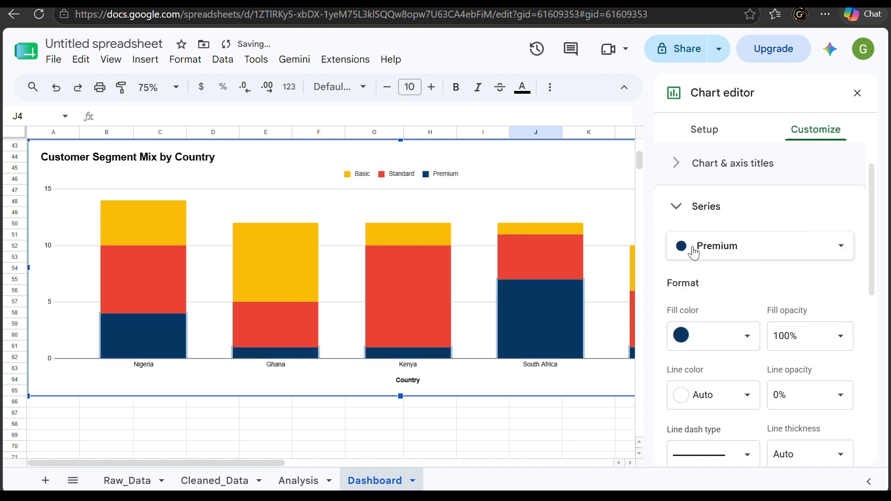
Fill the Standard series of the Customer Segment Mix by Country chart with the dashboard's medium blue.
{"action": "left_click", "coordinate": [539, 266]}
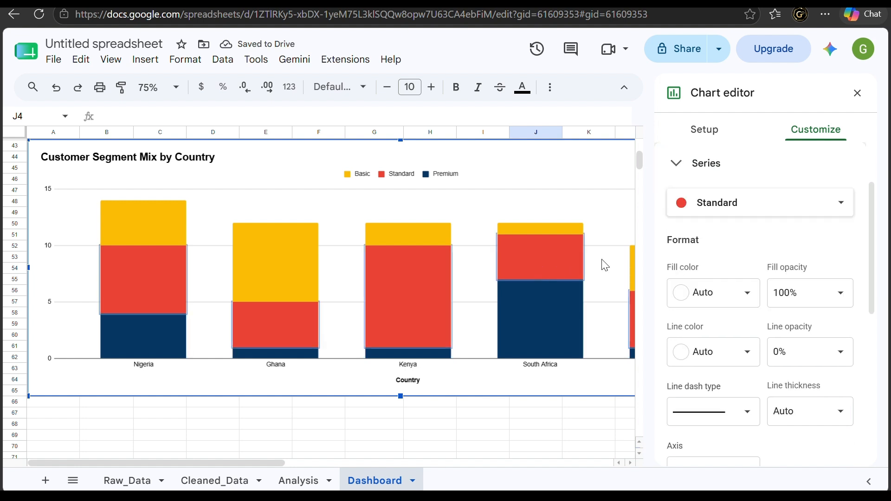
{"action": "left_click", "coordinate": [714, 293]}
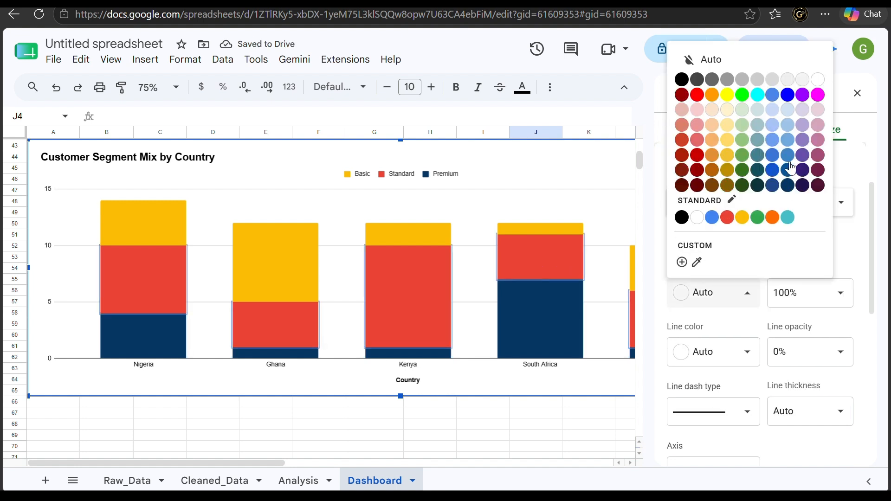
{"action": "left_click", "coordinate": [791, 157]}
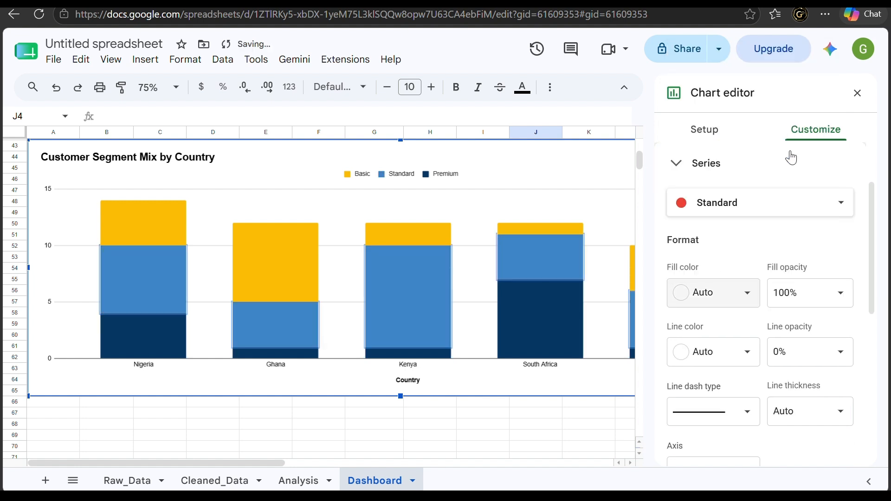
Fill the Basic series of the Customer Segment Mix by Country chart with light blue and finish editing the chart.
{"action": "left_click", "coordinate": [567, 228]}
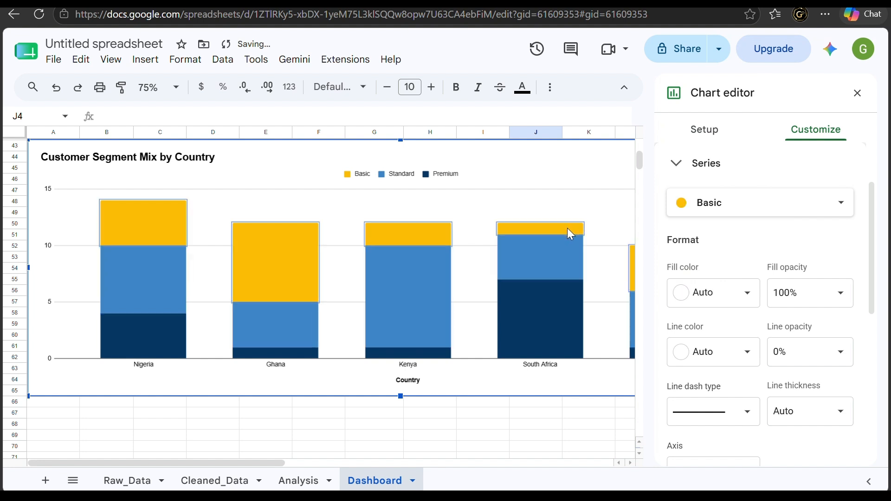
{"action": "left_click", "coordinate": [719, 299]}
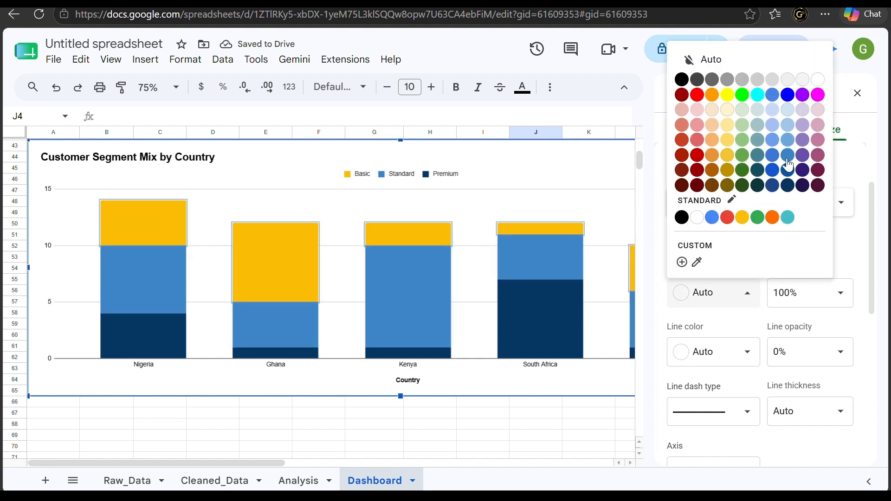
{"action": "left_click", "coordinate": [790, 129]}
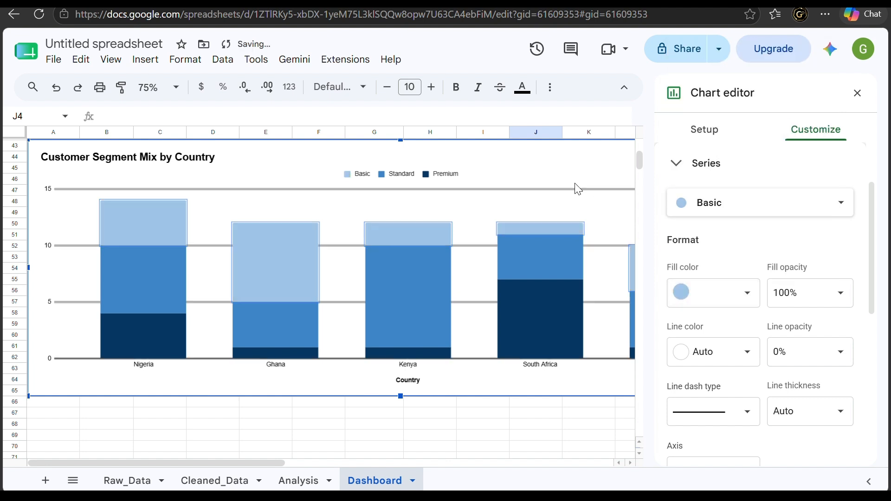
{"action": "left_click", "coordinate": [579, 162]}
{"action": "left_click", "coordinate": [858, 93]}
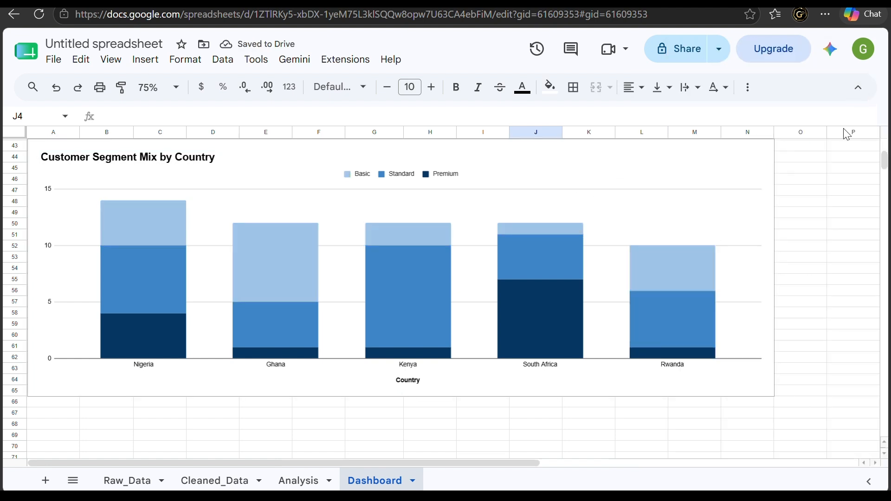
{"action": "left_click", "coordinate": [841, 204]}
Review the whole dashboard from the header to the Customer Segment Mix by Country chart for consistent titles and colors.
{"action": "scroll", "coordinate": [825, 224], "scroll_direction": "up", "scroll_amount": 10}
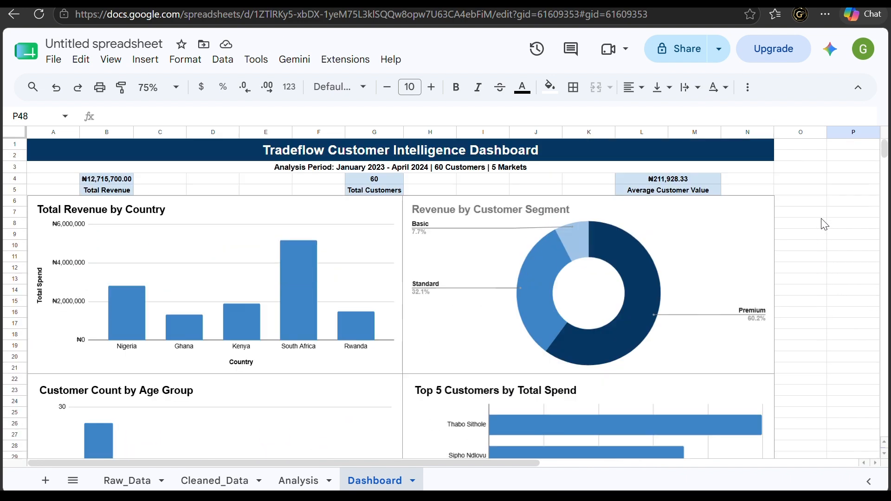
{"action": "scroll", "coordinate": [825, 225], "scroll_direction": "down", "scroll_amount": 3}
{"action": "scroll", "coordinate": [824, 224], "scroll_direction": "down", "scroll_amount": 9}
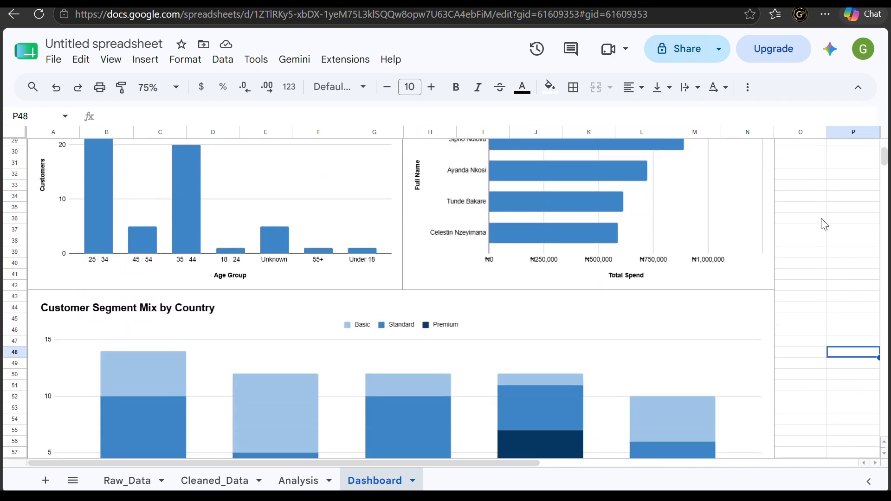
{"action": "scroll", "coordinate": [824, 225], "scroll_direction": "up", "scroll_amount": 6}
{"action": "scroll", "coordinate": [825, 225], "scroll_direction": "up", "scroll_amount": 6}
{"action": "scroll", "coordinate": [825, 224], "scroll_direction": "down", "scroll_amount": 2}
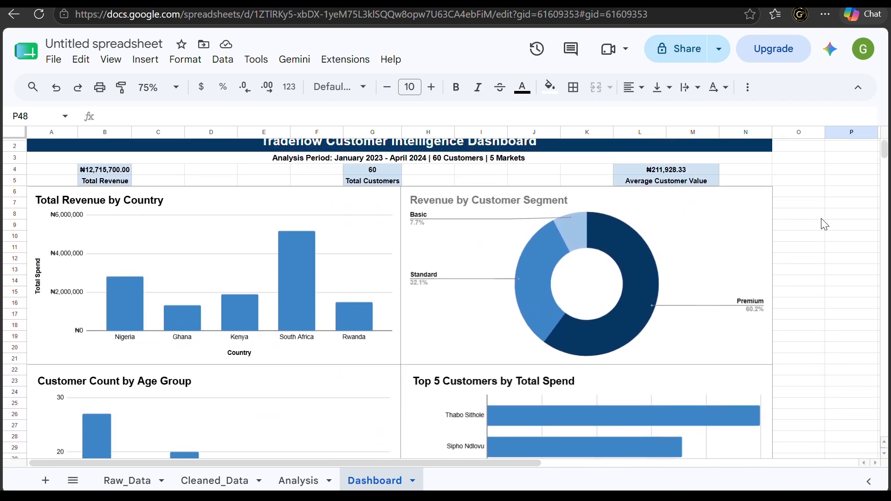
{"action": "scroll", "coordinate": [825, 224], "scroll_direction": "up", "scroll_amount": 2}
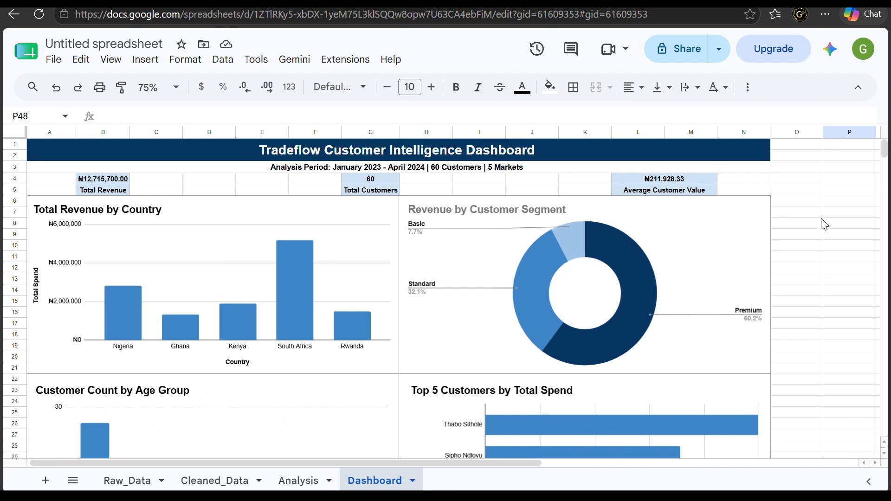
{"action": "scroll", "coordinate": [825, 224], "scroll_direction": "down", "scroll_amount": 8}
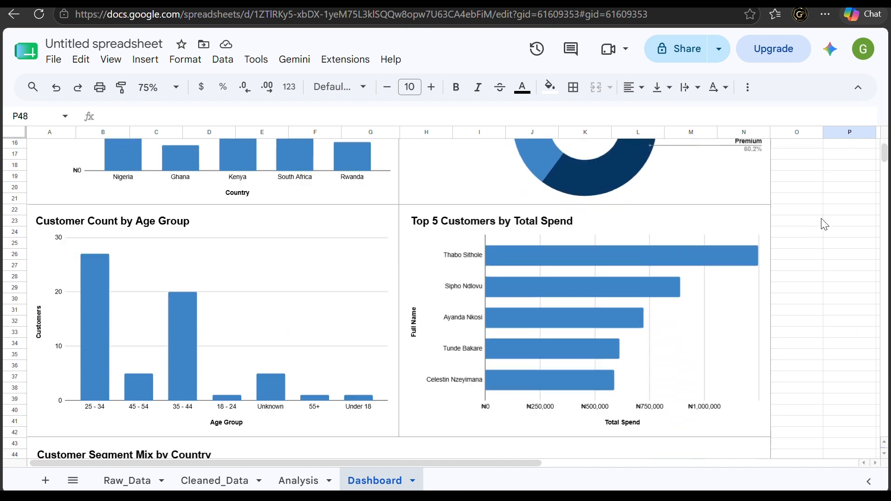
{"action": "scroll", "coordinate": [825, 225], "scroll_direction": "down", "scroll_amount": 4}
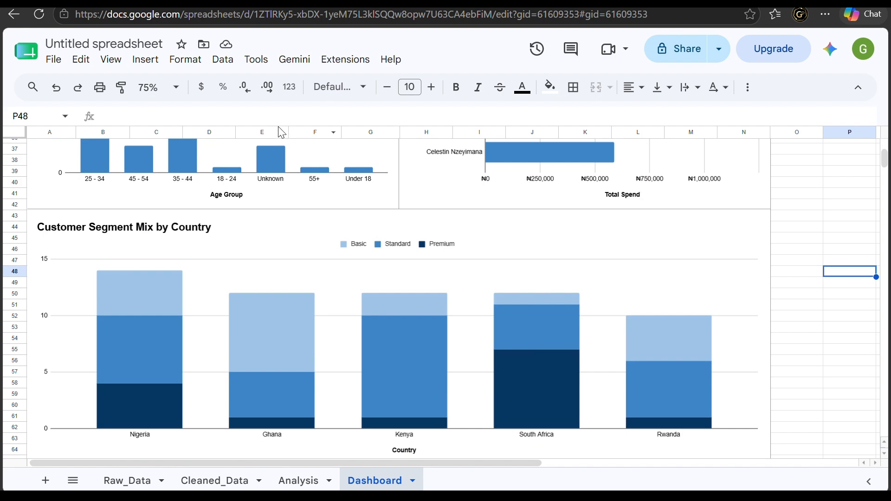
Set the Dashboard sheet's zoom to 90% and check how the header and upper charts fit the view.
{"action": "left_click", "coordinate": [160, 88]}
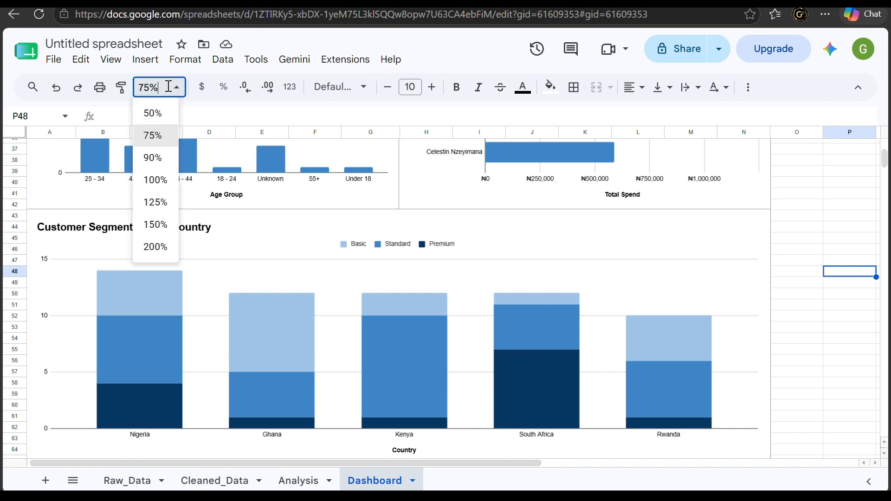
{"action": "left_click", "coordinate": [161, 157]}
{"action": "scroll", "coordinate": [741, 267], "scroll_direction": "up", "scroll_amount": 10}
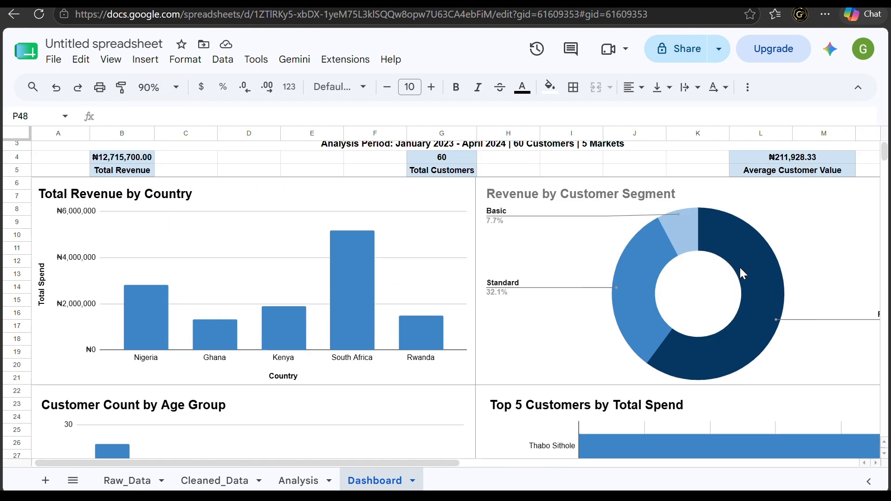
{"action": "scroll", "coordinate": [741, 273], "scroll_direction": "right", "scroll_amount": 5}
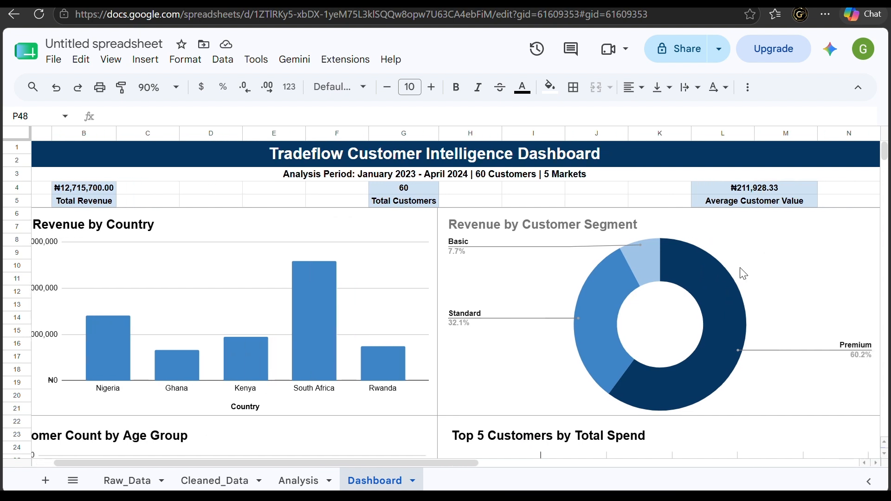
{"action": "scroll", "coordinate": [741, 273], "scroll_direction": "left", "scroll_amount": 4}
{"action": "scroll", "coordinate": [741, 273], "scroll_direction": "left", "scroll_amount": 1}
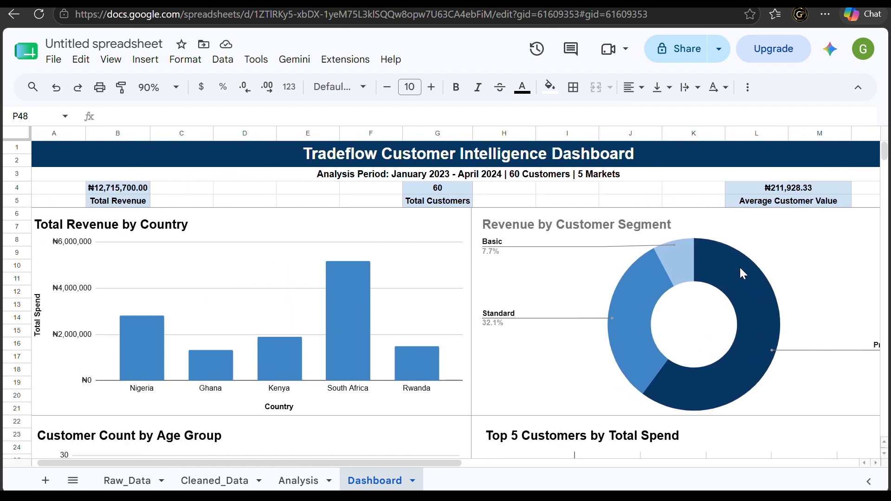
{"action": "scroll", "coordinate": [742, 273], "scroll_direction": "down", "scroll_amount": 1}
{"action": "scroll", "coordinate": [741, 273], "scroll_direction": "up", "scroll_amount": 1}
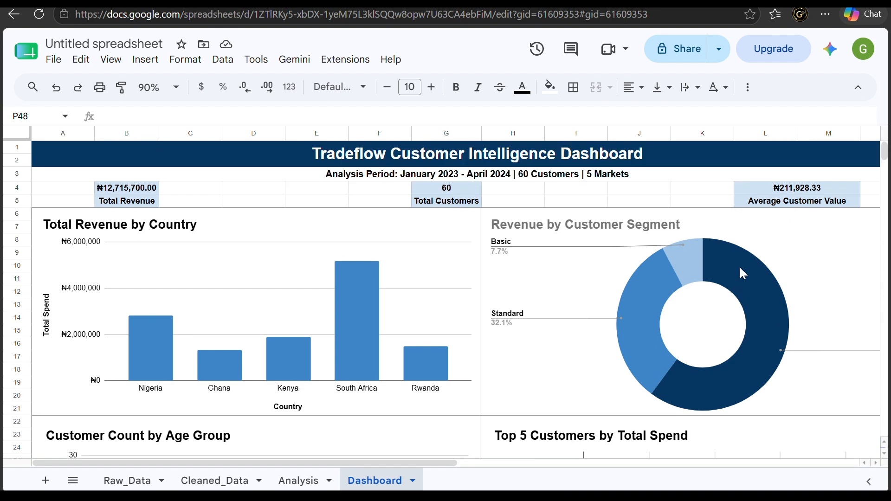
Set the title text color of the Revenue by Customer Segment chart to black and finish editing the chart.
{"action": "left_click", "coordinate": [637, 219]}
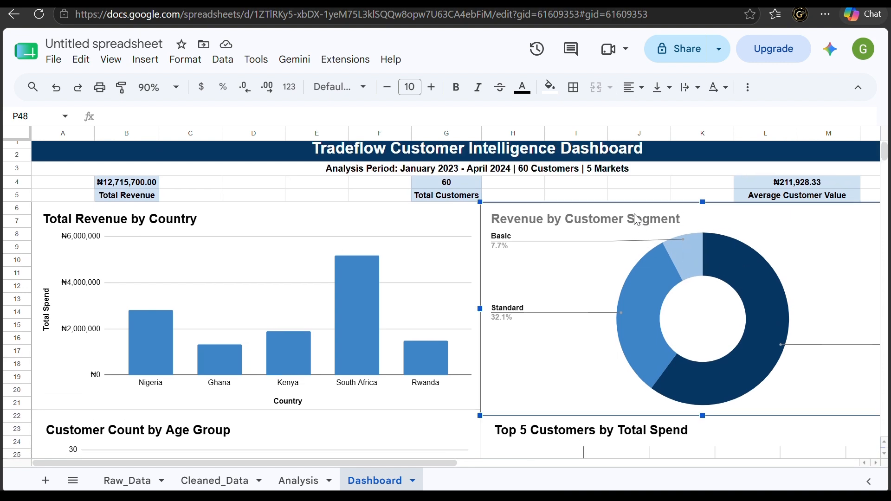
{"action": "double_click", "coordinate": [637, 219]}
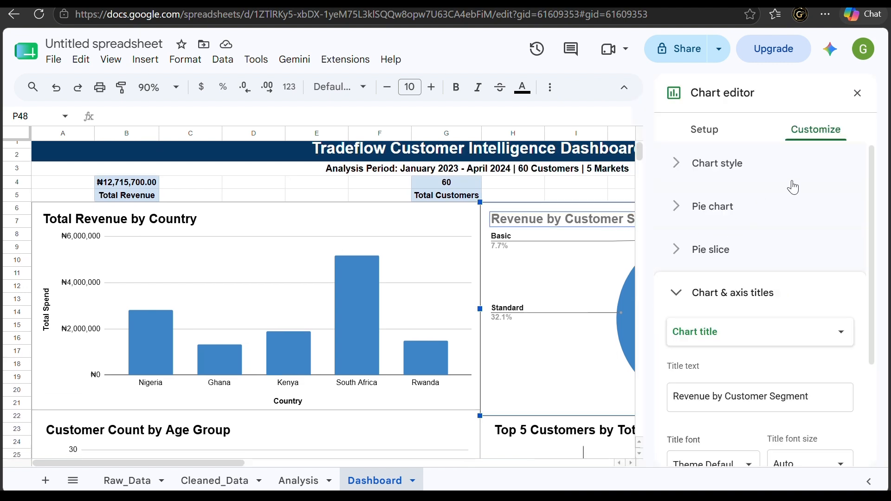
{"action": "scroll", "coordinate": [718, 348], "scroll_direction": "down", "scroll_amount": 3}
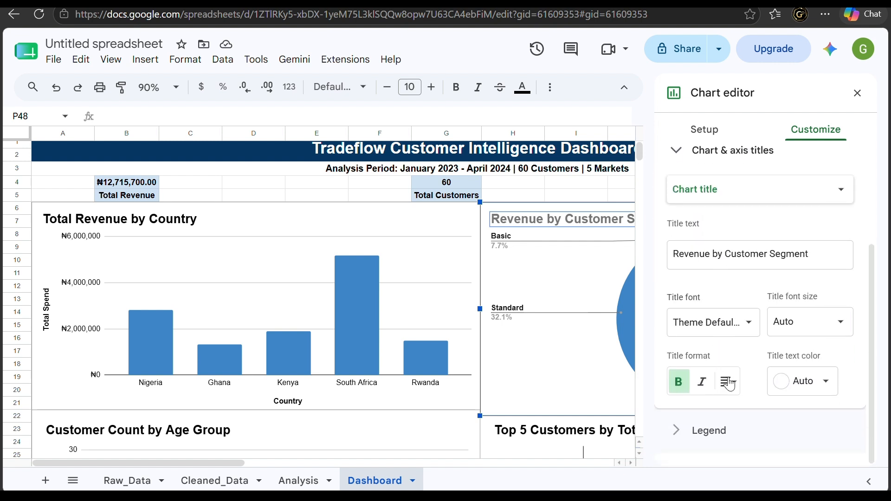
{"action": "left_click", "coordinate": [802, 381]}
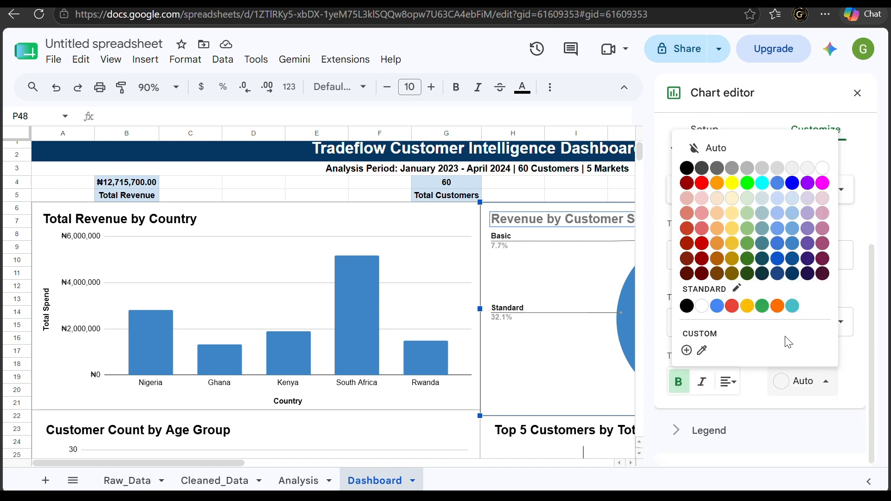
{"action": "left_click", "coordinate": [687, 168]}
{"action": "left_click", "coordinate": [577, 183]}
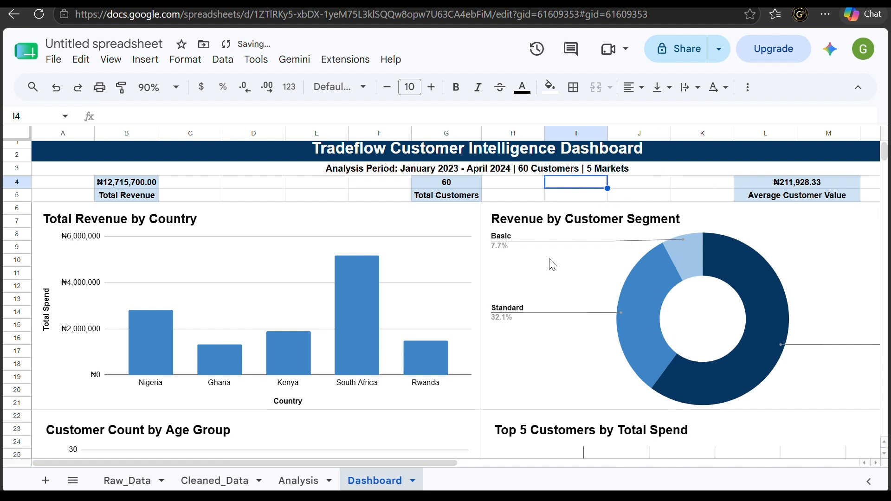
{"action": "scroll", "coordinate": [553, 361], "scroll_direction": "down", "scroll_amount": 1}
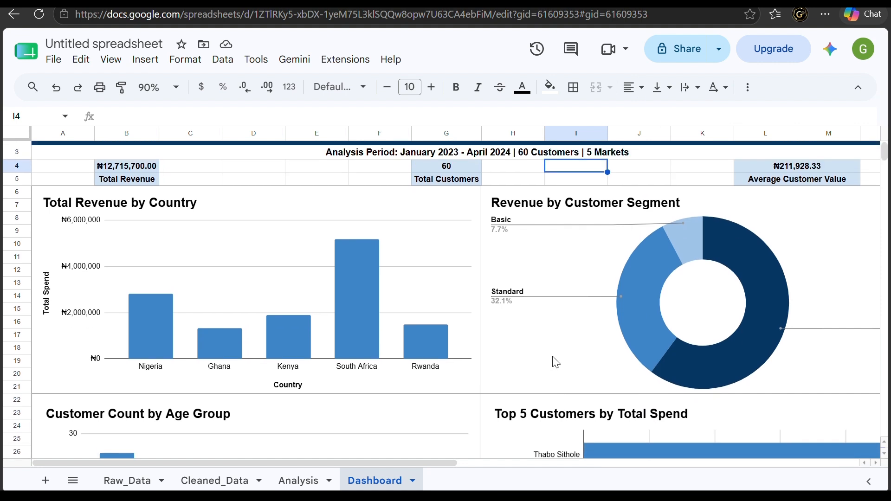
{"action": "scroll", "coordinate": [555, 362], "scroll_direction": "down", "scroll_amount": 2}
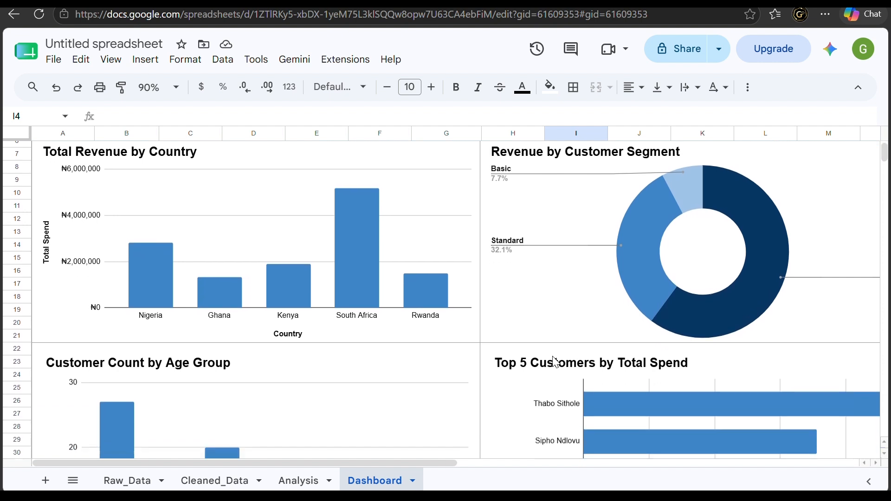
Review the whole dashboard from the header figures to the Customer Segment Mix by Country chart, including the full width of the Revenue by Customer Segment chart.
{"action": "scroll", "coordinate": [555, 362], "scroll_direction": "down", "scroll_amount": 5}
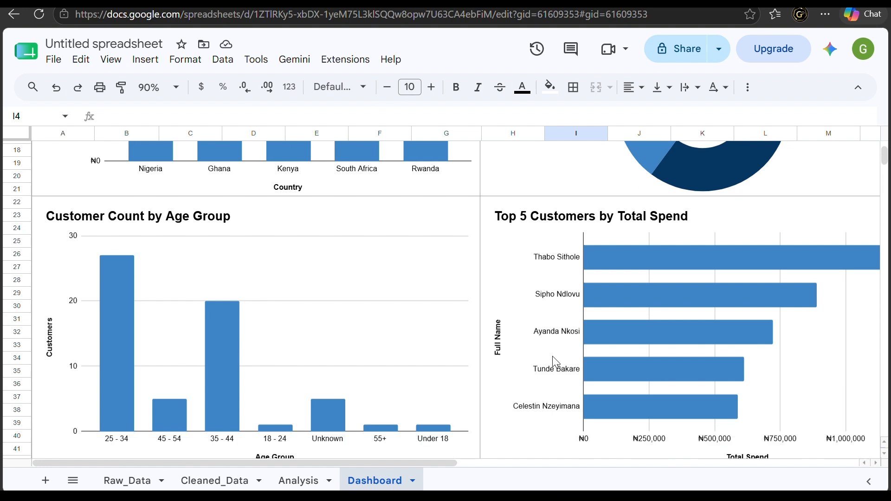
{"action": "scroll", "coordinate": [556, 362], "scroll_direction": "down", "scroll_amount": 7}
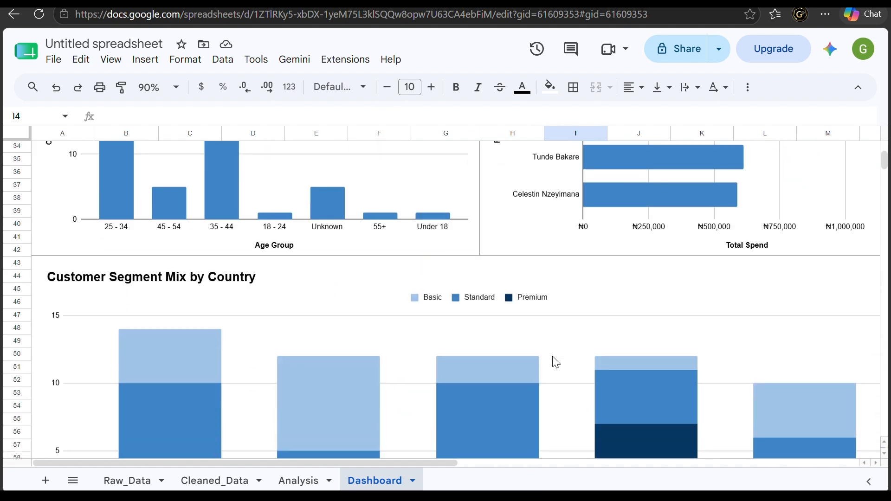
{"action": "scroll", "coordinate": [555, 362], "scroll_direction": "down", "scroll_amount": 7}
{"action": "scroll", "coordinate": [556, 362], "scroll_direction": "up", "scroll_amount": 10}
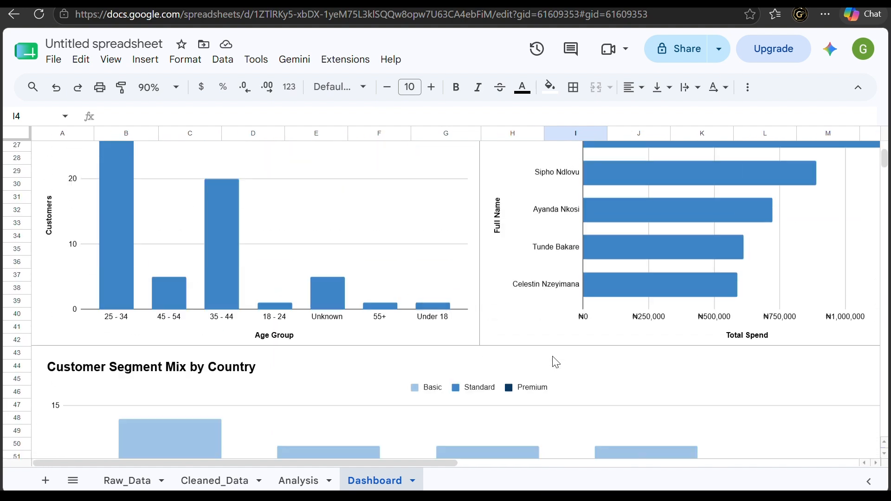
{"action": "scroll", "coordinate": [556, 362], "scroll_direction": "up", "scroll_amount": 10}
{"action": "scroll", "coordinate": [555, 362], "scroll_direction": "right", "scroll_amount": 4}
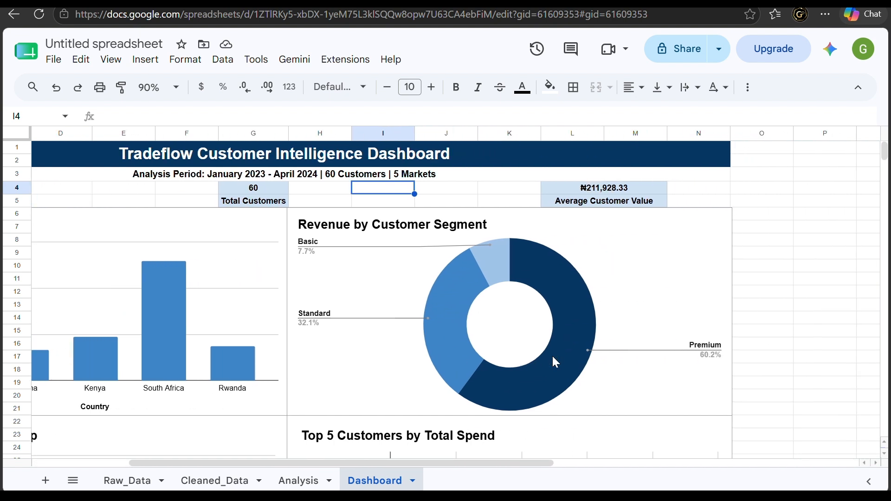
{"action": "scroll", "coordinate": [556, 362], "scroll_direction": "left", "scroll_amount": 4}
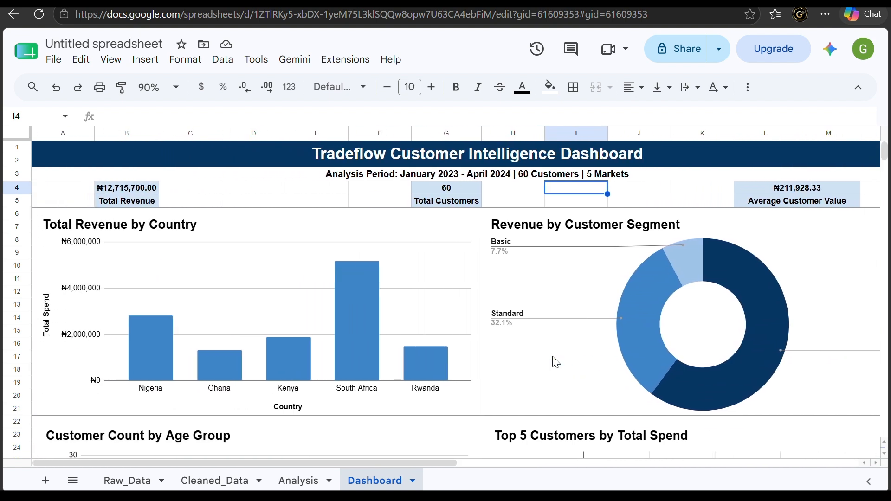
{"action": "scroll", "coordinate": [556, 362], "scroll_direction": "down", "scroll_amount": 4}
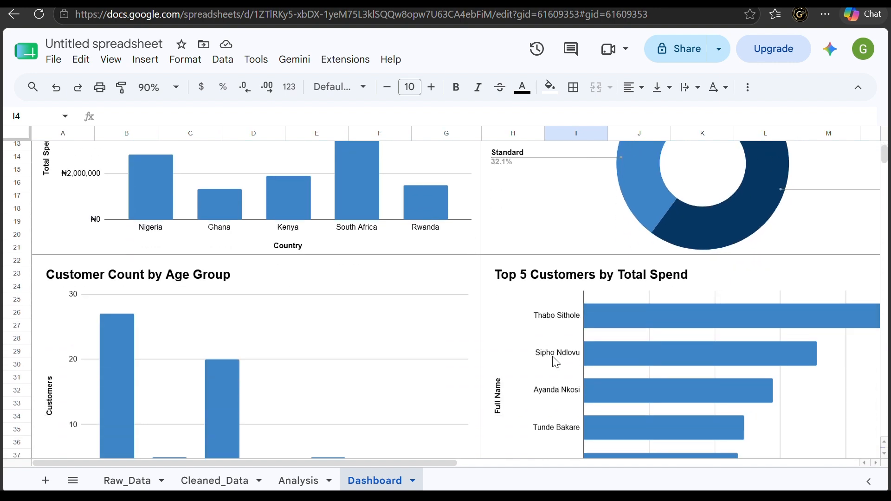
{"action": "scroll", "coordinate": [556, 363], "scroll_direction": "down", "scroll_amount": 8}
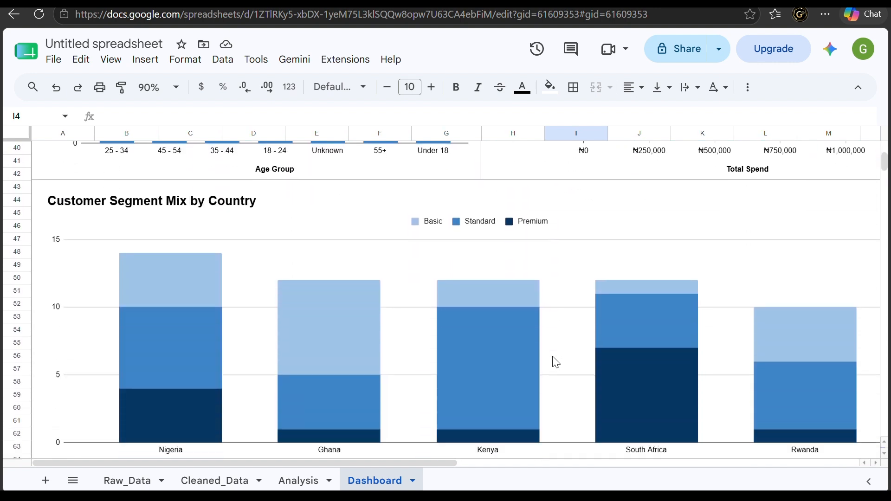
{"action": "scroll", "coordinate": [556, 362], "scroll_direction": "down", "scroll_amount": 3}
{"action": "scroll", "coordinate": [556, 362], "scroll_direction": "up", "scroll_amount": 15}
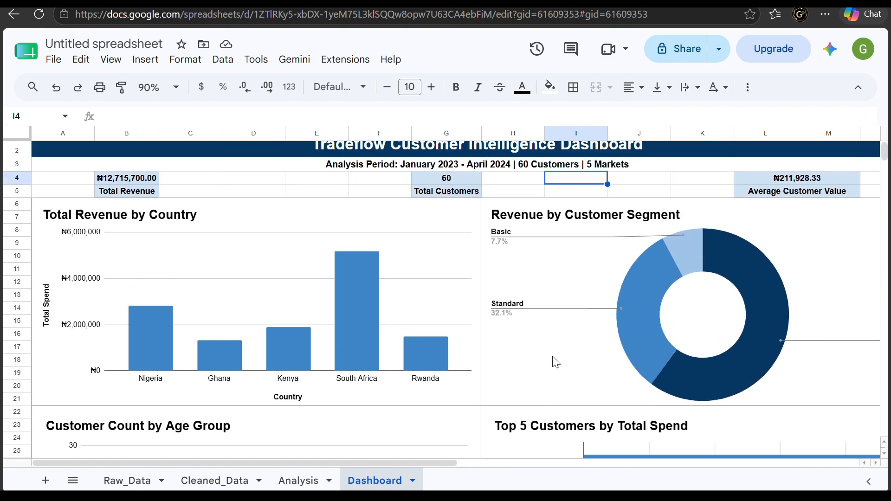
{"action": "scroll", "coordinate": [556, 363], "scroll_direction": "down", "scroll_amount": 10}
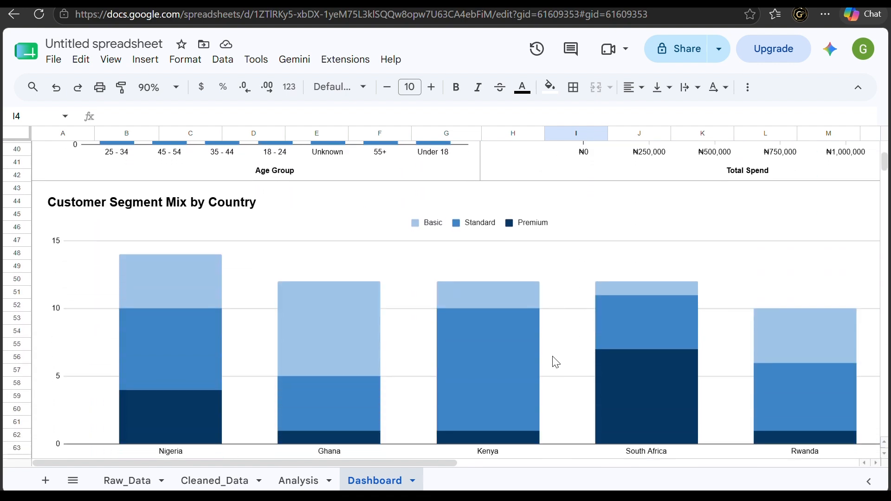
{"action": "scroll", "coordinate": [556, 362], "scroll_direction": "down", "scroll_amount": 2}
{"action": "scroll", "coordinate": [556, 362], "scroll_direction": "up", "scroll_amount": 12}
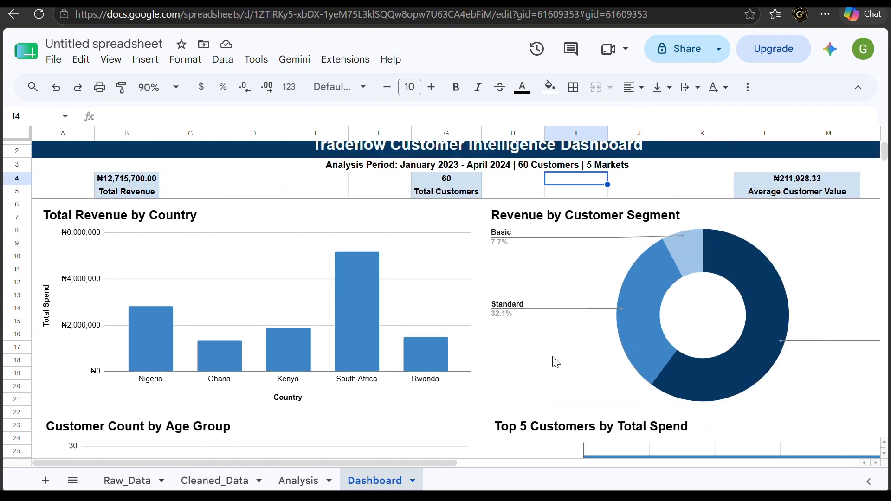
{"action": "scroll", "coordinate": [556, 362], "scroll_direction": "down", "scroll_amount": 10}
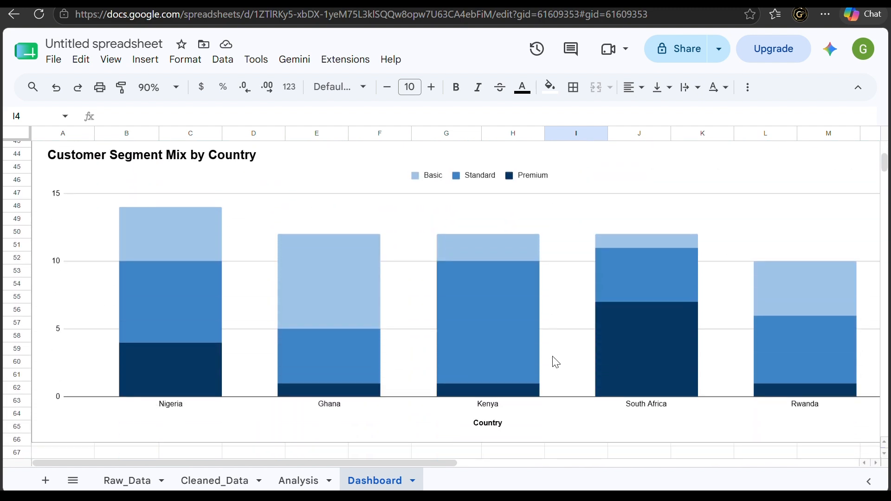
{"action": "scroll", "coordinate": [556, 362], "scroll_direction": "down", "scroll_amount": 1}
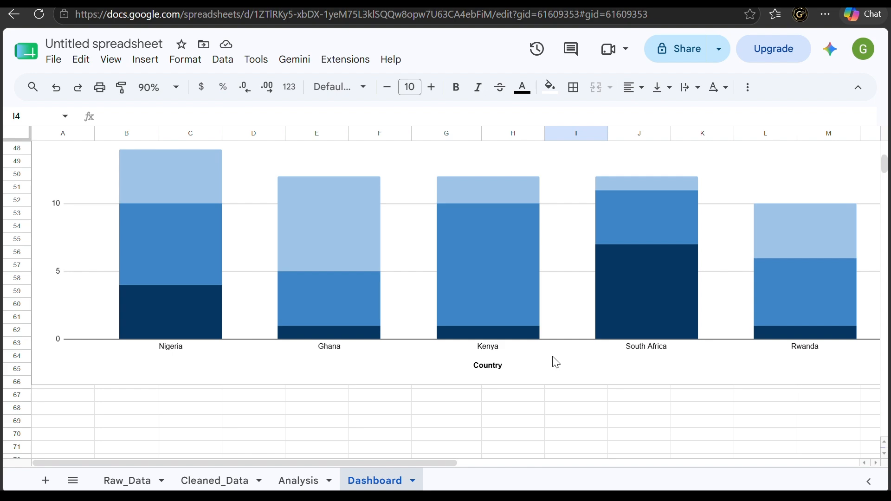
{"action": "scroll", "coordinate": [556, 362], "scroll_direction": "up", "scroll_amount": 15}
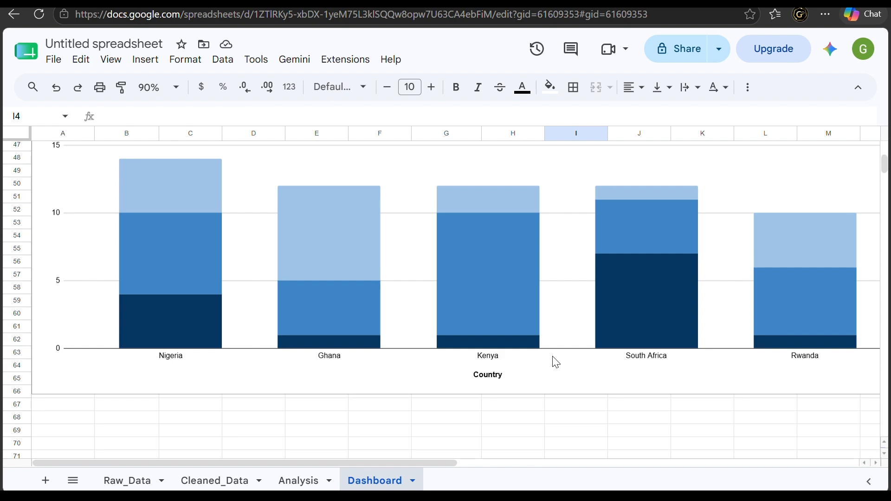
{"action": "scroll", "coordinate": [556, 362], "scroll_direction": "down", "scroll_amount": 2}
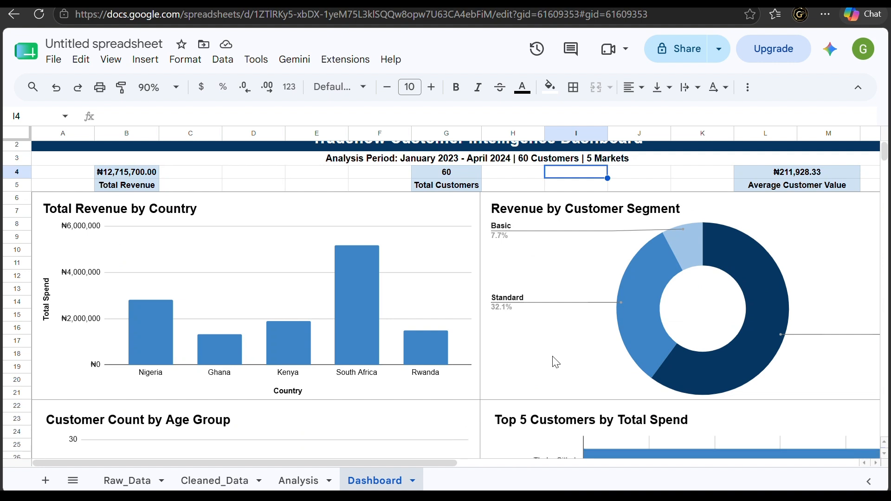
{"action": "scroll", "coordinate": [556, 362], "scroll_direction": "down", "scroll_amount": 1}
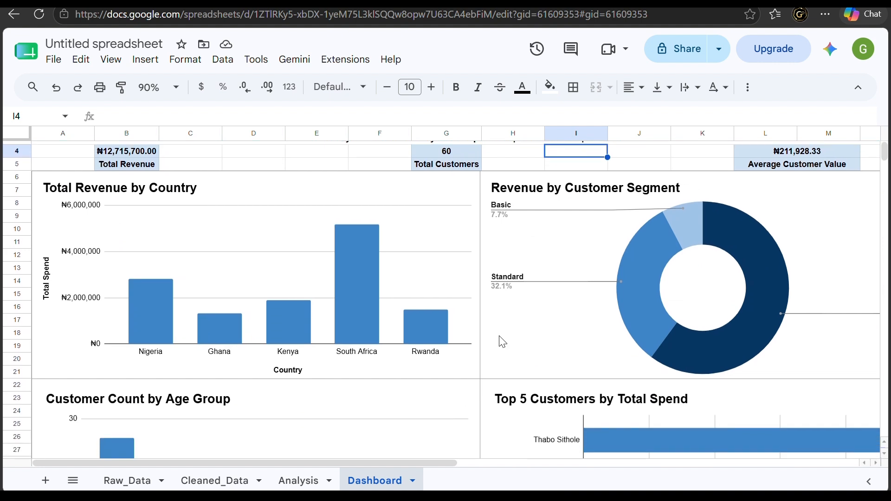
Inspect South Africa's bar in the Total Revenue by Country chart and open Calculator beside the chart without covering it.
{"action": "left_click", "coordinate": [365, 269]}
{"action": "mouse_move", "coordinate": [364, 254]}
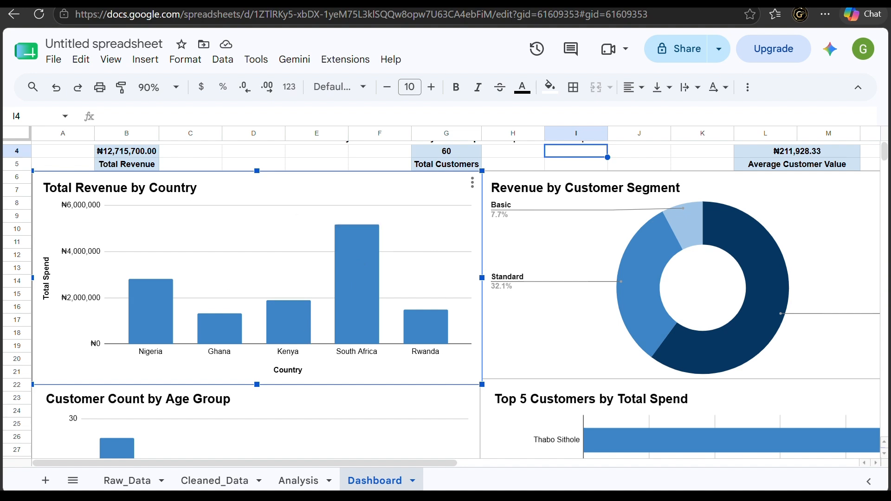
{"action": "key", "text": "super"}
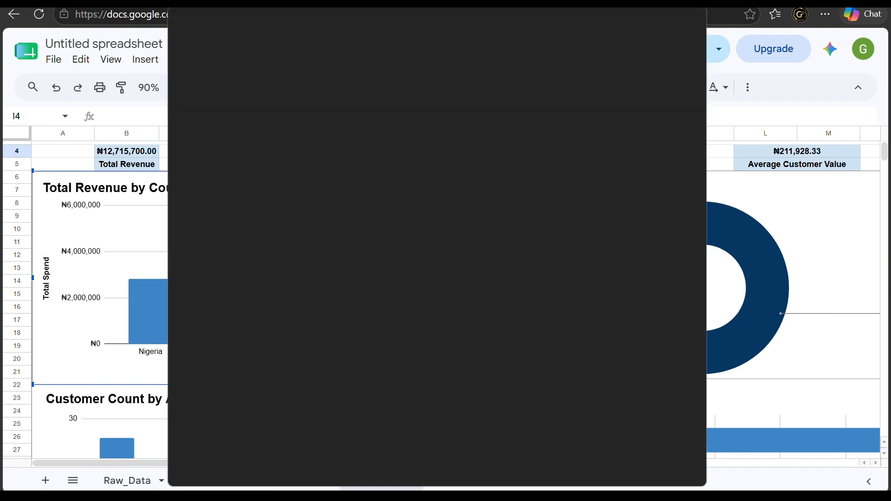
{"action": "type", "text": "calcu"}
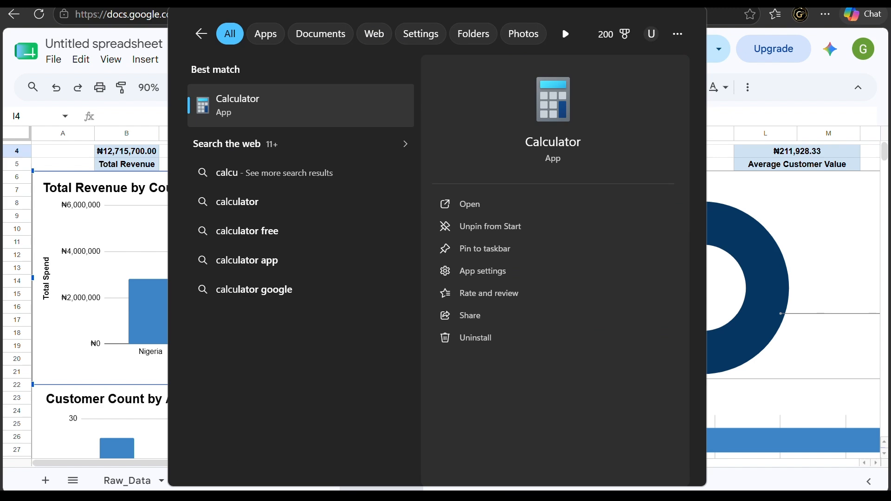
{"action": "left_click", "coordinate": [293, 116]}
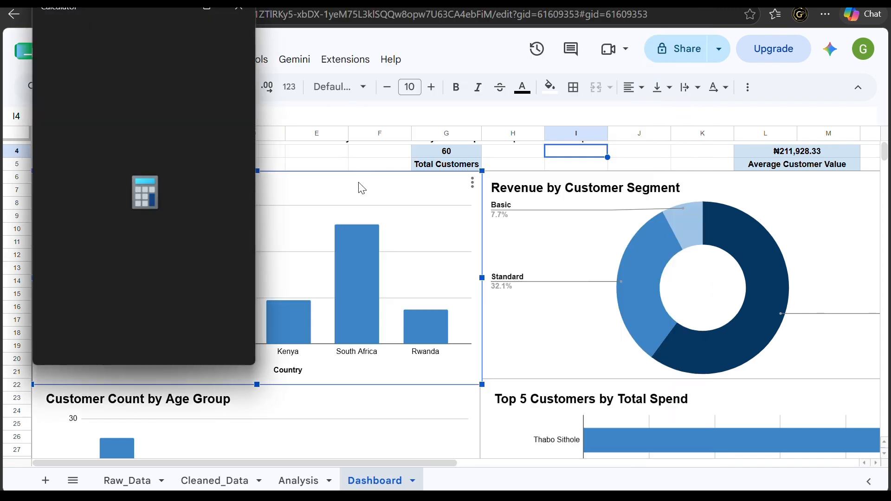
{"action": "left_click_drag", "start_coordinate": [158, 14], "coordinate": [608, 163]}
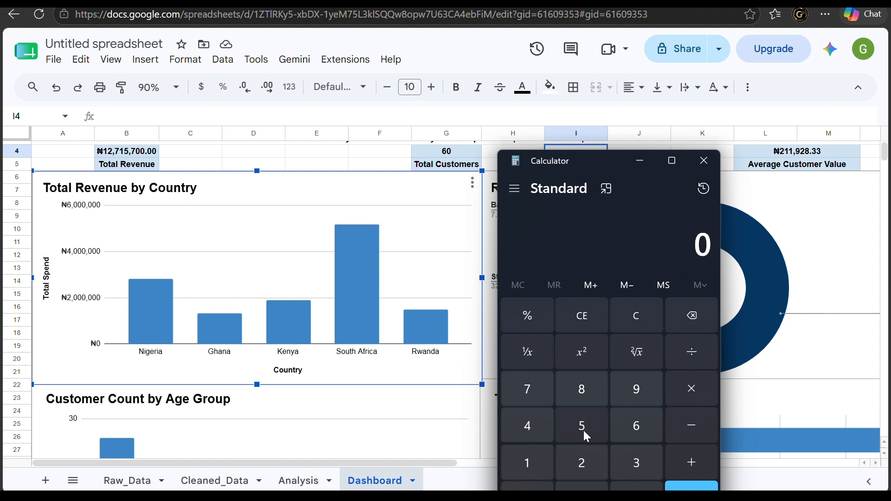
Calculate South Africa's percentage share of total revenue in Calculator by dividing 5,167,000 by 12,717,700 and multiplying by 100.
{"action": "type", "text": "5,167"}
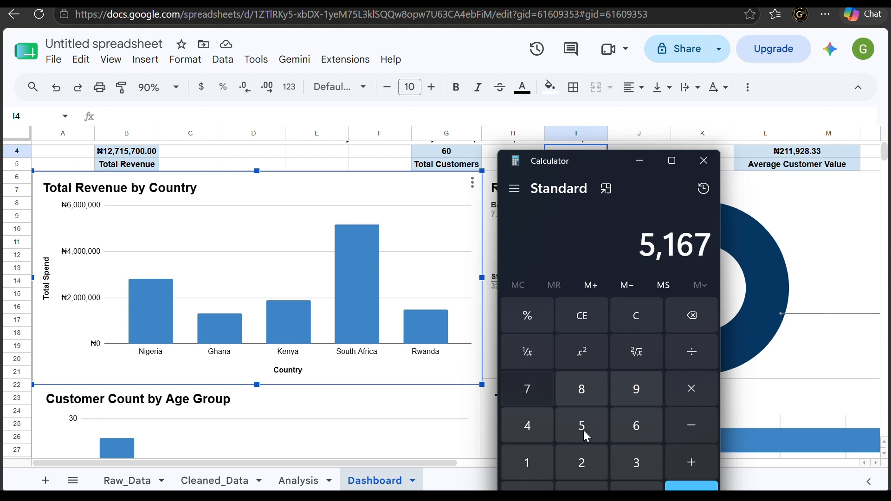
{"action": "type", "text": ",000"}
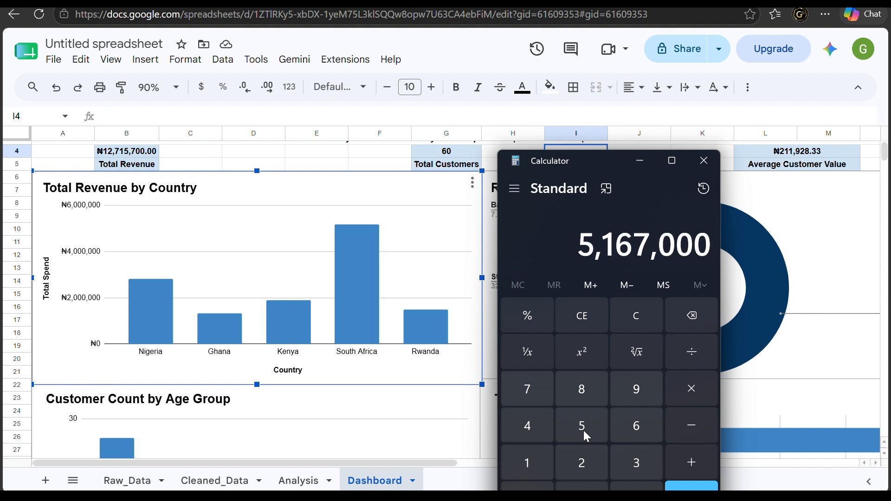
{"action": "key", "text": "slash"}
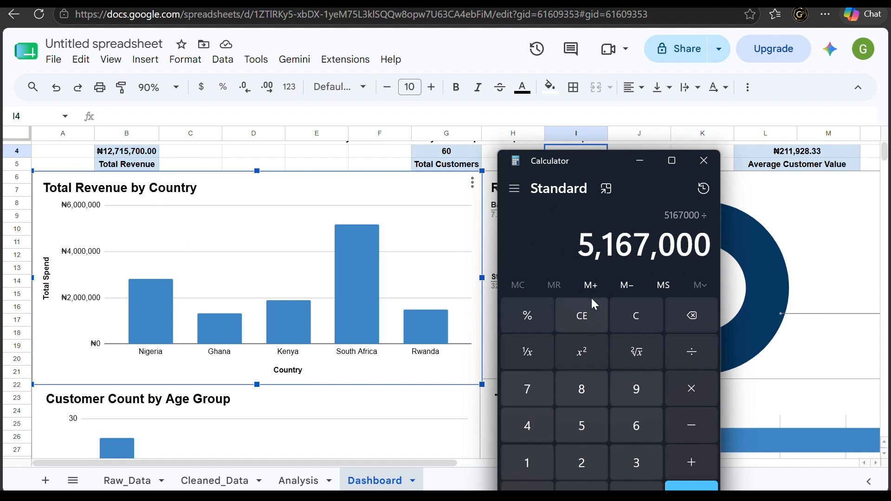
{"action": "type", "text": "12,717,"}
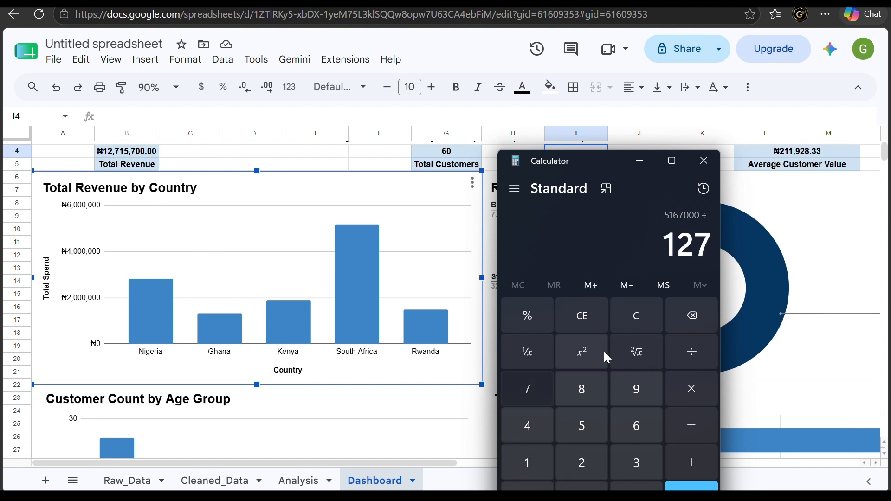
{"action": "type", "text": "700"}
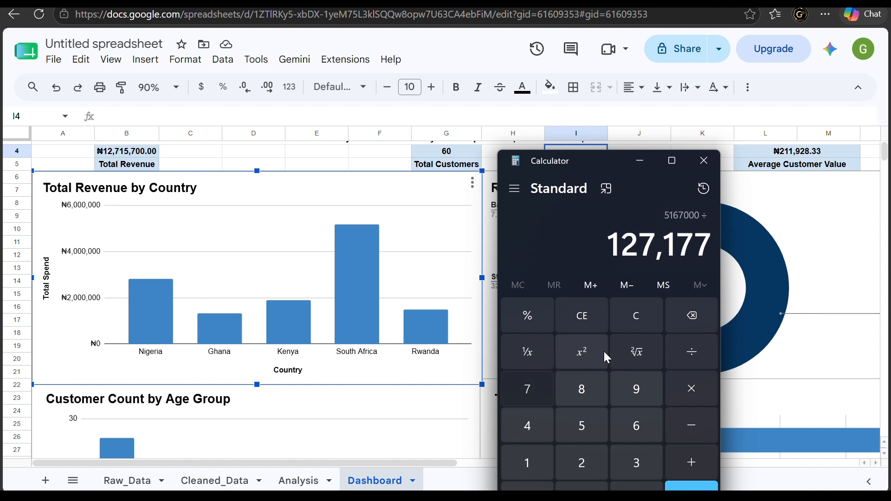
{"action": "key", "text": "Return"}
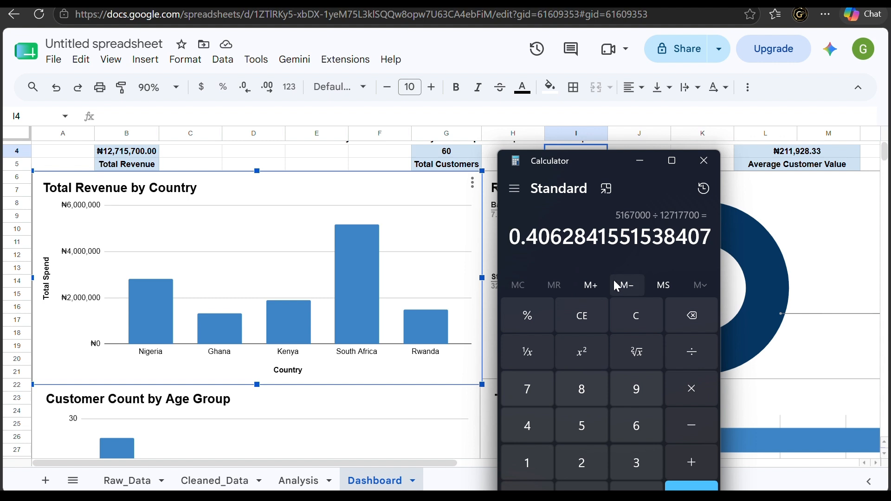
{"action": "key", "text": "asterisk"}
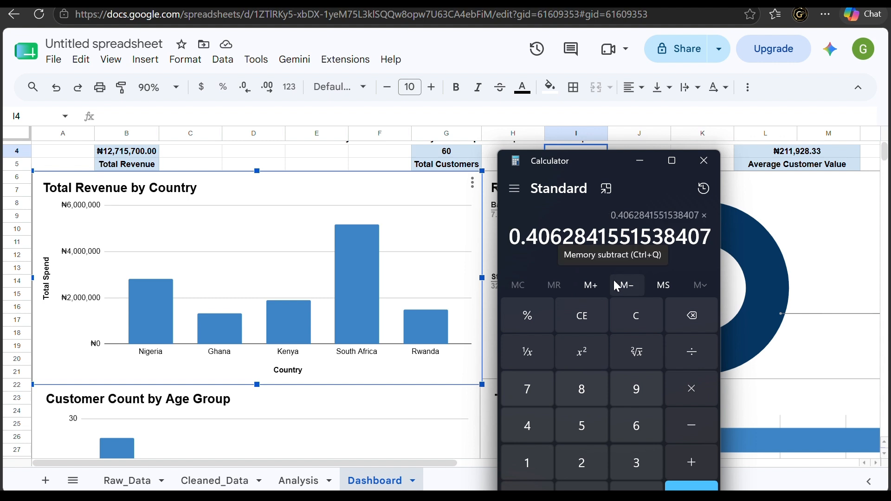
{"action": "type", "text": "100"}
{"action": "key", "text": "Return"}
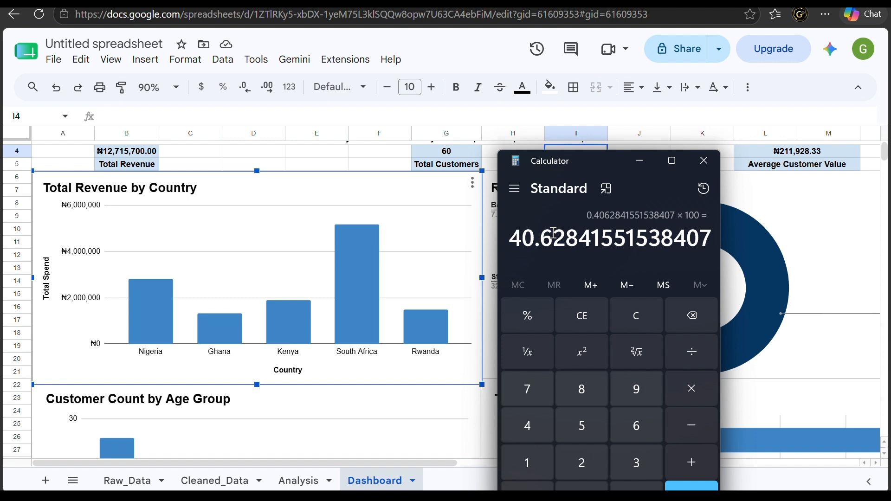
Move Calculator aside and examine South Africa's segment breakdown in the Customer Segment Mix by Country chart.
{"action": "scroll", "coordinate": [449, 277], "scroll_direction": "down", "scroll_amount": 5}
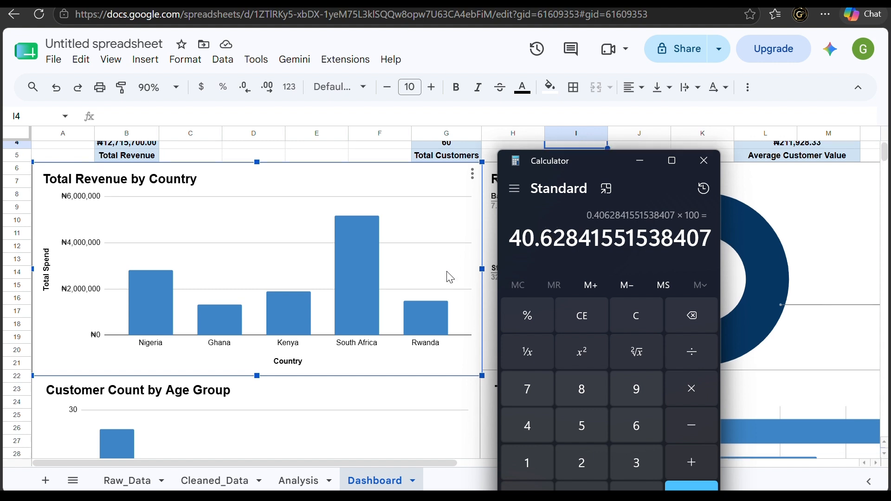
{"action": "scroll", "coordinate": [449, 277], "scroll_direction": "down", "scroll_amount": 3}
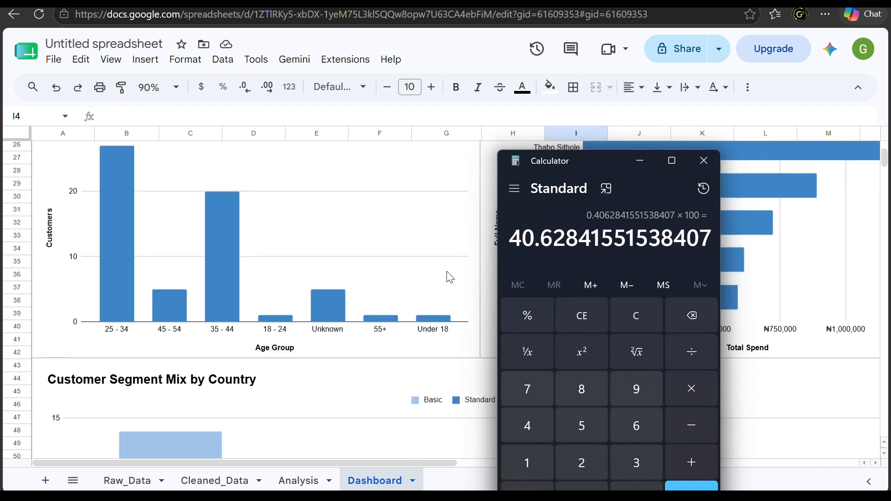
{"action": "left_click_drag", "start_coordinate": [608, 160], "coordinate": [710, 128]}
{"action": "scroll", "coordinate": [468, 260], "scroll_direction": "down", "scroll_amount": 7}
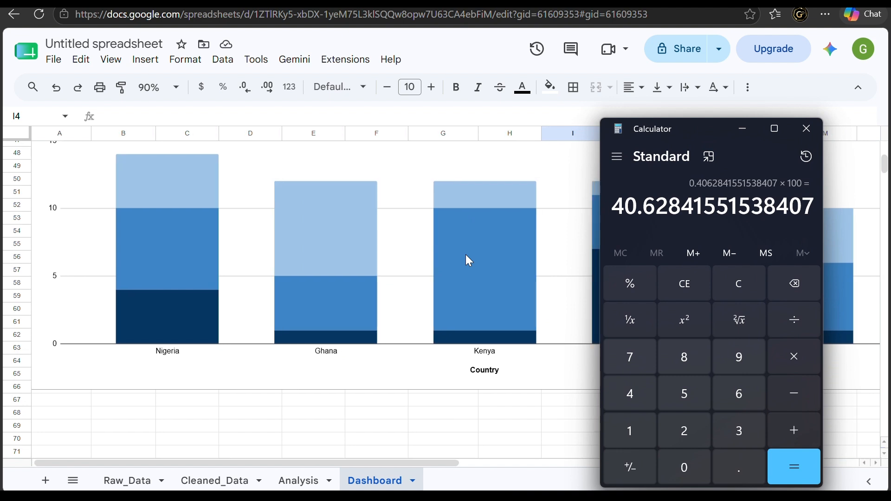
{"action": "scroll", "coordinate": [466, 254], "scroll_direction": "right", "scroll_amount": 3}
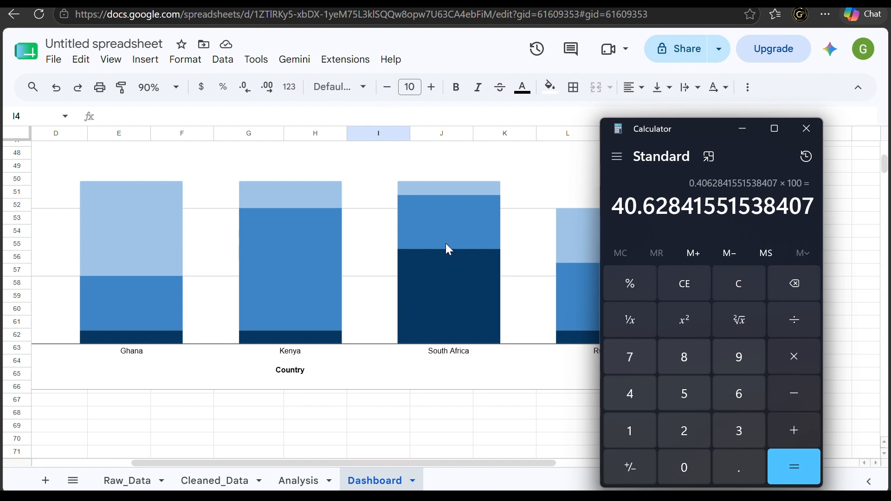
Switch to the Analysis sheet and check the customer and spend figures per country in the Country Analysis table.
{"action": "left_click", "coordinate": [300, 481]}
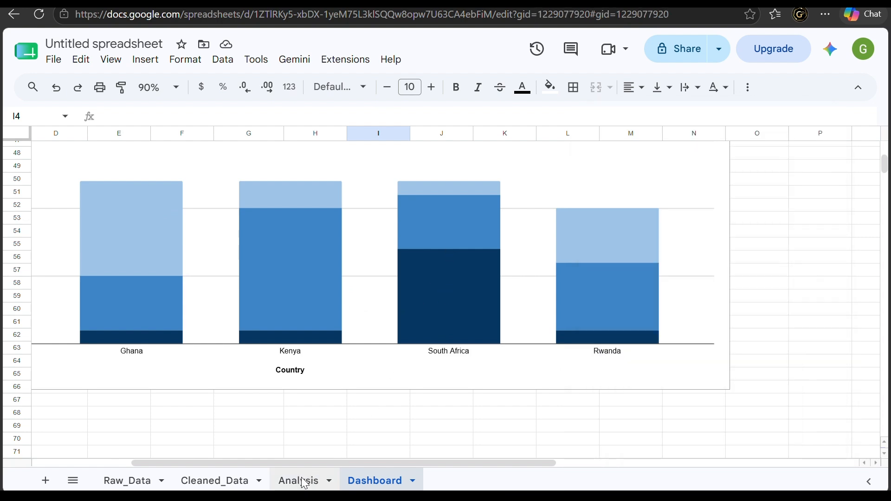
{"action": "scroll", "coordinate": [363, 309], "scroll_direction": "left", "scroll_amount": 3}
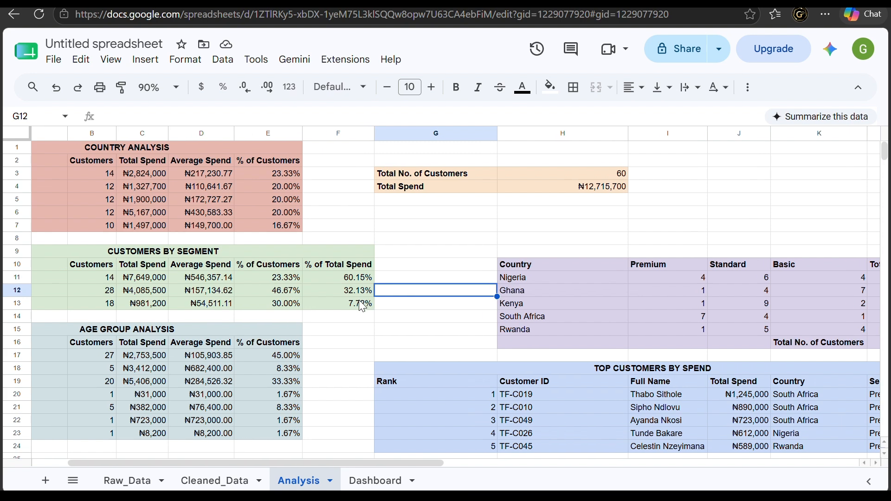
{"action": "scroll", "coordinate": [363, 309], "scroll_direction": "left", "scroll_amount": 2}
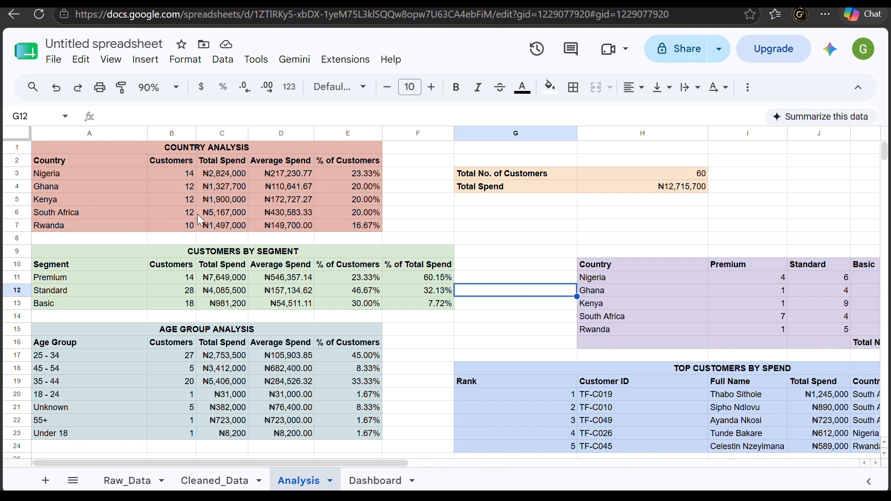
Return to the Dashboard sheet and merge cells A67:C67 directly below the Customer Segment Mix by Country chart.
{"action": "left_click", "coordinate": [371, 481]}
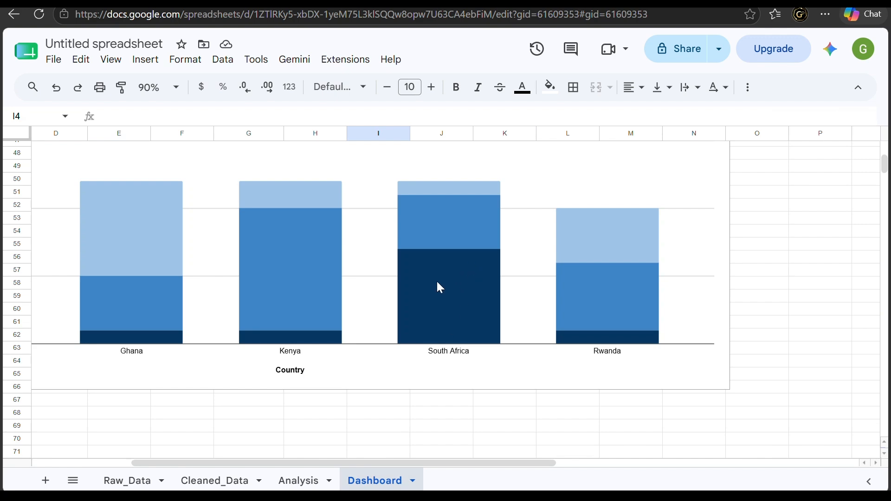
{"action": "scroll", "coordinate": [440, 288], "scroll_direction": "up", "scroll_amount": 15}
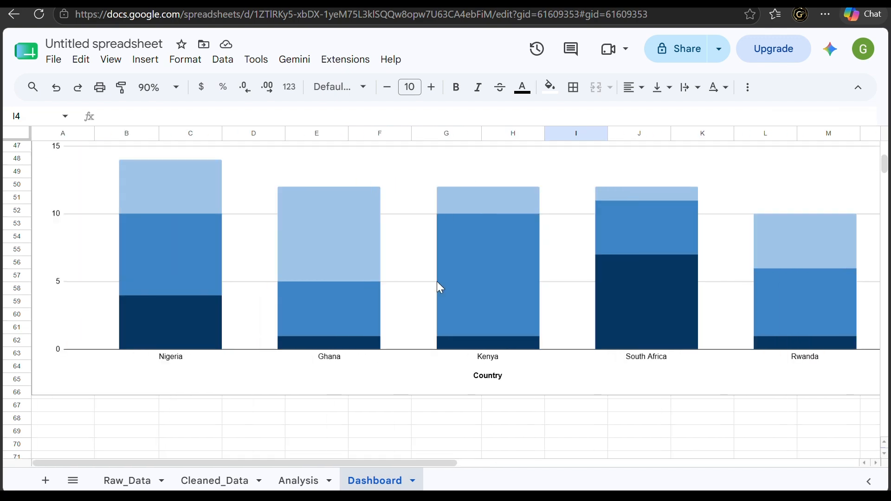
{"action": "scroll", "coordinate": [440, 288], "scroll_direction": "down", "scroll_amount": 16}
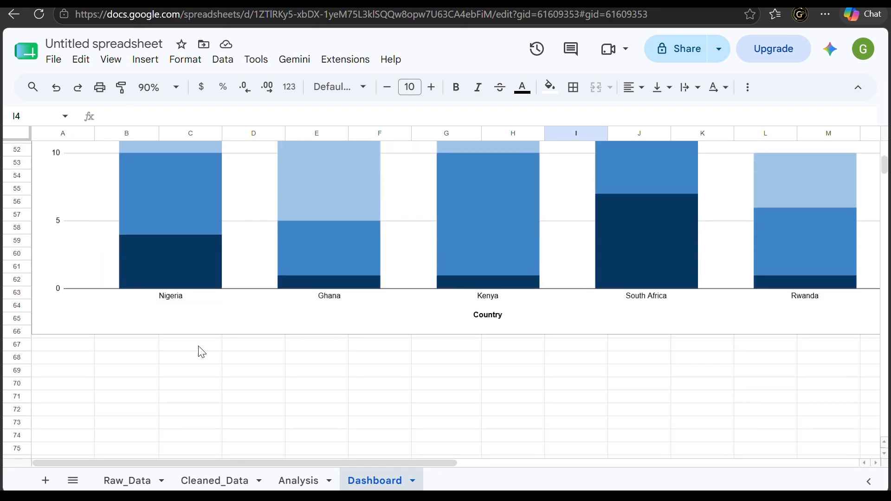
{"action": "left_click", "coordinate": [71, 350]}
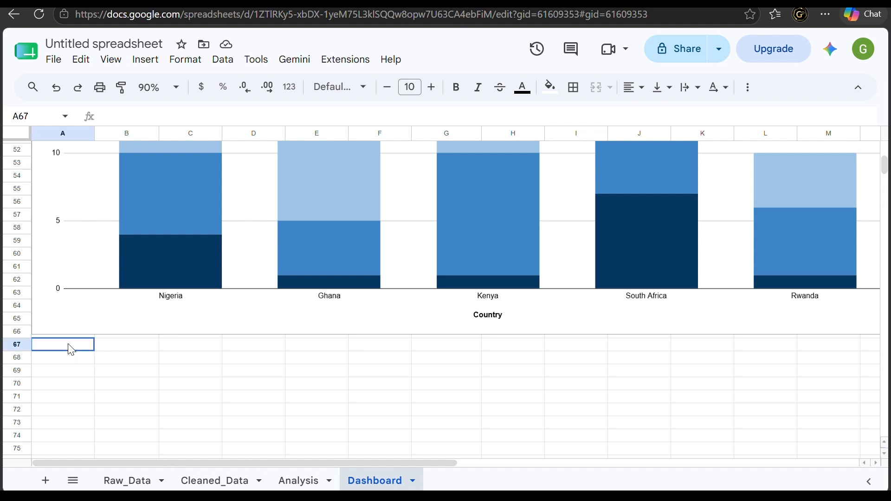
{"action": "left_click_drag", "start_coordinate": [71, 350], "coordinate": [181, 354]}
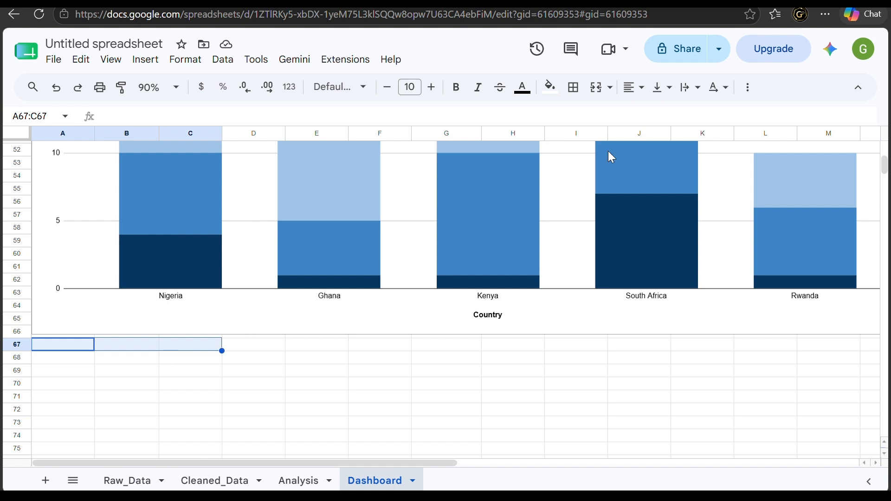
{"action": "left_click", "coordinate": [597, 88]}
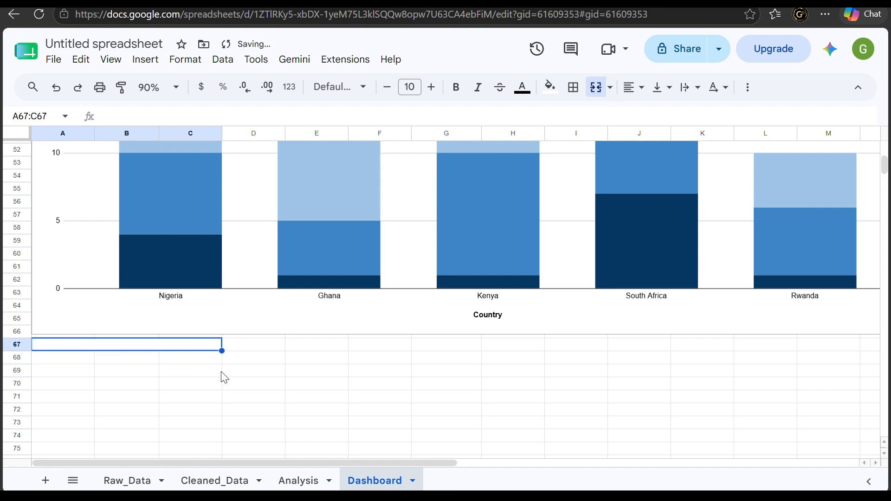
Make the merged cell A67:C67 bold and give it a pale blue fill.
{"action": "key", "text": "ctrl+b"}
{"action": "left_click", "coordinate": [550, 88]}
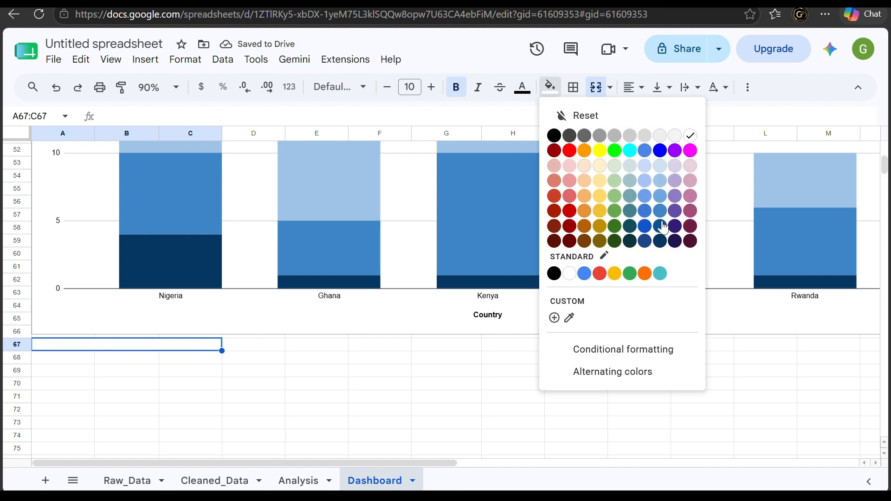
{"action": "left_click", "coordinate": [666, 171]}
{"action": "left_click", "coordinate": [282, 413]}
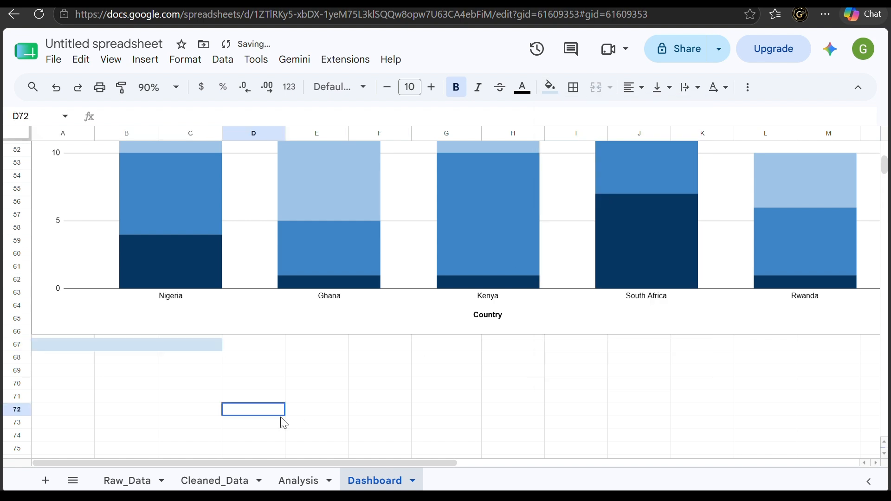
Begin the insight in A67 with "South Africa generates 40.6% of the total revenue despite having the same number of customers as Ghana and Kenya.".
{"action": "left_click", "coordinate": [193, 348]}
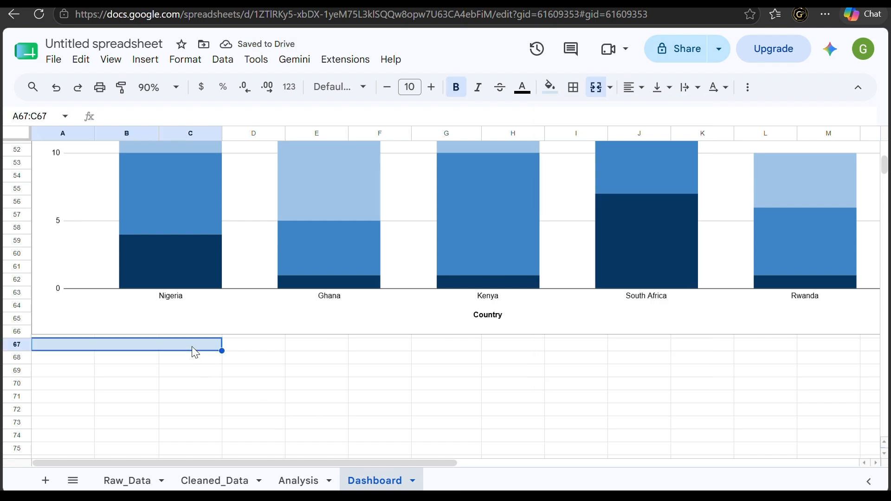
{"action": "type", "text": "So"}
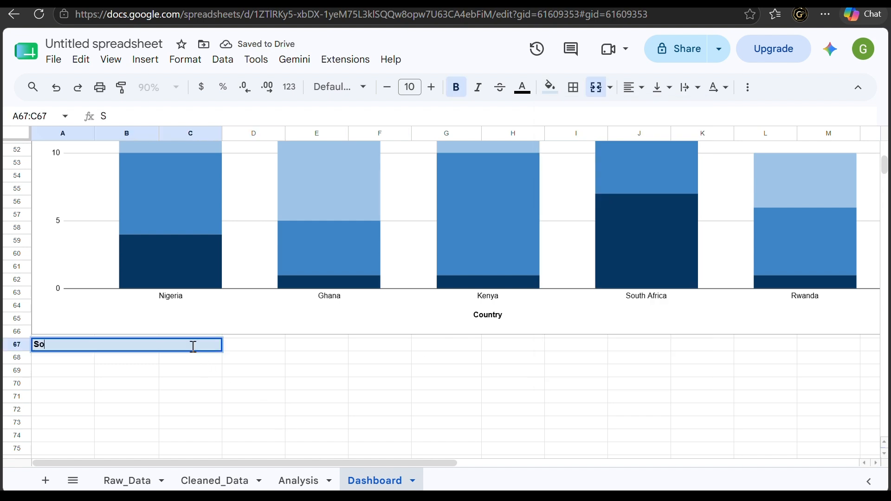
{"action": "type", "text": "uth AfricA"}
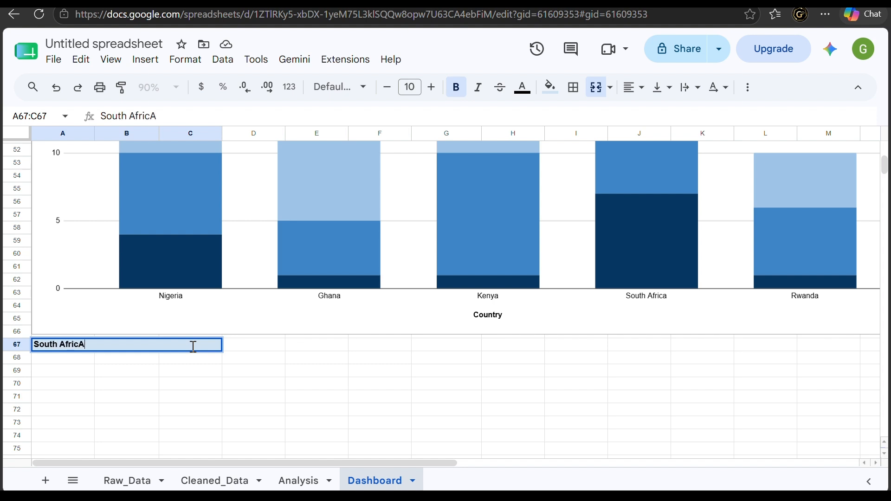
{"action": "key", "text": "BackSpace"}
{"action": "type", "text": "a generates "}
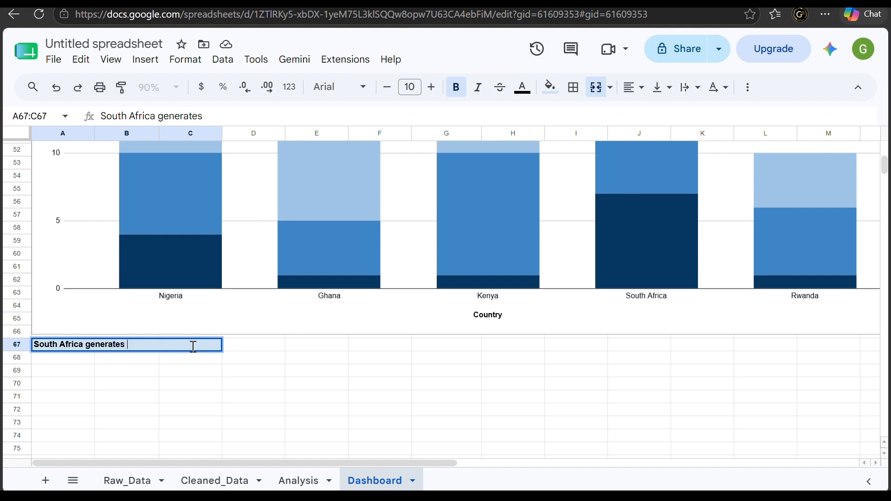
{"action": "type", "text": "40.6% of the tota"}
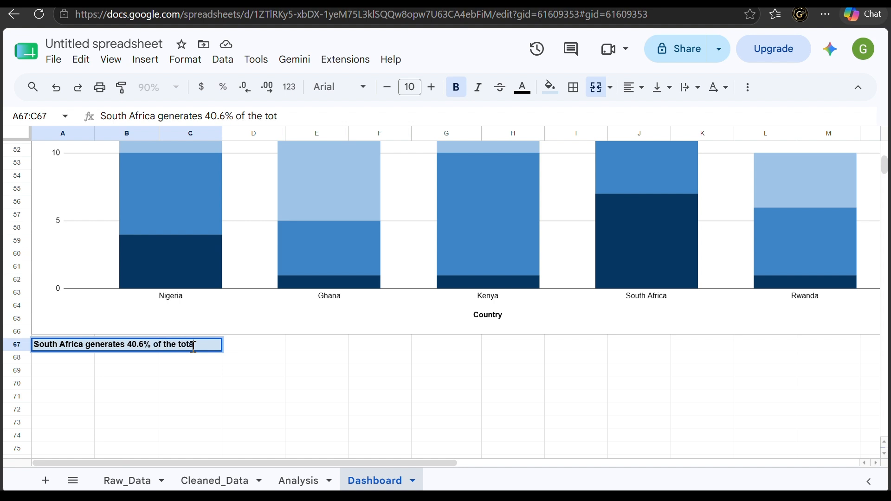
{"action": "type", "text": "l revenue"}
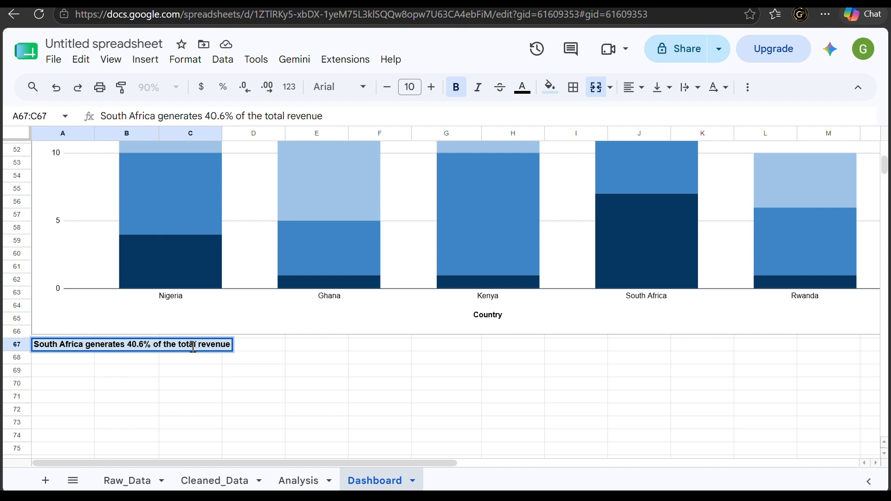
{"action": "type", "text": " desp"}
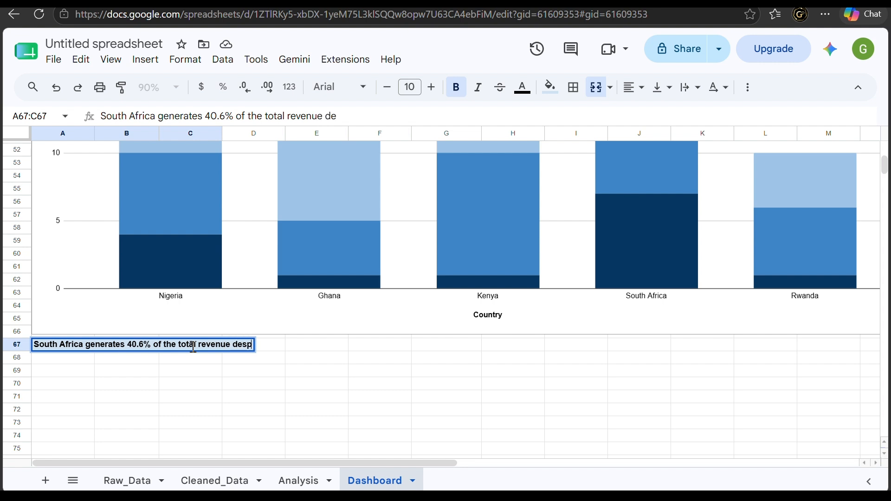
{"action": "type", "text": "ite having"}
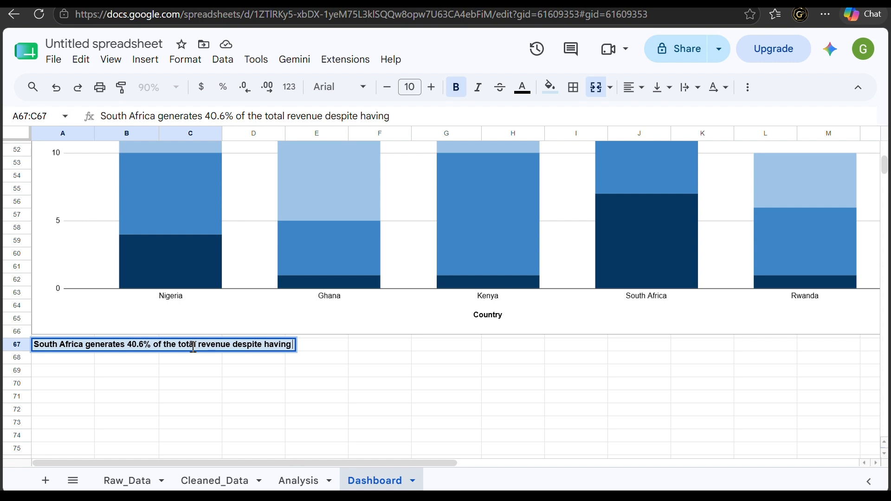
{"action": "type", "text": " the same"}
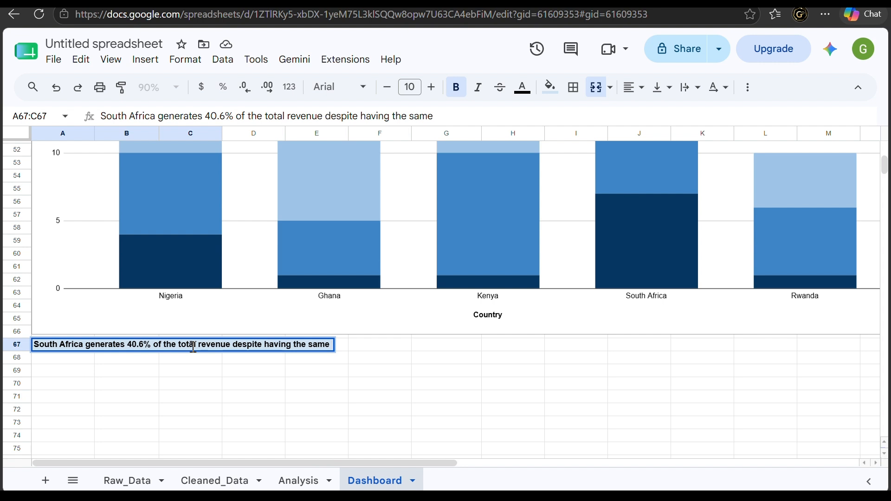
{"action": "type", "text": " numb"}
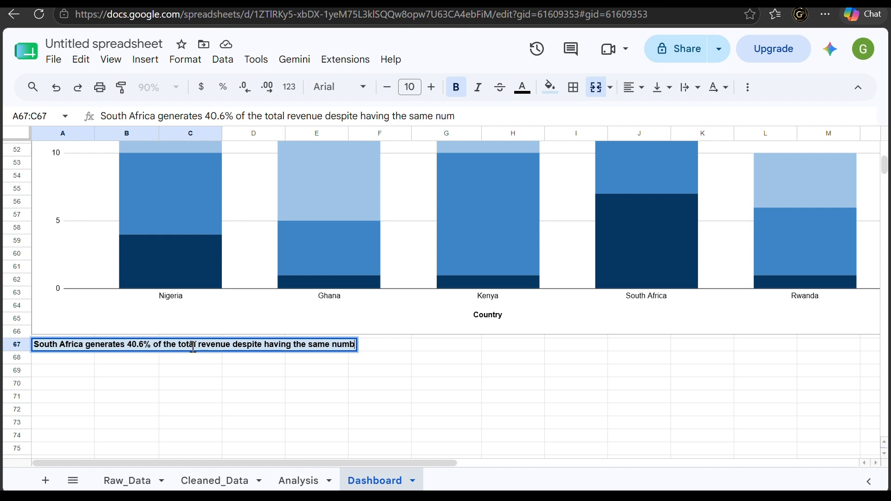
{"action": "type", "text": "er of cus"}
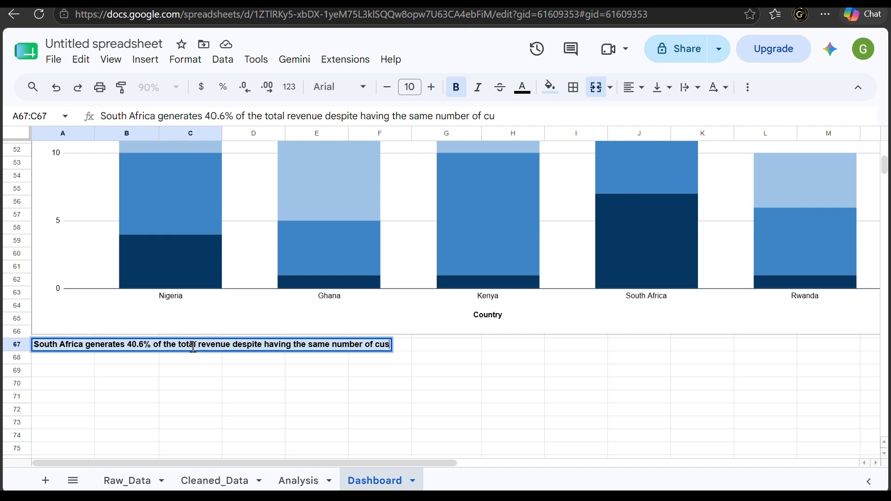
{"action": "type", "text": "tomers a"}
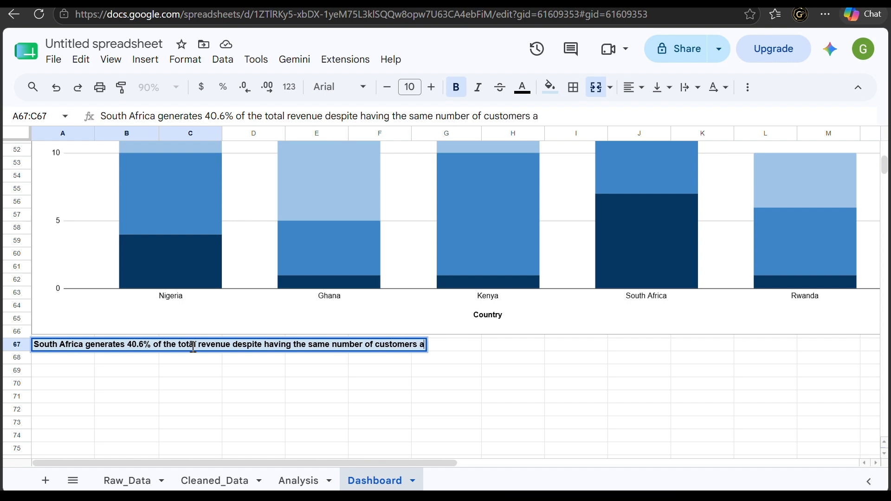
{"action": "type", "text": "s Ghana "}
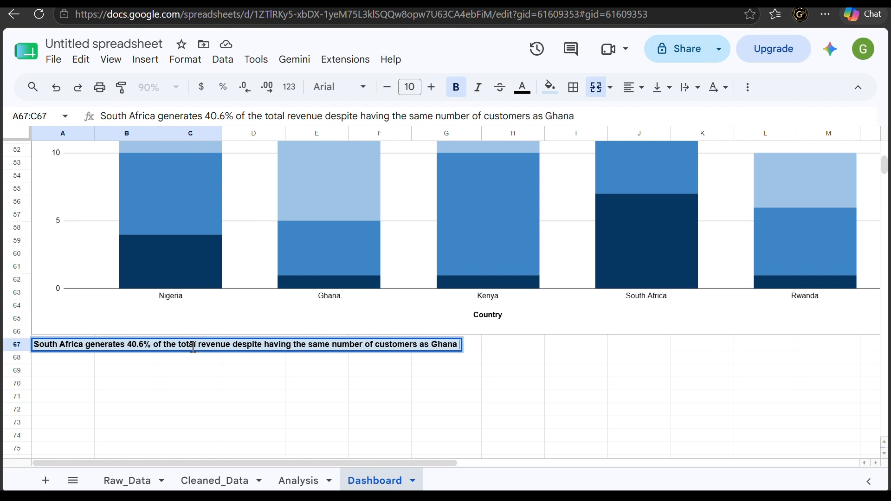
{"action": "type", "text": "and Keny"}
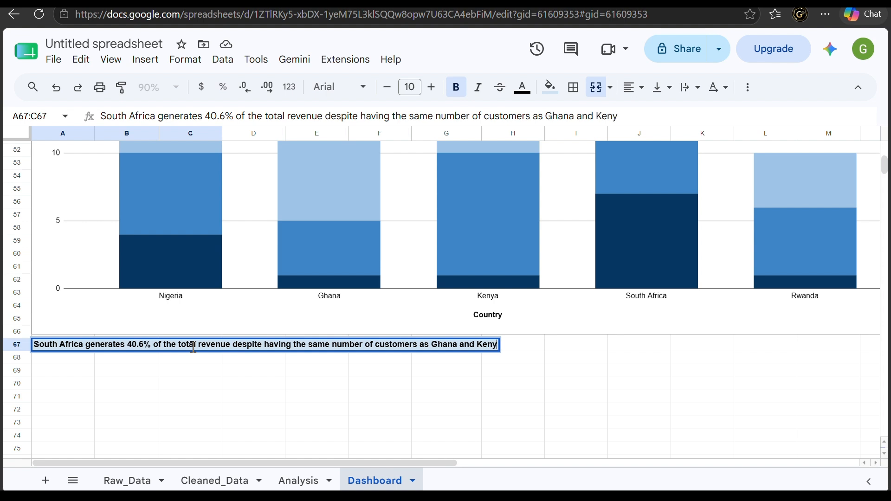
Complete the insight in A67 with the sentence "This is because they have more premium customers.".
{"action": "type", "text": "a. This is b"}
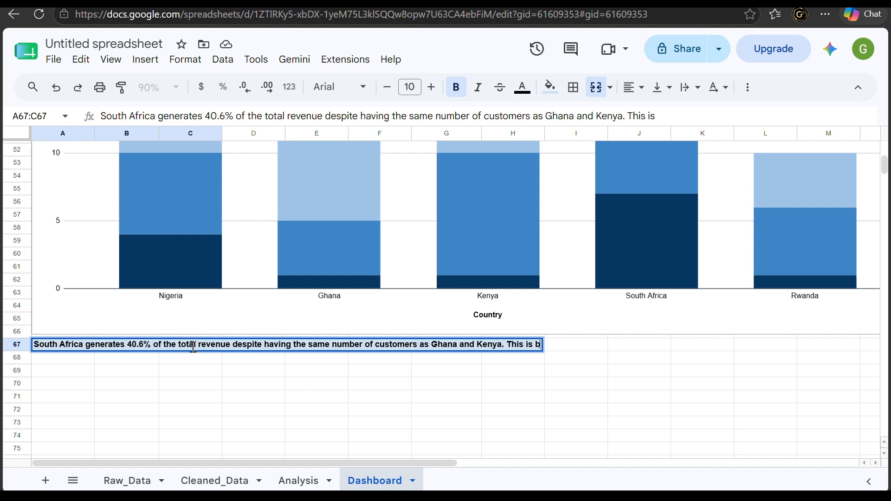
{"action": "type", "text": "ecause they "}
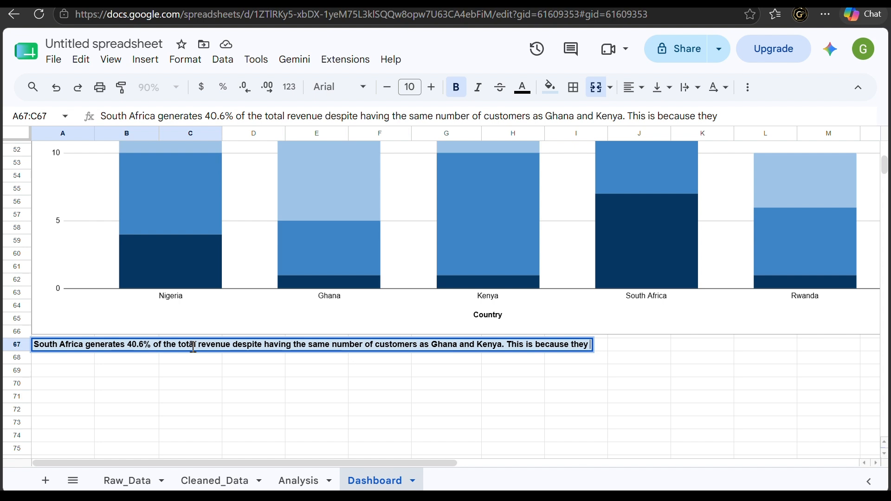
{"action": "type", "text": "have more p"}
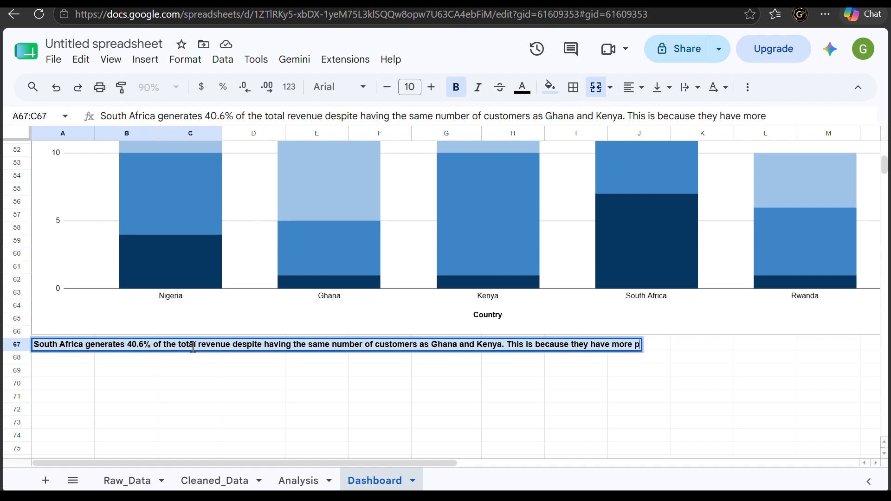
{"action": "type", "text": "remium"}
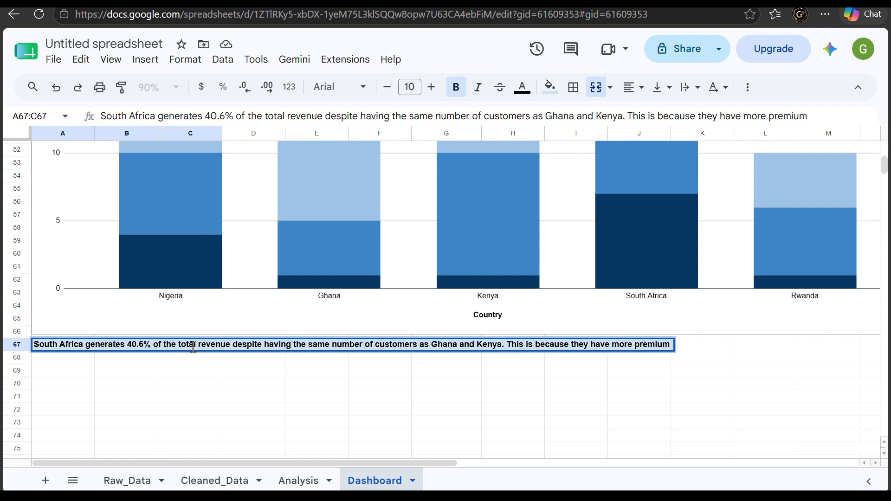
{"action": "type", "text": " customers"}
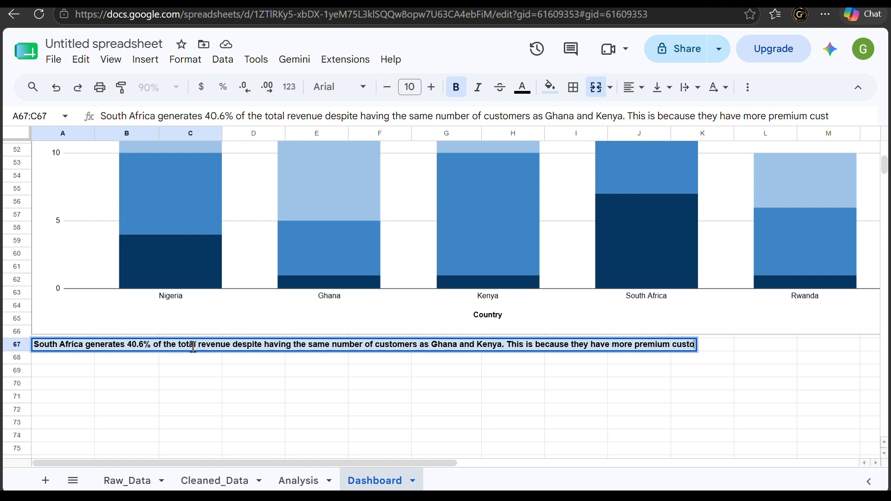
{"action": "type", "text": "."}
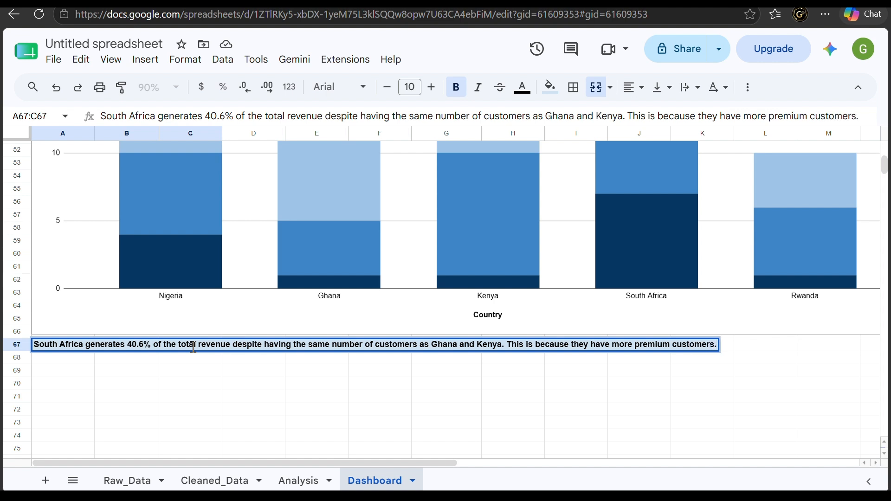
{"action": "left_click", "coordinate": [227, 393]}
Wrap the insight text in the merged cell A67:C67 so that it fits within the cell's width.
{"action": "left_click", "coordinate": [182, 349]}
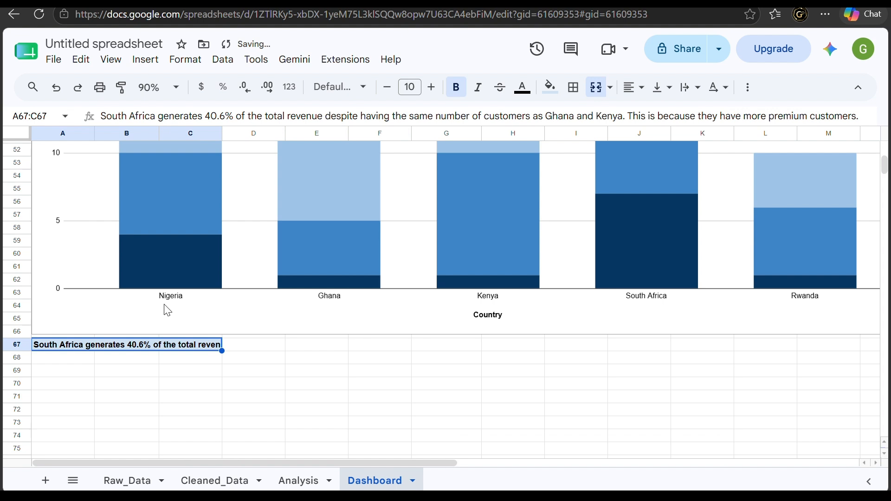
{"action": "left_click", "coordinate": [41, 86]}
{"action": "left_click", "coordinate": [79, 115]}
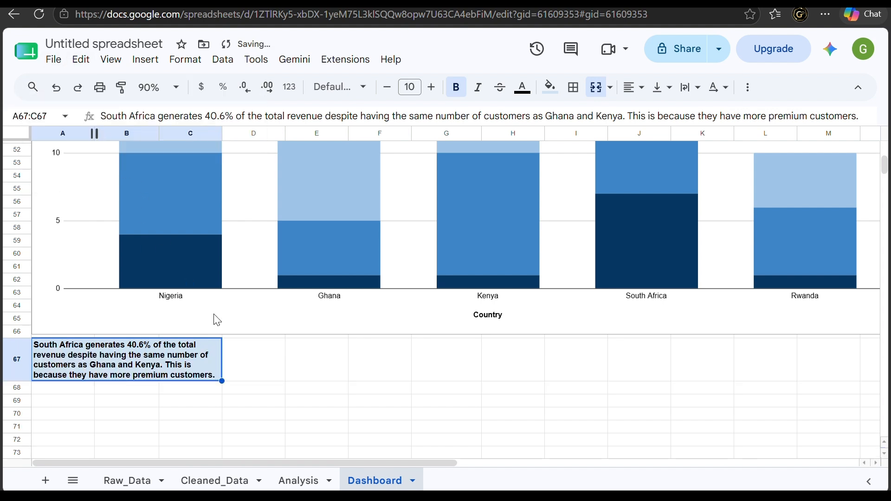
{"action": "left_click", "coordinate": [245, 359]}
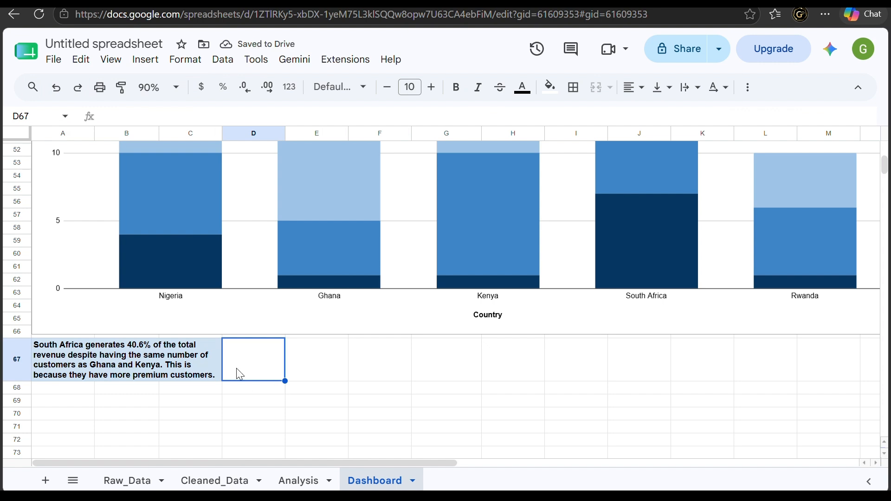
{"action": "left_click", "coordinate": [215, 369]}
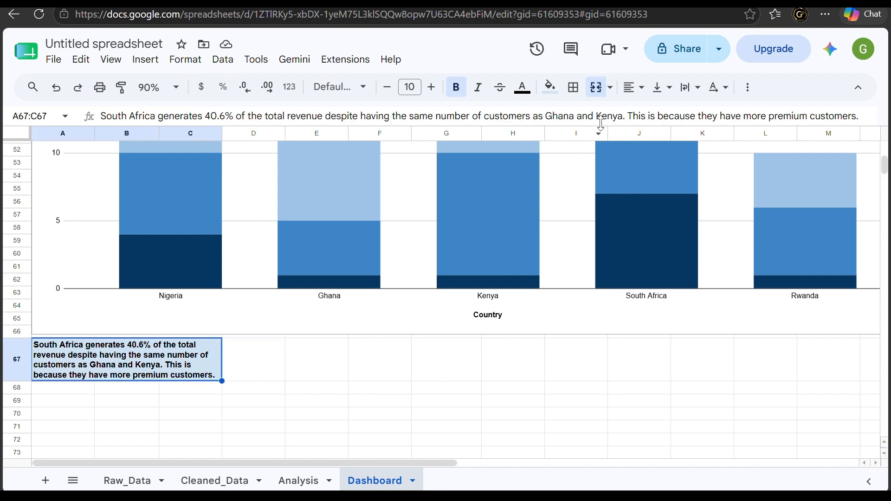
{"action": "left_click", "coordinate": [639, 90]}
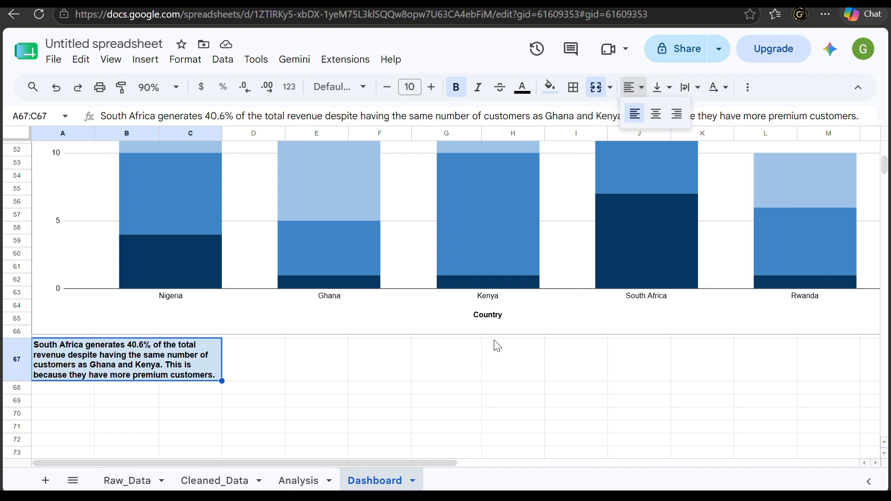
{"action": "left_click", "coordinate": [481, 353]}
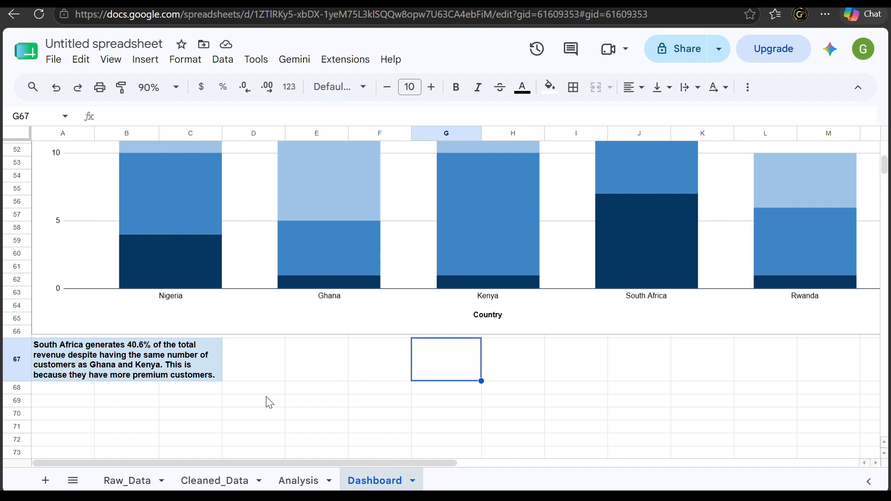
Examine the Premium segment's share in the Revenue by Customer Segment chart.
{"action": "scroll", "coordinate": [267, 402], "scroll_direction": "up", "scroll_amount": 15}
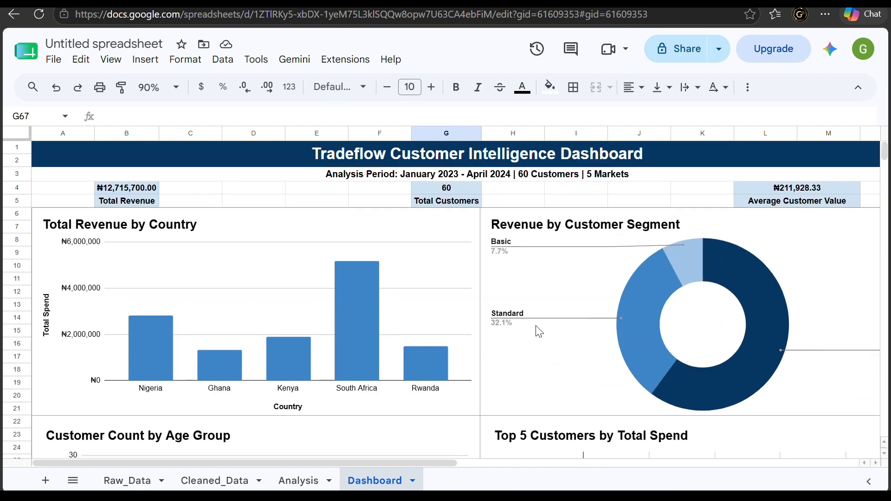
{"action": "scroll", "coordinate": [539, 331], "scroll_direction": "right", "scroll_amount": 4}
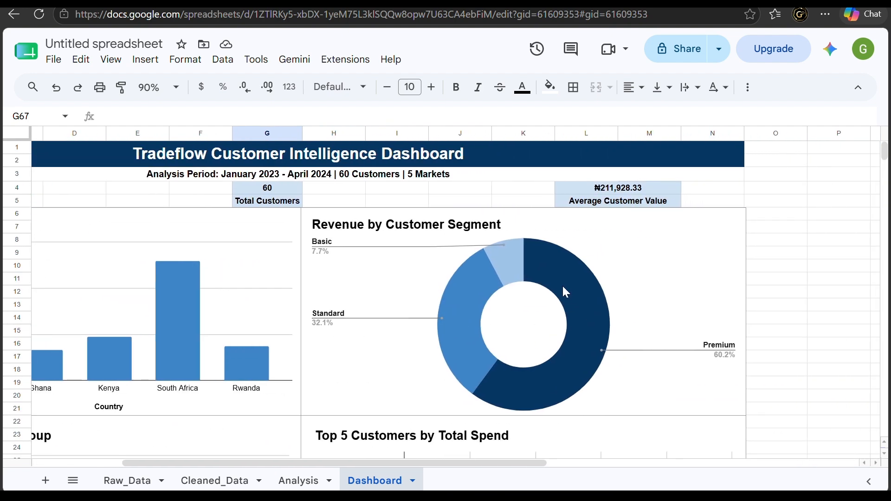
{"action": "left_click", "coordinate": [561, 286]}
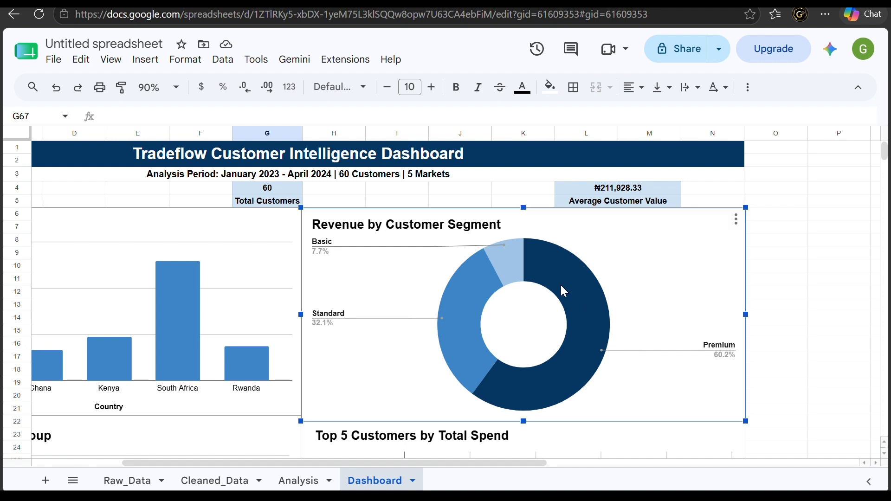
{"action": "mouse_move", "coordinate": [582, 304]}
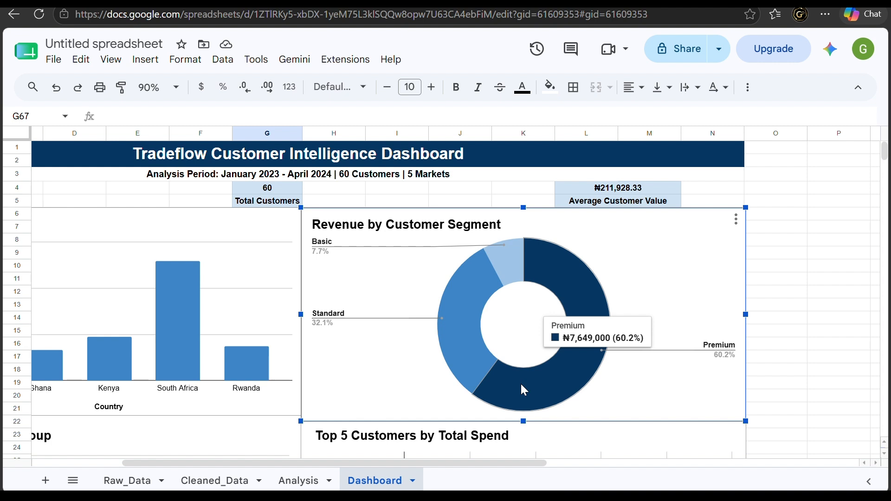
Check the number of Premium customers in each country in the Customer Segment Mix by Country chart.
{"action": "scroll", "coordinate": [520, 383], "scroll_direction": "down", "scroll_amount": 6}
{"action": "scroll", "coordinate": [351, 328], "scroll_direction": "left", "scroll_amount": 3}
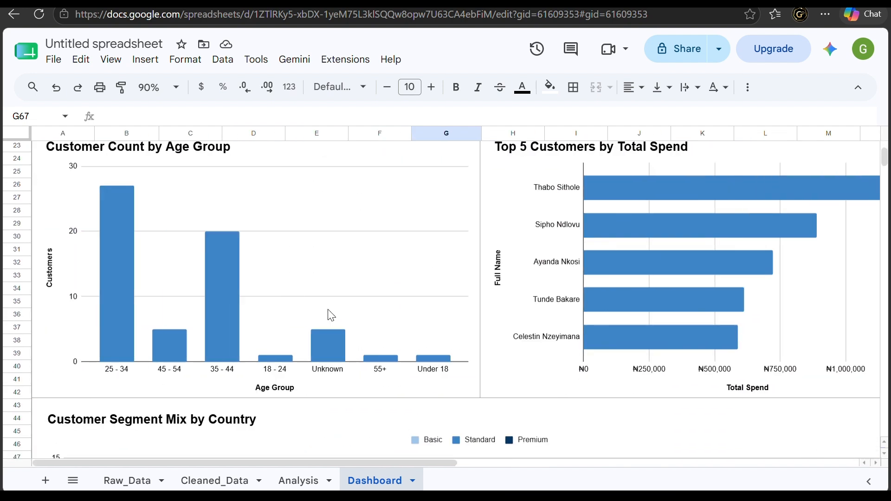
{"action": "scroll", "coordinate": [330, 316], "scroll_direction": "down", "scroll_amount": 6}
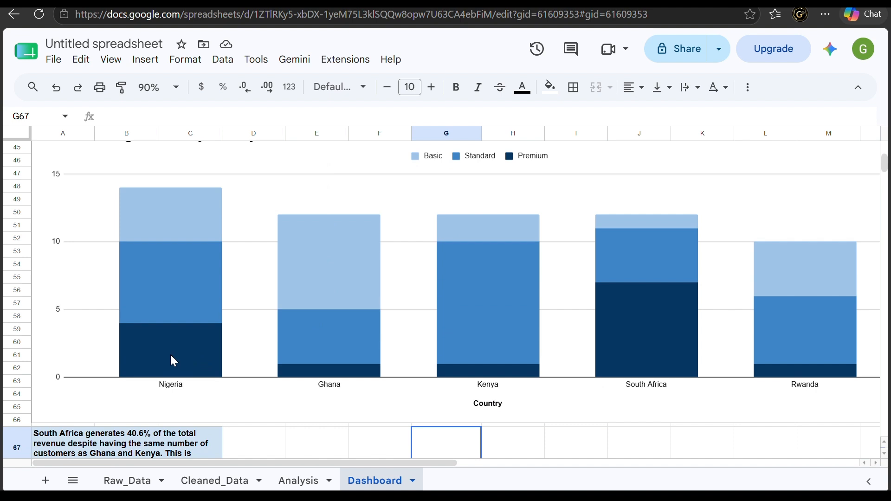
{"action": "left_click", "coordinate": [213, 334]}
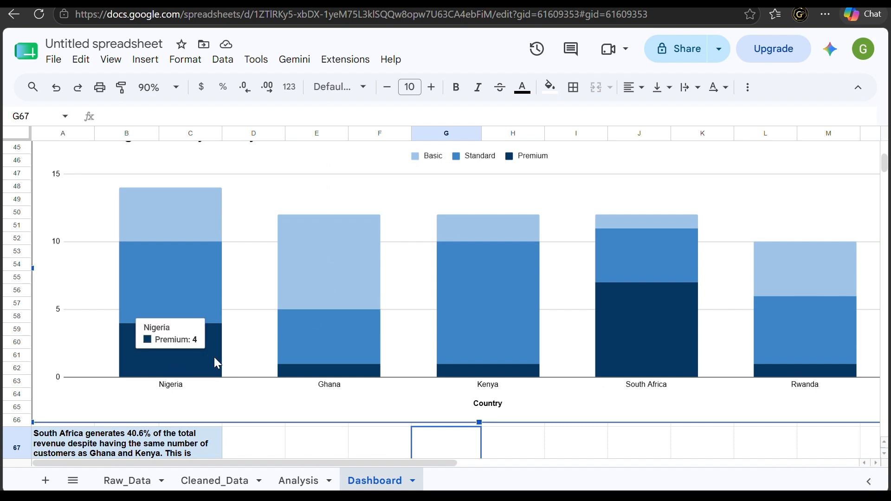
{"action": "mouse_move", "coordinate": [305, 374]}
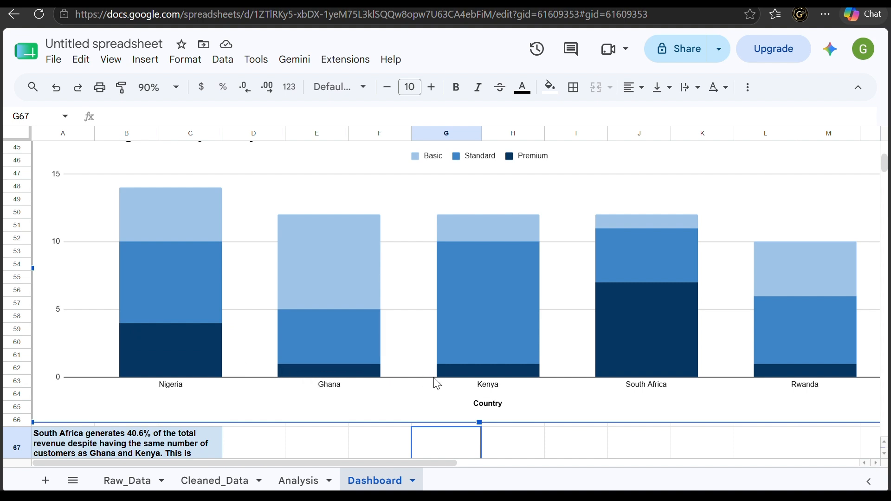
{"action": "mouse_move", "coordinate": [654, 336]}
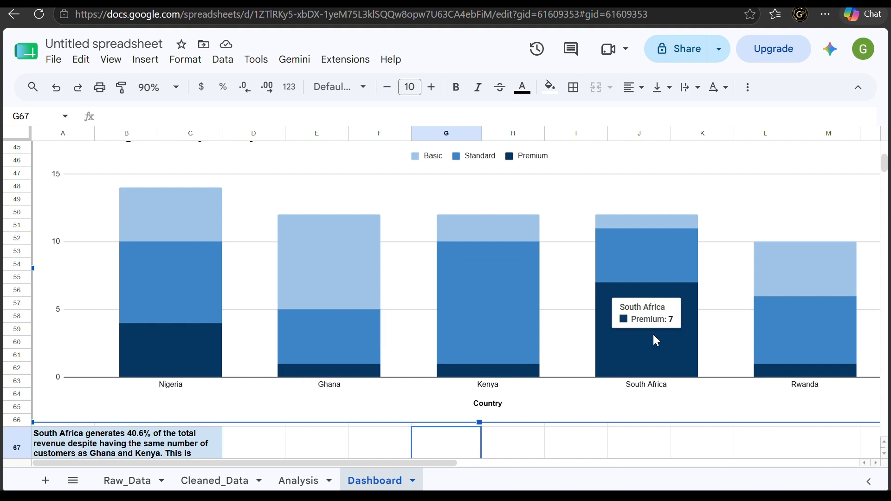
{"action": "mouse_move", "coordinate": [765, 377]}
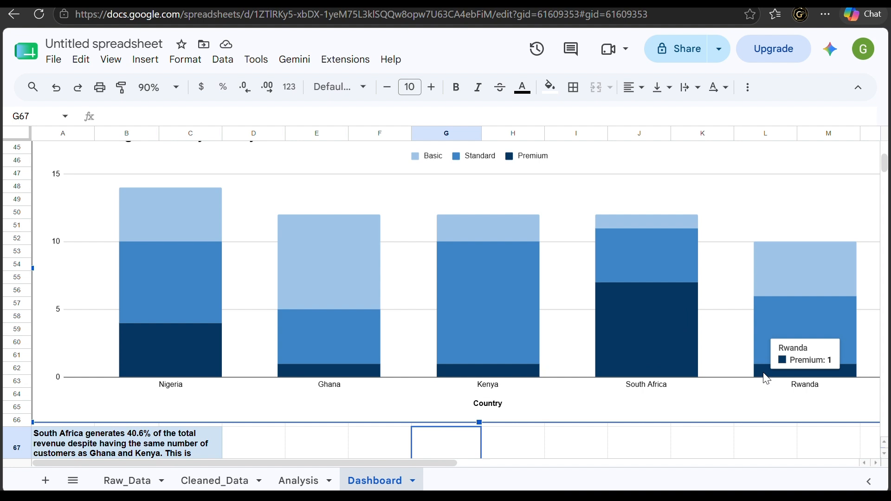
{"action": "mouse_move", "coordinate": [208, 367]}
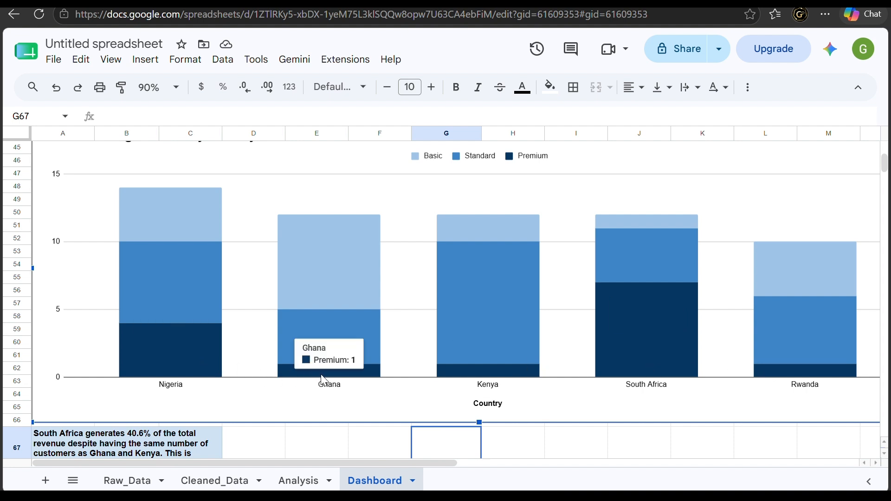
{"action": "mouse_move", "coordinate": [613, 358]}
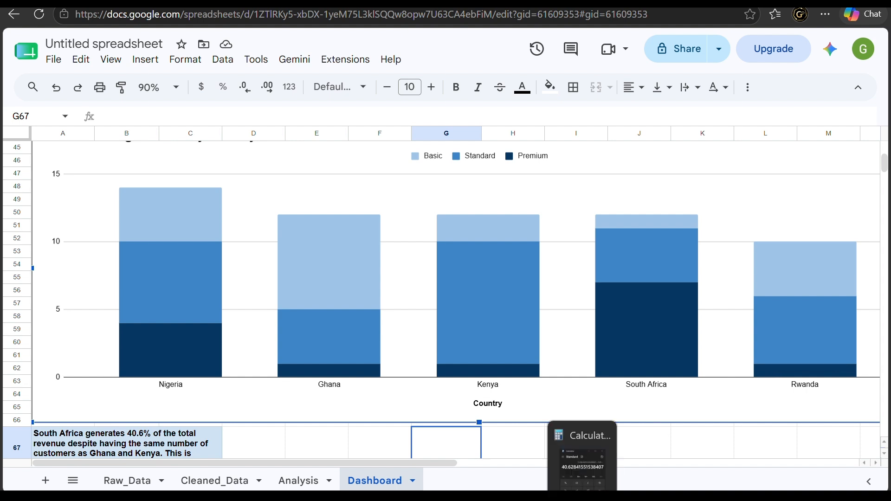
Switch to Calculator and compute 14 divided by 60, multiplied by 100, for the premium customers' share of all customers.
{"action": "left_click", "coordinate": [584, 497]}
{"action": "type", "text": "14"}
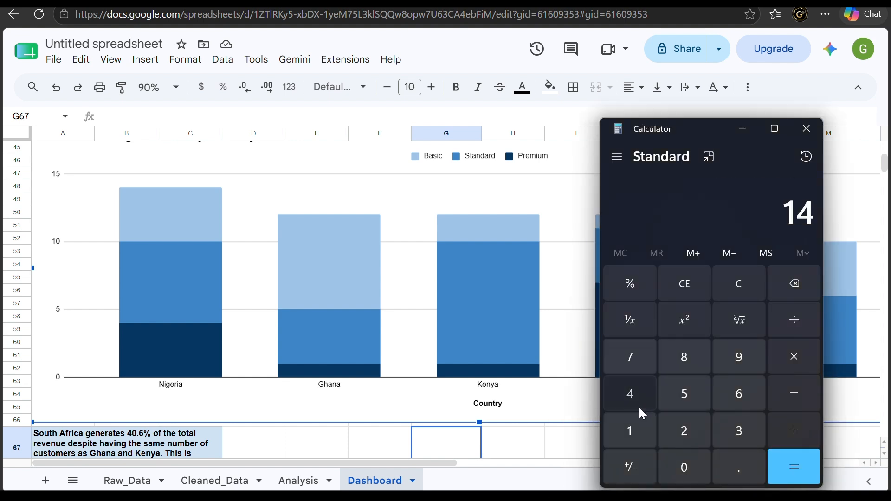
{"action": "type", "text": "/60"}
{"action": "key", "text": "Return"}
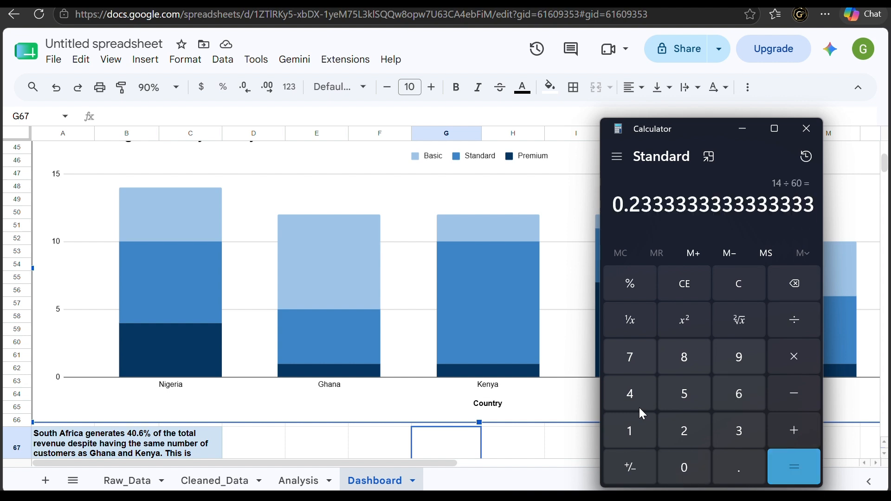
{"action": "type", "text": "*100"}
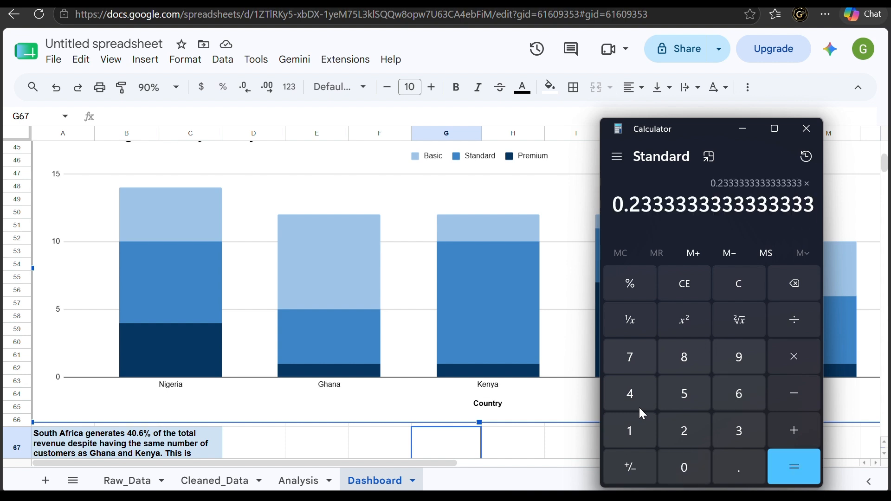
{"action": "key", "text": "Return"}
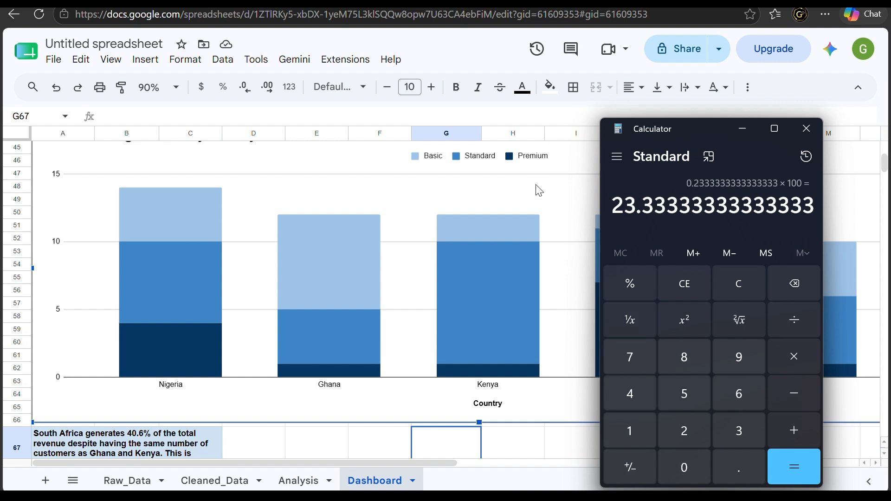
Return to the dashboard and recheck the Premium percentage of revenue in the customer segment donut chart.
{"action": "left_click", "coordinate": [542, 194]}
{"action": "scroll", "coordinate": [542, 195], "scroll_direction": "up", "scroll_amount": 10}
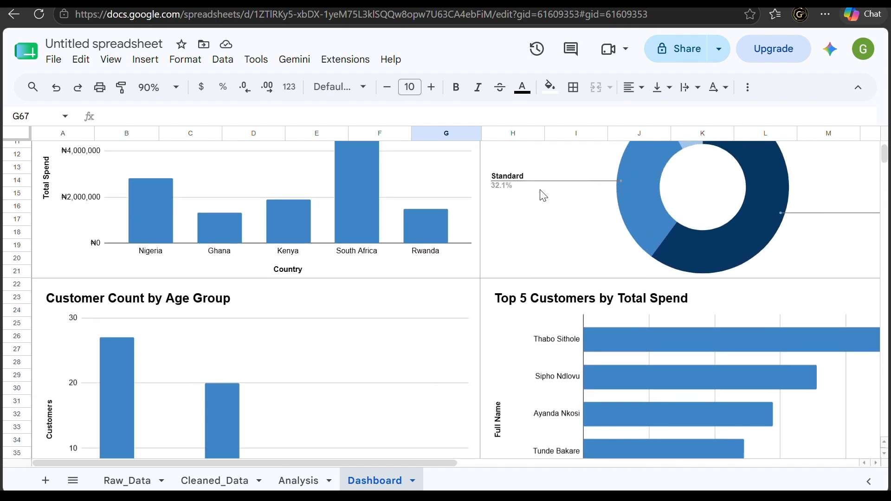
{"action": "scroll", "coordinate": [542, 195], "scroll_direction": "right", "scroll_amount": 3}
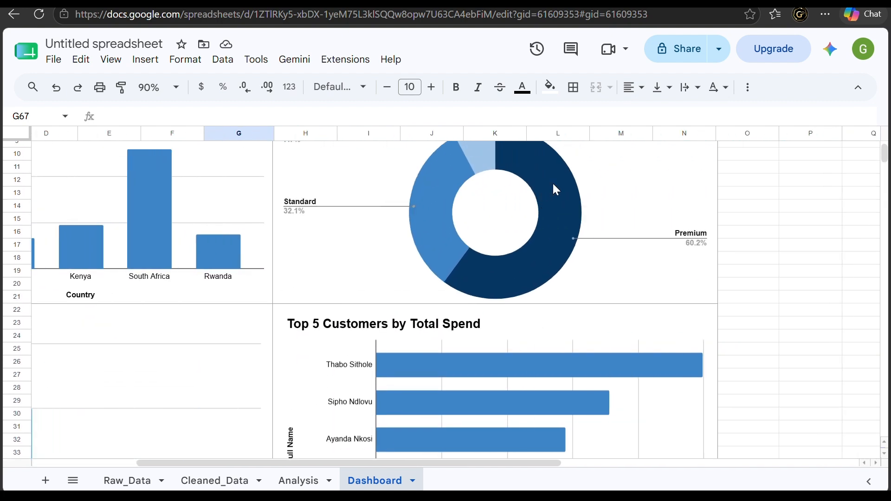
{"action": "scroll", "coordinate": [552, 186], "scroll_direction": "up", "scroll_amount": 3}
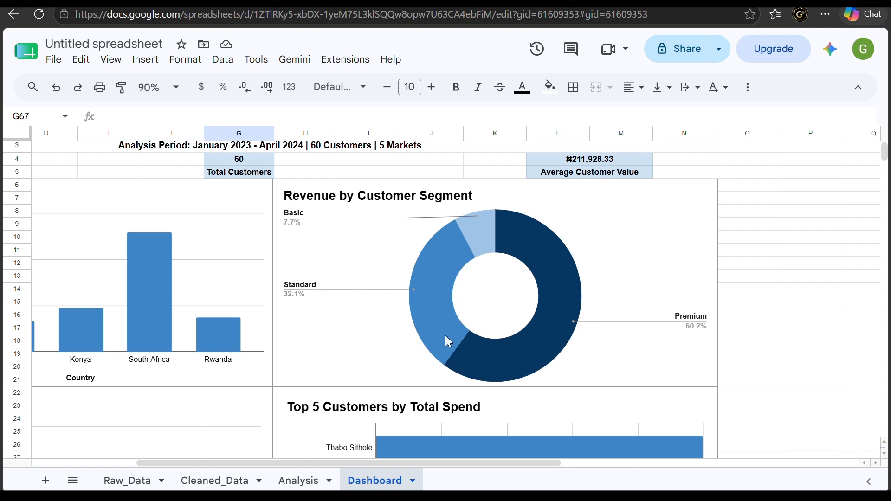
Merge cells E67:G67 below the Customer Segment Mix by Country chart.
{"action": "scroll", "coordinate": [445, 337], "scroll_direction": "down", "scroll_amount": 3}
{"action": "scroll", "coordinate": [445, 336], "scroll_direction": "left", "scroll_amount": 3}
{"action": "scroll", "coordinate": [445, 336], "scroll_direction": "down", "scroll_amount": 10}
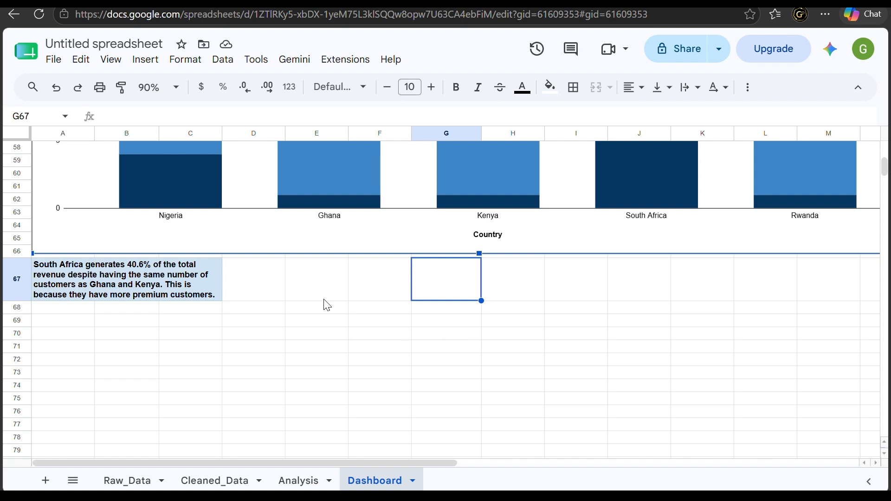
{"action": "left_click_drag", "start_coordinate": [330, 283], "coordinate": [428, 274]}
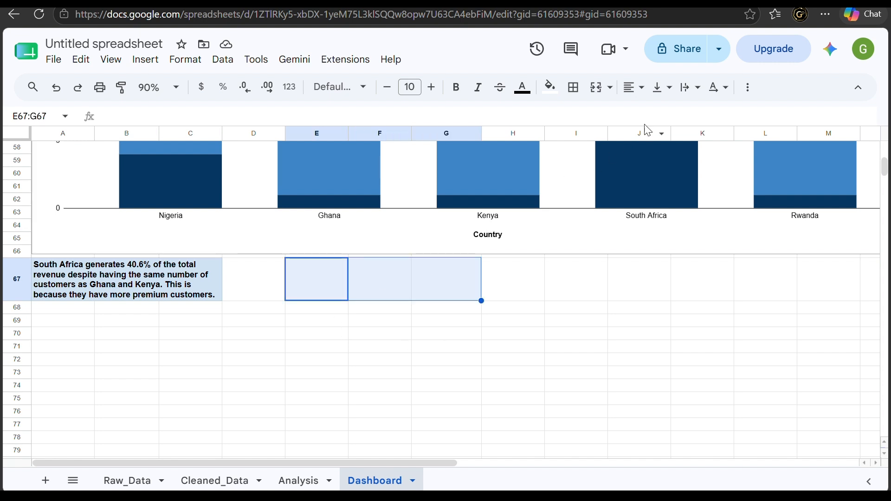
{"action": "left_click", "coordinate": [598, 88]}
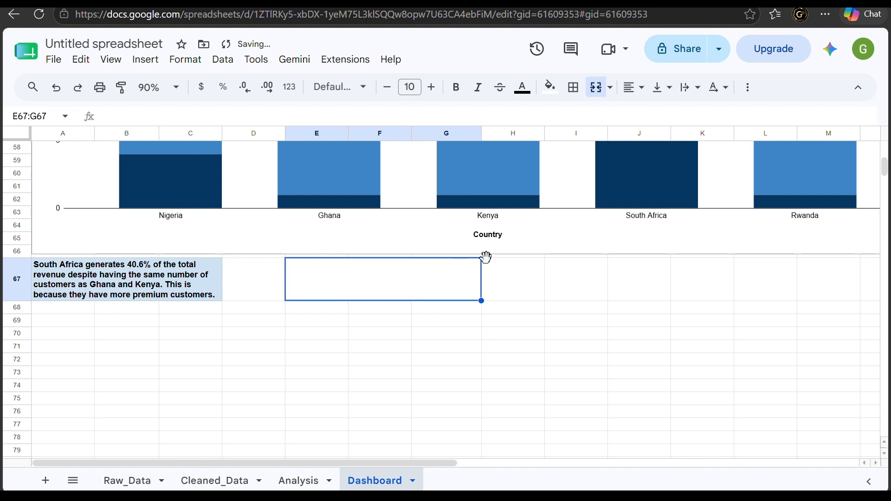
Give the merged cell E67:G67 a pale blue fill and make it bold.
{"action": "left_click", "coordinate": [550, 87]}
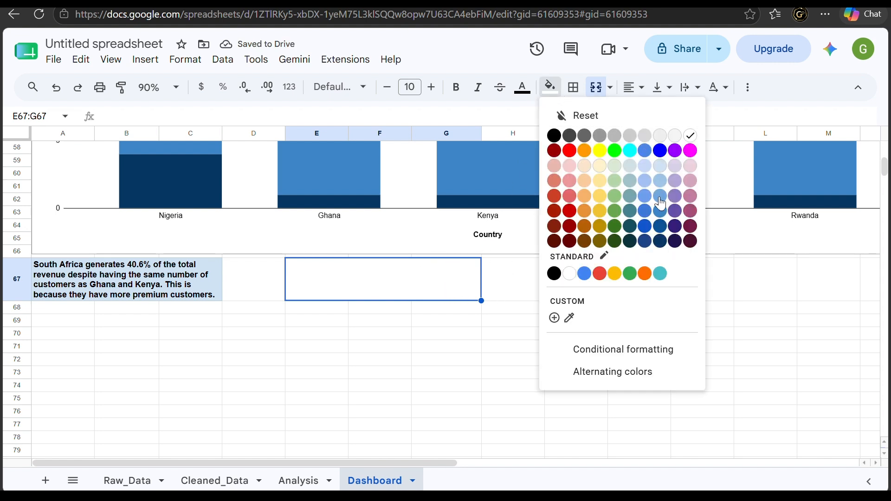
{"action": "left_click", "coordinate": [660, 172]}
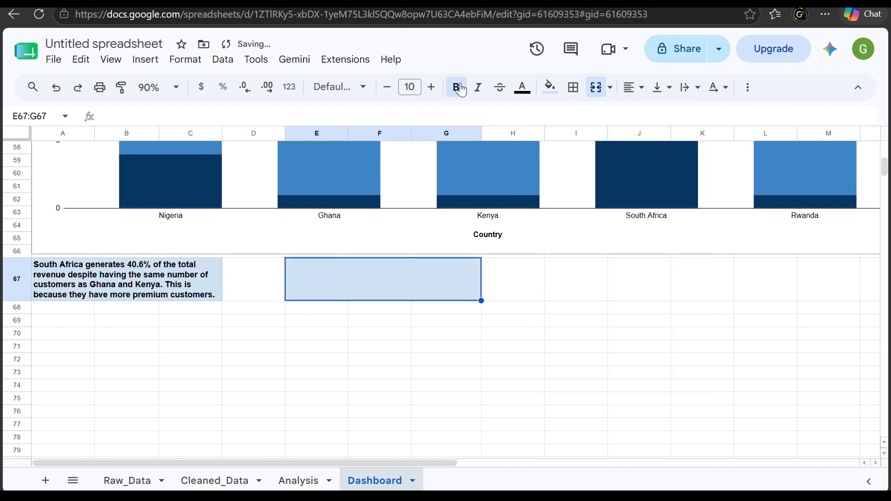
{"action": "left_click", "coordinate": [421, 401]}
Begin the insight in E67 with "Premium customers (23% of the customer base)".
{"action": "left_click", "coordinate": [395, 272]}
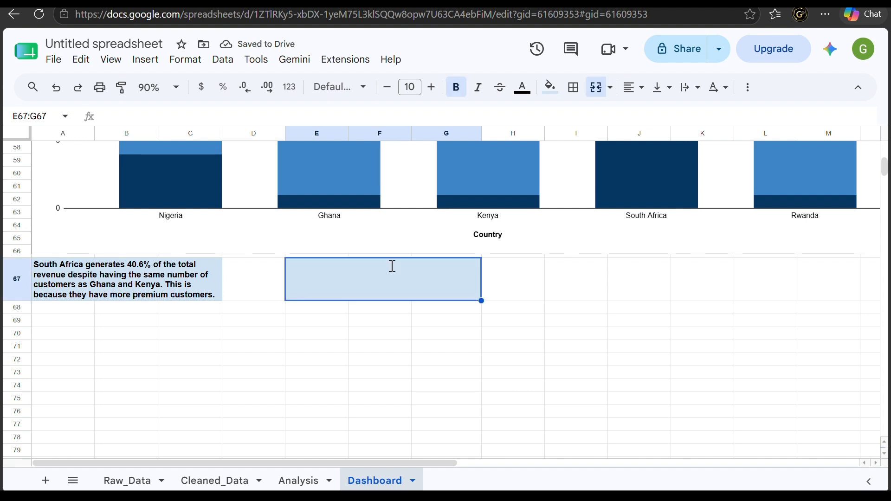
{"action": "type", "text": "Premium custom"}
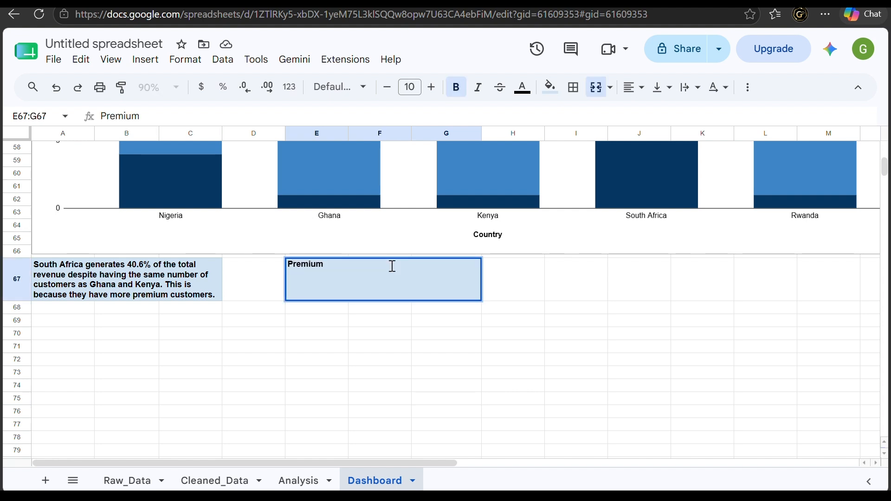
{"action": "type", "text": "ers"}
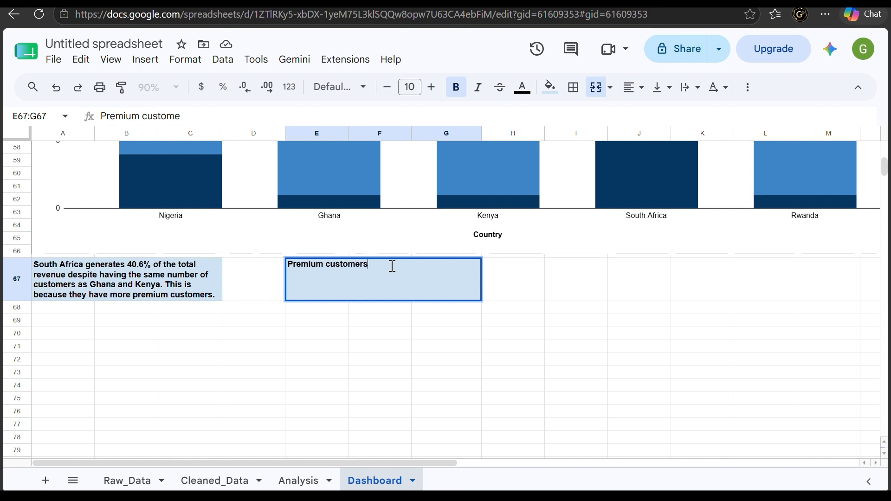
{"action": "type", "text": " (235"}
{"action": "key", "text": "BackSpace"}
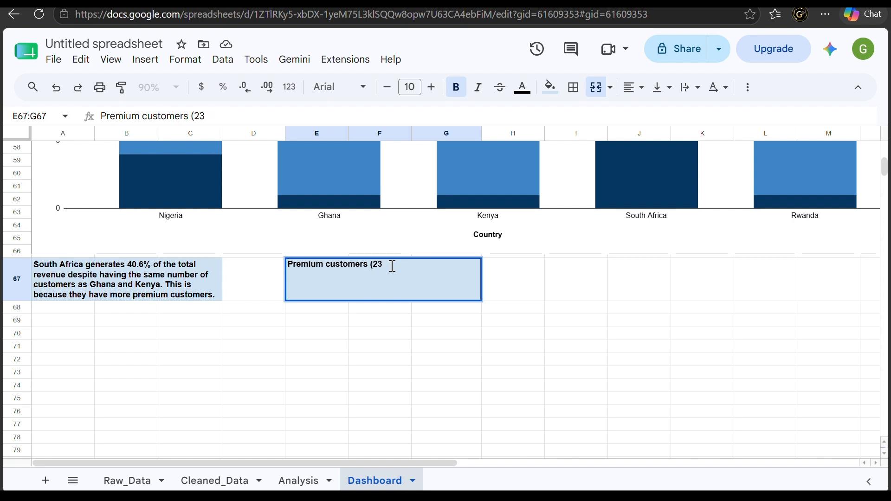
{"action": "type", "text": "% of the custo"}
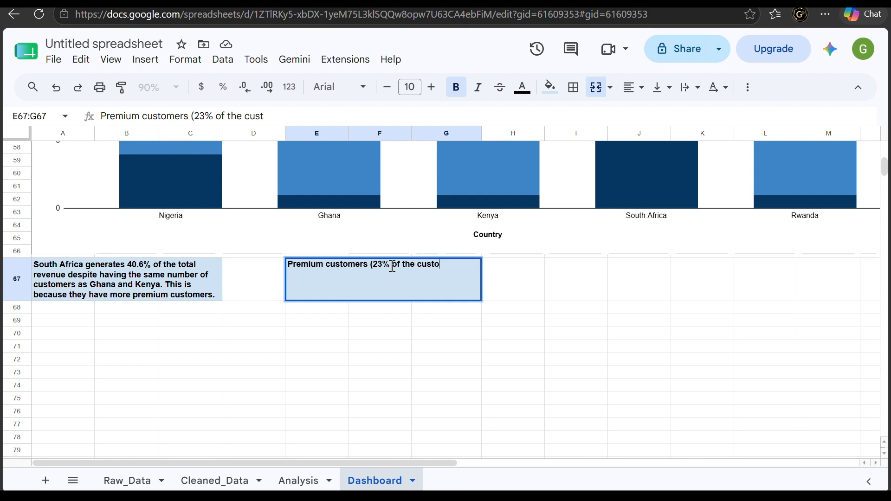
{"action": "type", "text": "mer base)"}
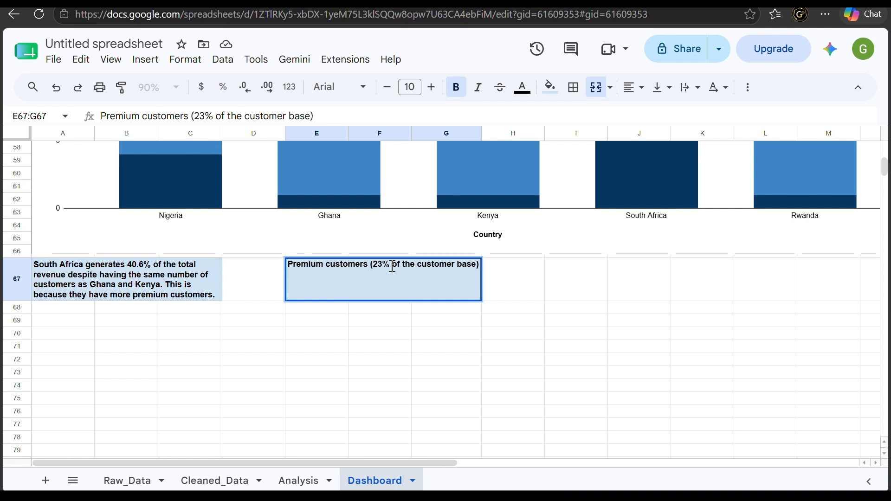
Continue the insight in E67 with "drive 60.2% of revenue." after the customer base percentage.
{"action": "type", "text": " drive"}
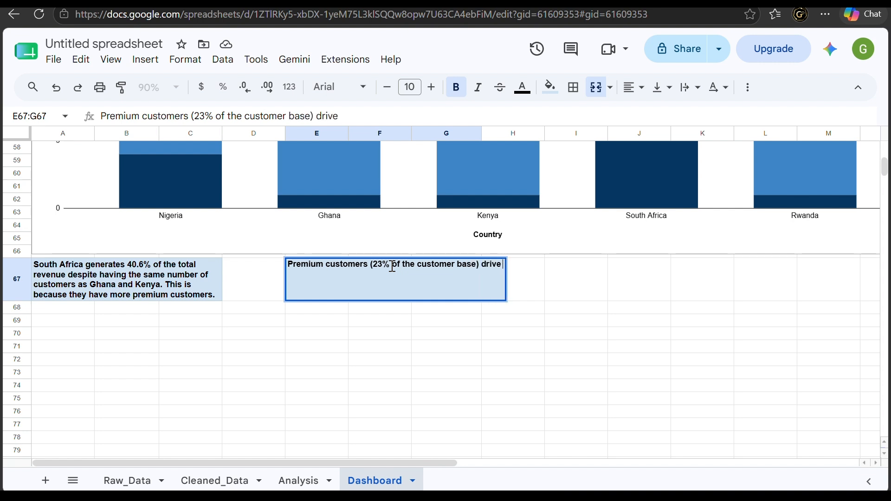
{"action": "type", "text": " 60%"}
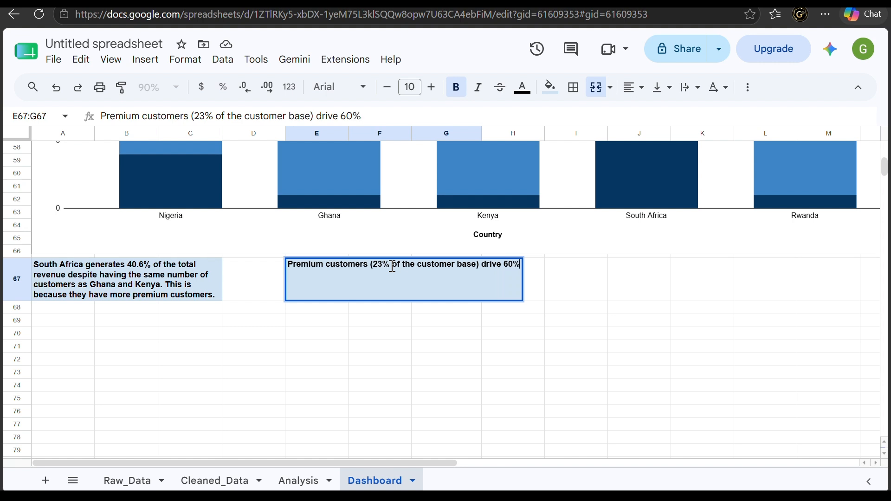
{"action": "key", "text": "BackSpace"}
{"action": "type", "text": ".2"}
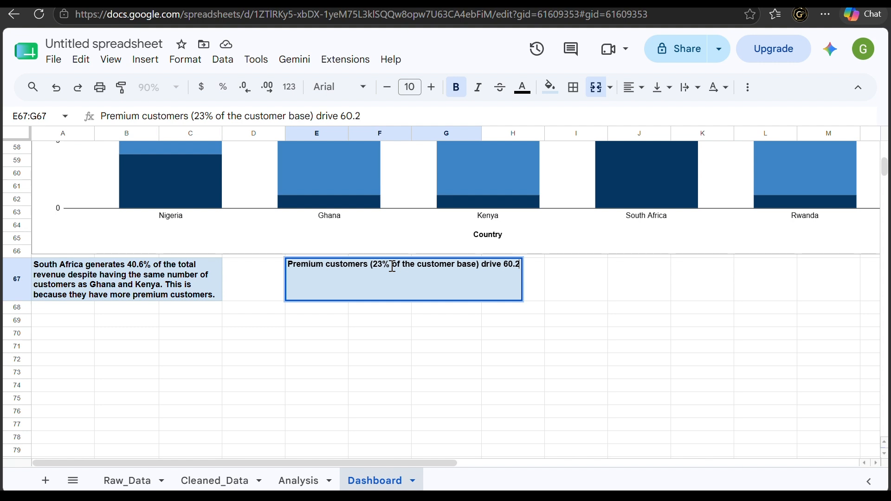
{"action": "type", "text": "%"}
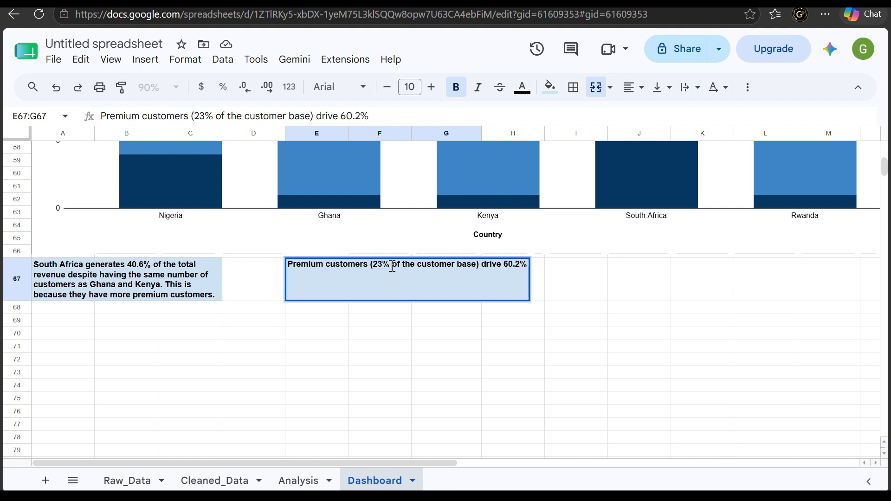
{"action": "type", "text": " of reven"}
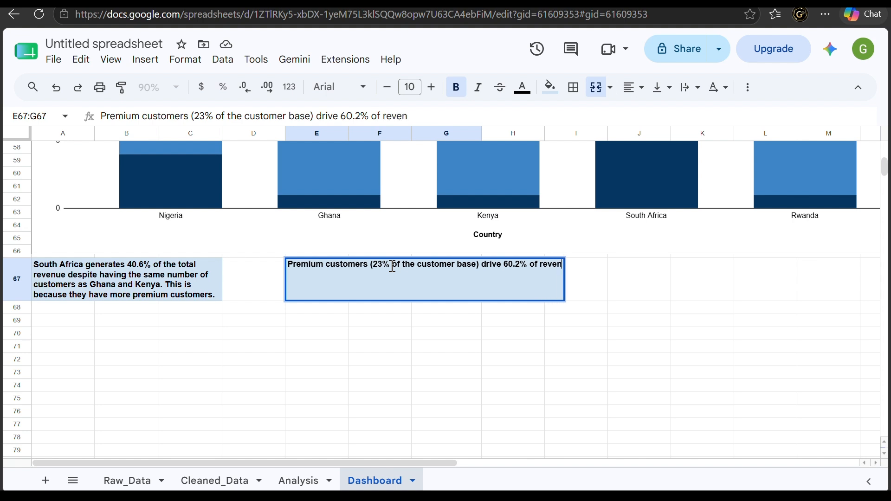
{"action": "type", "text": "ue."}
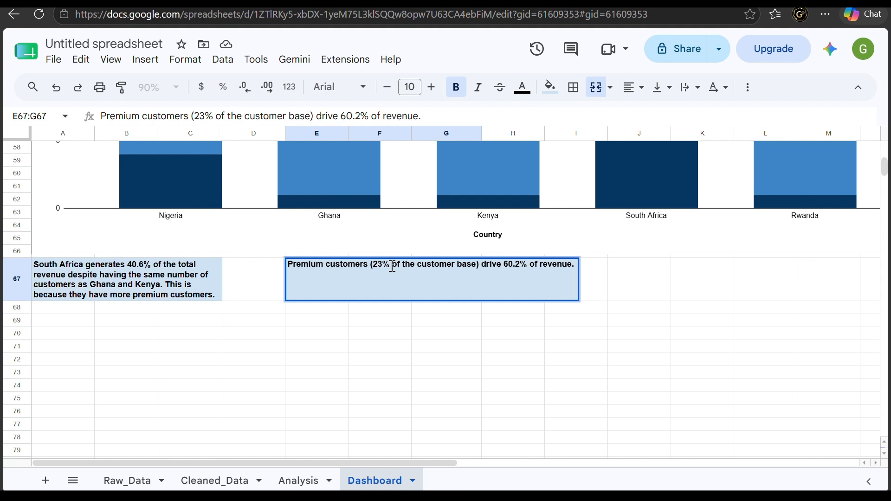
Finish the premium customers insight in E67 with the sentence "Retention of this is segment is the highest priority".
{"action": "type", "text": " Re"}
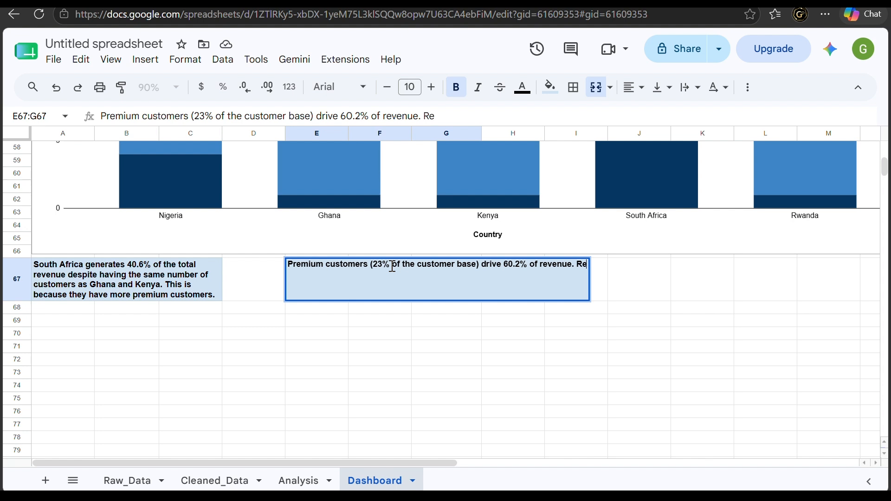
{"action": "type", "text": "tention of"}
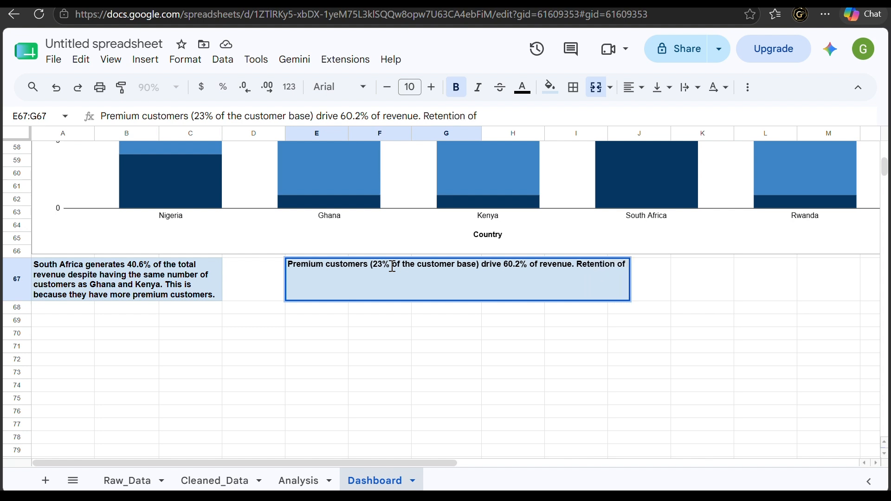
{"action": "type", "text": " this i"}
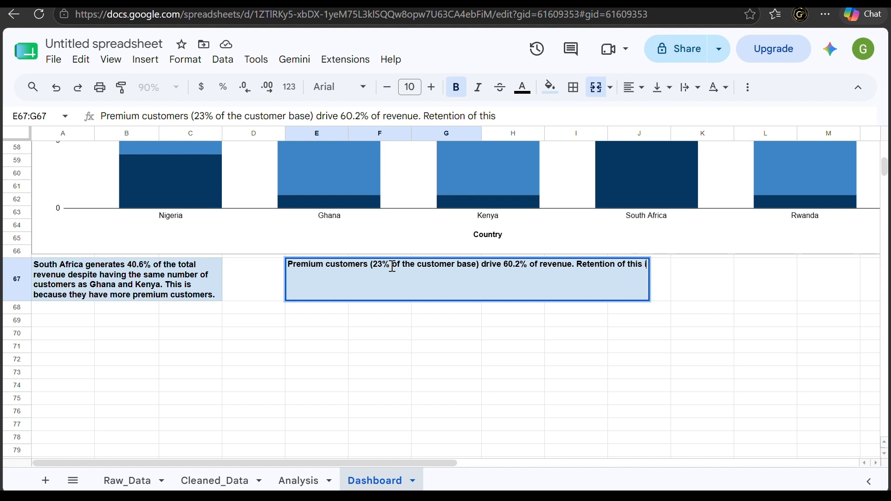
{"action": "type", "text": "s segment"}
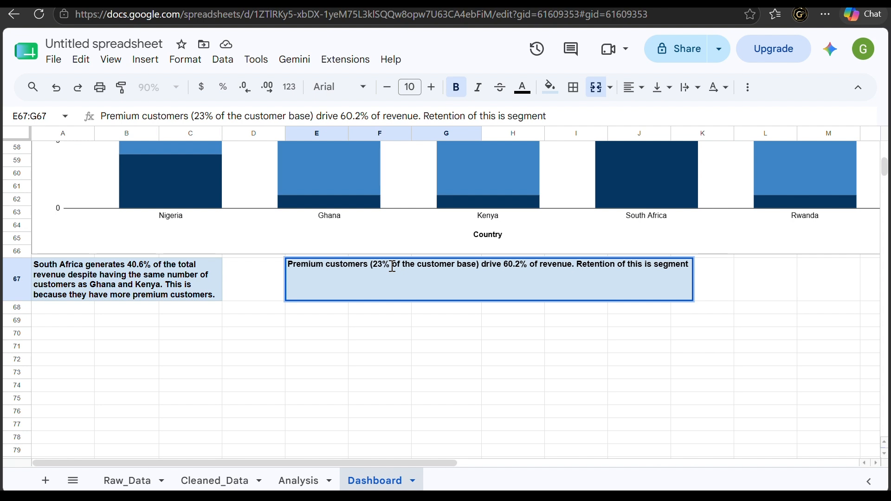
{"action": "type", "text": " is th"}
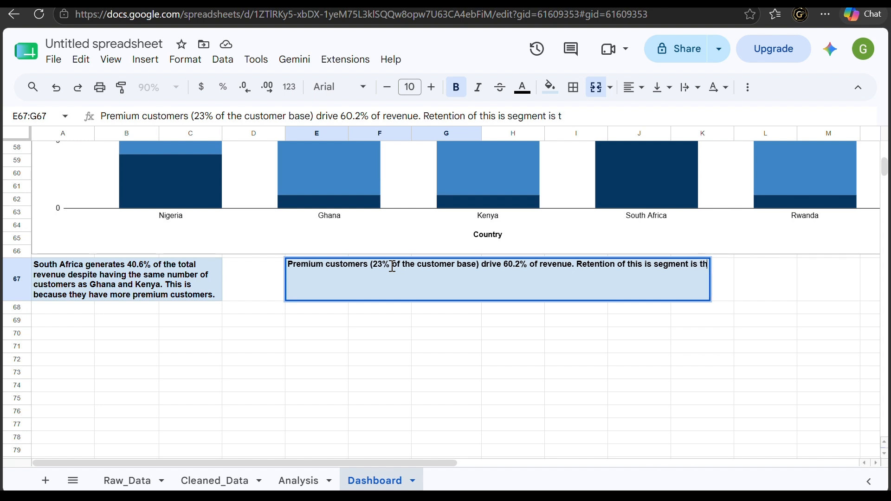
{"action": "type", "text": "e highest"}
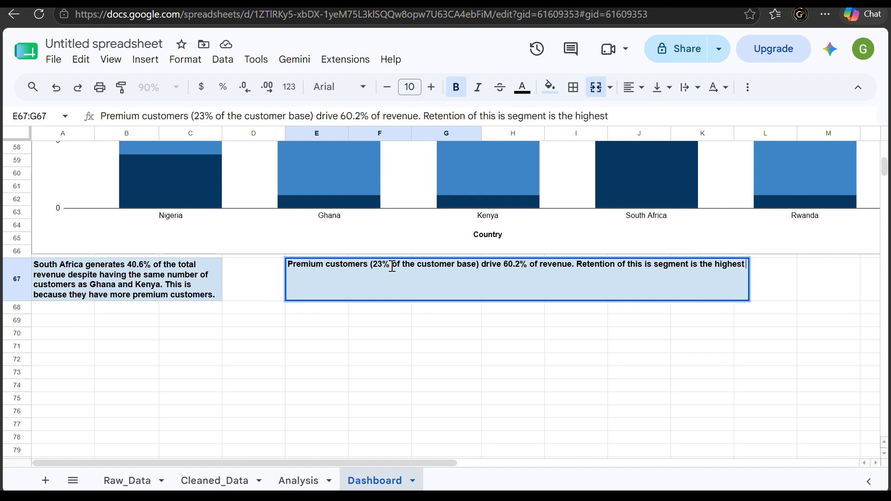
{"action": "type", "text": " priority"}
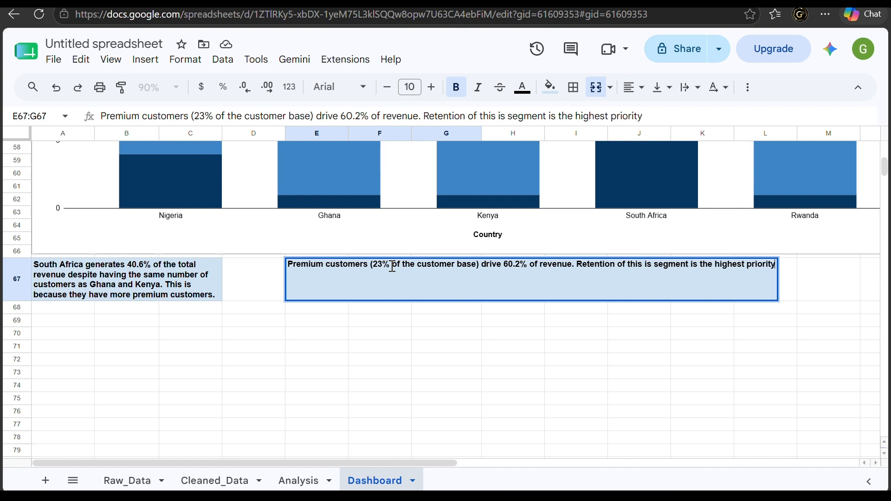
{"action": "key", "text": "Return"}
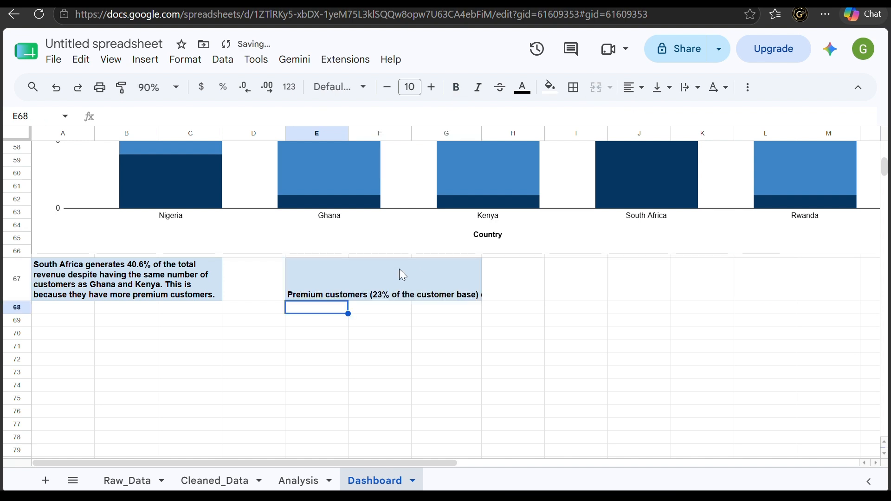
Wrap the text of the premium customers insight in merged cell E67:G67.
{"action": "left_click", "coordinate": [421, 284]}
{"action": "left_click", "coordinate": [32, 88]}
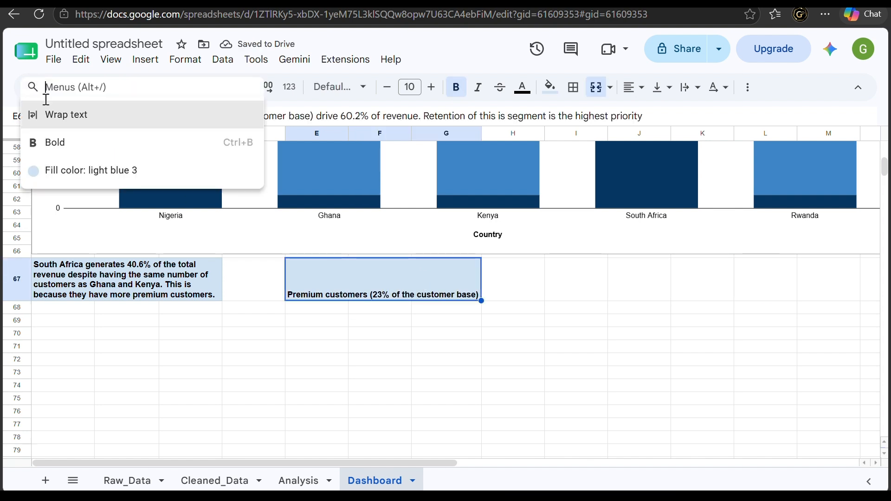
{"action": "left_click", "coordinate": [65, 115]}
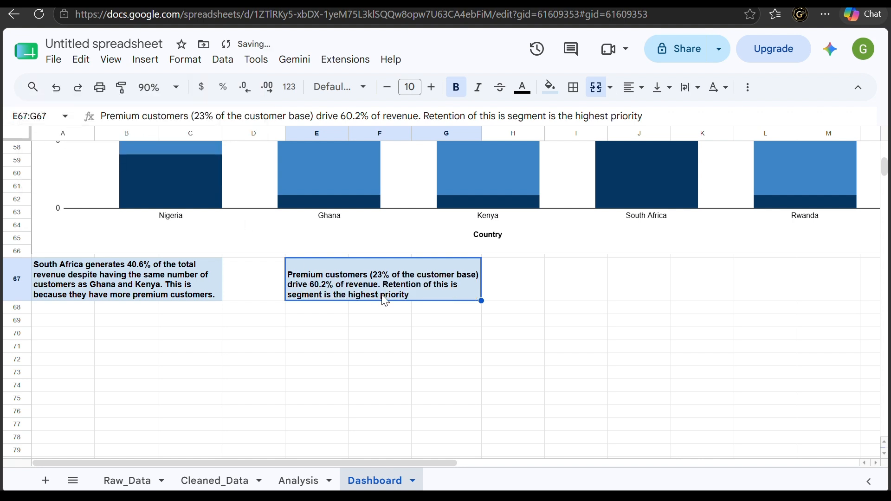
Align both insight cells, A67:C67 and E67:G67, vertically to the middle.
{"action": "left_click", "coordinate": [184, 280]}
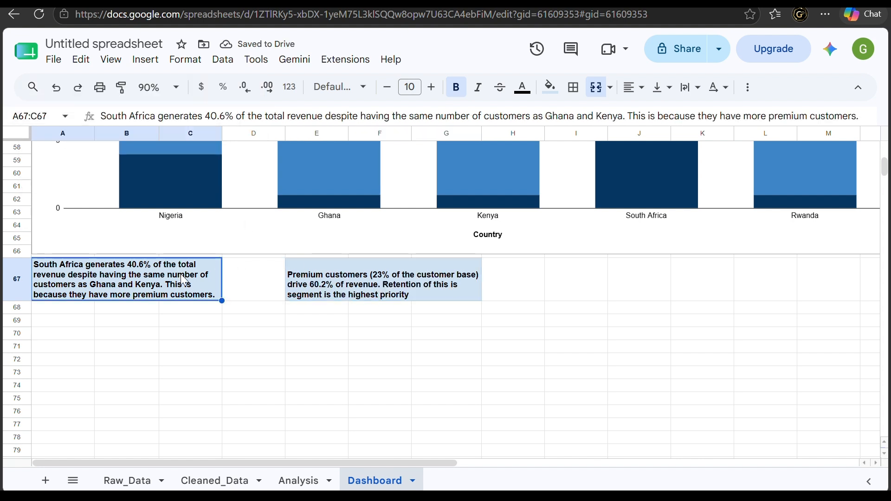
{"action": "left_click", "coordinate": [661, 89]}
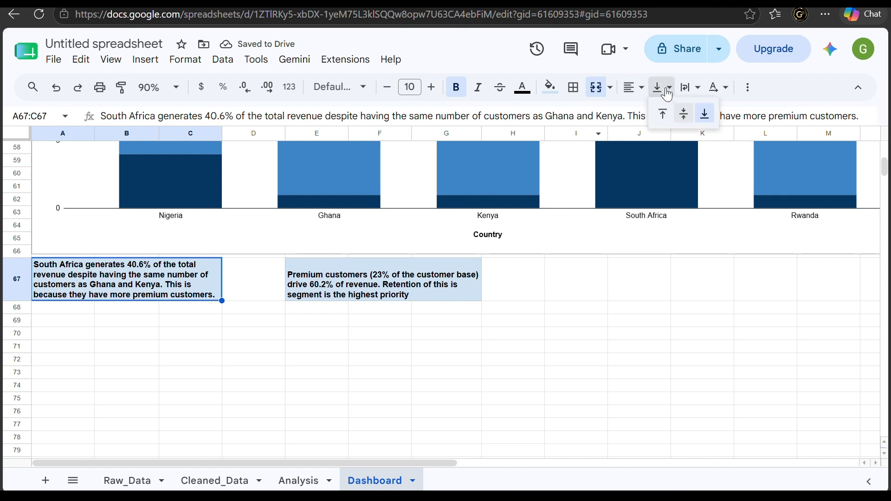
{"action": "left_click", "coordinate": [682, 117]}
{"action": "left_click", "coordinate": [432, 287]}
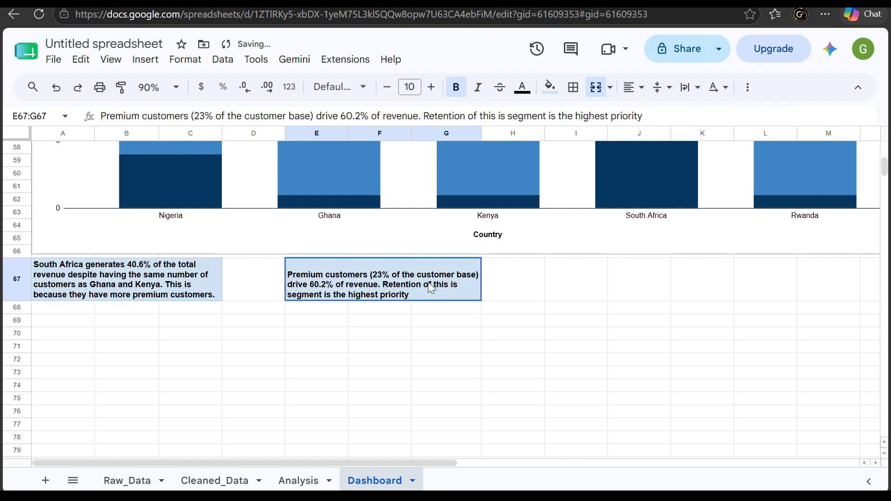
{"action": "left_click", "coordinate": [663, 88]}
{"action": "left_click", "coordinate": [684, 114]}
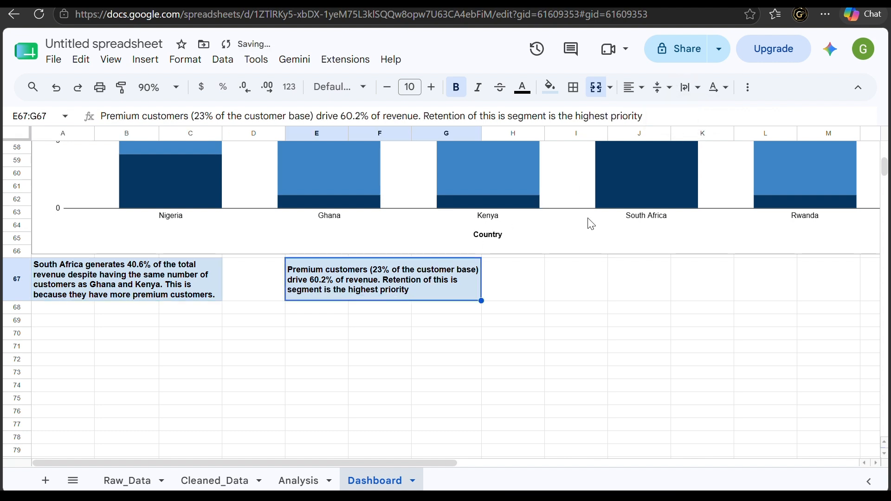
Review the dashboard charts and examine the 25 - 34 group's customer count in the Customer Count by Age Group chart.
{"action": "left_click", "coordinate": [547, 281]}
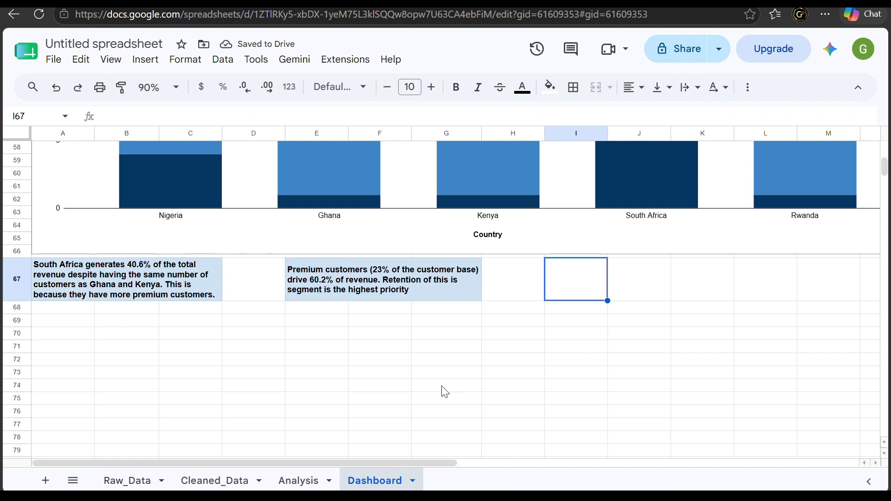
{"action": "scroll", "coordinate": [445, 392], "scroll_direction": "up", "scroll_amount": 10}
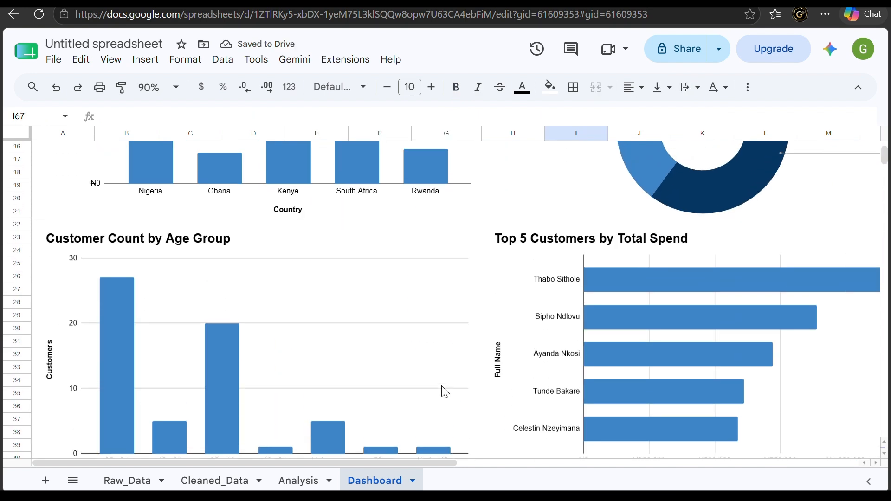
{"action": "scroll", "coordinate": [444, 392], "scroll_direction": "up", "scroll_amount": 1}
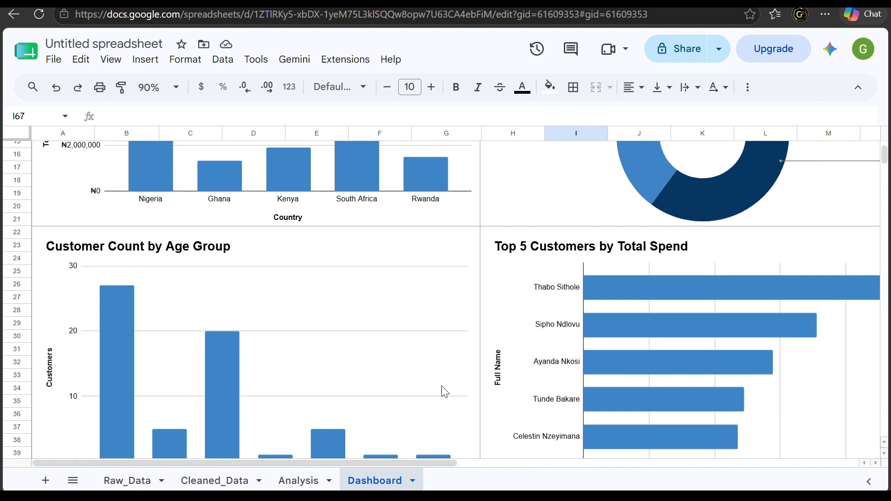
{"action": "scroll", "coordinate": [445, 393], "scroll_direction": "up", "scroll_amount": 4}
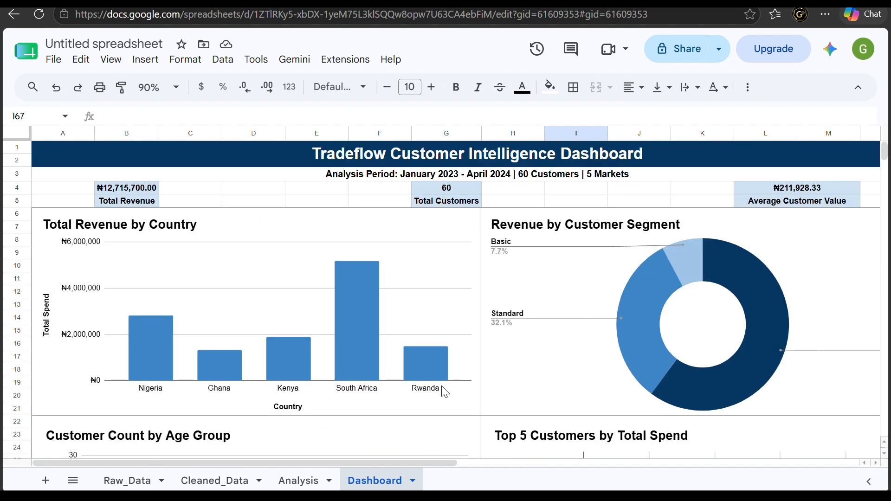
{"action": "scroll", "coordinate": [445, 393], "scroll_direction": "down", "scroll_amount": 1}
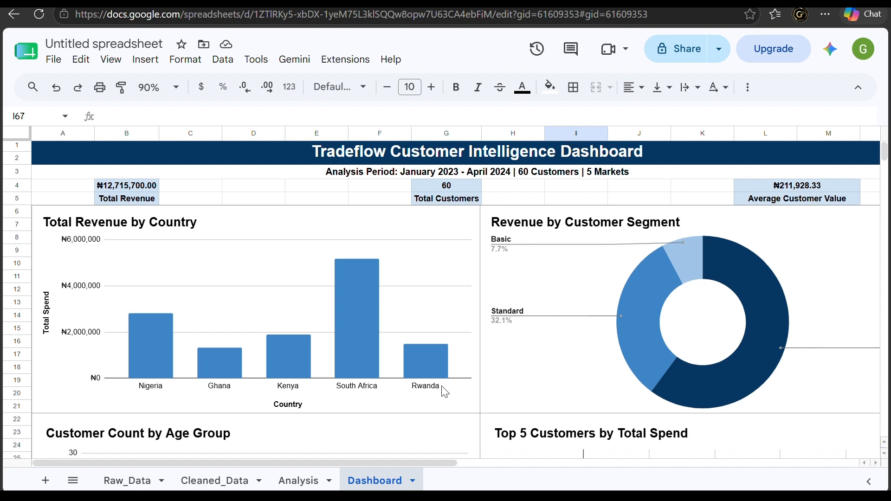
{"action": "scroll", "coordinate": [444, 392], "scroll_direction": "down", "scroll_amount": 6}
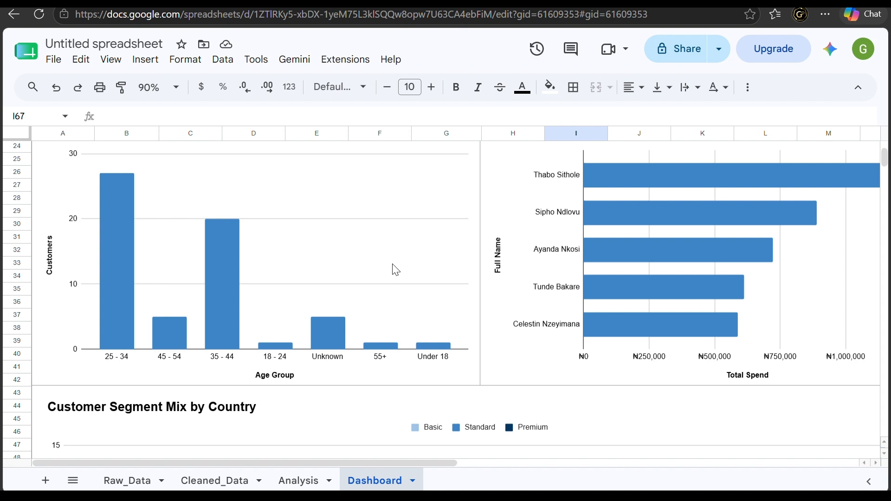
{"action": "scroll", "coordinate": [372, 272], "scroll_direction": "up", "scroll_amount": 2}
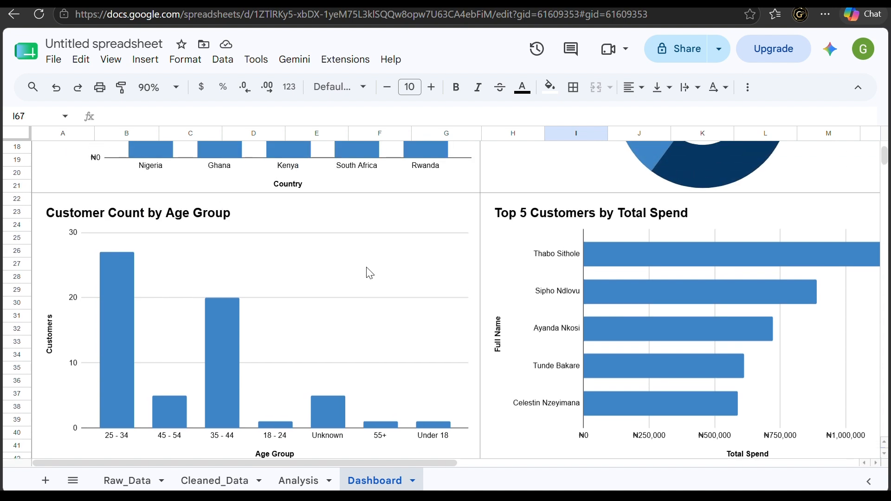
{"action": "scroll", "coordinate": [370, 273], "scroll_direction": "down", "scroll_amount": 1}
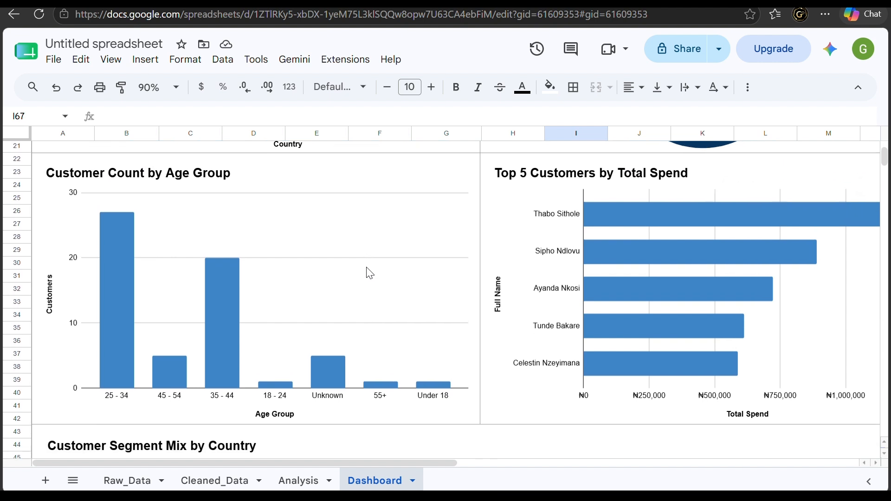
{"action": "left_click", "coordinate": [110, 319]}
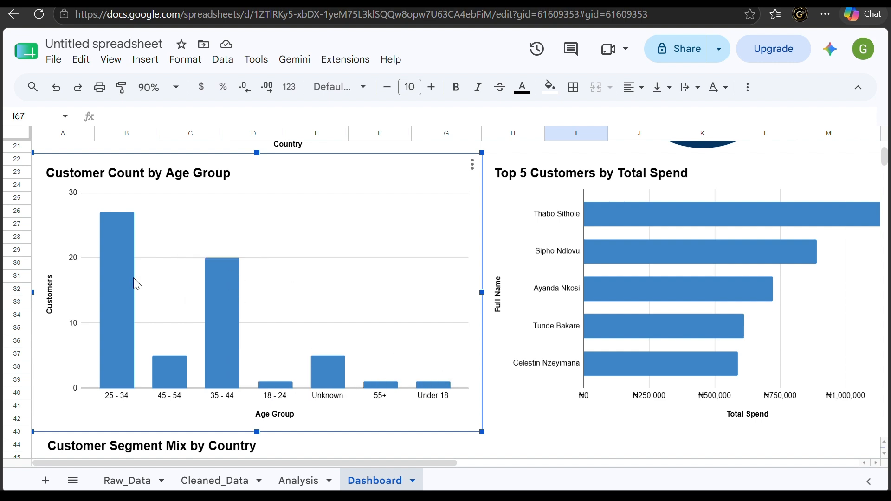
{"action": "mouse_move", "coordinate": [122, 272]}
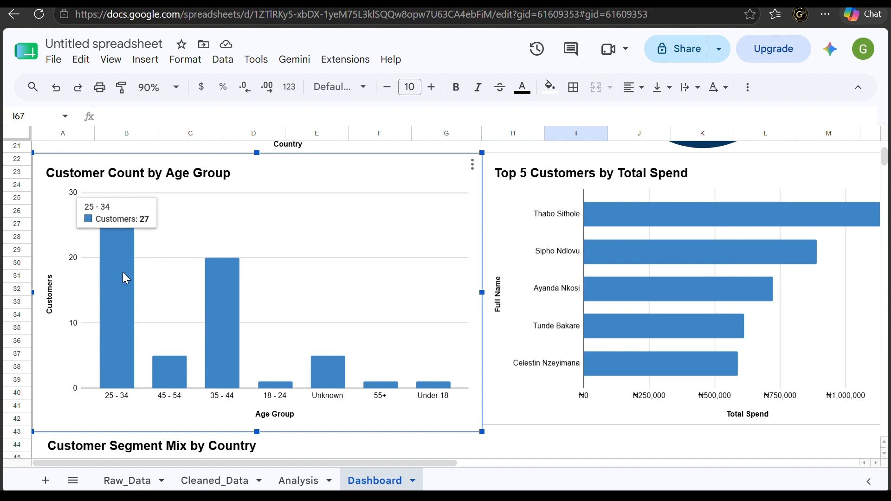
Apply bold formatting to cells I67:K67, beside the premium customers insight.
{"action": "scroll", "coordinate": [378, 400], "scroll_direction": "down", "scroll_amount": 15}
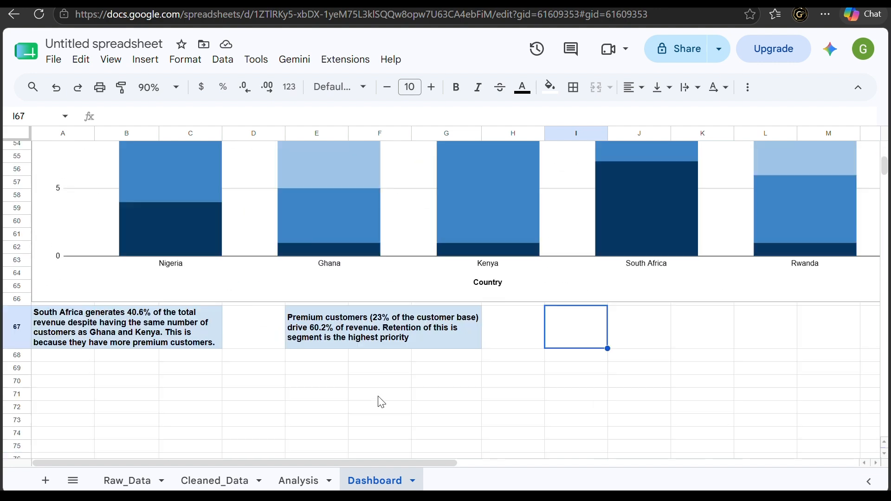
{"action": "scroll", "coordinate": [381, 402], "scroll_direction": "up", "scroll_amount": 2}
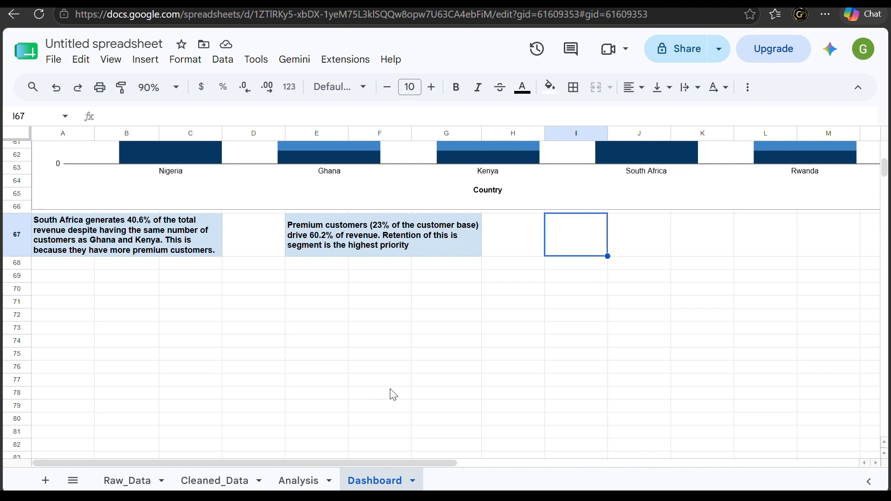
{"action": "scroll", "coordinate": [523, 339], "scroll_direction": "right", "scroll_amount": 1}
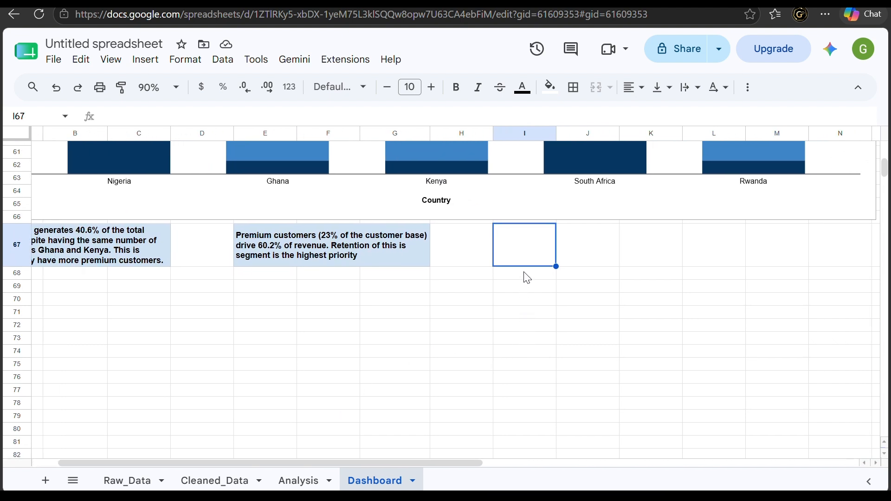
{"action": "left_click_drag", "start_coordinate": [527, 254], "coordinate": [648, 238]}
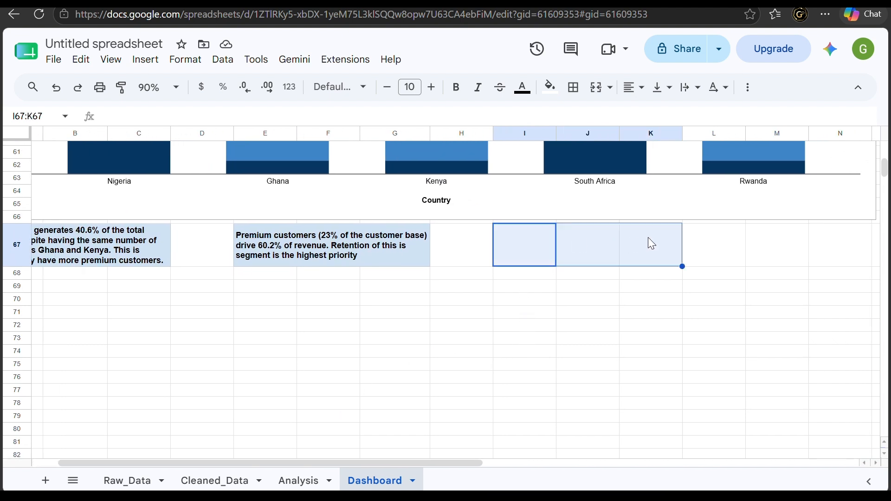
{"action": "left_click", "coordinate": [456, 86]}
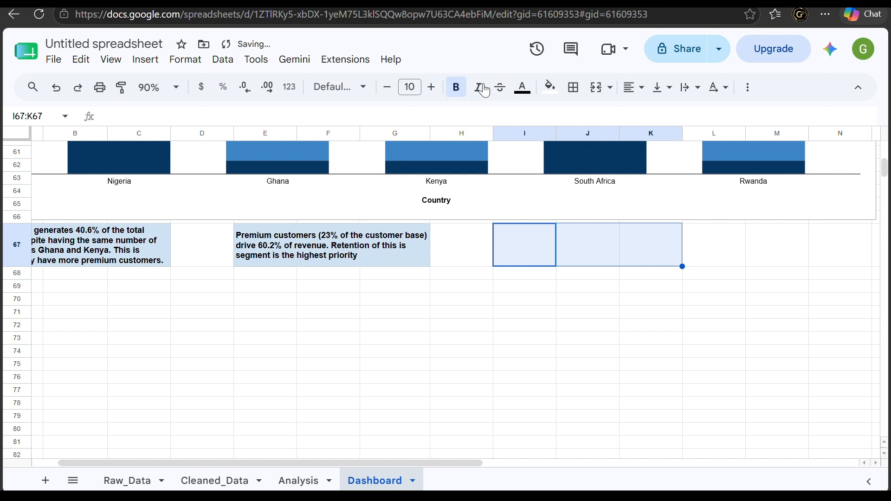
Merge cells I67:K67, centre their content horizontally and align it vertically to the middle.
{"action": "left_click", "coordinate": [600, 88]}
{"action": "left_click", "coordinate": [631, 88]}
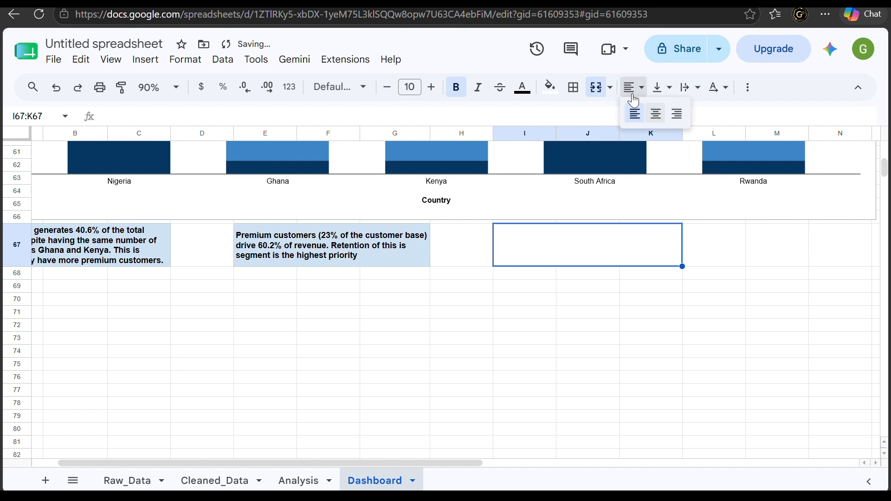
{"action": "left_click", "coordinate": [656, 113]}
{"action": "left_click", "coordinate": [662, 87]}
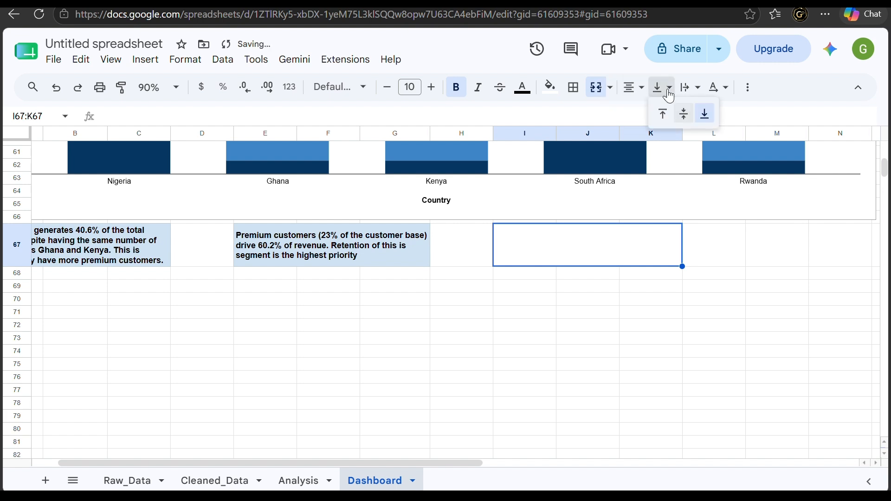
{"action": "left_click", "coordinate": [683, 113]}
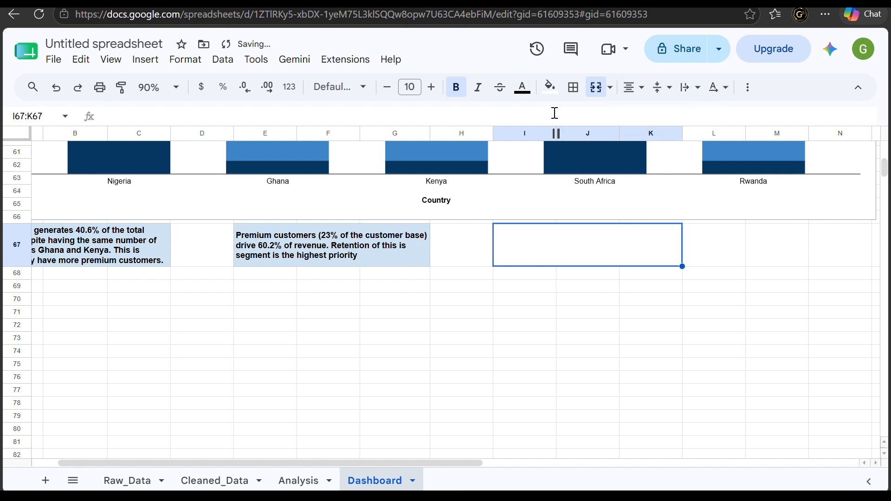
Fill merged cell I67:K67 with the same light blue as the other two insight cells.
{"action": "left_click", "coordinate": [550, 88]}
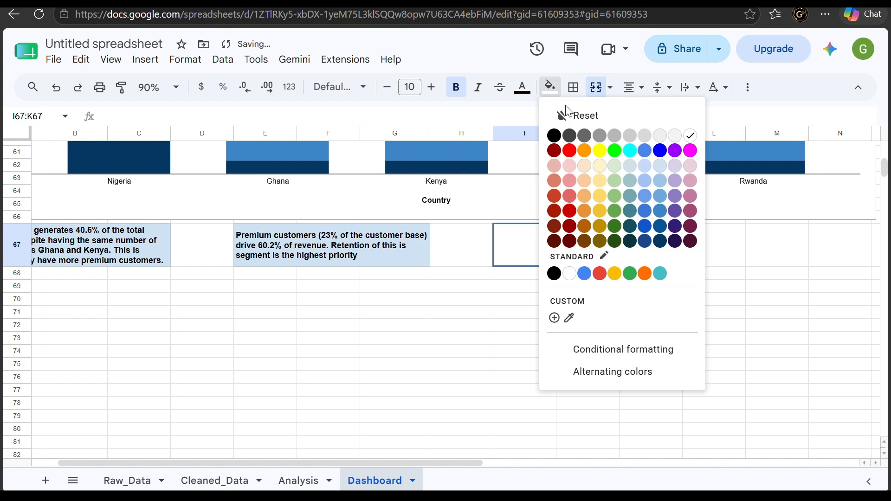
{"action": "left_click", "coordinate": [659, 166]}
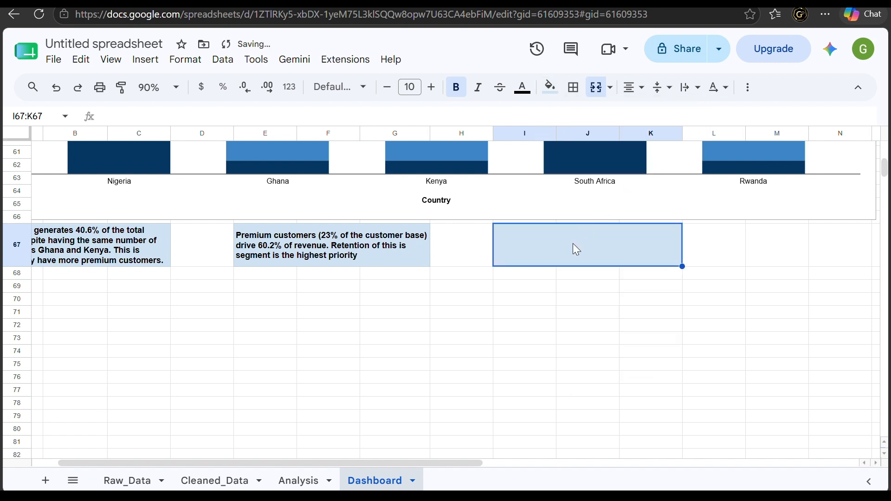
{"action": "left_click", "coordinate": [573, 312]}
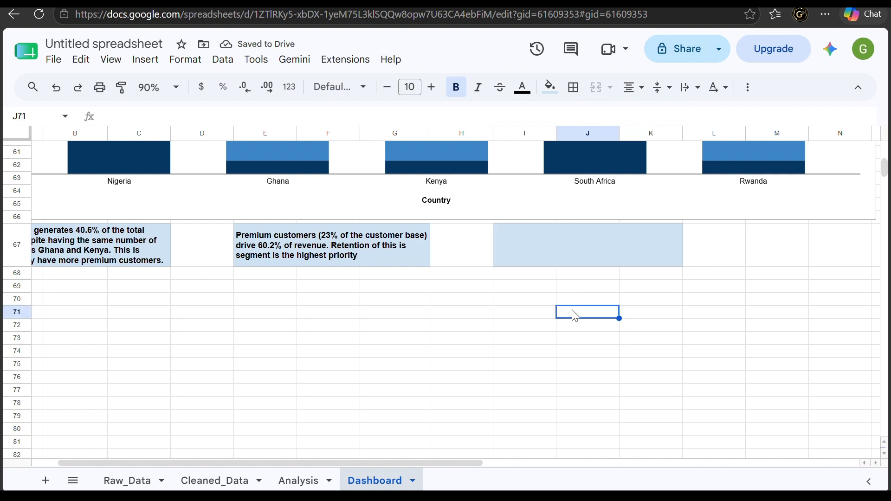
Enter "The 25-34 age bracket is Tradeflow's largest customer base by age demographics." in merged cell I67:K67.
{"action": "left_click", "coordinate": [575, 256]}
{"action": "type", "text": "The"}
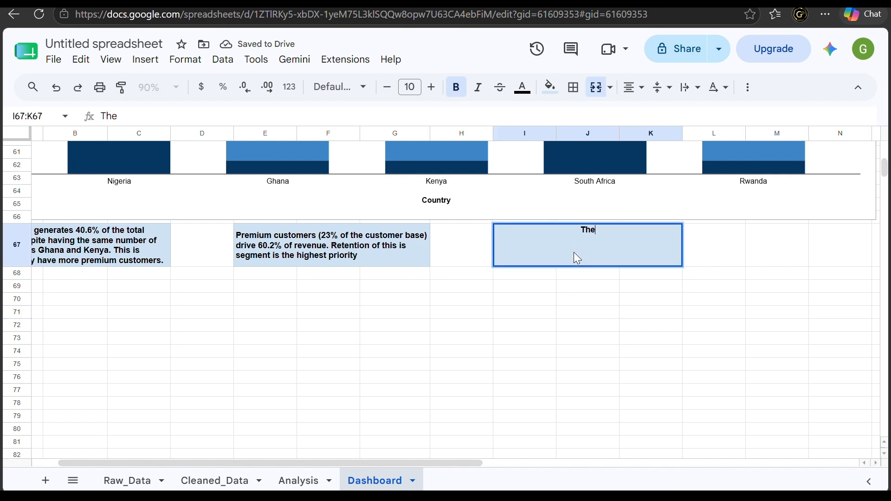
{"action": "type", "text": " 25-"}
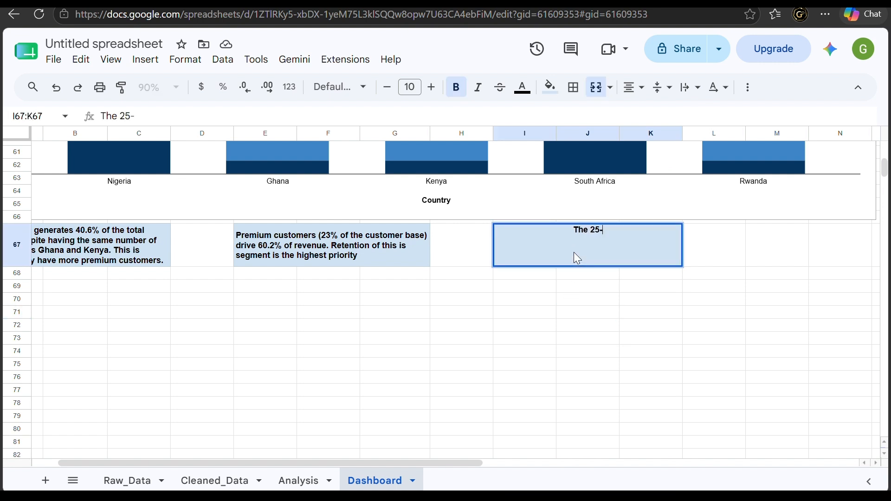
{"action": "type", "text": "34 age bracket"}
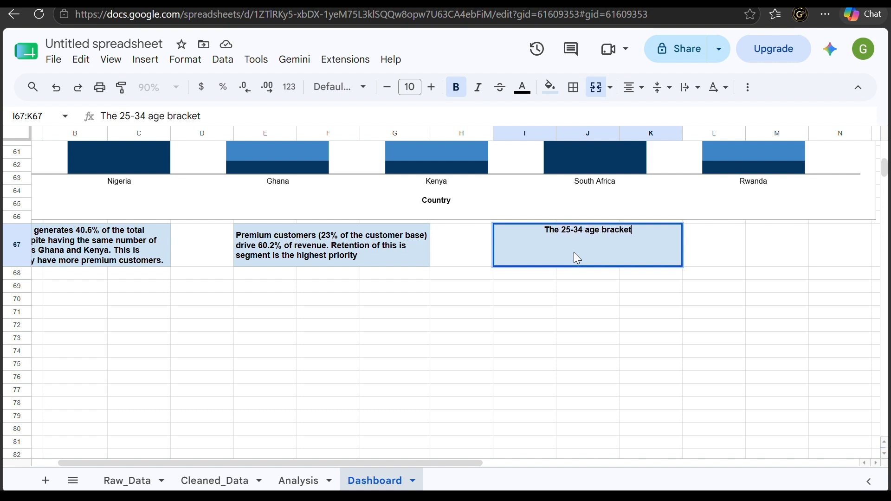
{"action": "type", "text": " is "}
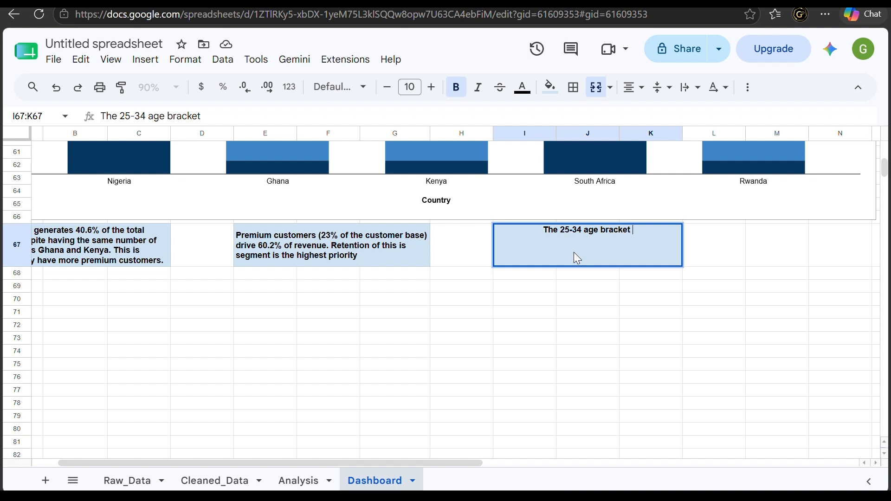
{"action": "type", "text": "Tradef"}
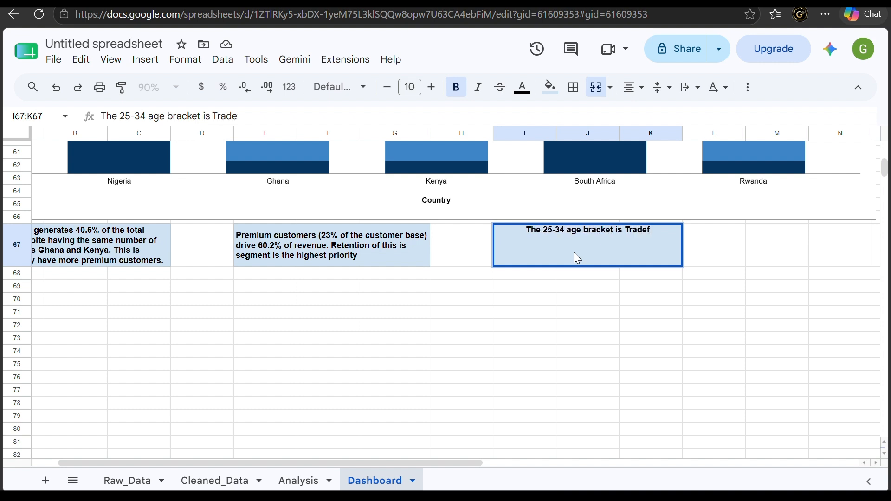
{"action": "type", "text": "low's "}
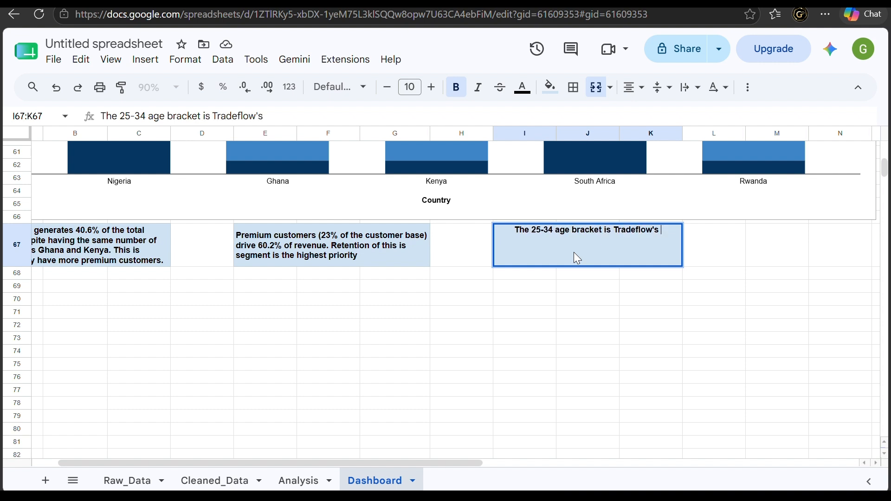
{"action": "type", "text": "larg"}
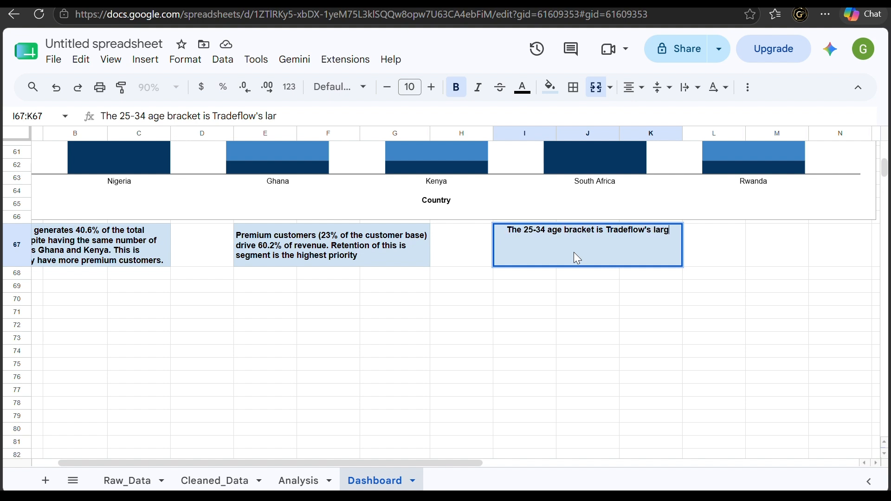
{"action": "type", "text": "est custo"}
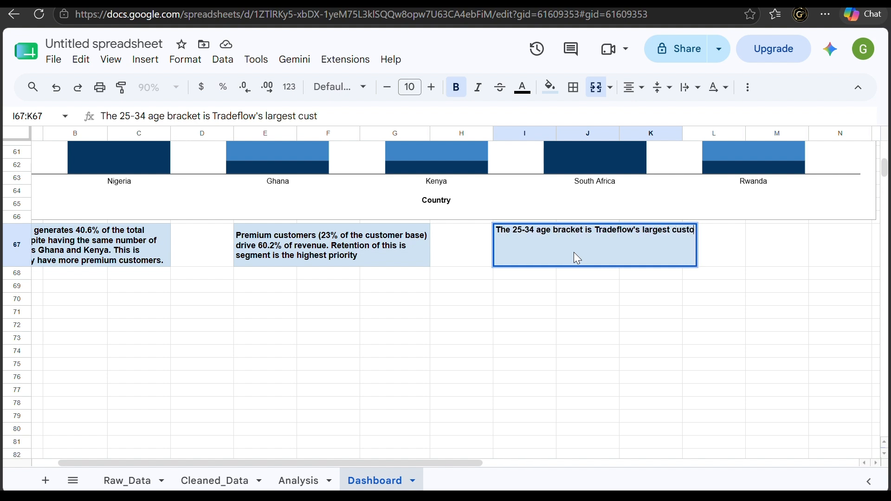
{"action": "type", "text": "mer base"}
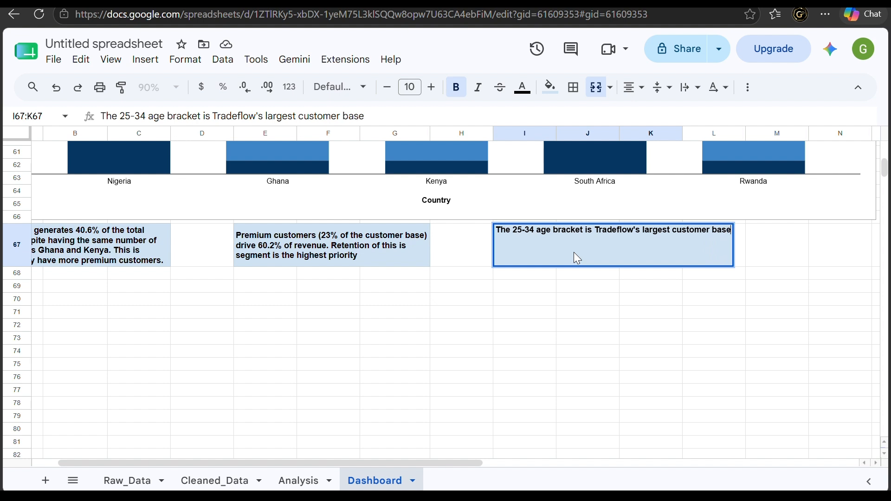
{"action": "type", "text": " by age"}
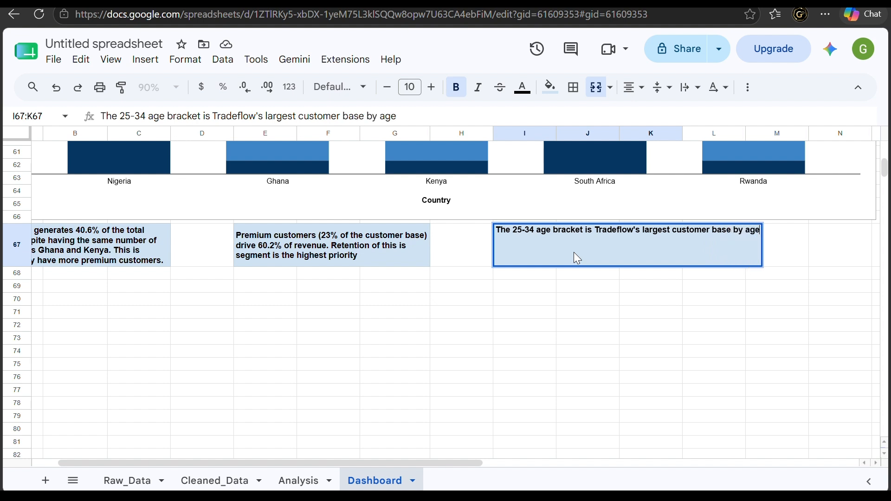
{"action": "type", "text": " demogr"}
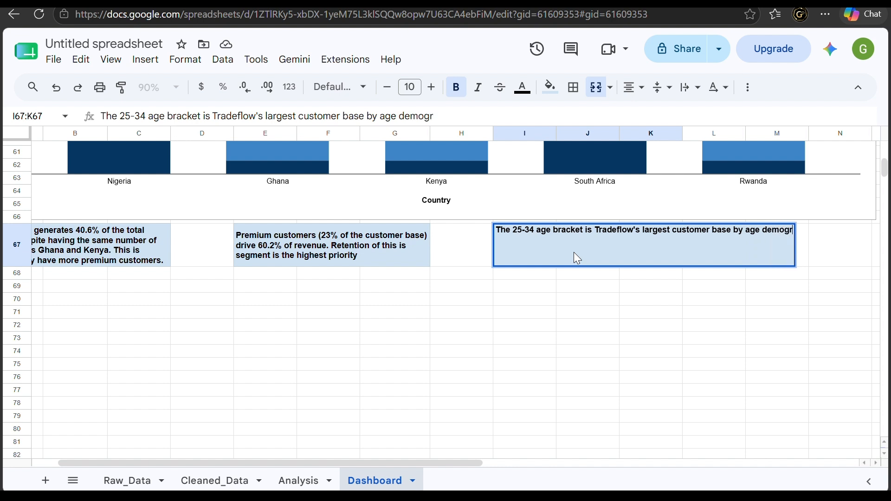
{"action": "type", "text": "aphics"}
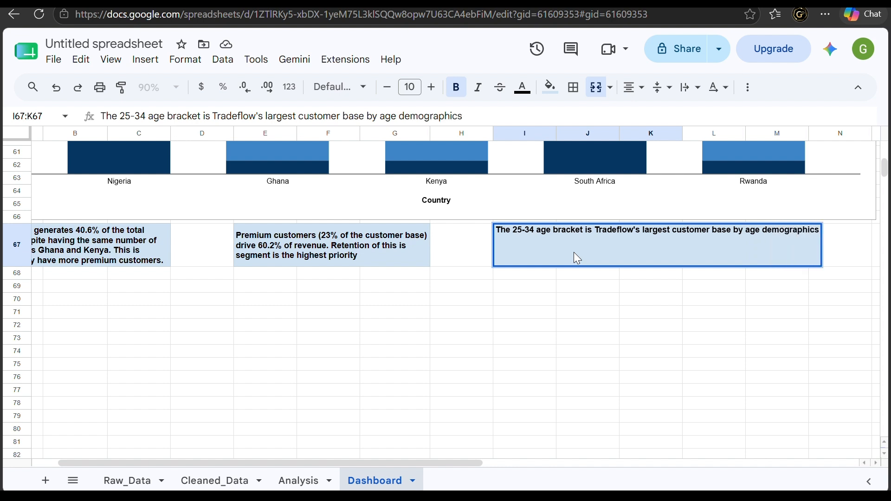
{"action": "type", "text": "."}
{"action": "left_click", "coordinate": [625, 309]}
Wrap the text of the age bracket insight in merged cell I67:K67.
{"action": "left_click", "coordinate": [600, 247]}
{"action": "scroll", "coordinate": [564, 235], "scroll_direction": "right", "scroll_amount": 3}
{"action": "scroll", "coordinate": [563, 235], "scroll_direction": "down", "scroll_amount": 1}
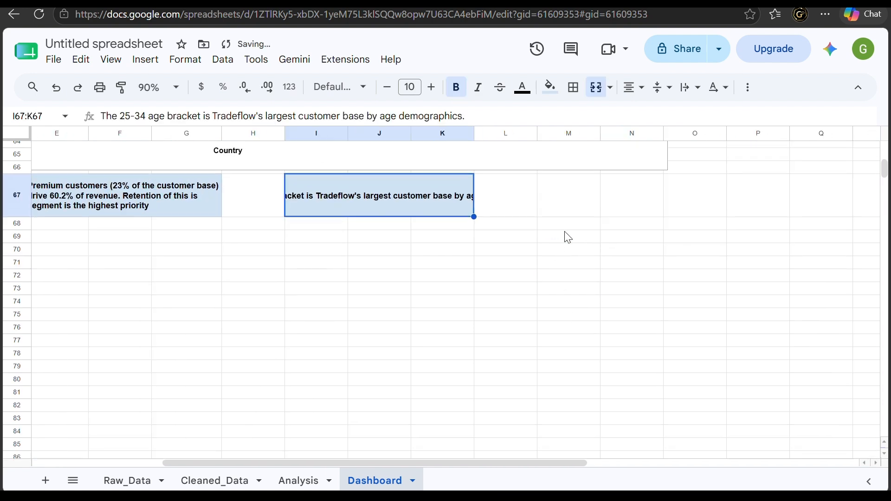
{"action": "scroll", "coordinate": [599, 298], "scroll_direction": "left", "scroll_amount": 5}
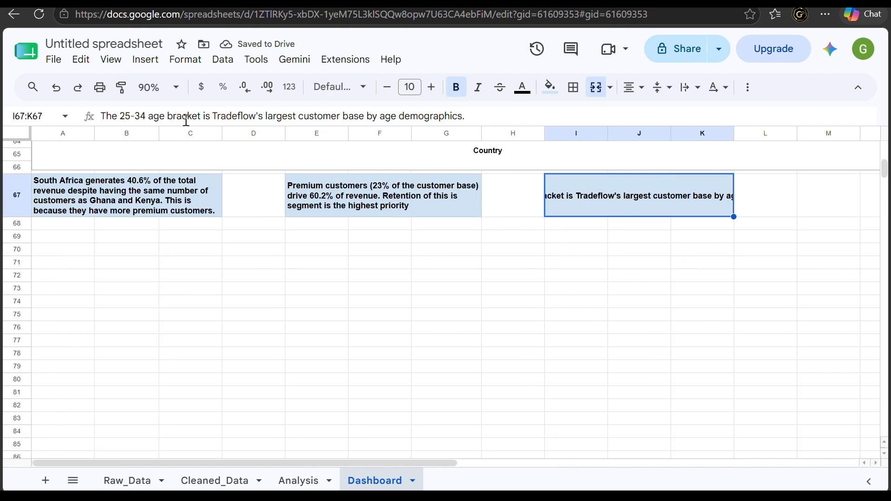
{"action": "left_click", "coordinate": [34, 87]}
{"action": "left_click", "coordinate": [54, 116]}
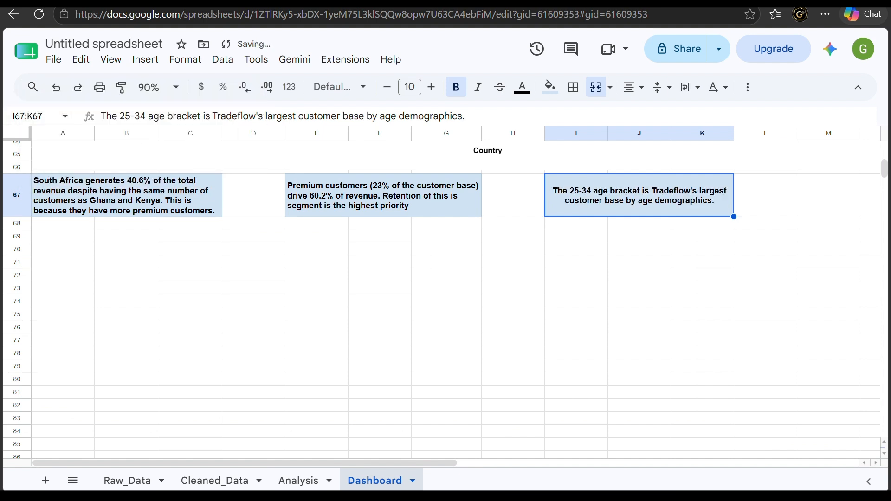
Search the web for "age demographics" in a new browser tab and look through the results.
{"action": "key", "text": "ctrl+t"}
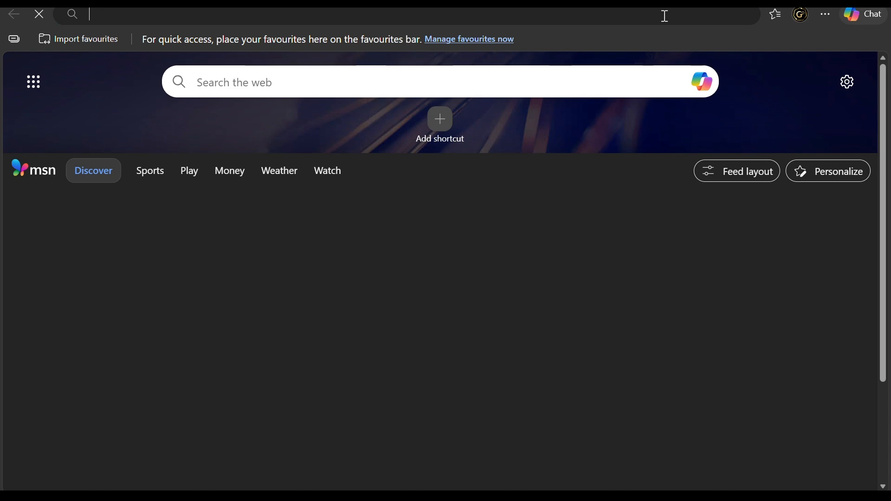
{"action": "type", "text": "age demogra"}
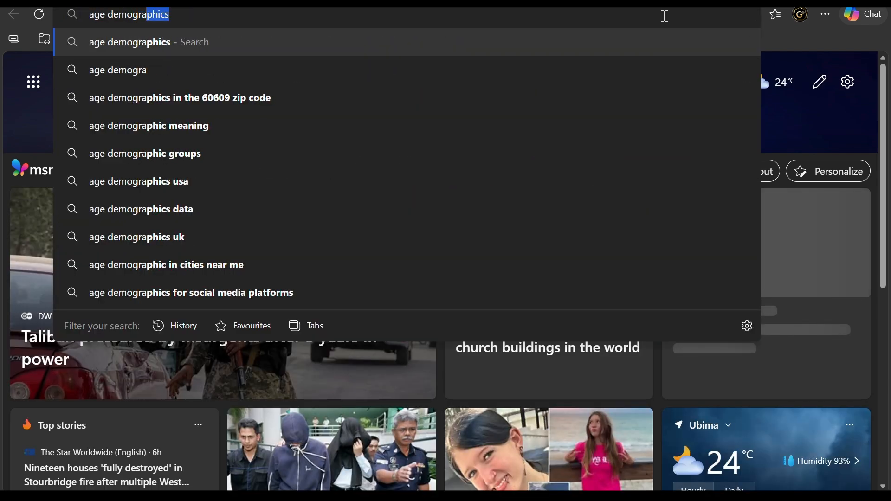
{"action": "type", "text": "phic"}
{"action": "key", "text": "Return"}
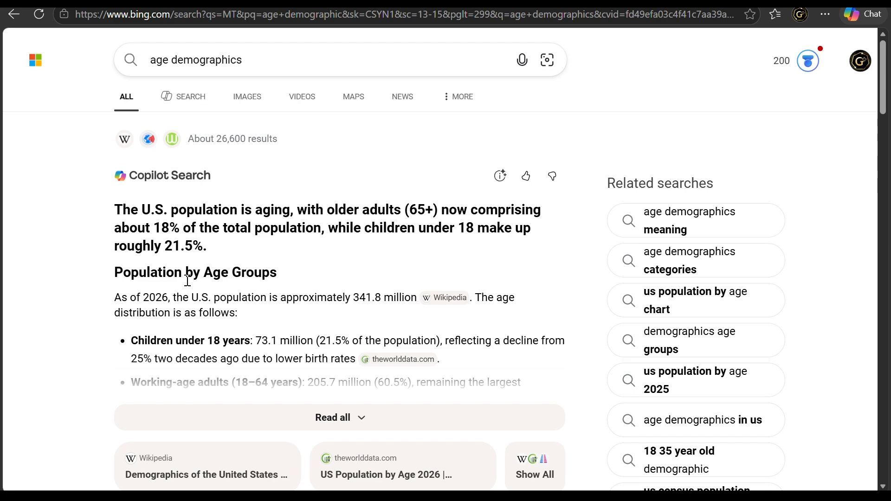
{"action": "scroll", "coordinate": [201, 314], "scroll_direction": "down", "scroll_amount": 4}
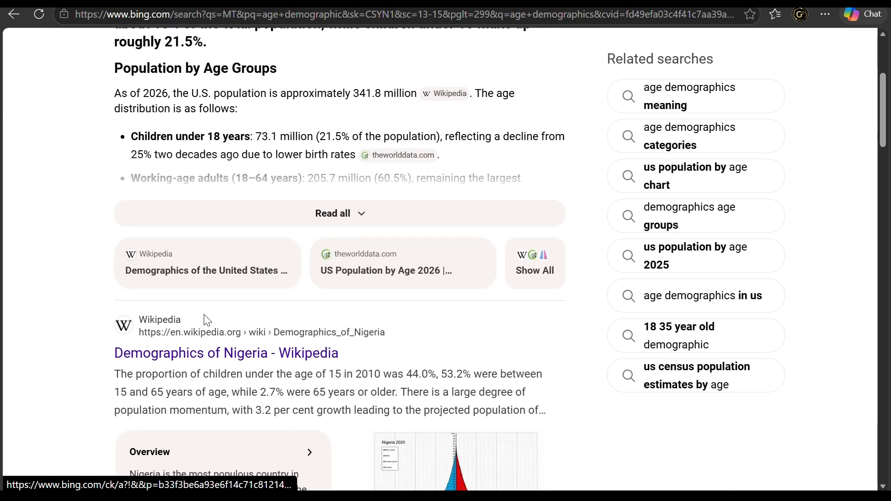
{"action": "scroll", "coordinate": [204, 319], "scroll_direction": "up", "scroll_amount": 4}
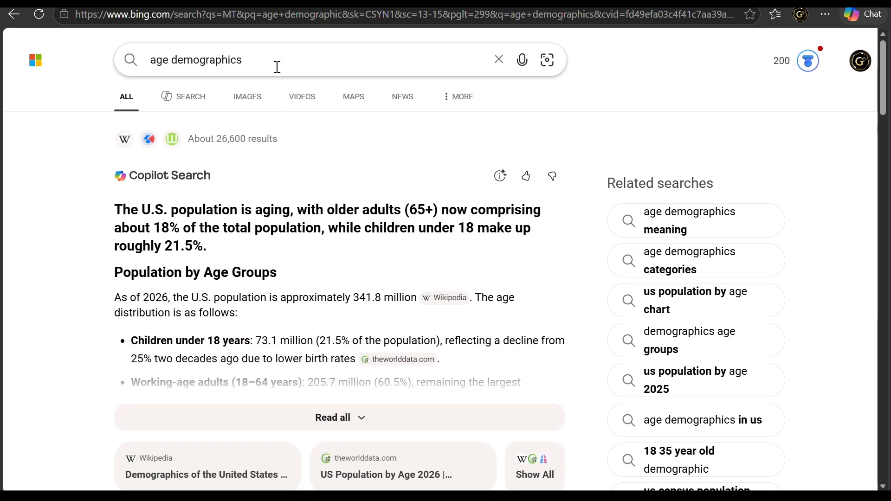
Search the web for "age demographics means what", read the definition and return to the dashboard spreadsheet.
{"action": "type", "text": "mean"}
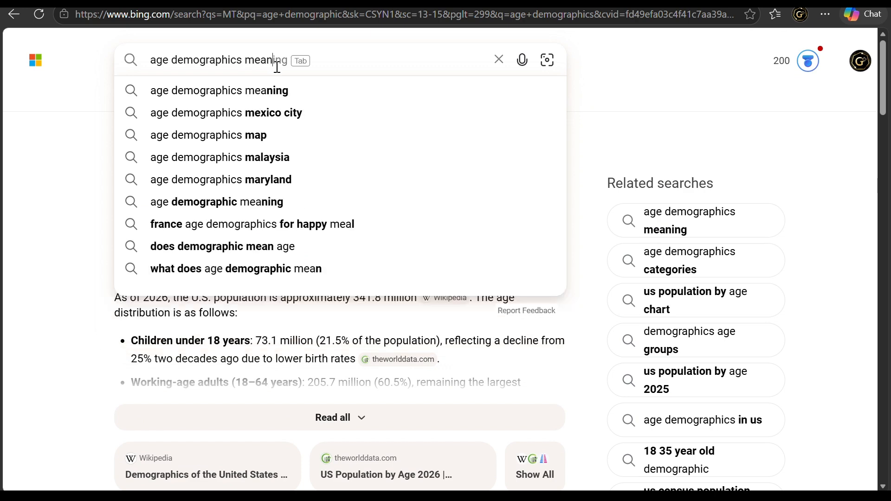
{"action": "type", "text": "s what"}
{"action": "key", "text": "Return"}
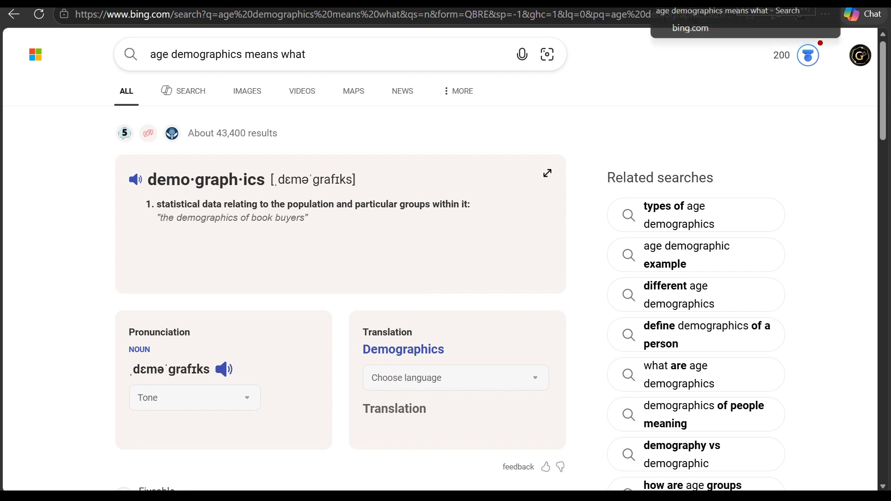
{"action": "left_click", "coordinate": [667, 4]}
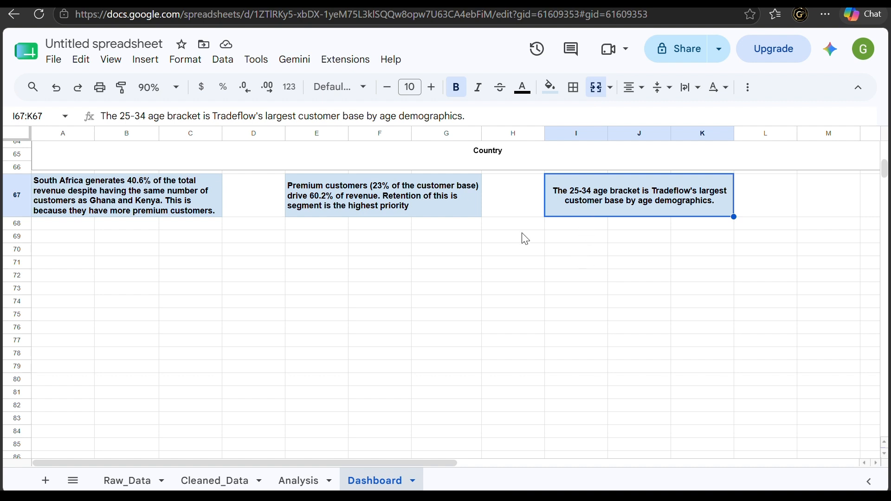
Review the dashboard charts and the three insights in row 67, setting the sheet zoom to 50% for an overview.
{"action": "scroll", "coordinate": [523, 237], "scroll_direction": "up", "scroll_amount": 1}
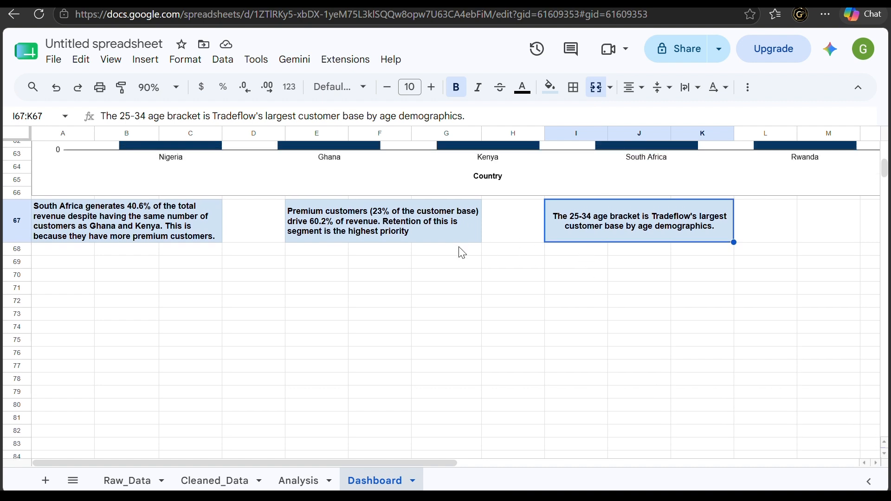
{"action": "scroll", "coordinate": [463, 254], "scroll_direction": "up", "scroll_amount": 10}
{"action": "scroll", "coordinate": [463, 253], "scroll_direction": "up", "scroll_amount": 9}
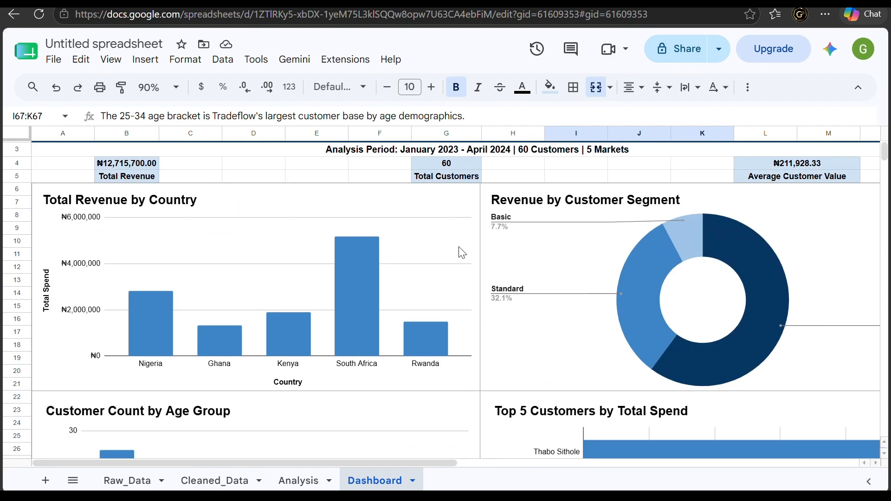
{"action": "scroll", "coordinate": [462, 253], "scroll_direction": "down", "scroll_amount": 18}
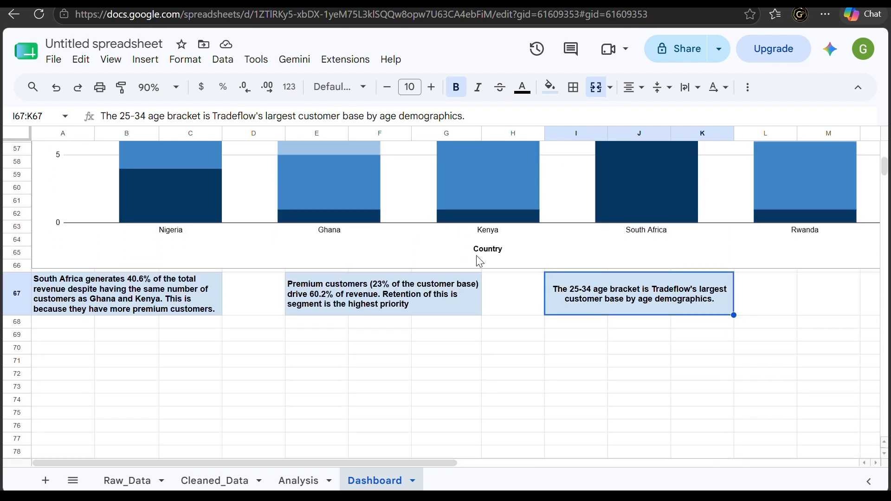
{"action": "scroll", "coordinate": [549, 404], "scroll_direction": "right", "scroll_amount": 5}
{"action": "scroll", "coordinate": [549, 404], "scroll_direction": "left", "scroll_amount": 5}
{"action": "left_click", "coordinate": [160, 87]}
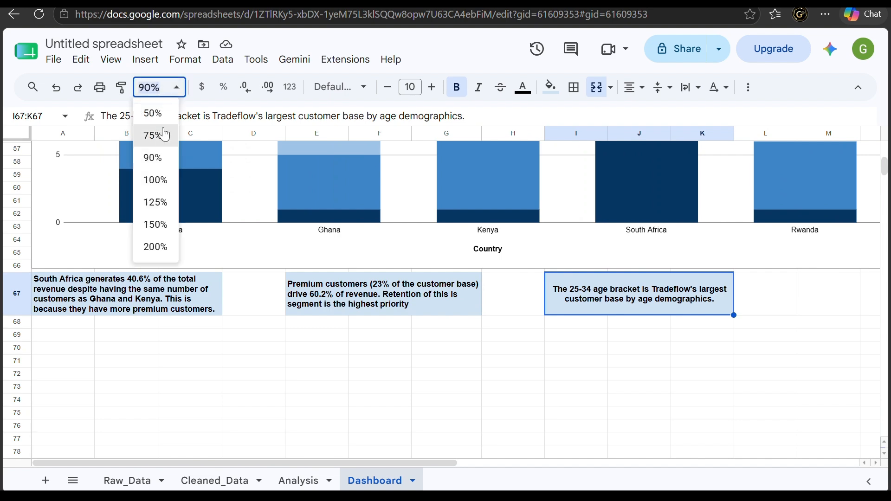
{"action": "left_click", "coordinate": [154, 113]}
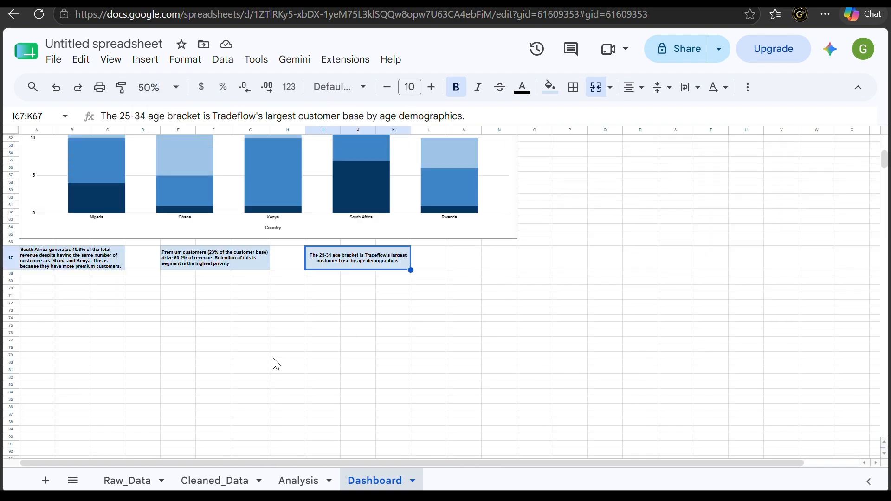
{"action": "scroll", "coordinate": [274, 363], "scroll_direction": "up", "scroll_amount": 10}
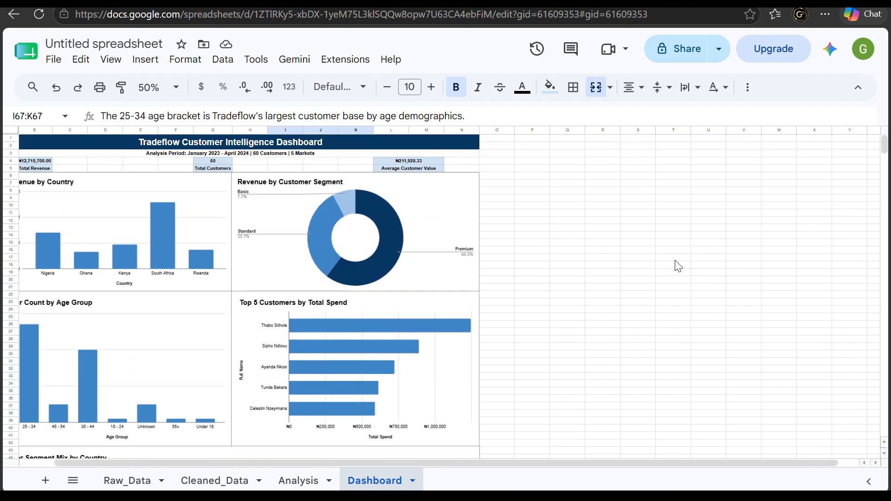
Set the sheet zoom to 75% and look through the dashboard from its title to the insights in row 67.
{"action": "left_click", "coordinate": [168, 88]}
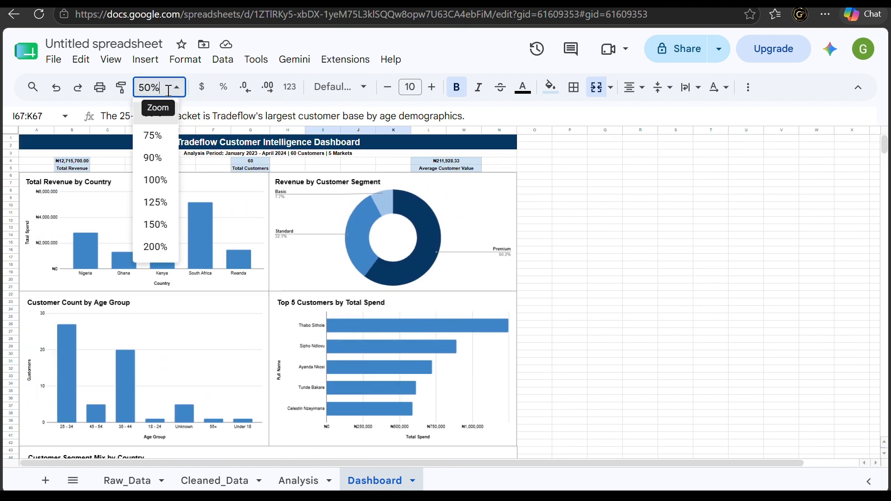
{"action": "left_click", "coordinate": [153, 135]}
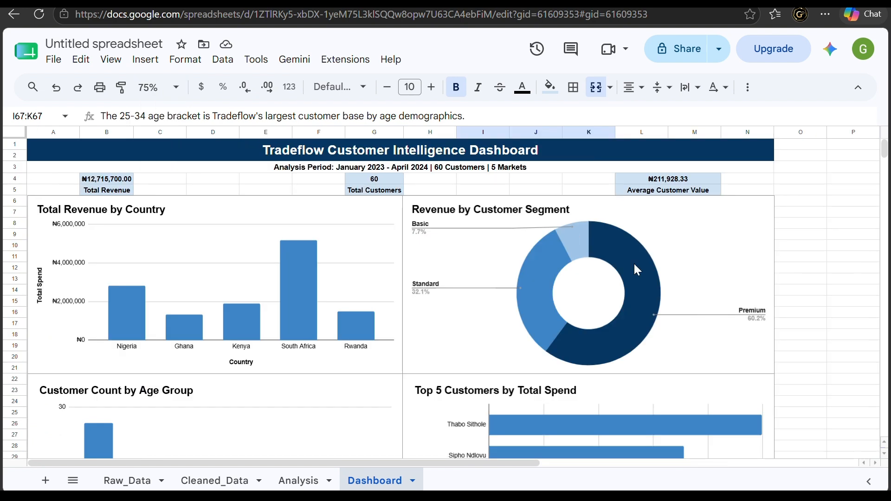
{"action": "scroll", "coordinate": [797, 293], "scroll_direction": "down", "scroll_amount": 7}
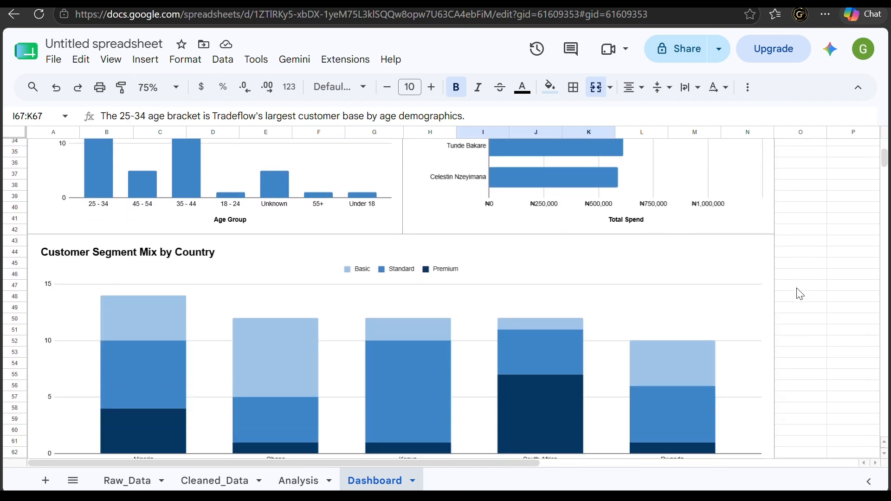
{"action": "scroll", "coordinate": [800, 294], "scroll_direction": "down", "scroll_amount": 4}
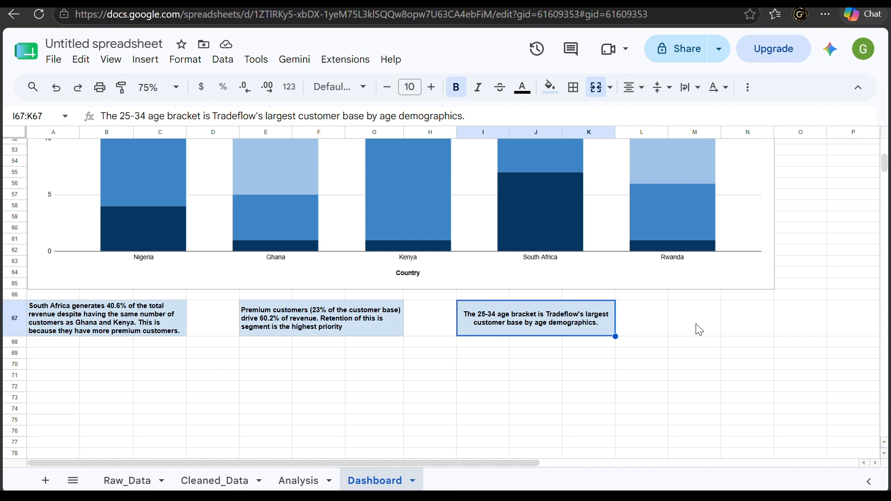
{"action": "scroll", "coordinate": [722, 316], "scroll_direction": "up", "scroll_amount": 8}
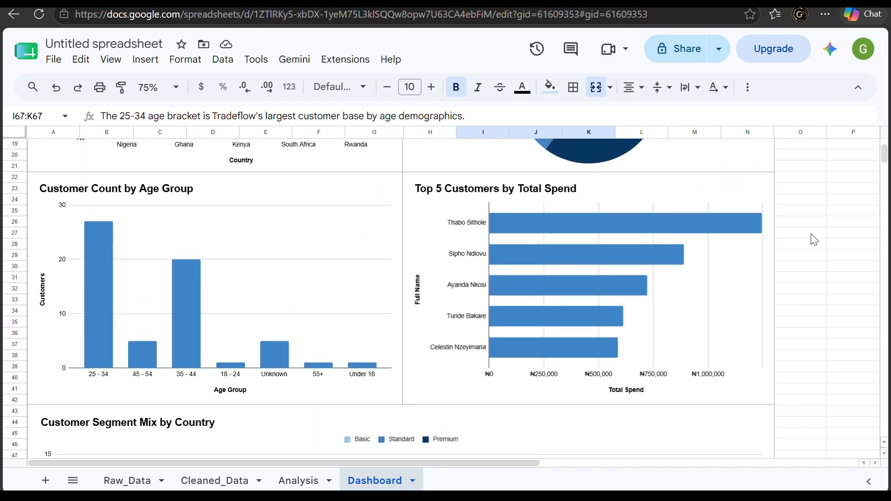
{"action": "scroll", "coordinate": [821, 234], "scroll_direction": "up", "scroll_amount": 3}
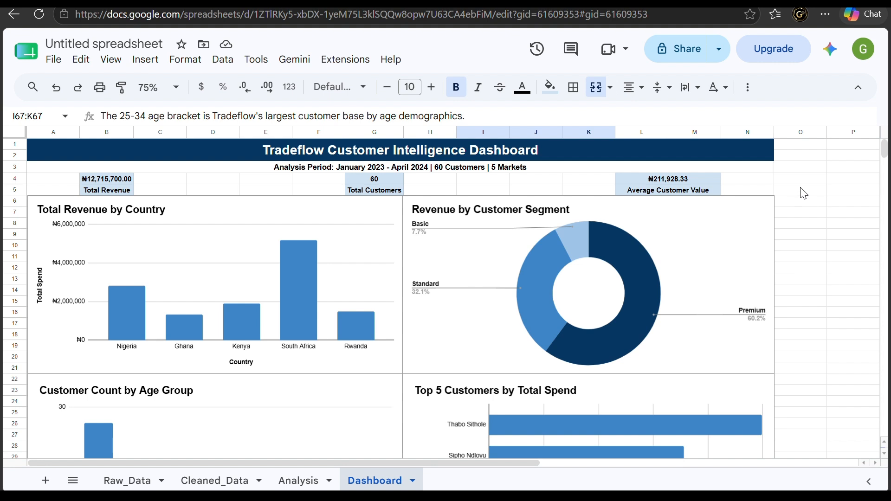
{"action": "left_click", "coordinate": [824, 188]}
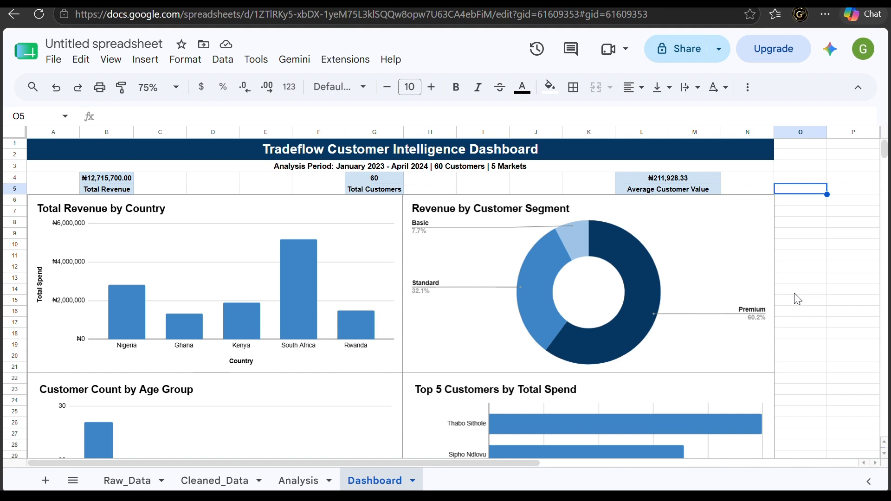
{"action": "scroll", "coordinate": [798, 299], "scroll_direction": "down", "scroll_amount": 10}
{"action": "scroll", "coordinate": [798, 299], "scroll_direction": "down", "scroll_amount": 2}
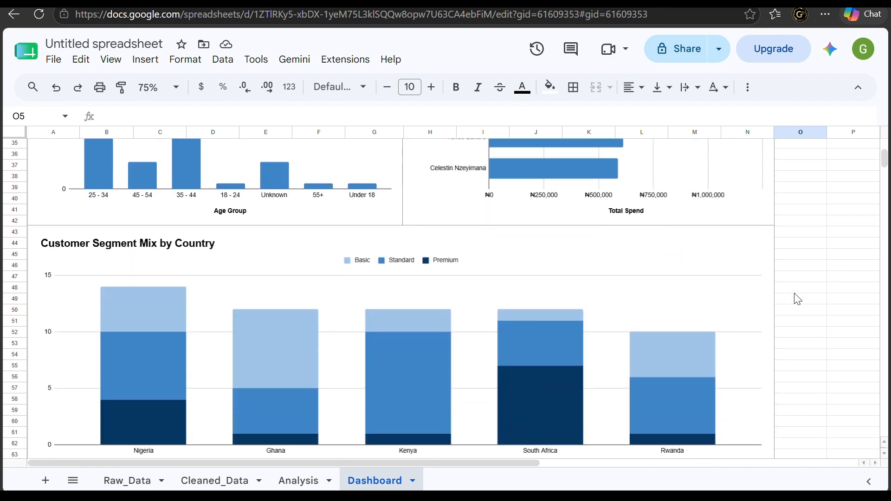
{"action": "scroll", "coordinate": [798, 299], "scroll_direction": "up", "scroll_amount": 12}
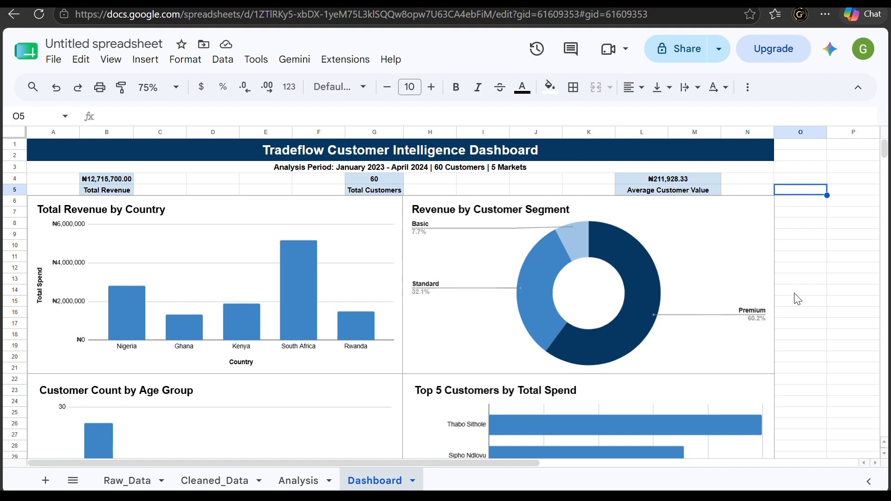
Examine the Top 5 Customers by Total Spend chart, checking the spend of the individual customers.
{"action": "scroll", "coordinate": [797, 299], "scroll_direction": "down", "scroll_amount": 5}
{"action": "left_click", "coordinate": [709, 255]}
{"action": "mouse_move", "coordinate": [707, 253]}
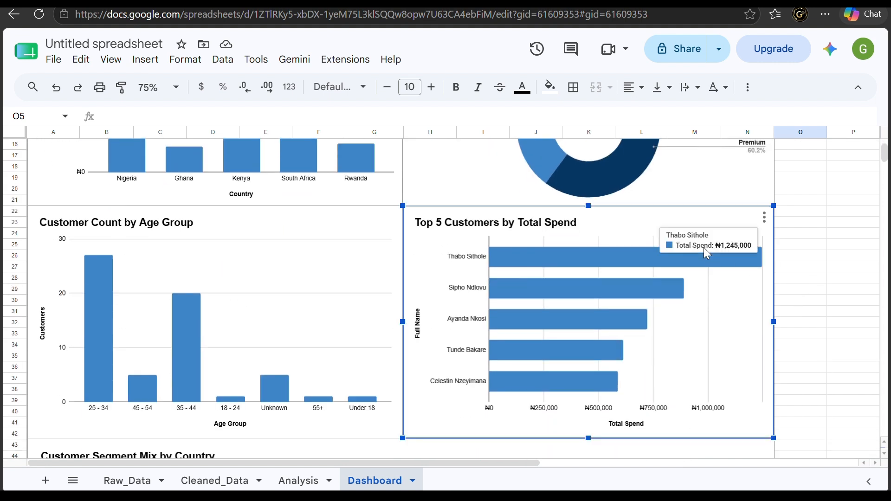
{"action": "mouse_move", "coordinate": [571, 360]}
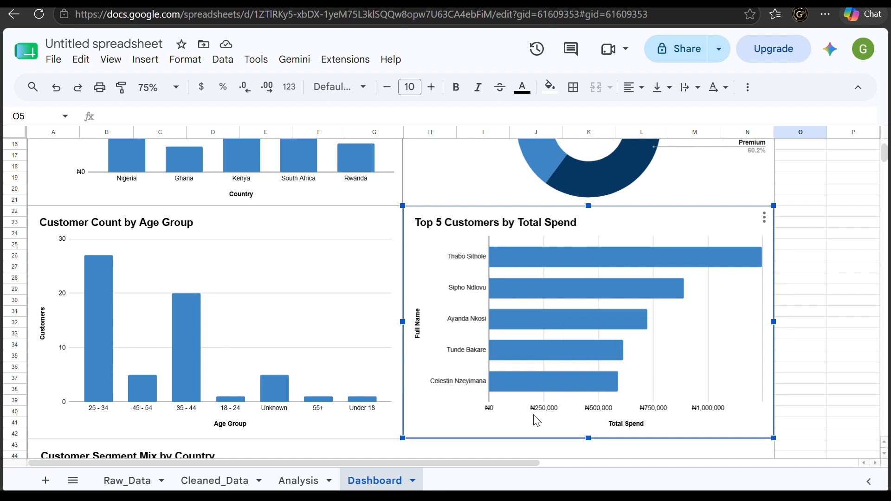
{"action": "mouse_move", "coordinate": [496, 373]}
{"action": "mouse_move", "coordinate": [570, 252]}
{"action": "left_click", "coordinate": [837, 278]}
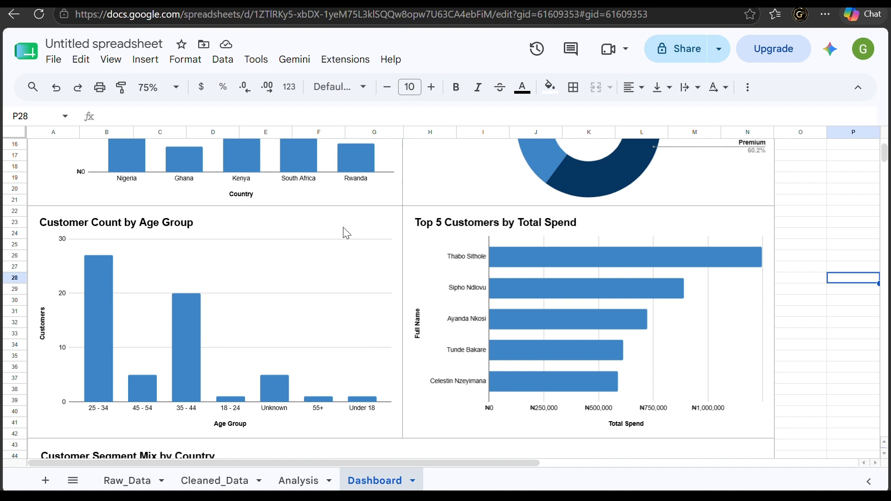
Examine the 25-34 bar in the Customer Count by Age Group chart and South Africa in the Total Revenue by Country chart.
{"action": "left_click", "coordinate": [369, 245]}
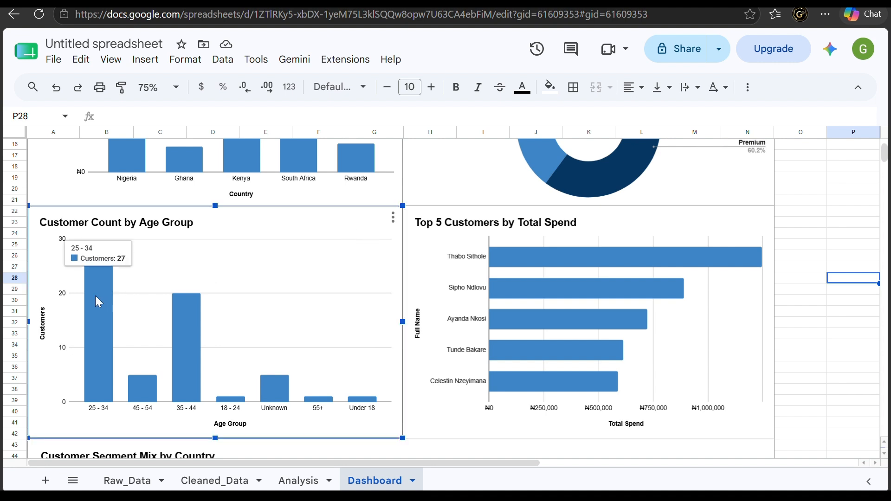
{"action": "scroll", "coordinate": [325, 295], "scroll_direction": "up", "scroll_amount": 5}
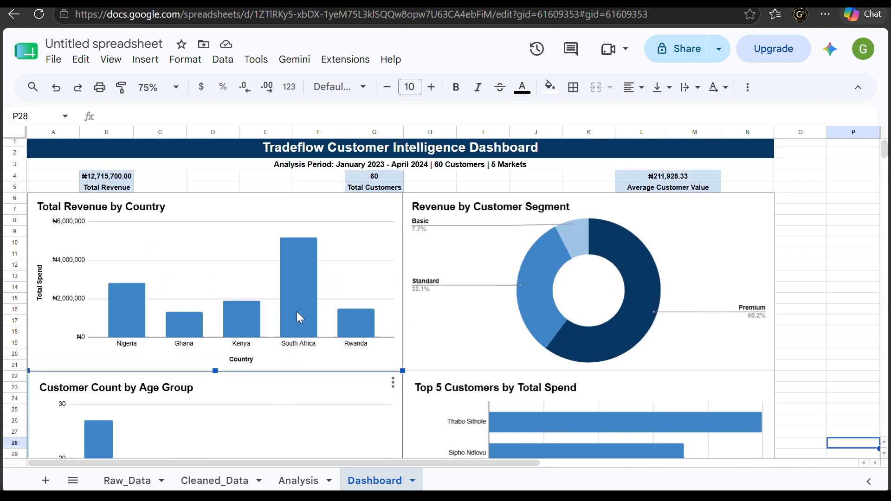
{"action": "left_click", "coordinate": [296, 295]}
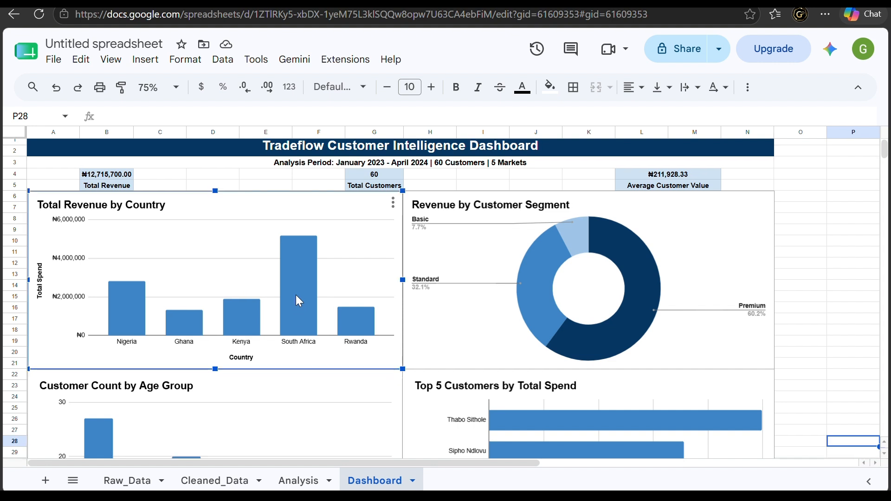
{"action": "scroll", "coordinate": [296, 295], "scroll_direction": "down", "scroll_amount": 3}
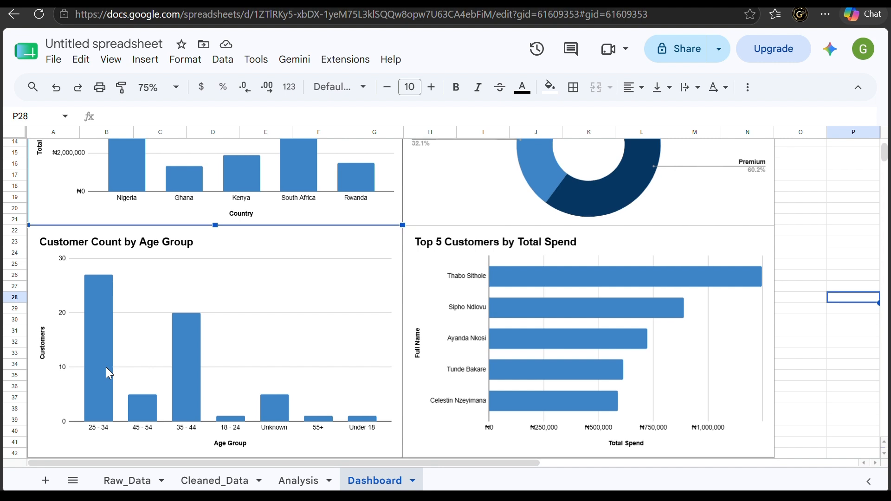
{"action": "scroll", "coordinate": [107, 367], "scroll_direction": "down", "scroll_amount": 1}
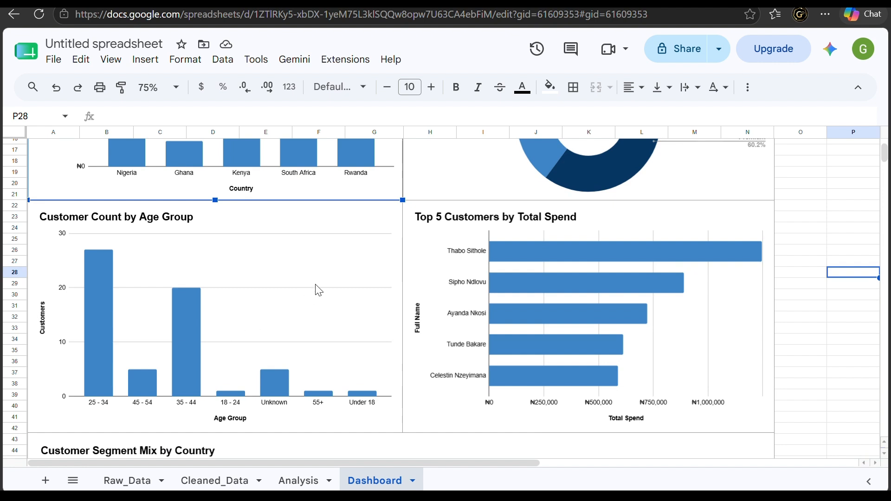
{"action": "scroll", "coordinate": [319, 290], "scroll_direction": "up", "scroll_amount": 5}
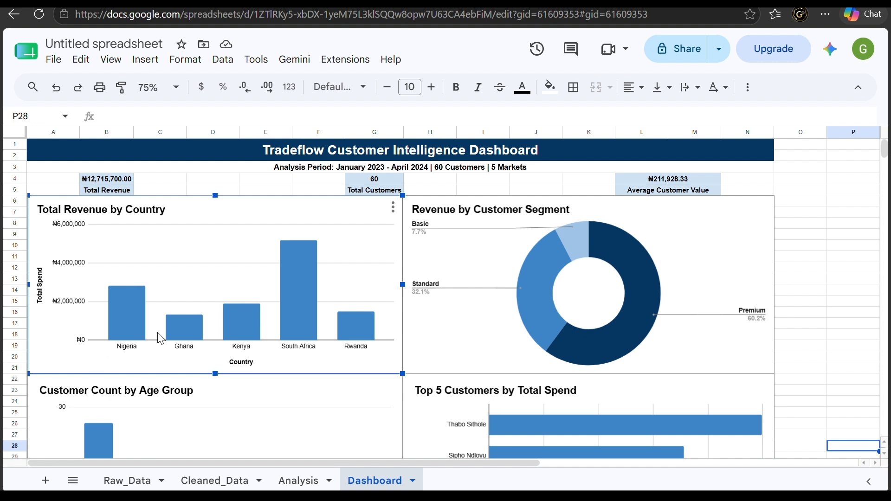
Examine the Customer Segment Mix by Country chart, comparing the Basic, Standard and Premium segments across the countries.
{"action": "mouse_move", "coordinate": [174, 337]}
{"action": "scroll", "coordinate": [175, 340], "scroll_direction": "down", "scroll_amount": 1}
{"action": "scroll", "coordinate": [175, 344], "scroll_direction": "down", "scroll_amount": 3}
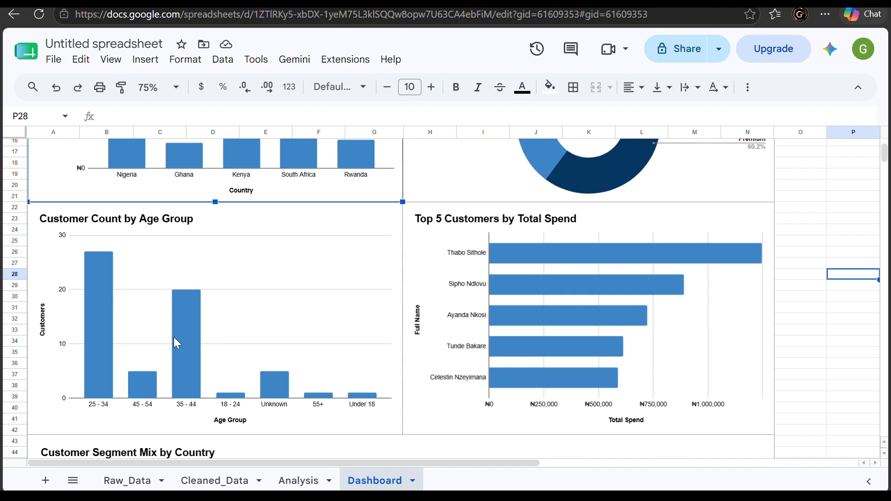
{"action": "scroll", "coordinate": [173, 337], "scroll_direction": "down", "scroll_amount": 1}
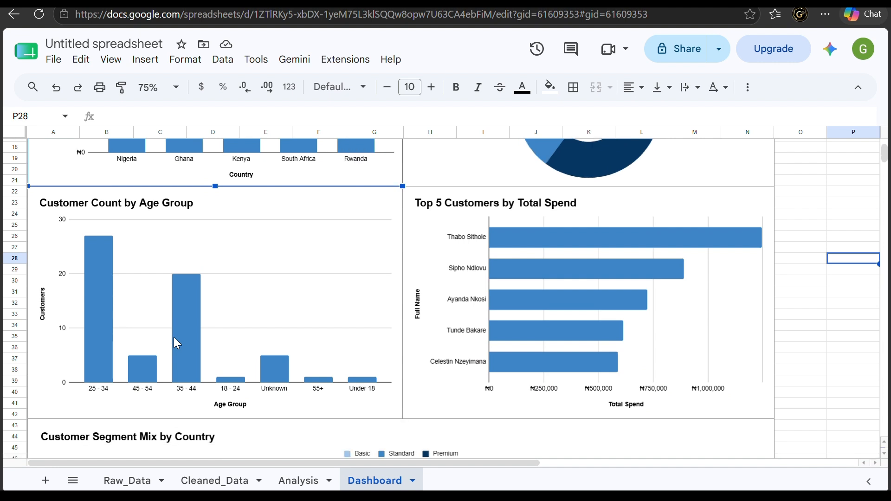
{"action": "scroll", "coordinate": [174, 337], "scroll_direction": "down", "scroll_amount": 6}
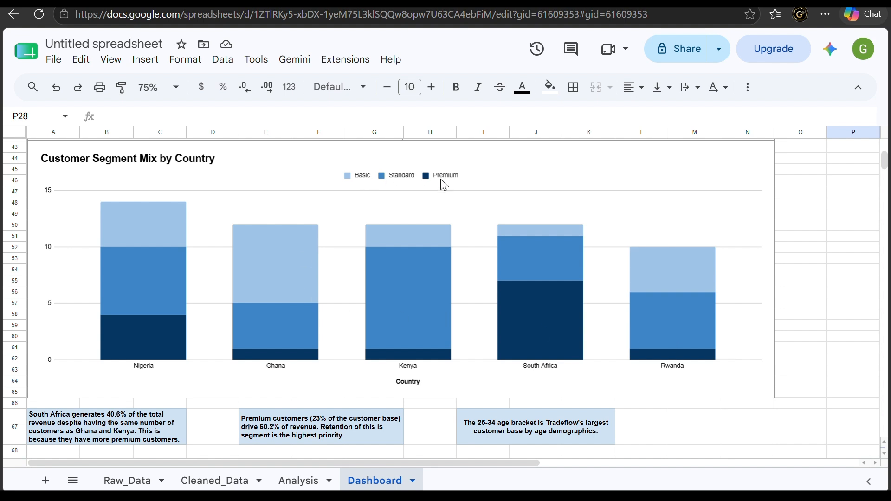
{"action": "left_click", "coordinate": [157, 349]}
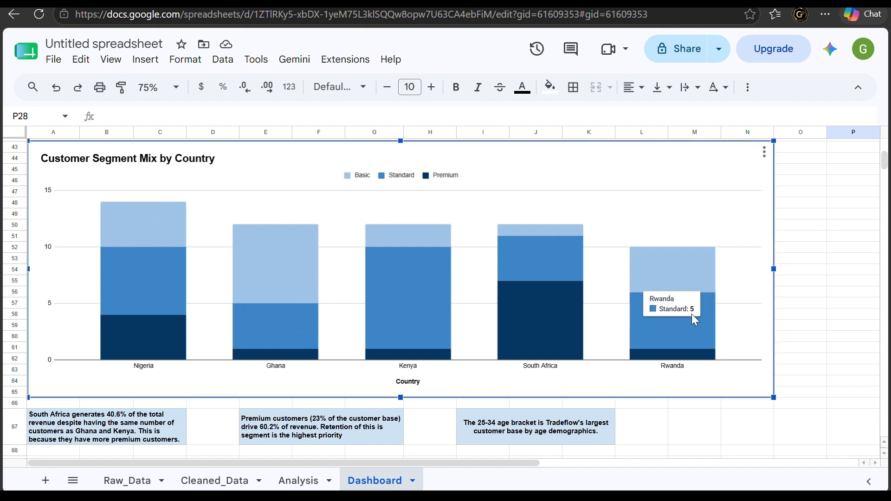
{"action": "left_click", "coordinate": [877, 226]}
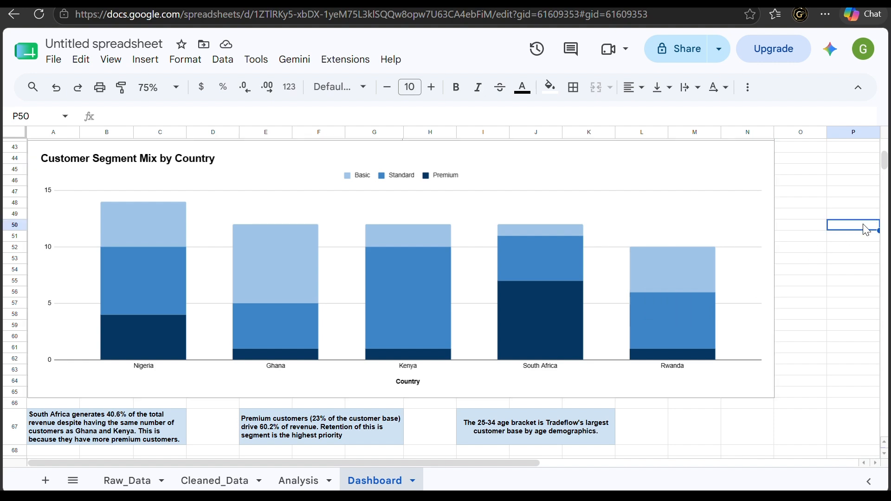
Review the whole dashboard once more, from the headline figures through all the charts to the three written insights.
{"action": "scroll", "coordinate": [847, 231], "scroll_direction": "up", "scroll_amount": 10}
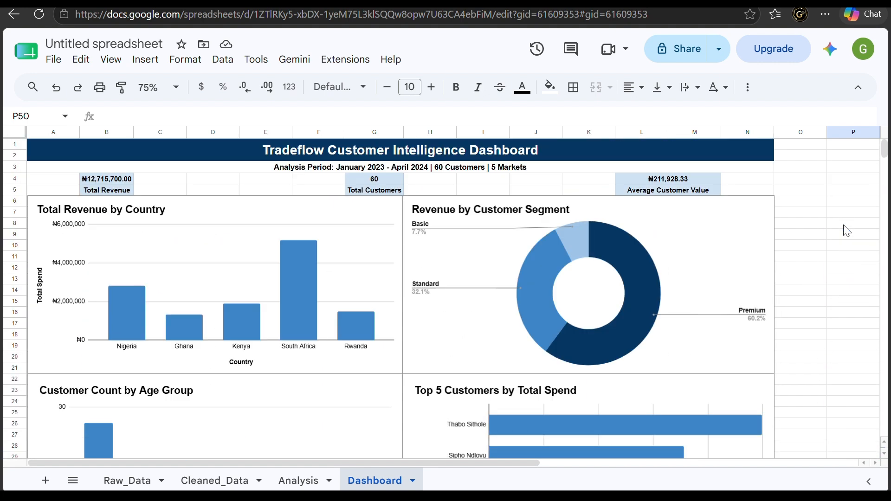
{"action": "scroll", "coordinate": [847, 231], "scroll_direction": "right", "scroll_amount": 1}
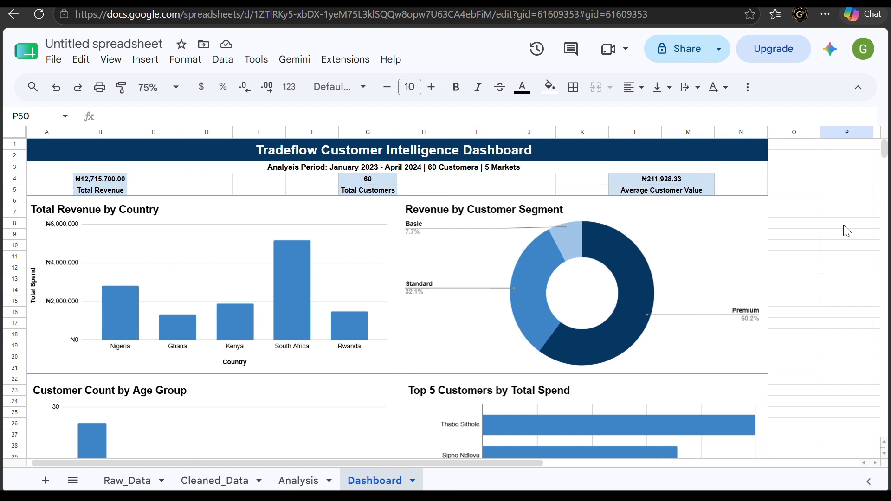
{"action": "scroll", "coordinate": [840, 236], "scroll_direction": "left", "scroll_amount": 1}
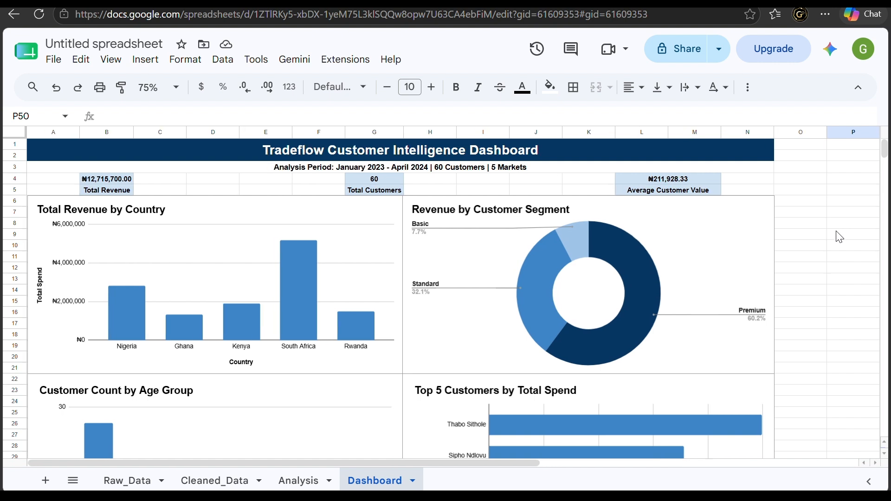
{"action": "scroll", "coordinate": [832, 292], "scroll_direction": "down", "scroll_amount": 1}
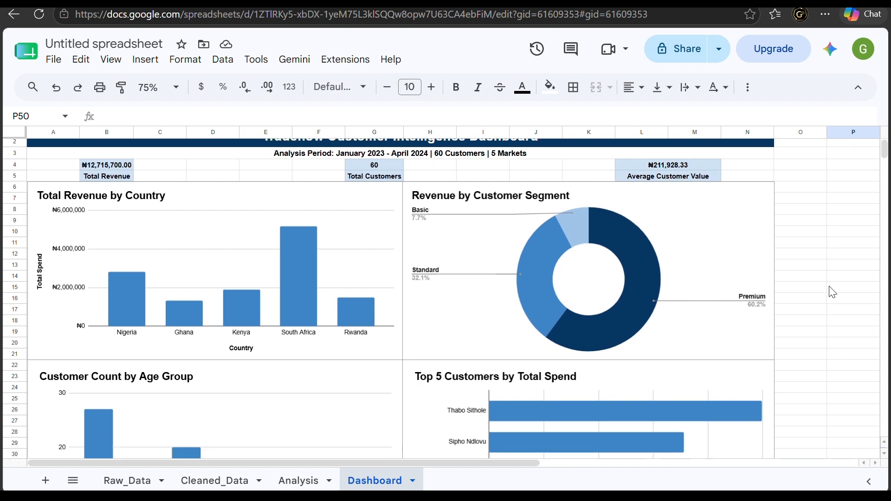
{"action": "scroll", "coordinate": [833, 292], "scroll_direction": "up", "scroll_amount": 1}
{"action": "scroll", "coordinate": [833, 292], "scroll_direction": "down", "scroll_amount": 15}
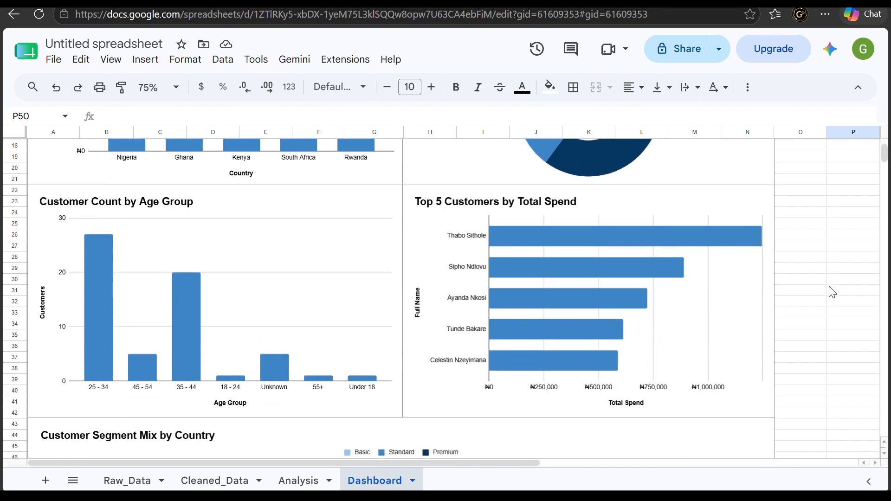
{"action": "scroll", "coordinate": [833, 292], "scroll_direction": "down", "scroll_amount": 3}
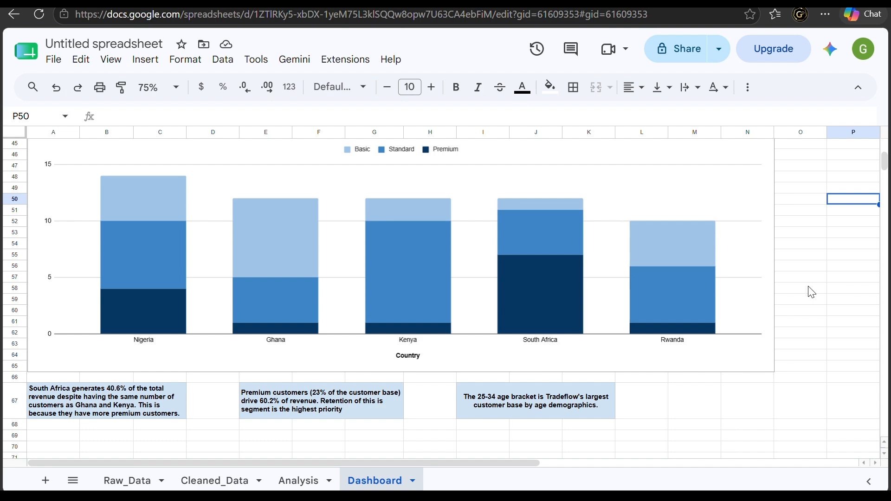
{"action": "scroll", "coordinate": [842, 230], "scroll_direction": "up", "scroll_amount": 10}
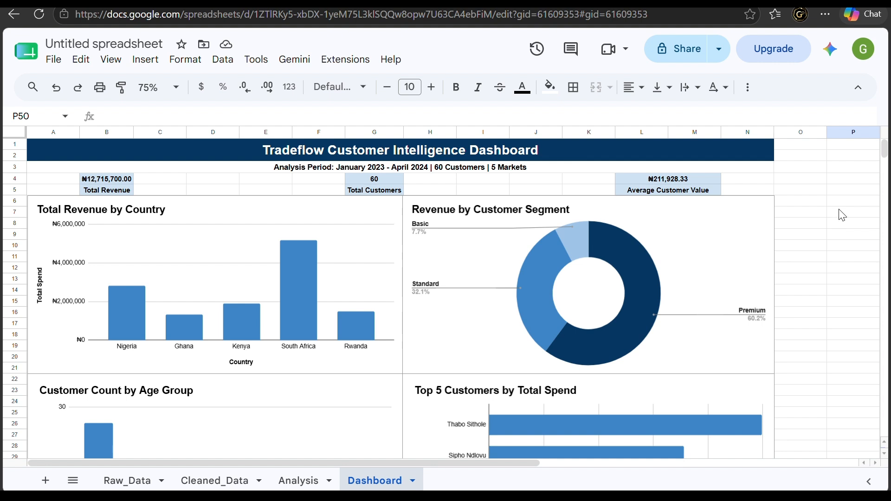
{"action": "scroll", "coordinate": [842, 215], "scroll_direction": "right", "scroll_amount": 2}
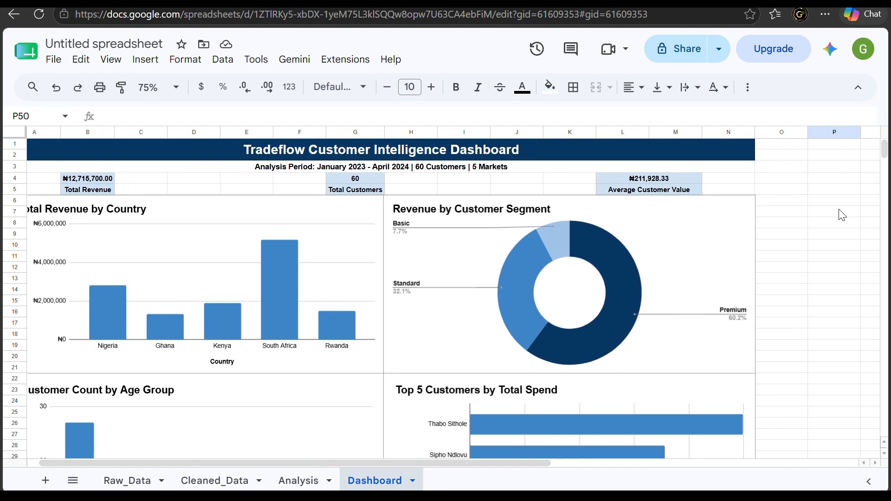
{"action": "left_click", "coordinate": [830, 205]}
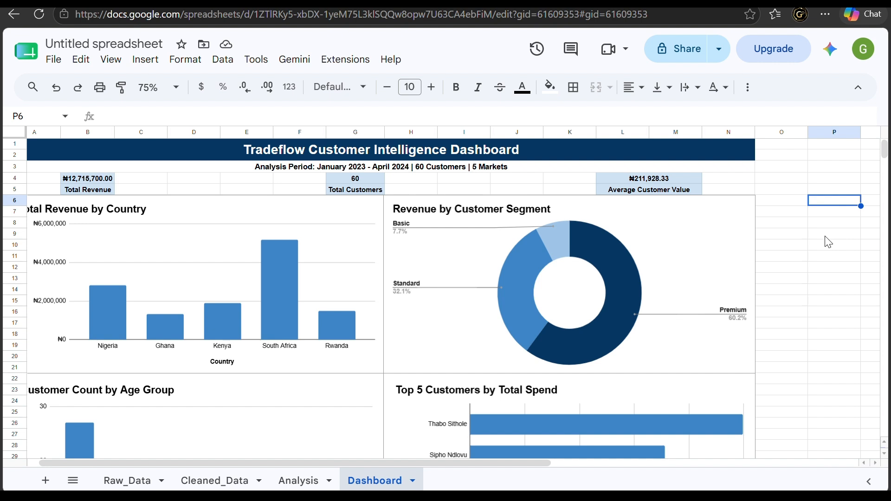
{"action": "left_click", "coordinate": [822, 249]}
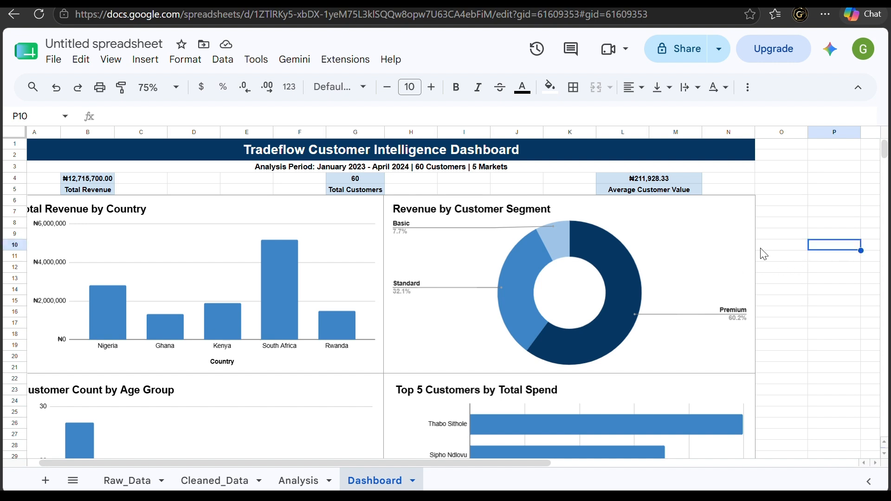
{"action": "scroll", "coordinate": [789, 249], "scroll_direction": "left", "scroll_amount": 1}
{"action": "scroll", "coordinate": [792, 249], "scroll_direction": "left", "scroll_amount": 1}
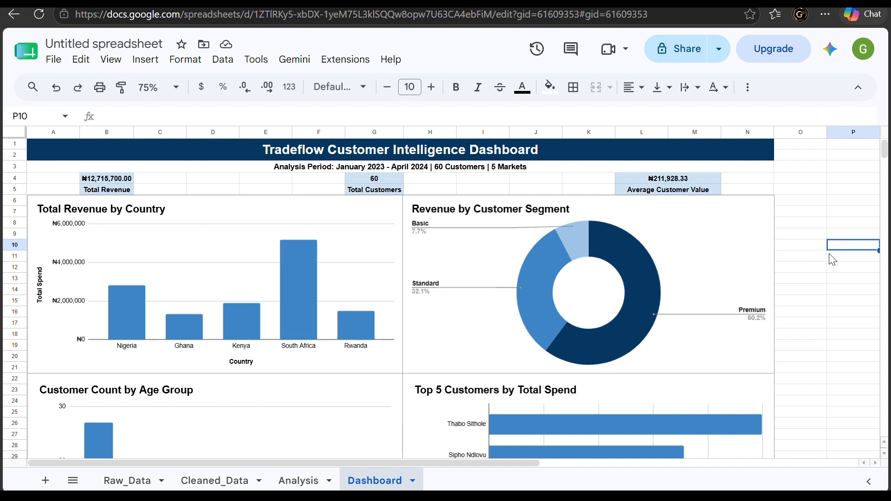